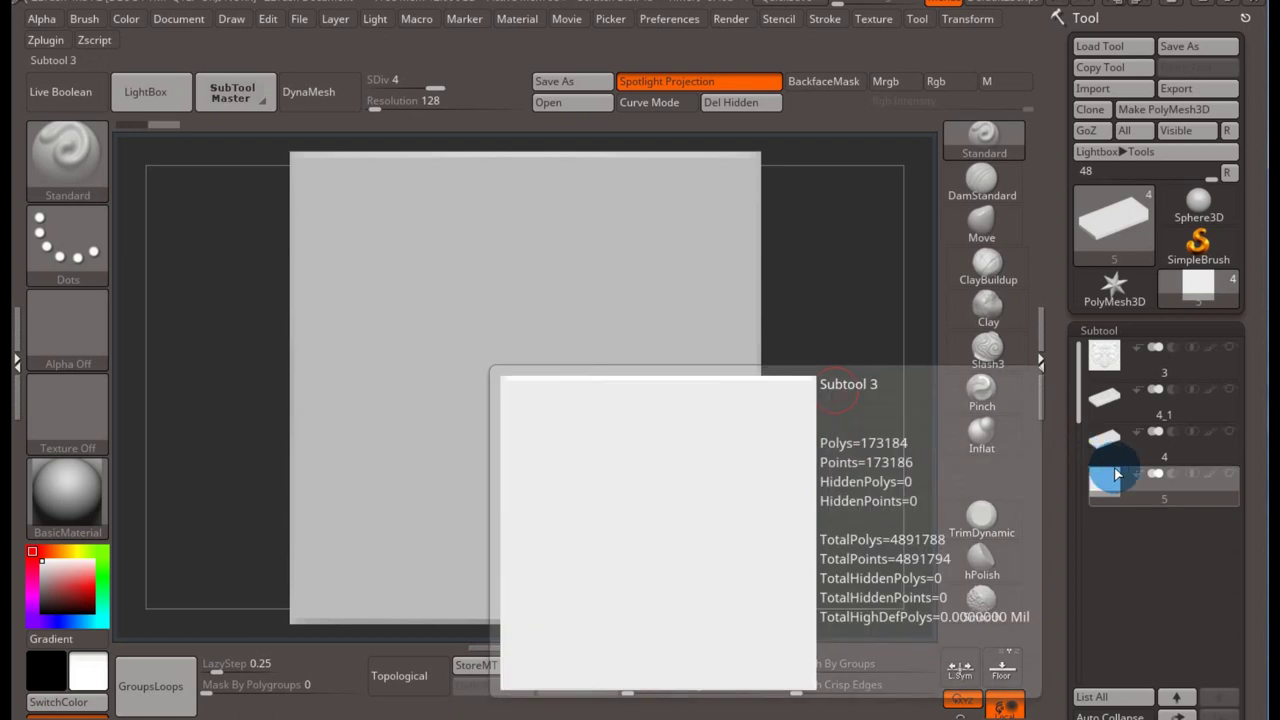
# - Look over subtools 4_1, 4 and 3, framing the bear relief in view
pyautogui.click(1117, 386)
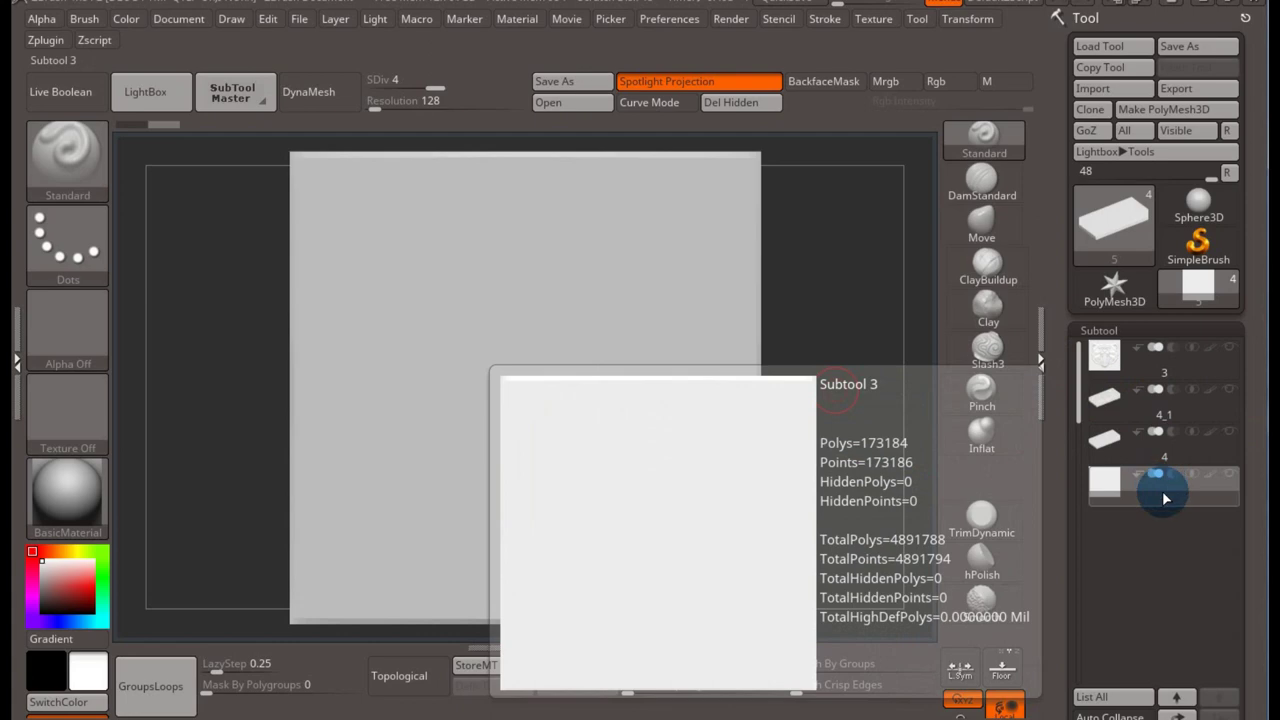
pyautogui.click(1200, 449)
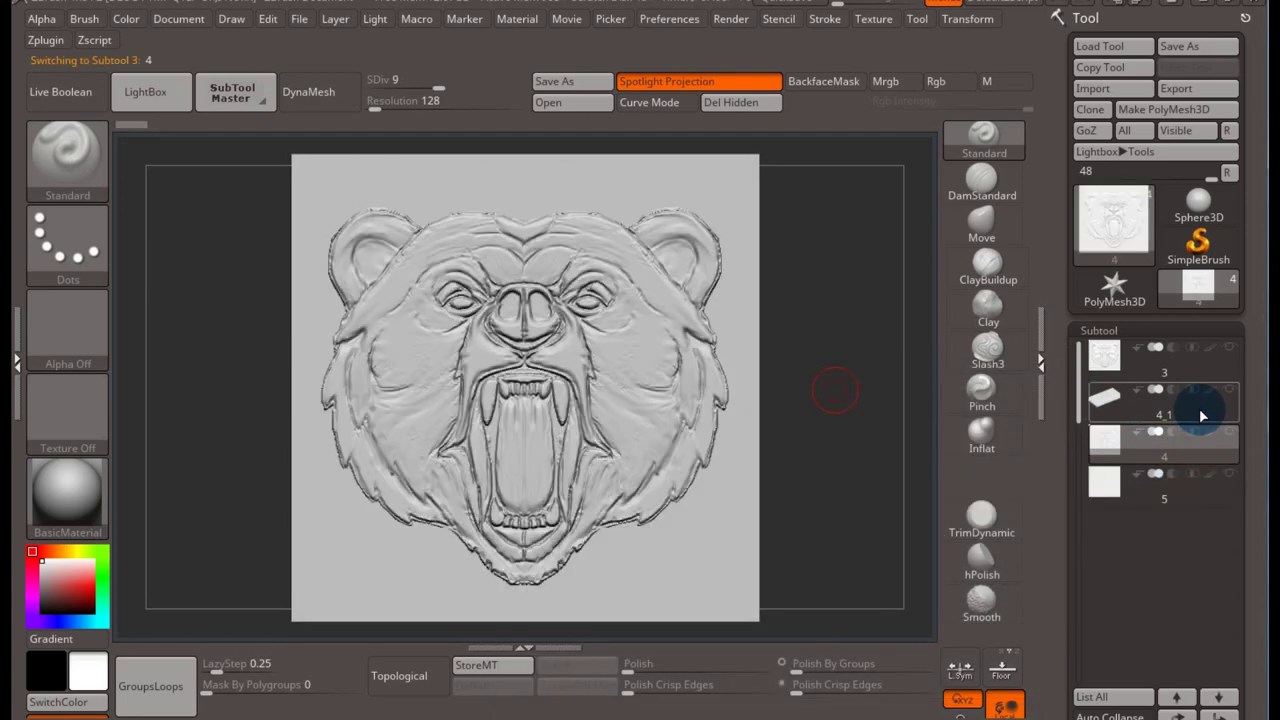
pyautogui.click(1205, 355)
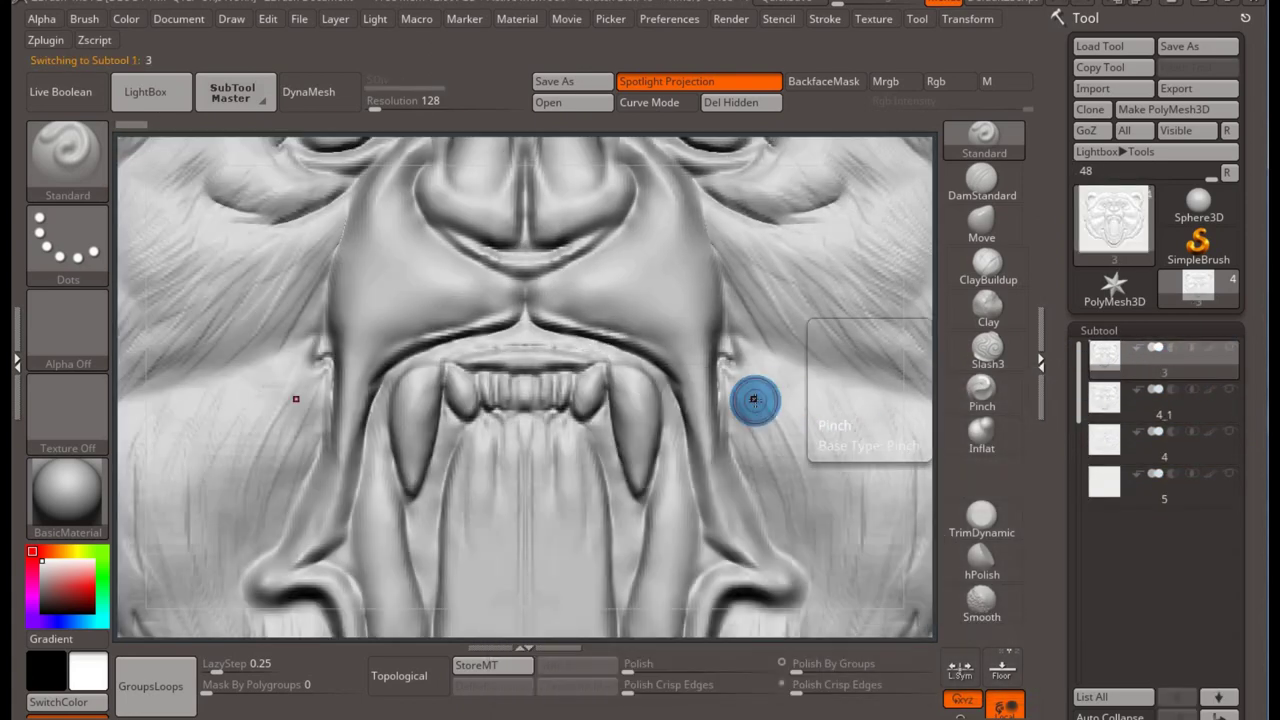
pyautogui.press('f')
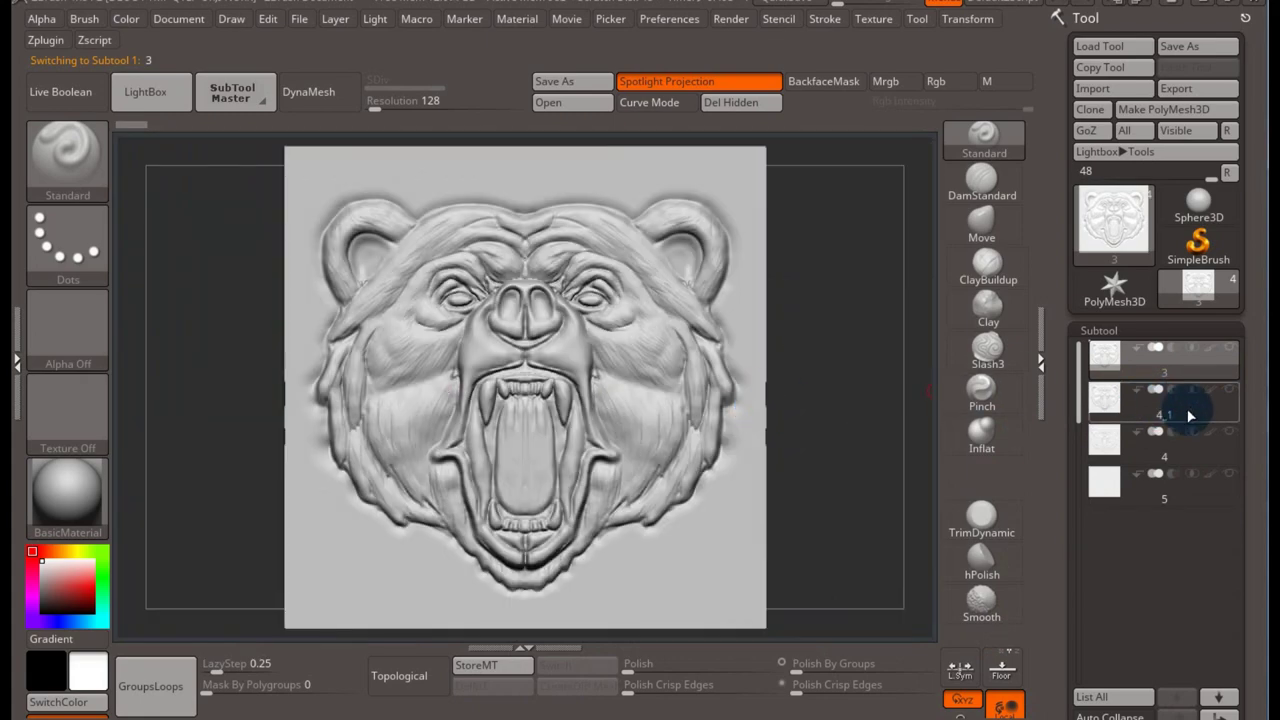
# - Raise plate subtool 5 to subdivision level 4 with polyframe shown, then reselect subtool 3
pyautogui.click(1222, 484)
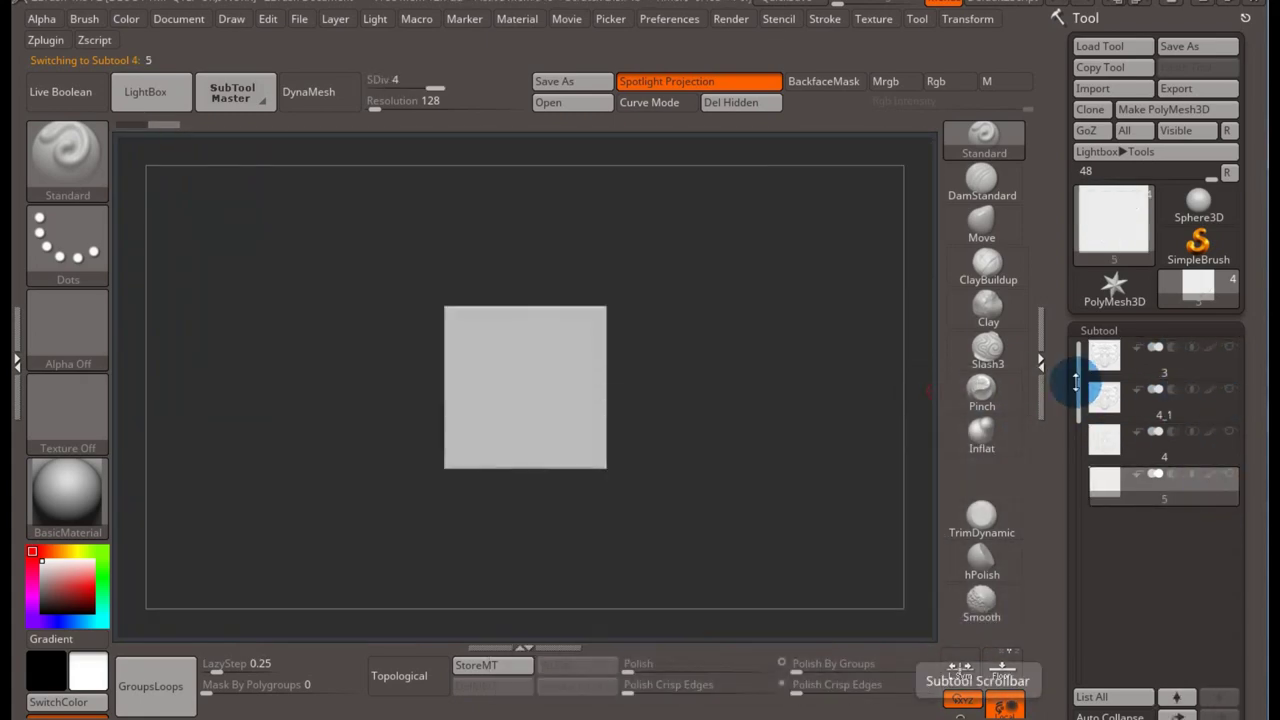
pyautogui.moveTo(1105, 480)
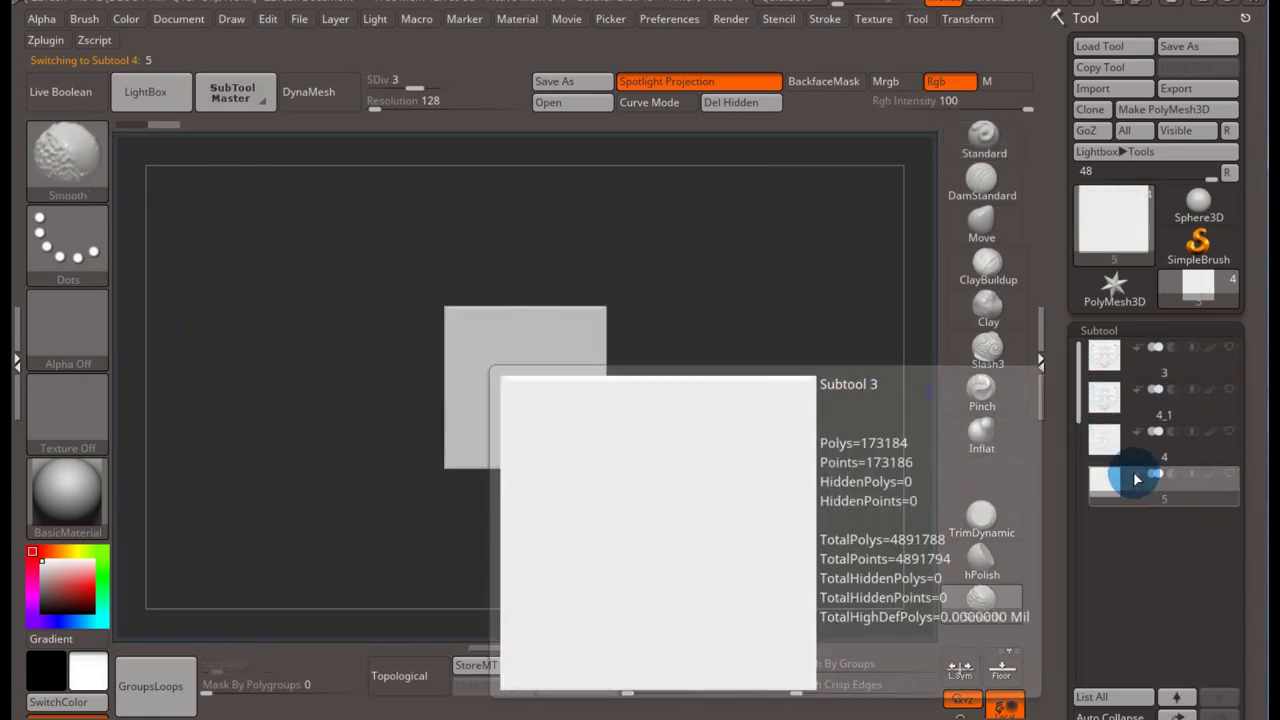
pyautogui.press('d')
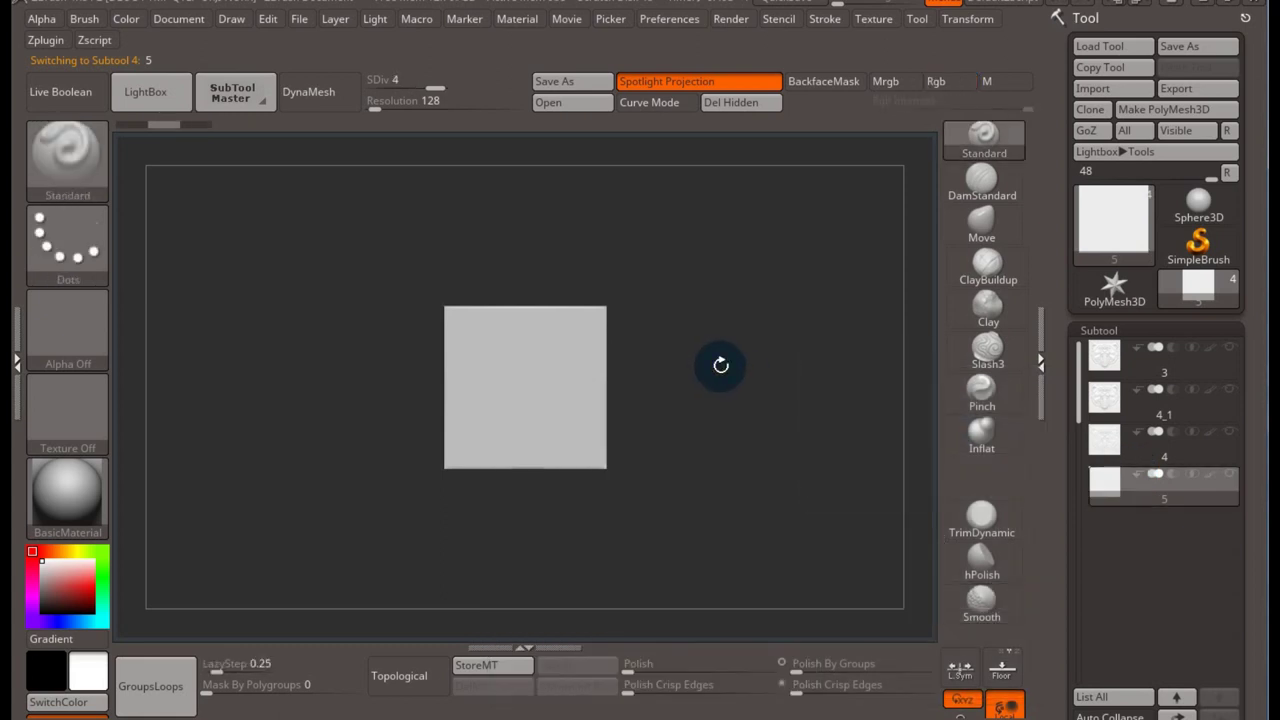
pyautogui.hotkey('shift', 'f')
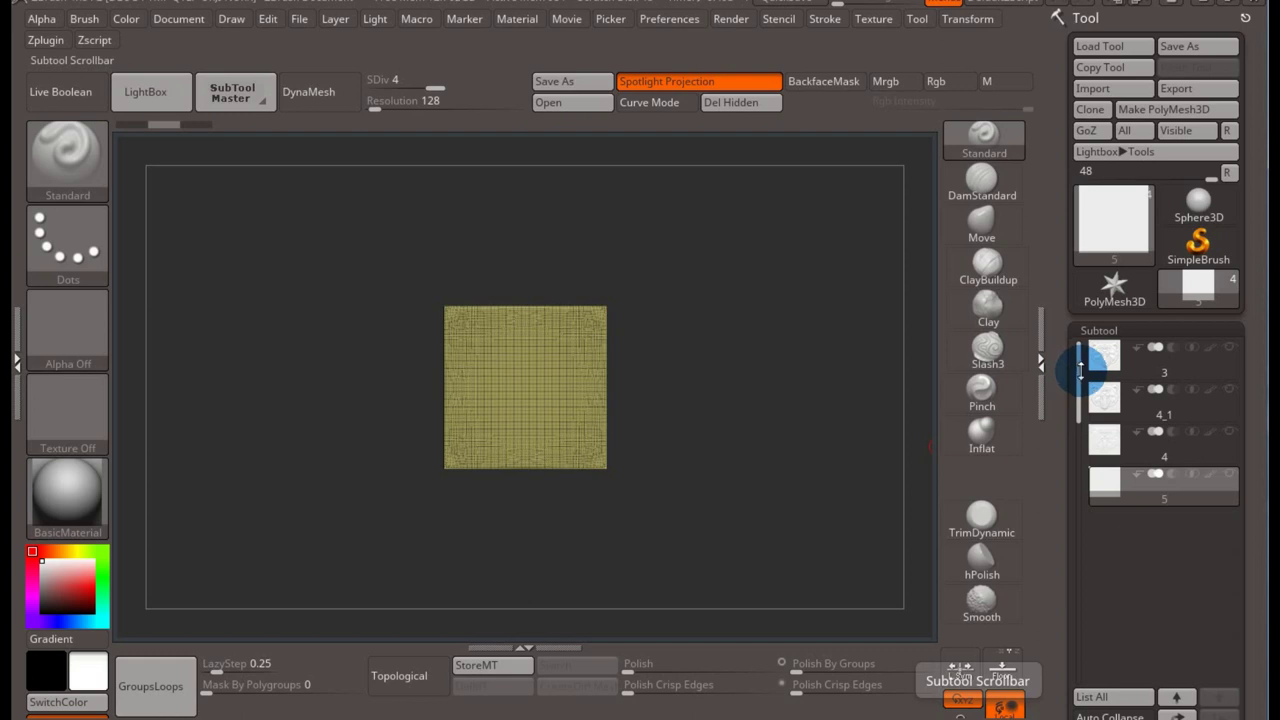
pyautogui.click(1208, 376)
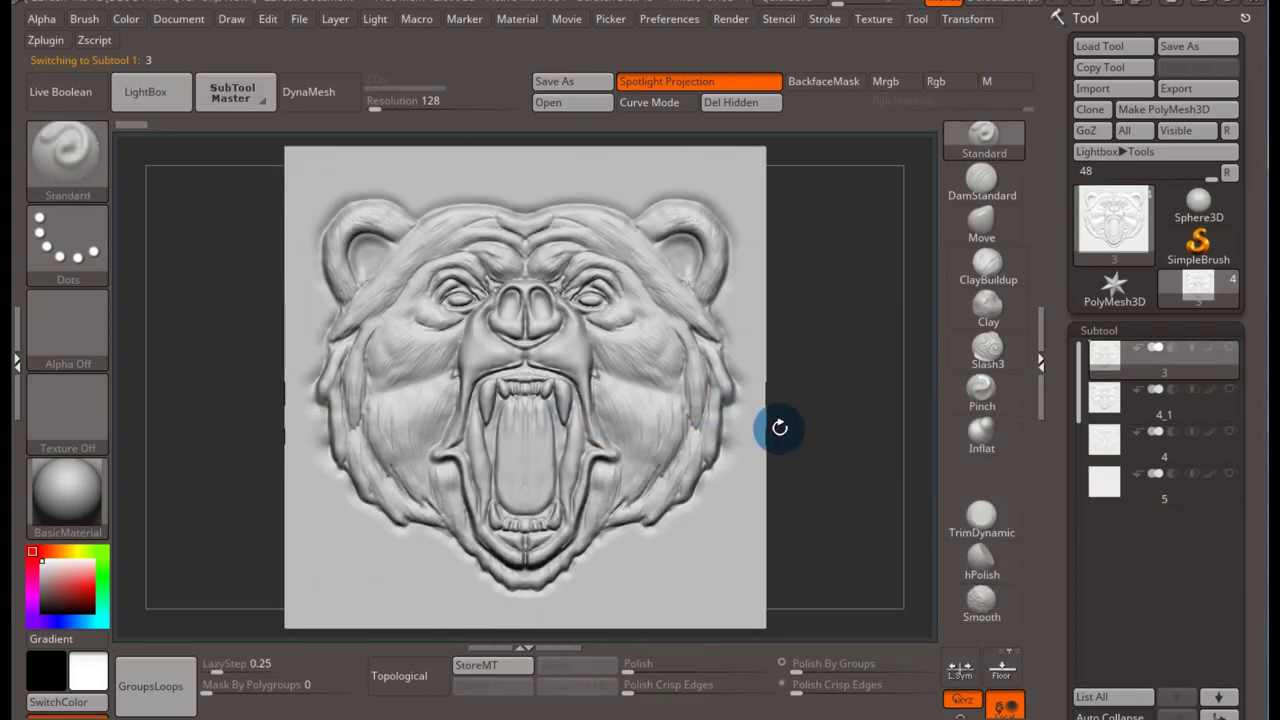
pyautogui.moveTo(500, 372); pyautogui.dragTo(575, 375)
pyautogui.moveTo(829, 380)
pyautogui.keyDown('ctrl'); pyautogui.mouseDown(button='right')
pyautogui.moveTo(822, 452)
pyautogui.moveTo(817, 349)
pyautogui.moveTo(808, 414)
pyautogui.moveTo(829, 414)
pyautogui.moveTo(791, 434)
pyautogui.moveTo(740, 409)
pyautogui.moveTo(672, 405)
pyautogui.moveTo(840, 422)
pyautogui.moveTo(731, 427)
pyautogui.moveTo(800, 408)
pyautogui.moveTo(808, 420)
pyautogui.moveTo(766, 420)
pyautogui.moveTo(794, 337)
pyautogui.moveTo(786, 434)
pyautogui.moveTo(780, 409)
pyautogui.moveTo(780, 428)
pyautogui.moveTo(771, 414)
pyautogui.moveTo(731, 446)
pyautogui.mouseUp(button='right'); pyautogui.keyUp('ctrl')
pyautogui.keyDown('ctrl'); pyautogui.moveTo(851, 371); pyautogui.dragTo(849, 363, button='right'); pyautogui.keyUp('ctrl')
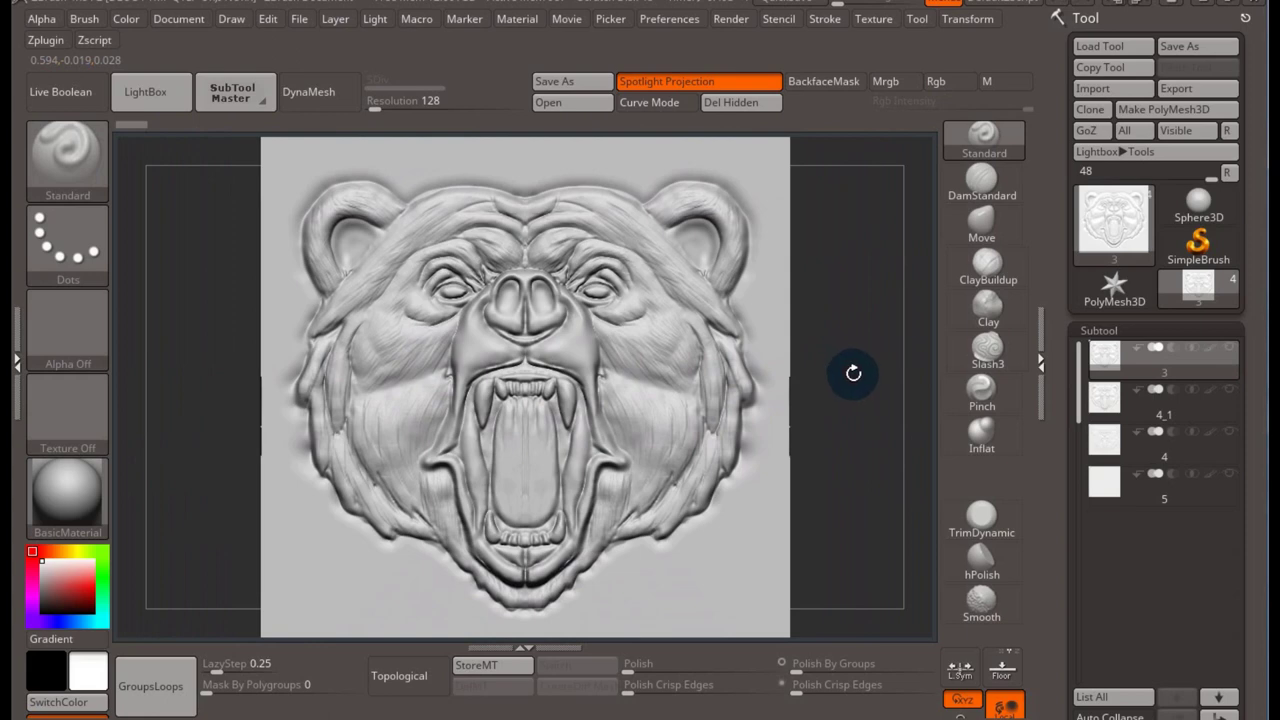
pyautogui.keyDown('ctrl'); pyautogui.click(853, 371); pyautogui.keyUp('ctrl')
pyautogui.keyDown('ctrl'); pyautogui.click(853, 371); pyautogui.keyUp('ctrl')
pyautogui.keyDown('ctrl'); pyautogui.moveTo(854, 370); pyautogui.dragTo(854, 370, button='right'); pyautogui.keyUp('ctrl')
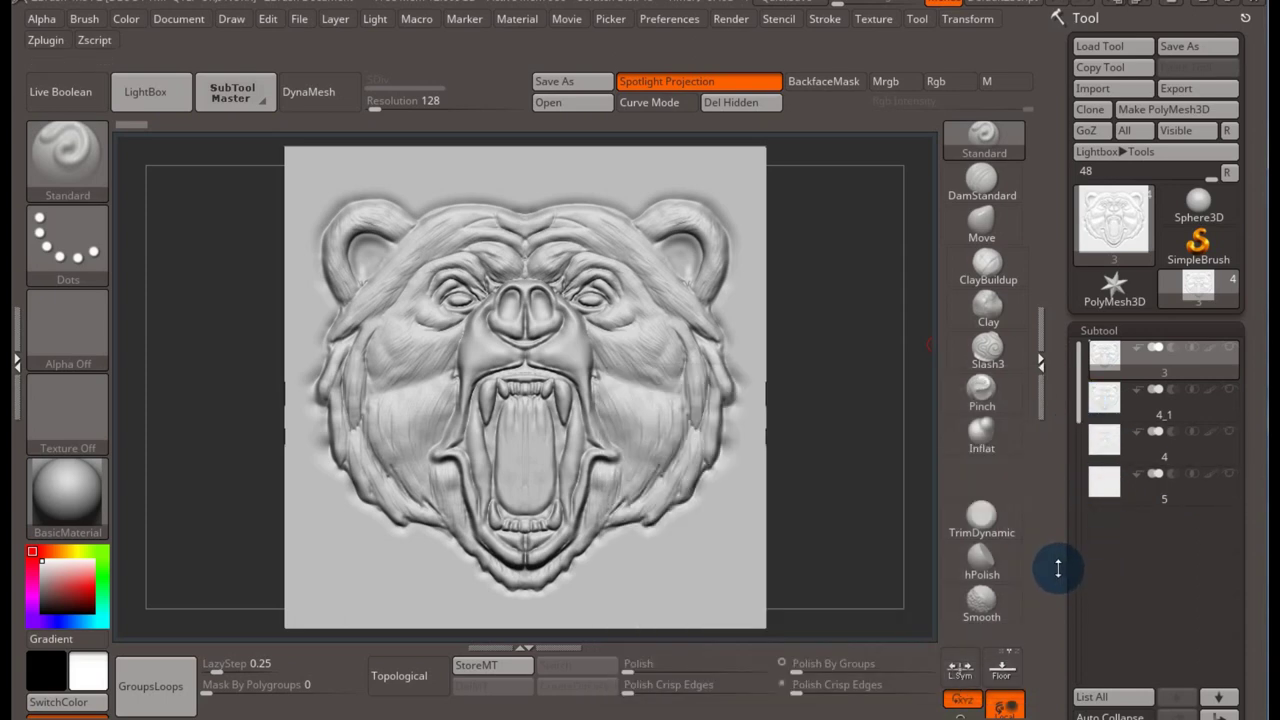
pyautogui.moveTo(1057, 571); pyautogui.dragTo(1055, 400)
# - Delete the active bear subtool and confirm the prompt
pyautogui.click(1090, 410)
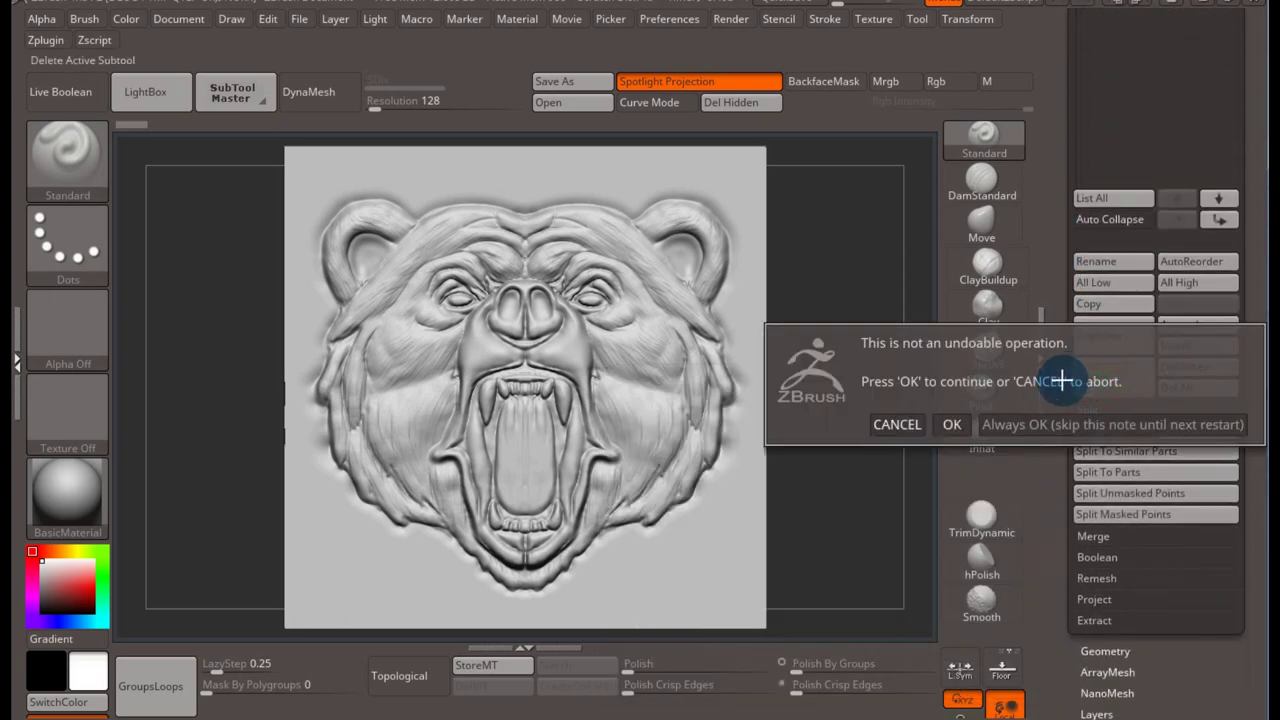
pyautogui.click(966, 424)
pyautogui.moveTo(1055, 290); pyautogui.dragTo(1055, 425)
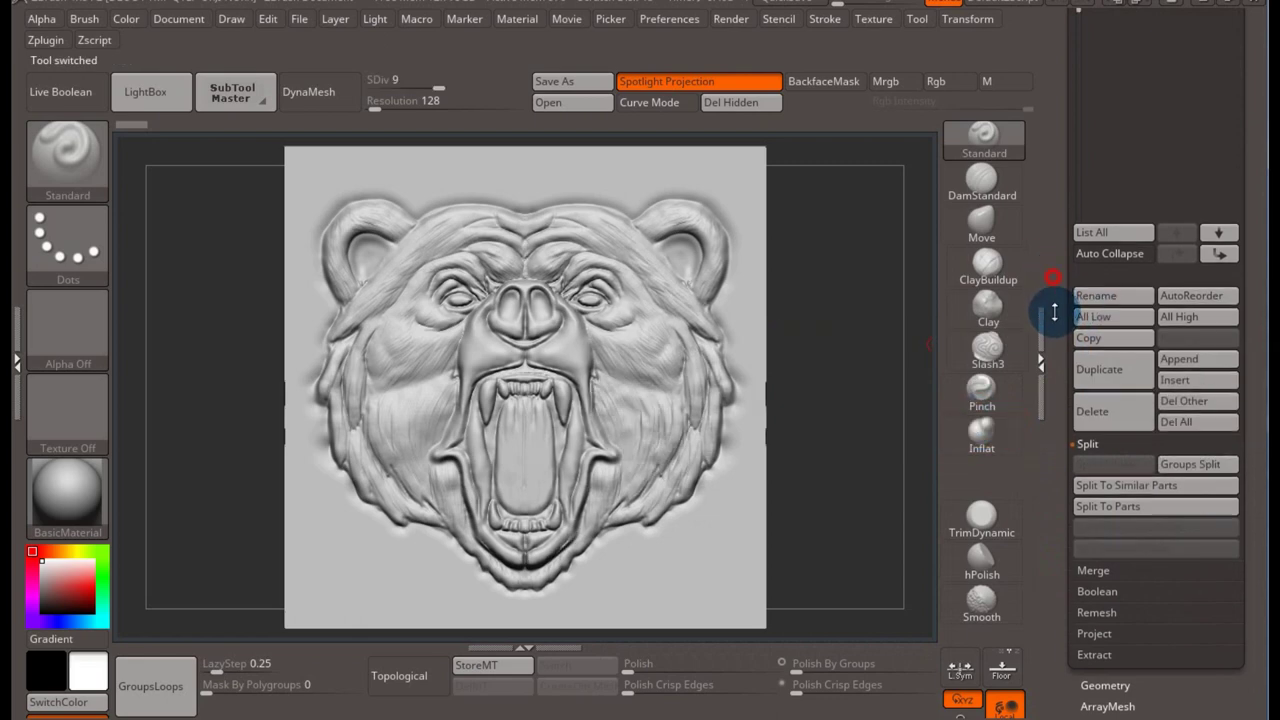
pyautogui.moveTo(1052, 491); pyautogui.dragTo(1063, 392)
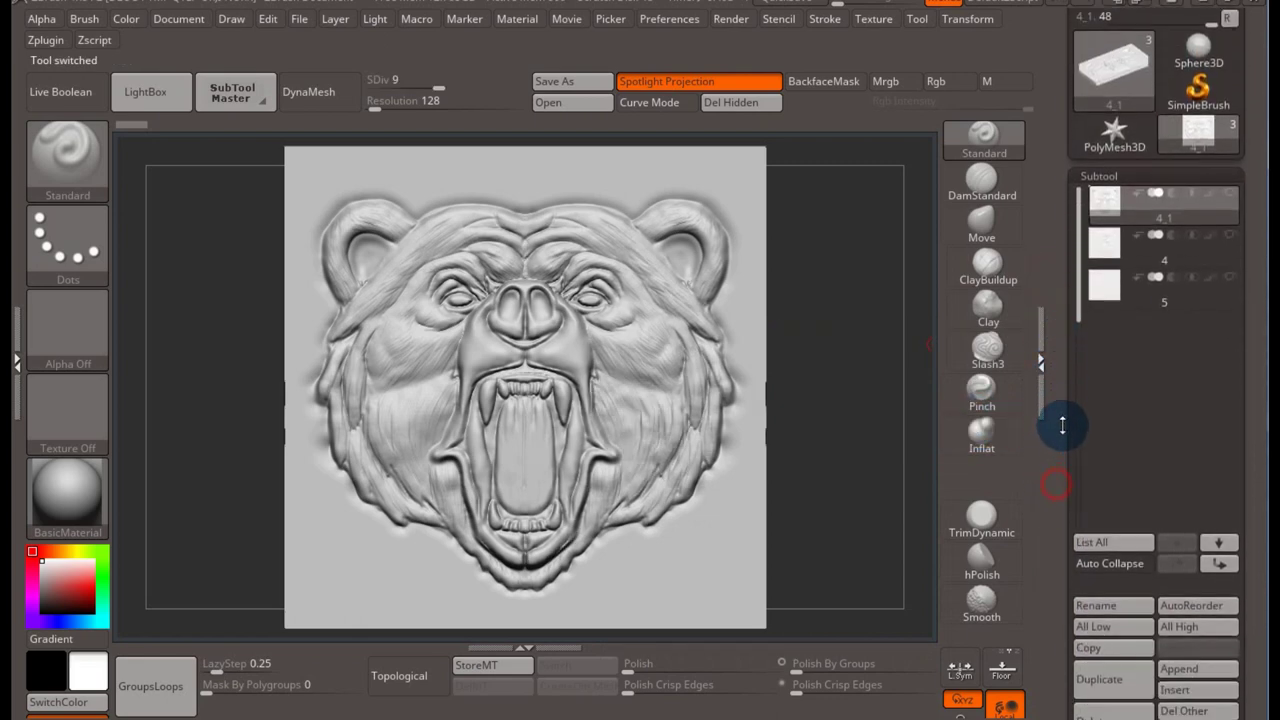
# - Delete the remaining bear relief and plate subtools, then load a Sphere3D primitive
pyautogui.click(1110, 612)
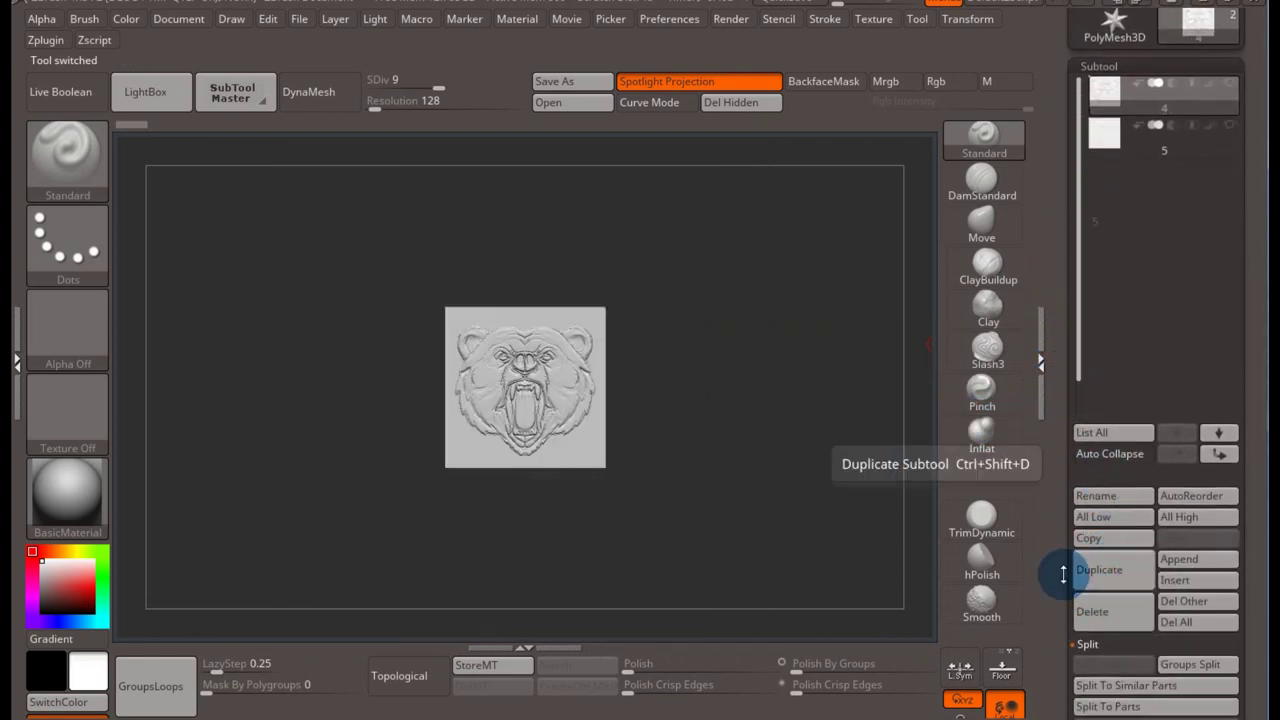
pyautogui.click(1115, 615)
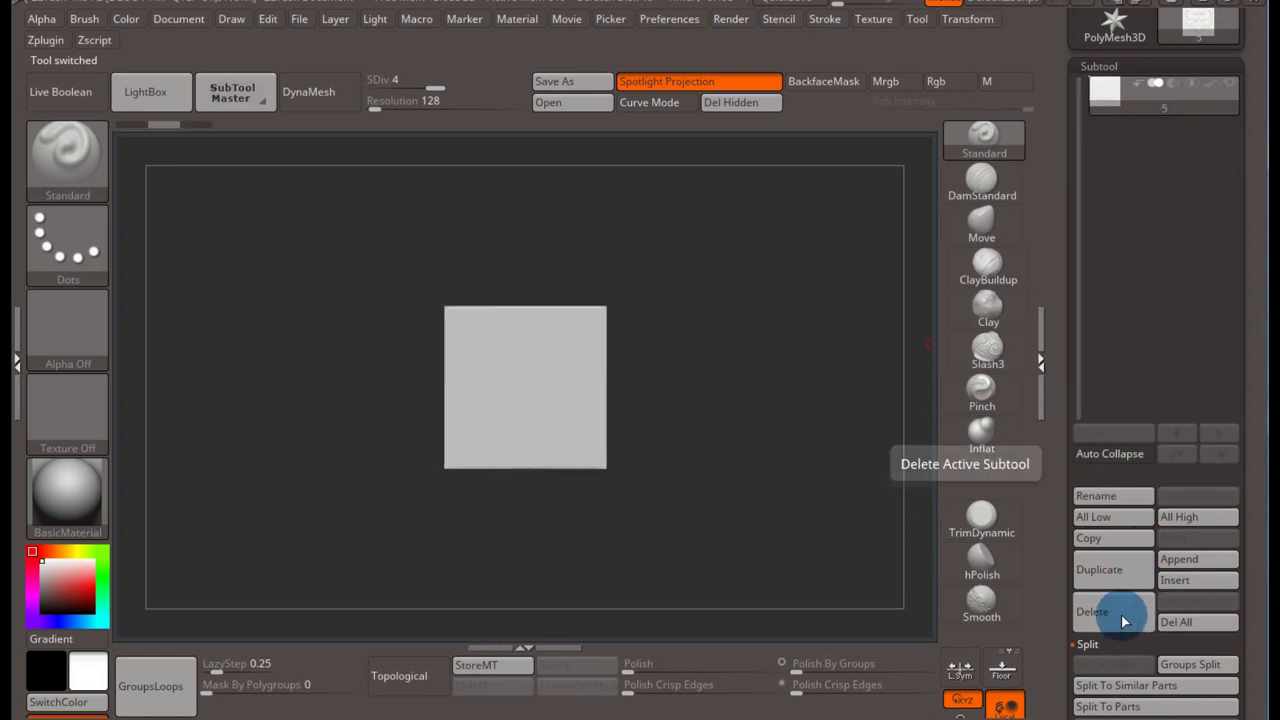
pyautogui.click(1121, 615)
pyautogui.moveTo(1066, 229); pyautogui.dragTo(1069, 337)
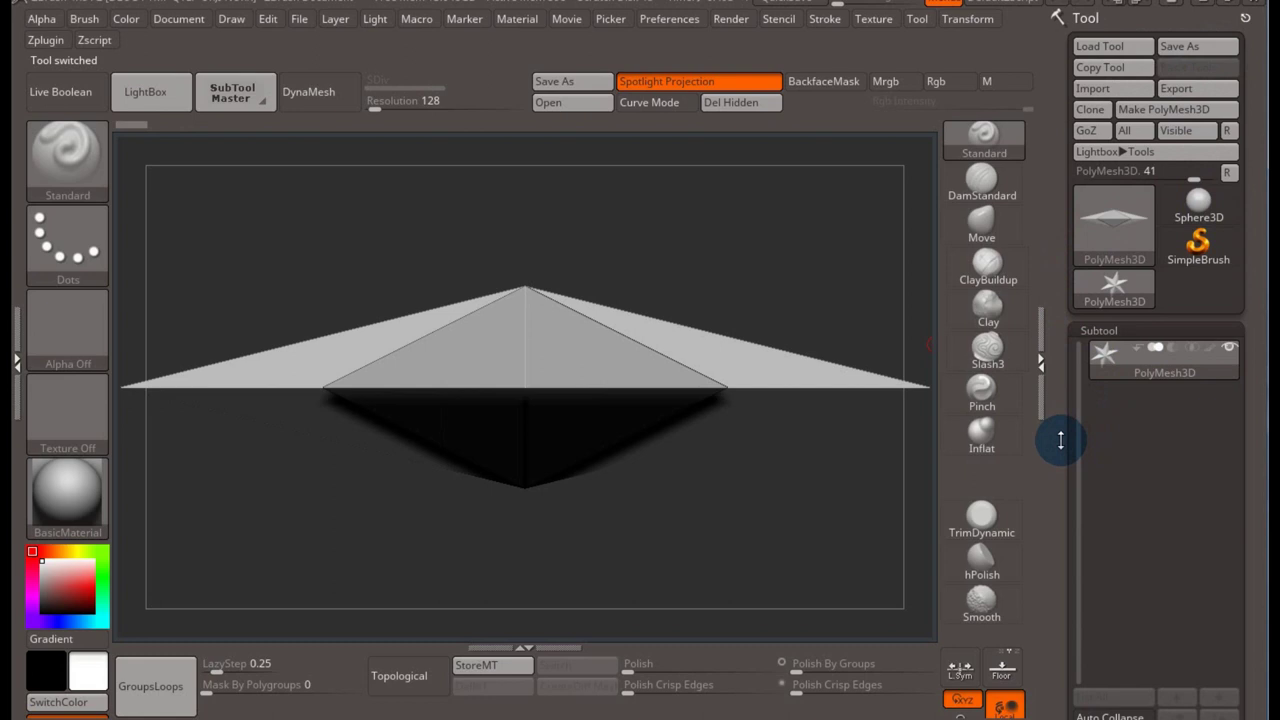
pyautogui.moveTo(1061, 435)
pyautogui.mouseDown()
pyautogui.moveTo(1066, 329)
pyautogui.moveTo(1064, 454)
pyautogui.mouseUp()
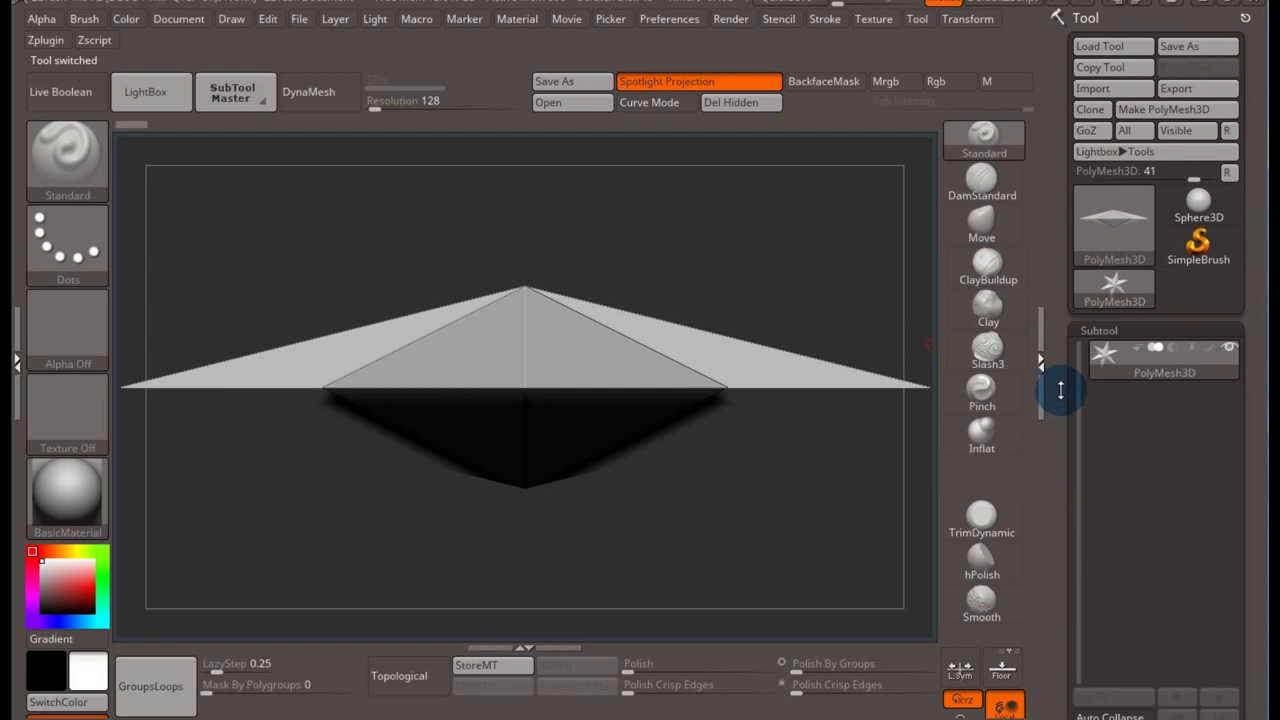
pyautogui.click(1198, 203)
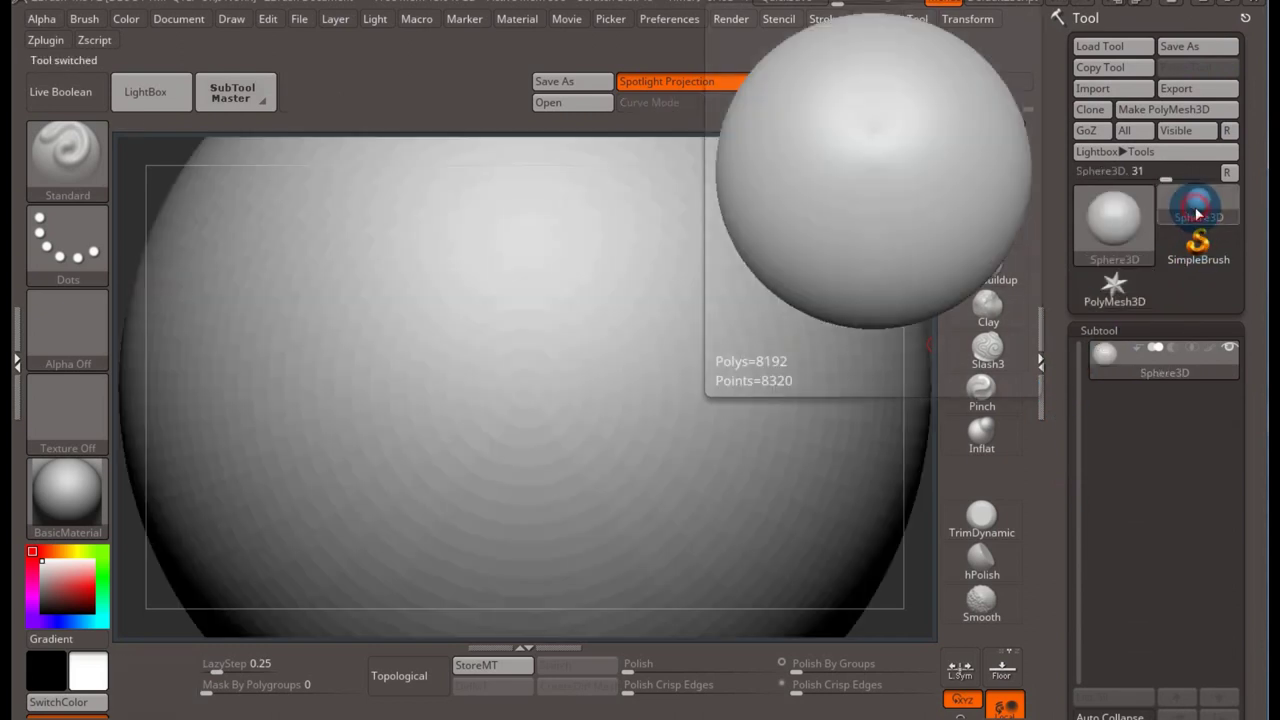
# - Make the sphere a PolyMesh3D and append a Cube3D as a new subtool
pyautogui.moveTo(1057, 457)
pyautogui.mouseDown()
pyautogui.moveTo(1066, 306)
pyautogui.moveTo(1057, 457)
pyautogui.mouseUp()
pyautogui.click(1171, 106)
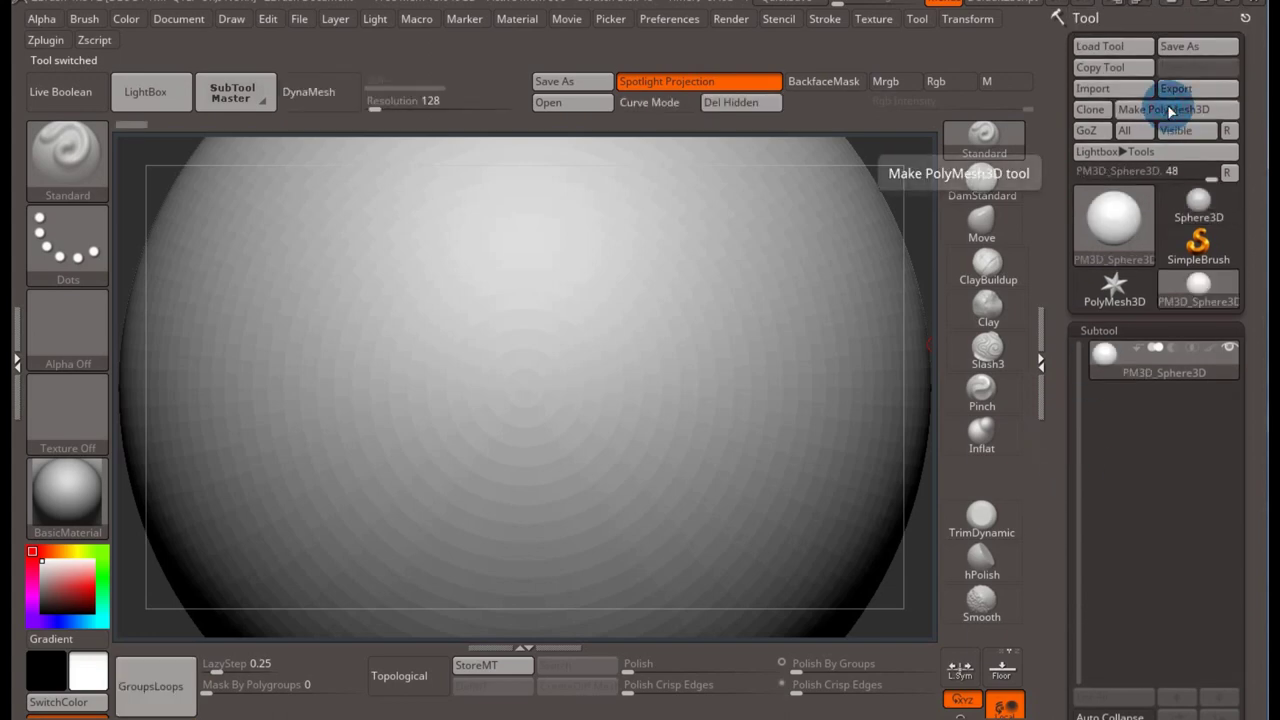
pyautogui.moveTo(1063, 471); pyautogui.dragTo(1057, 317)
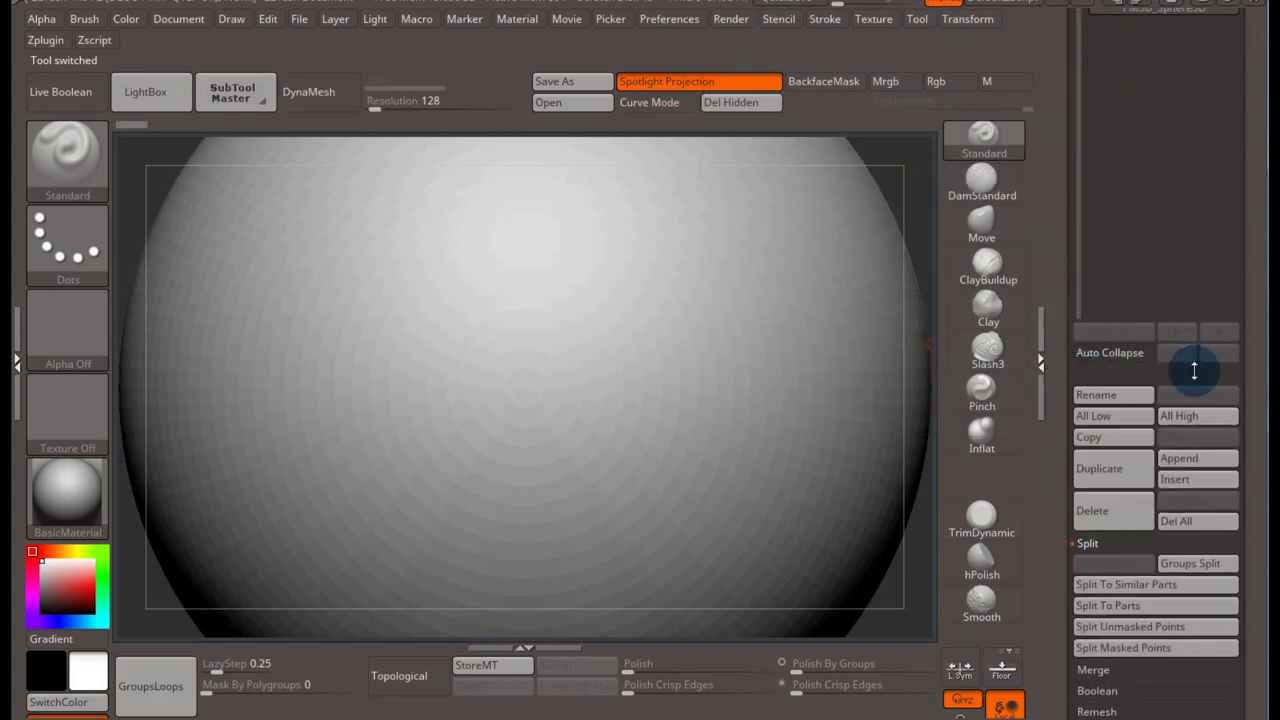
pyautogui.click(1201, 457)
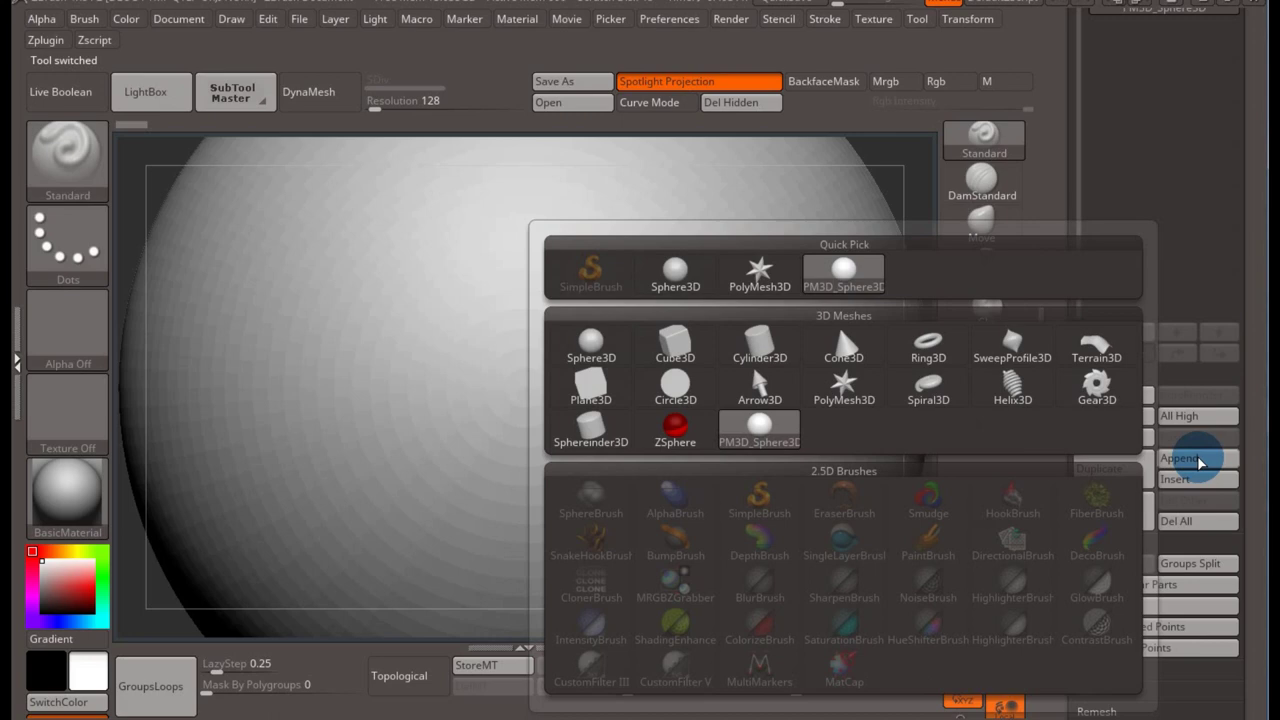
pyautogui.click(684, 342)
# - Delete the sphere subtool, leaving PM3D_Cube3D1, and view it front-on with polyframe shown
pyautogui.moveTo(1060, 127); pyautogui.dragTo(1057, 294)
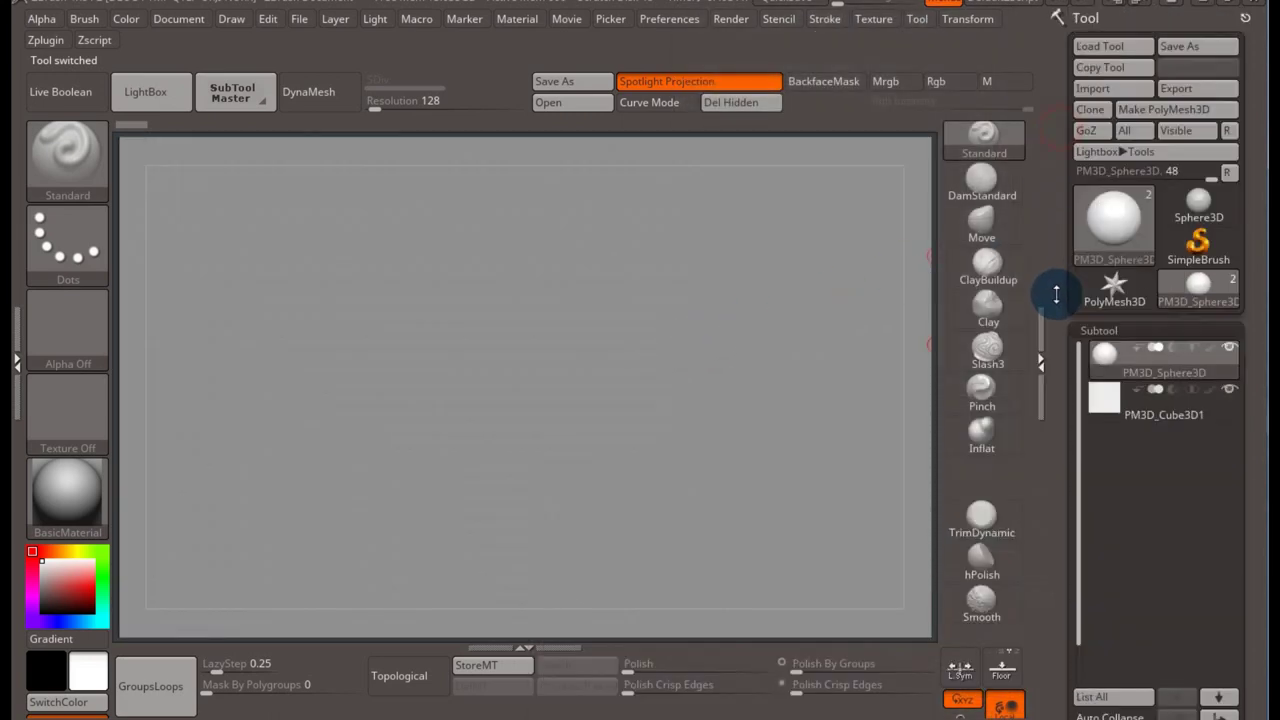
pyautogui.moveTo(1064, 483); pyautogui.dragTo(1066, 329)
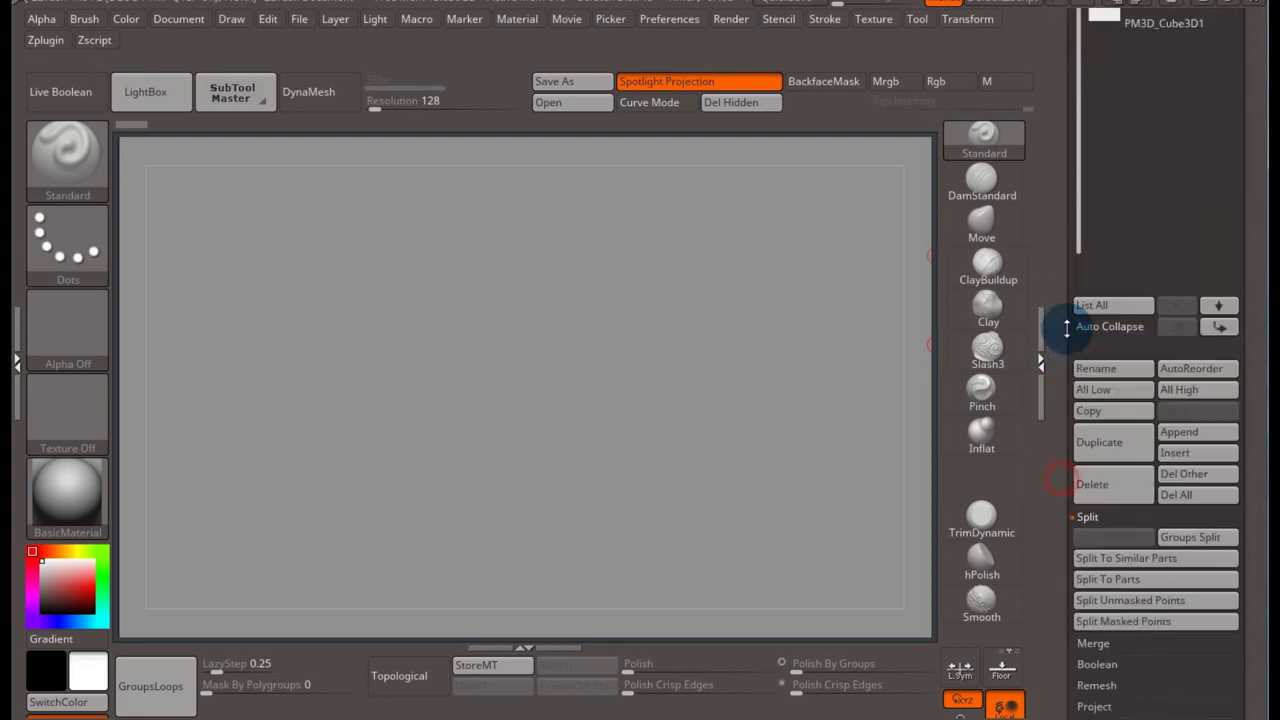
pyautogui.click(1108, 500)
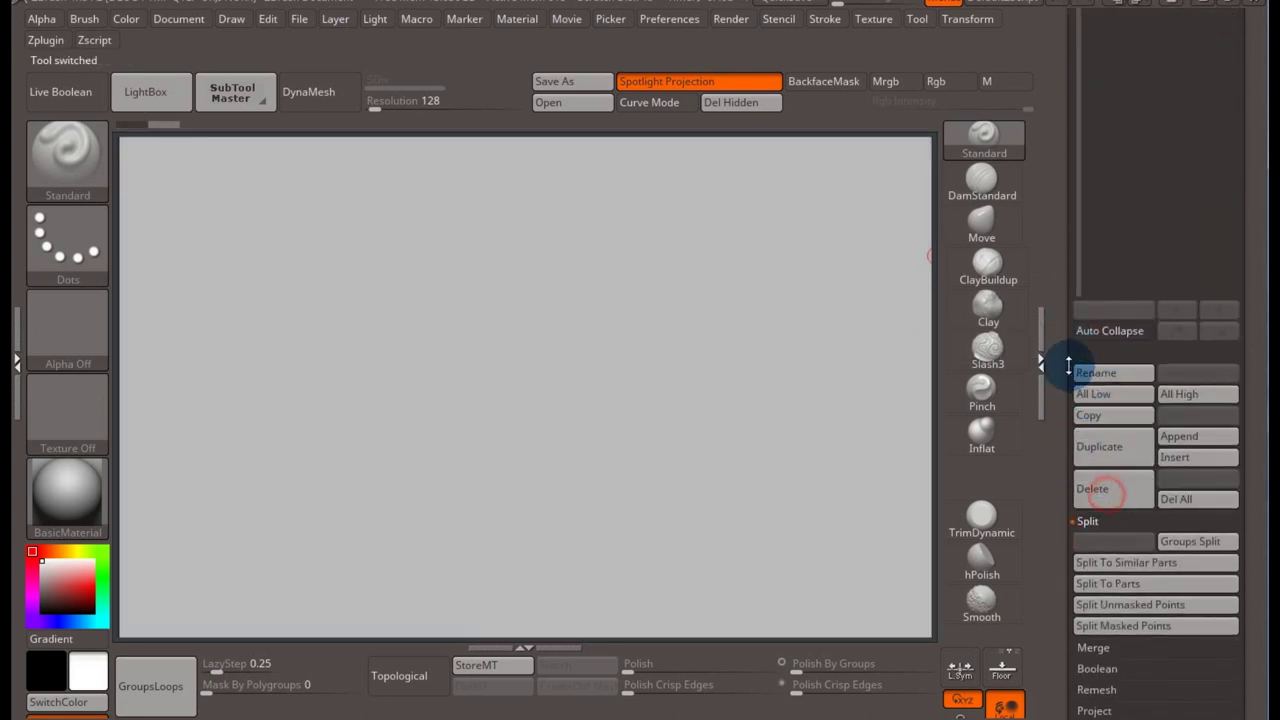
pyautogui.moveTo(1066, 363); pyautogui.dragTo(1147, 405)
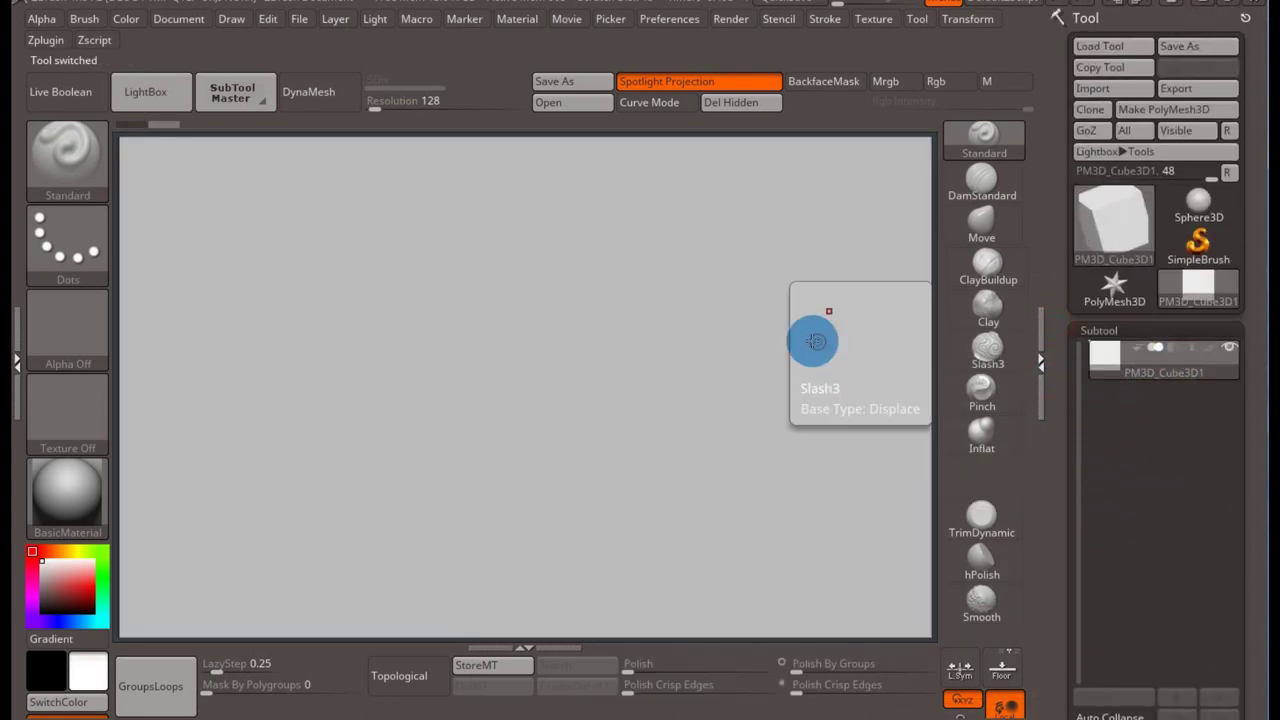
pyautogui.press('-')
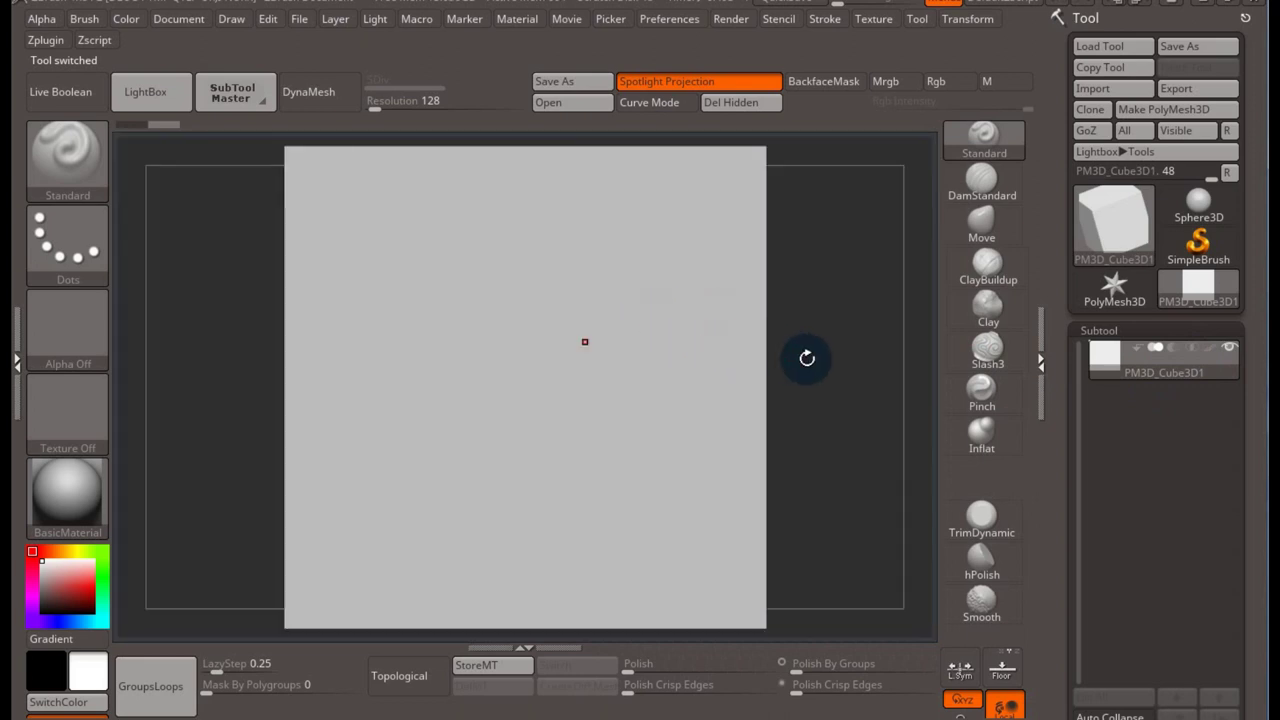
pyautogui.moveTo(822, 357); pyautogui.dragTo(826, 363)
pyautogui.moveTo(803, 376)
pyautogui.keyDown('ctrl'); pyautogui.mouseDown(button='right')
pyautogui.moveTo(804, 315)
pyautogui.moveTo(800, 346)
pyautogui.mouseUp(button='right'); pyautogui.keyUp('ctrl')
pyautogui.moveTo(800, 386)
pyautogui.mouseDown()
pyautogui.moveTo(694, 391)
pyautogui.moveTo(778, 381)
pyautogui.mouseUp()
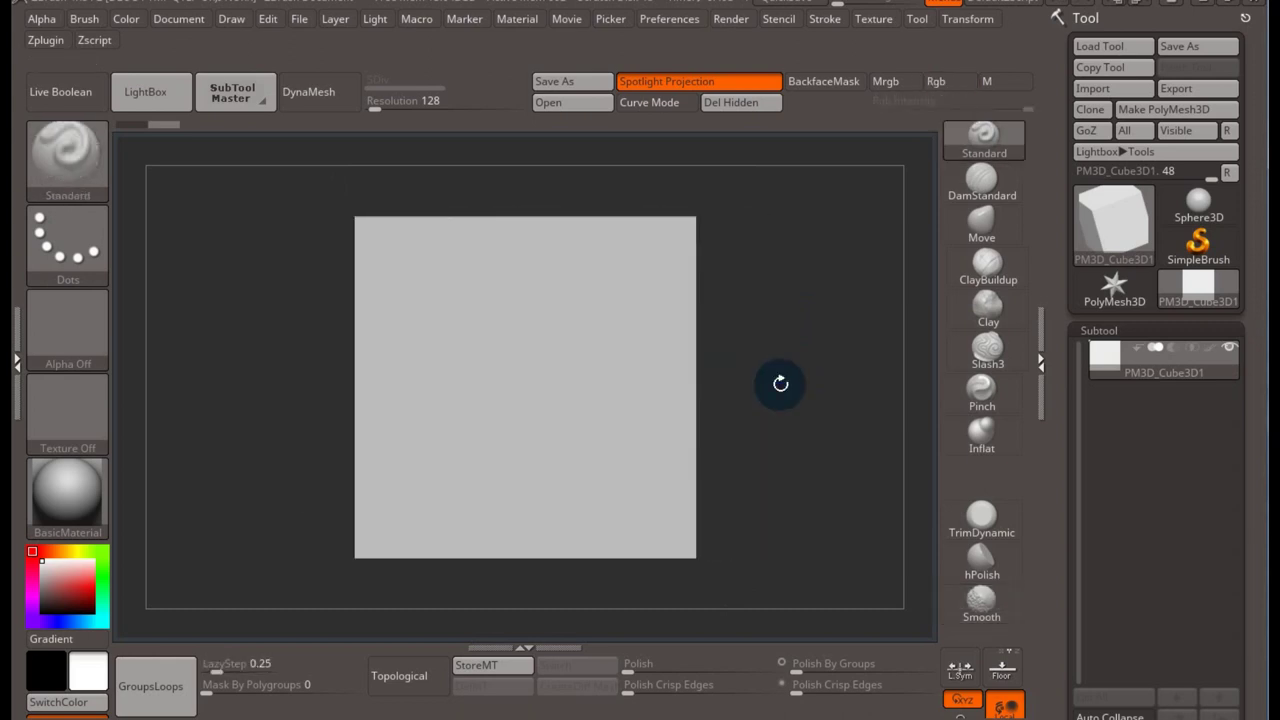
pyautogui.hotkey('shift', 'f')
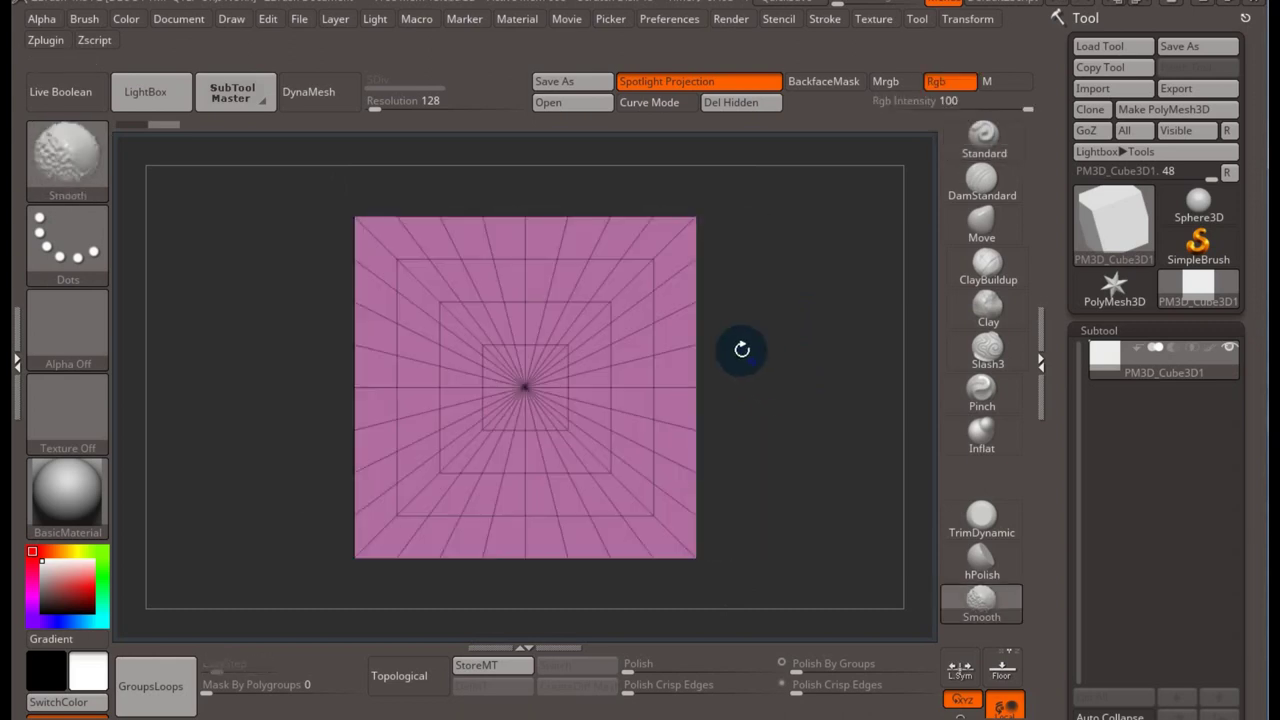
# - Squash the cube along X with the Move gizmo into a thin slab and turn it face-on
pyautogui.moveTo(793, 389)
pyautogui.mouseDown()
pyautogui.moveTo(680, 391)
pyautogui.moveTo(770, 389)
pyautogui.moveTo(694, 395)
pyautogui.mouseUp()
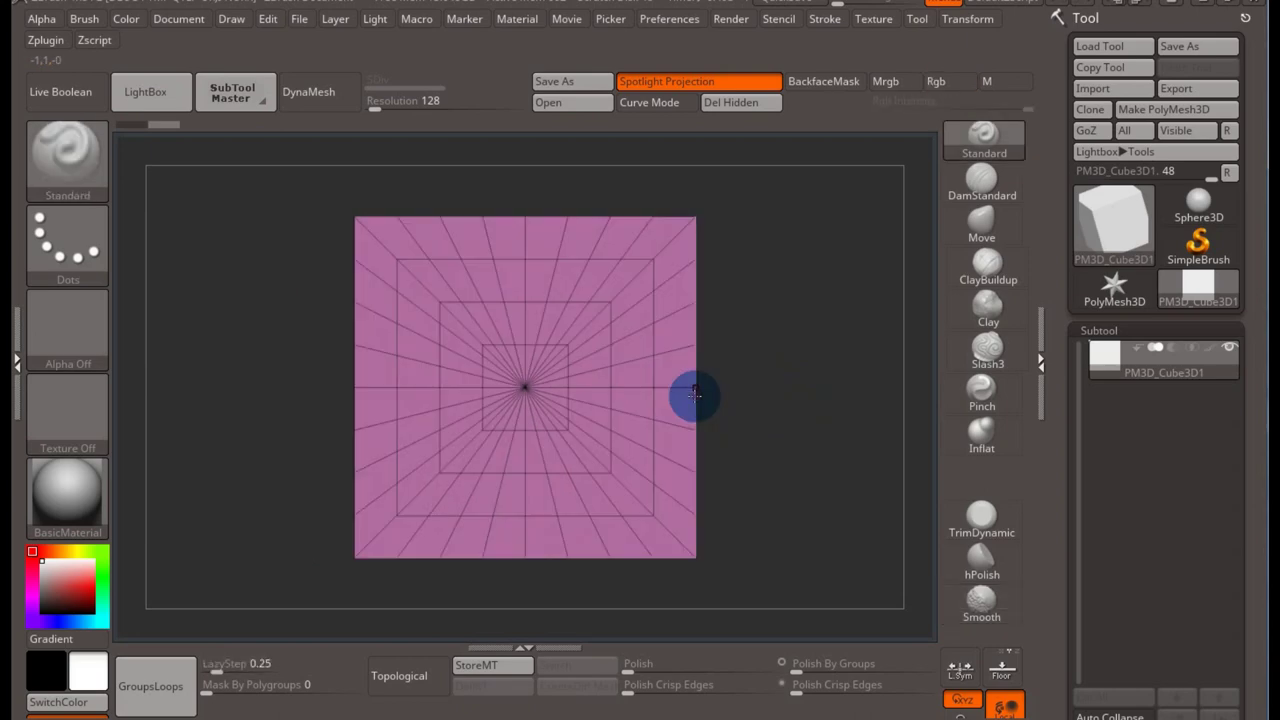
pyautogui.press('w')
pyautogui.moveTo(640, 388)
pyautogui.mouseDown()
pyautogui.moveTo(608, 388)
pyautogui.moveTo(628, 388)
pyautogui.mouseUp()
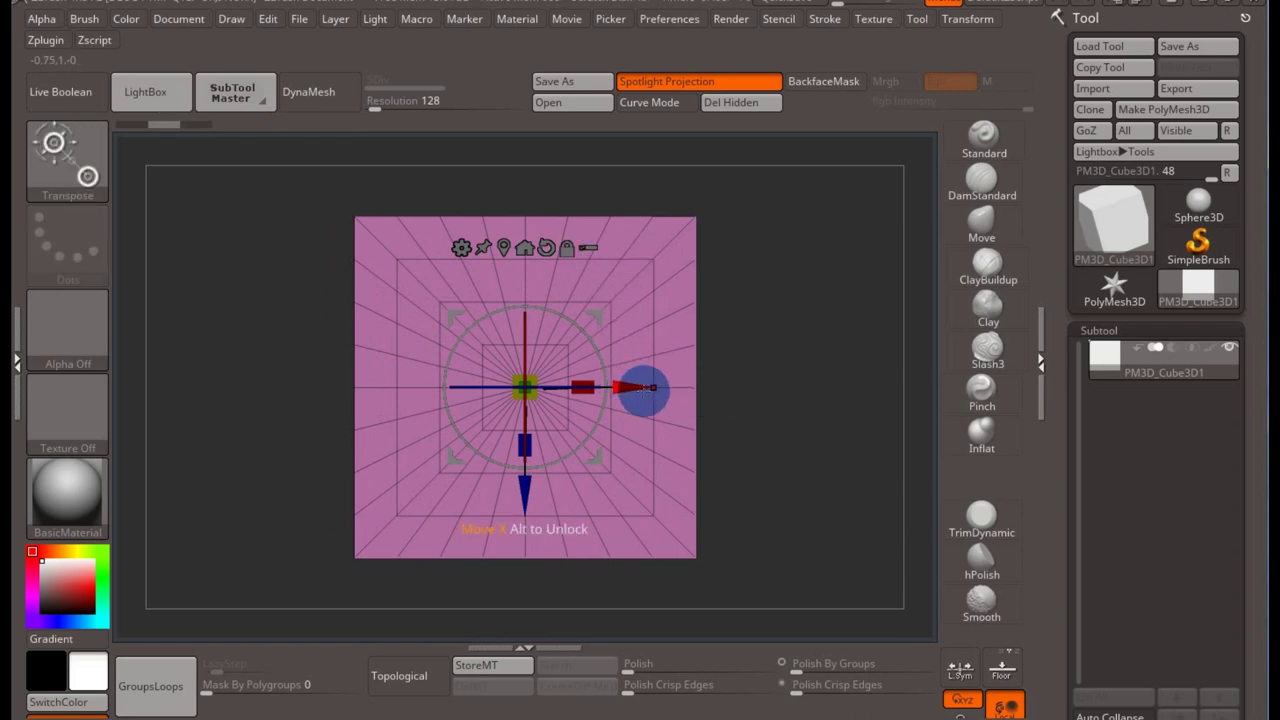
pyautogui.moveTo(590, 389); pyautogui.dragTo(365, 381)
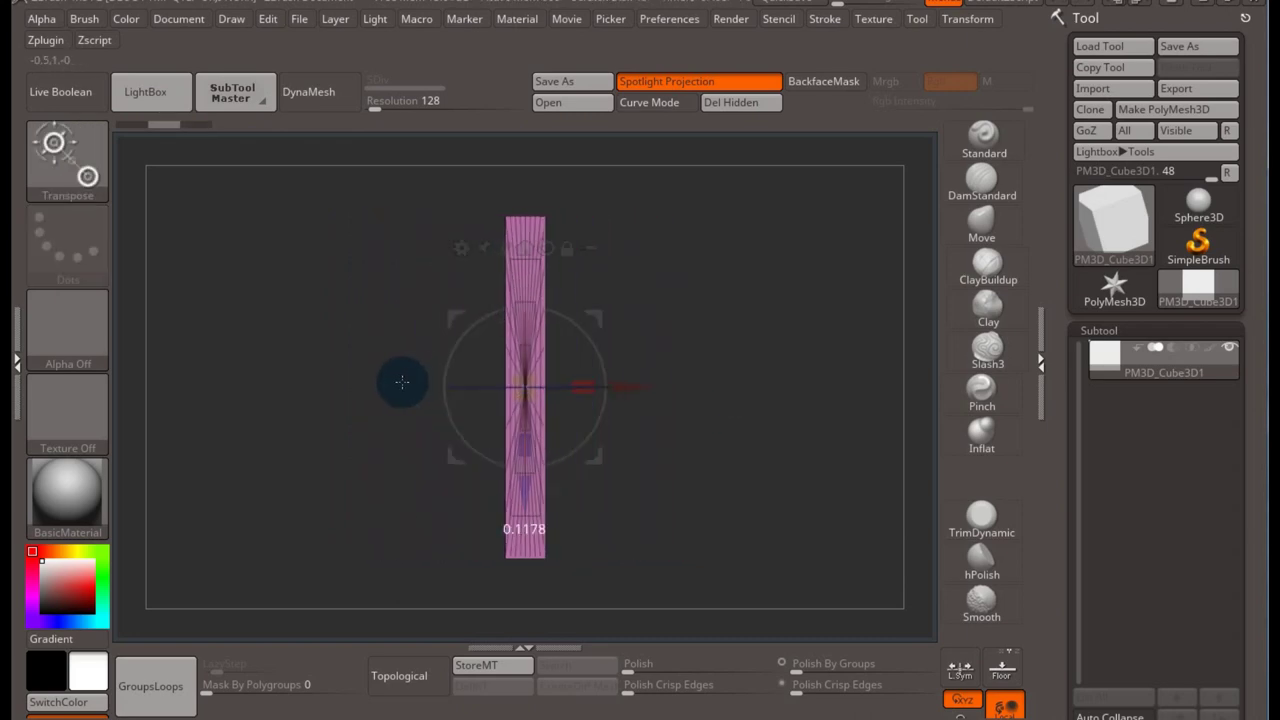
pyautogui.moveTo(579, 389); pyautogui.dragTo(509, 389)
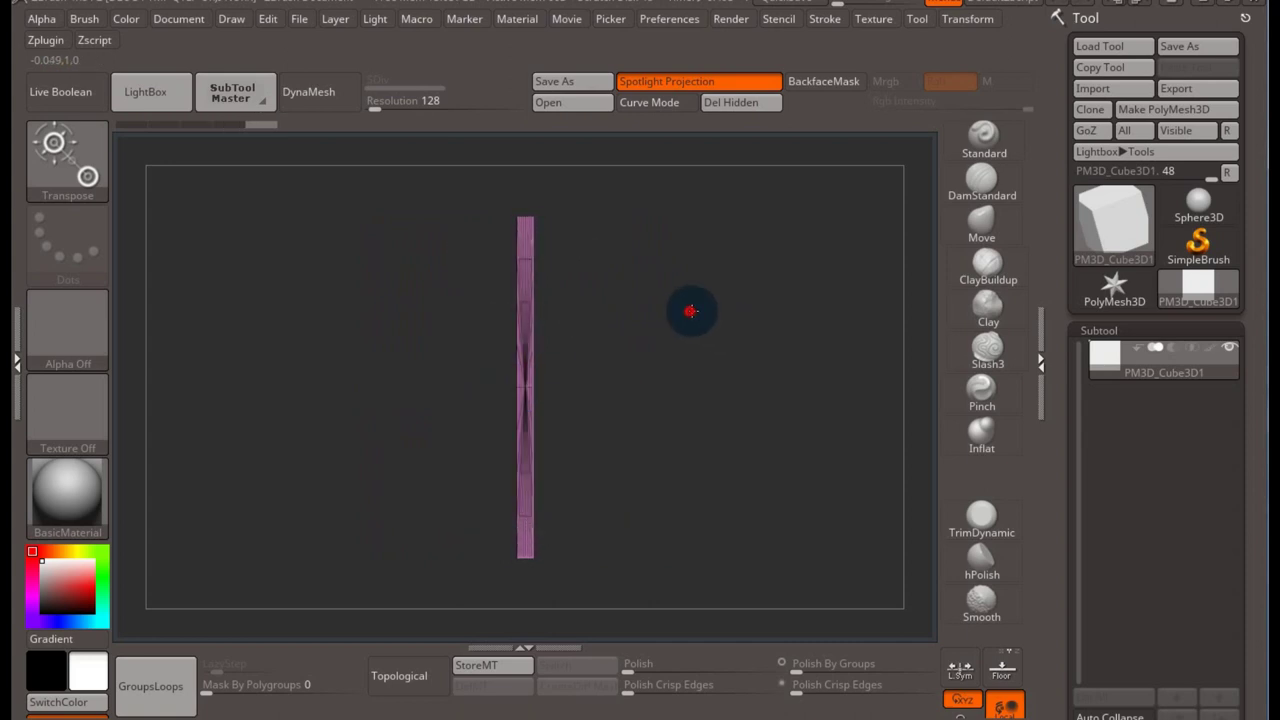
pyautogui.keyDown('shift'); pyautogui.moveTo(691, 309); pyautogui.dragTo(773, 311); pyautogui.keyUp('shift')
# - Frame the flattened plate and duplicate it as PM3D_Cube3D2
pyautogui.press('q')
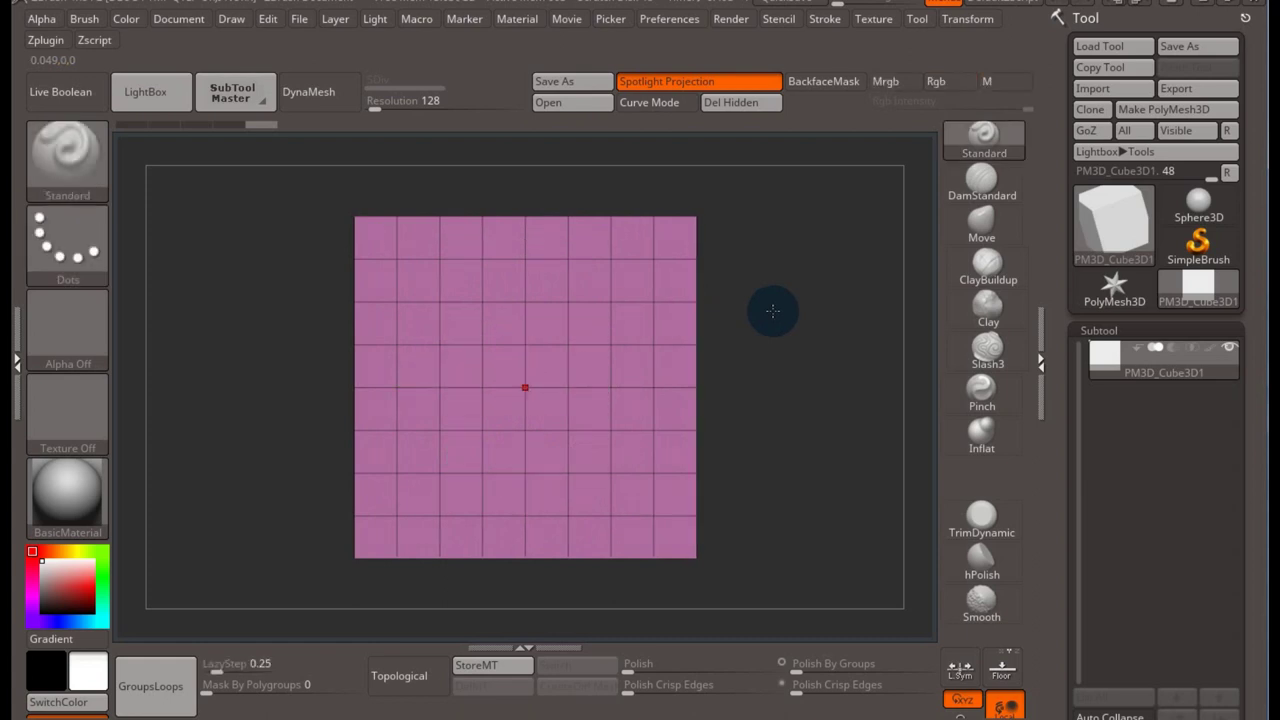
pyautogui.press('f')
pyautogui.moveTo(806, 383)
pyautogui.mouseDown()
pyautogui.moveTo(691, 383)
pyautogui.moveTo(797, 372)
pyautogui.mouseUp()
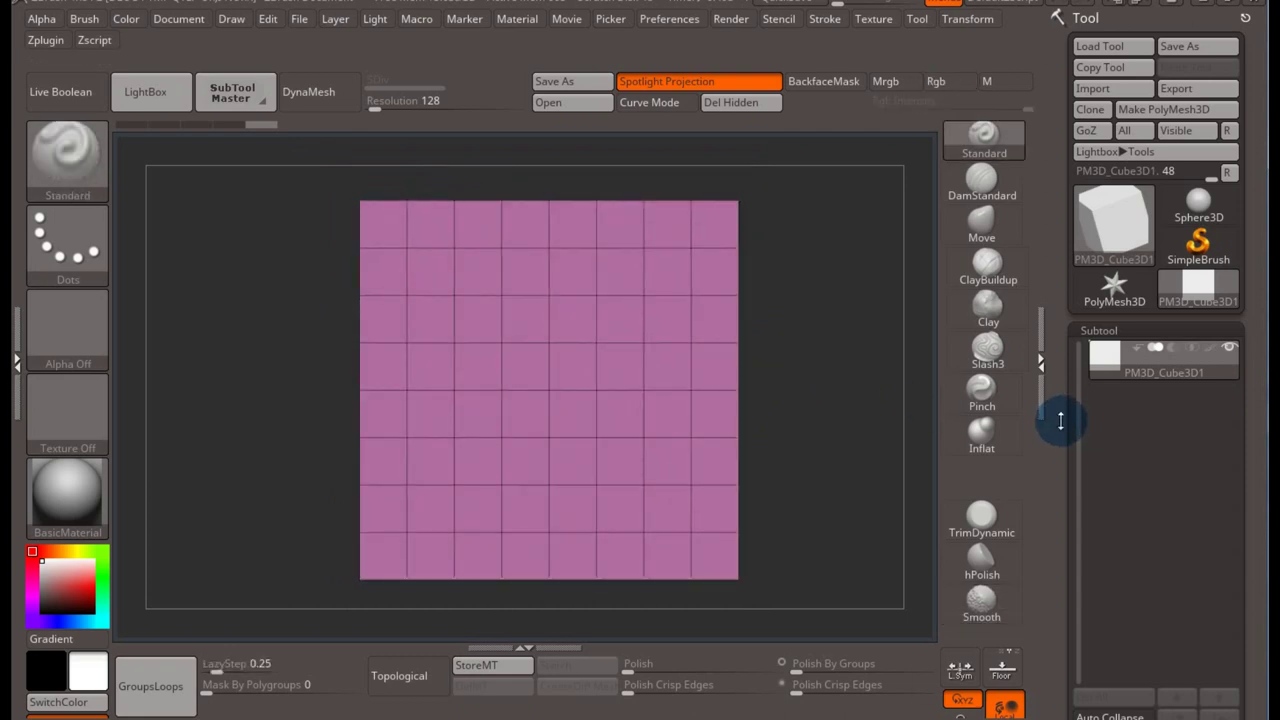
pyautogui.moveTo(1062, 417); pyautogui.dragTo(1063, 300)
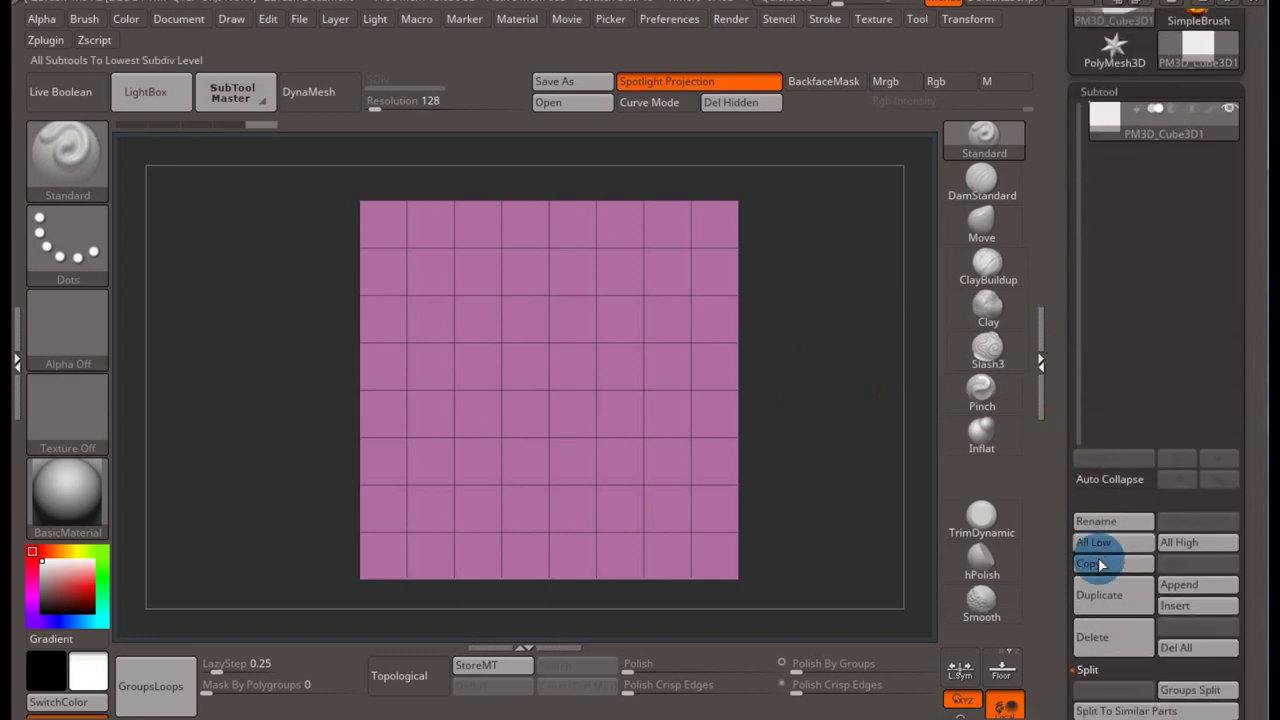
pyautogui.click(1108, 597)
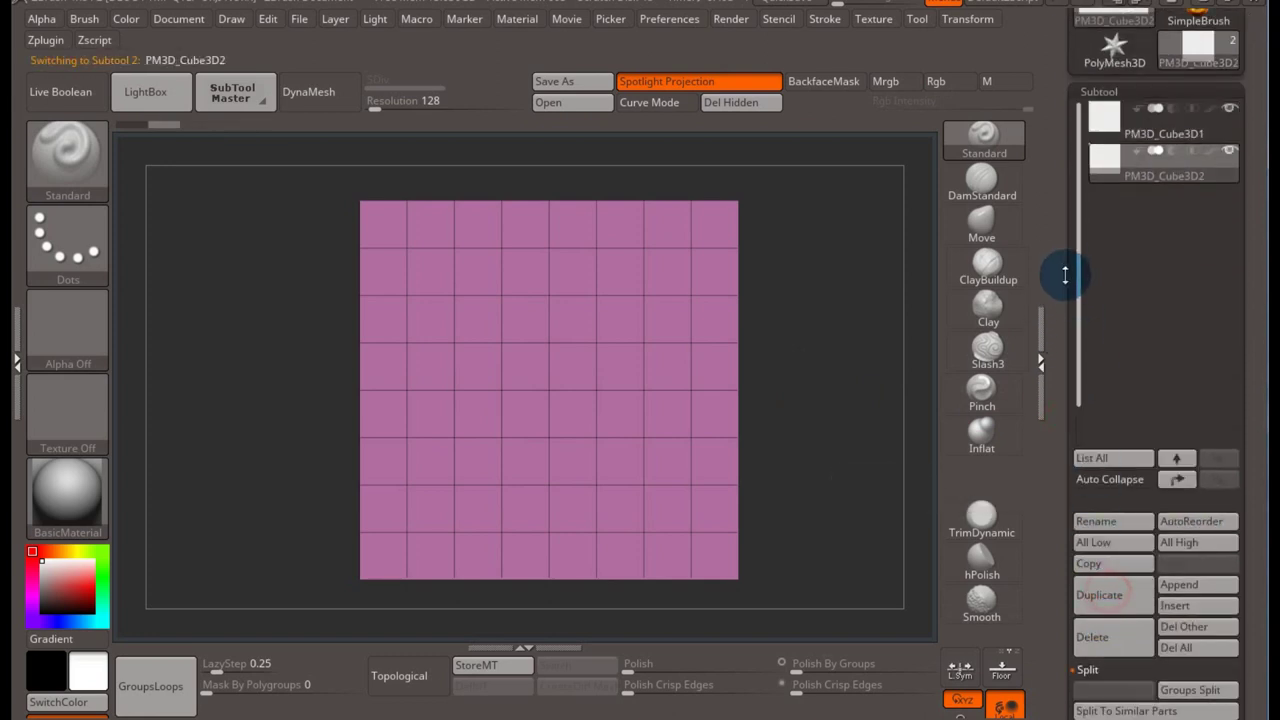
pyautogui.scroll(5, 1057, 323)
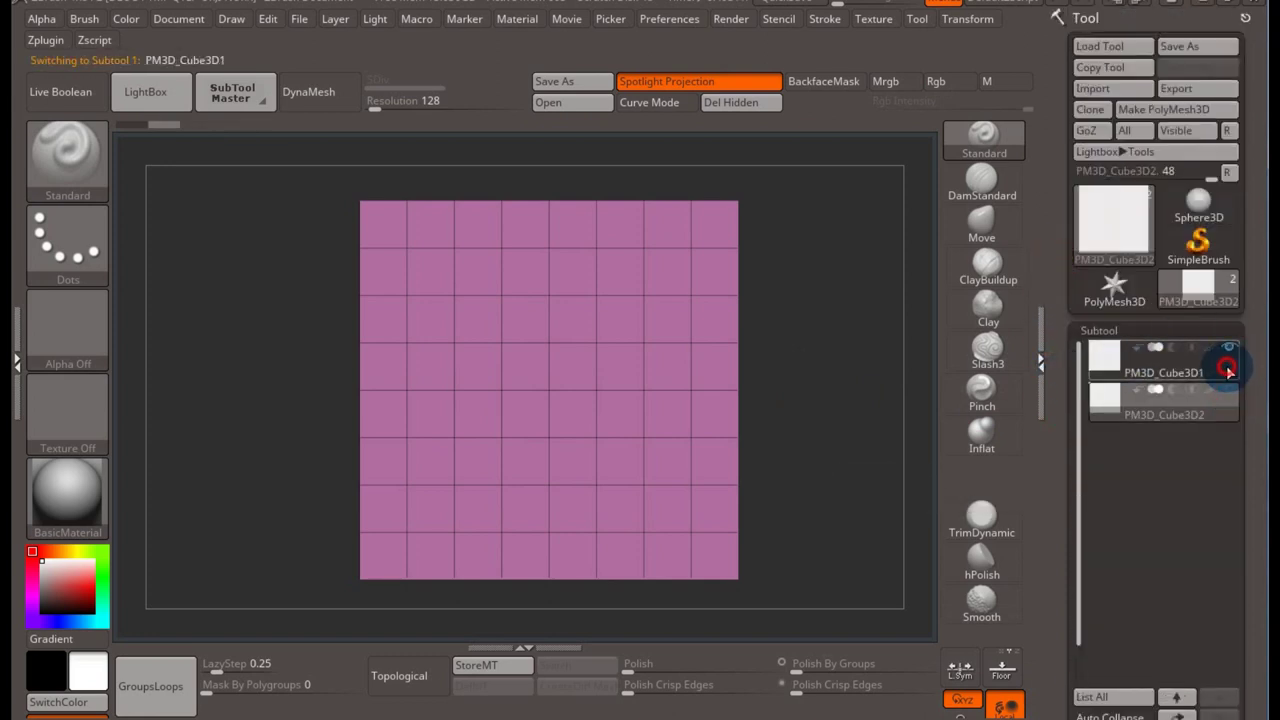
# - Reselect PM3D_Cube3D1 and subdivide it once to level 2
pyautogui.click(1223, 366)
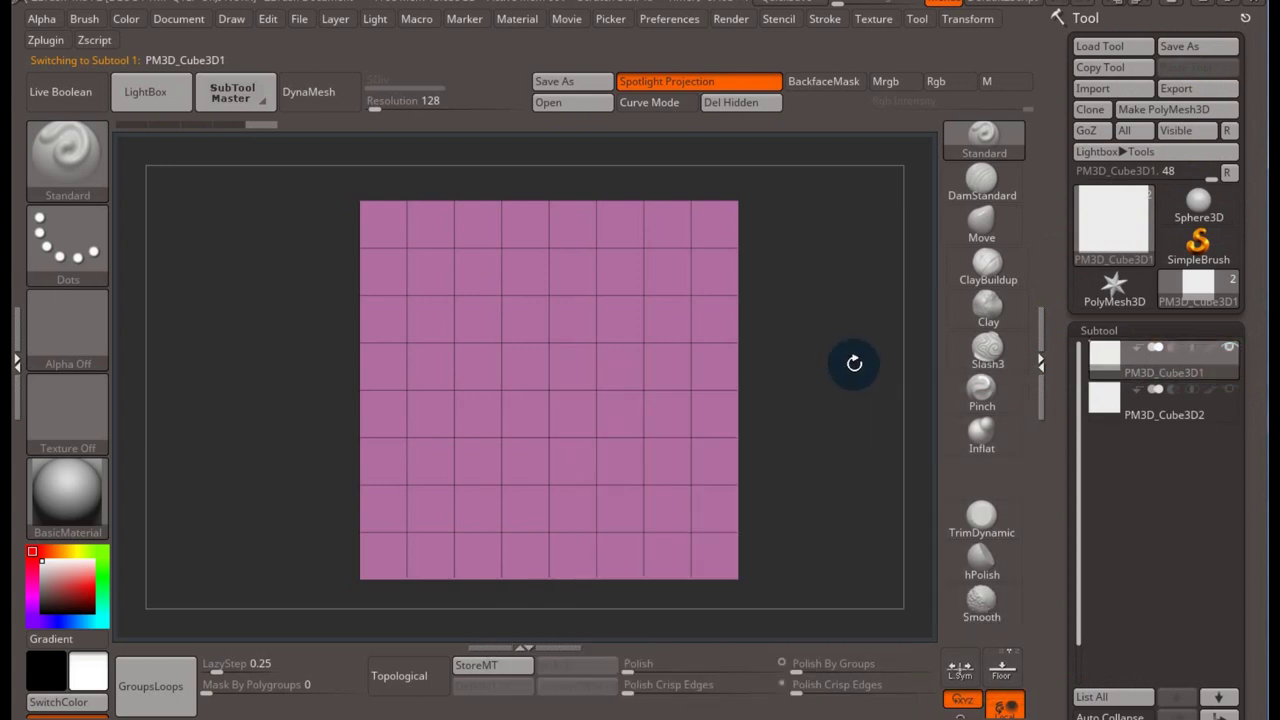
pyautogui.hotkey('ctrl', 'd')
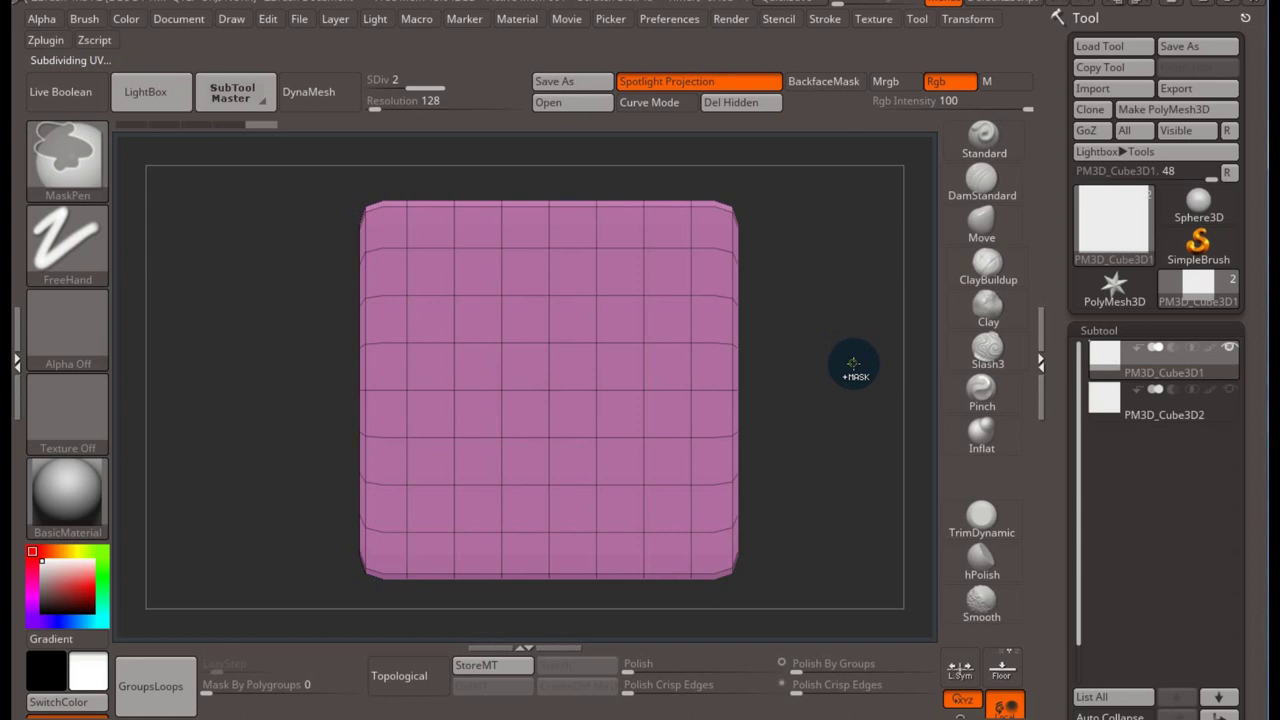
pyautogui.hotkey('ctrl', 'z')
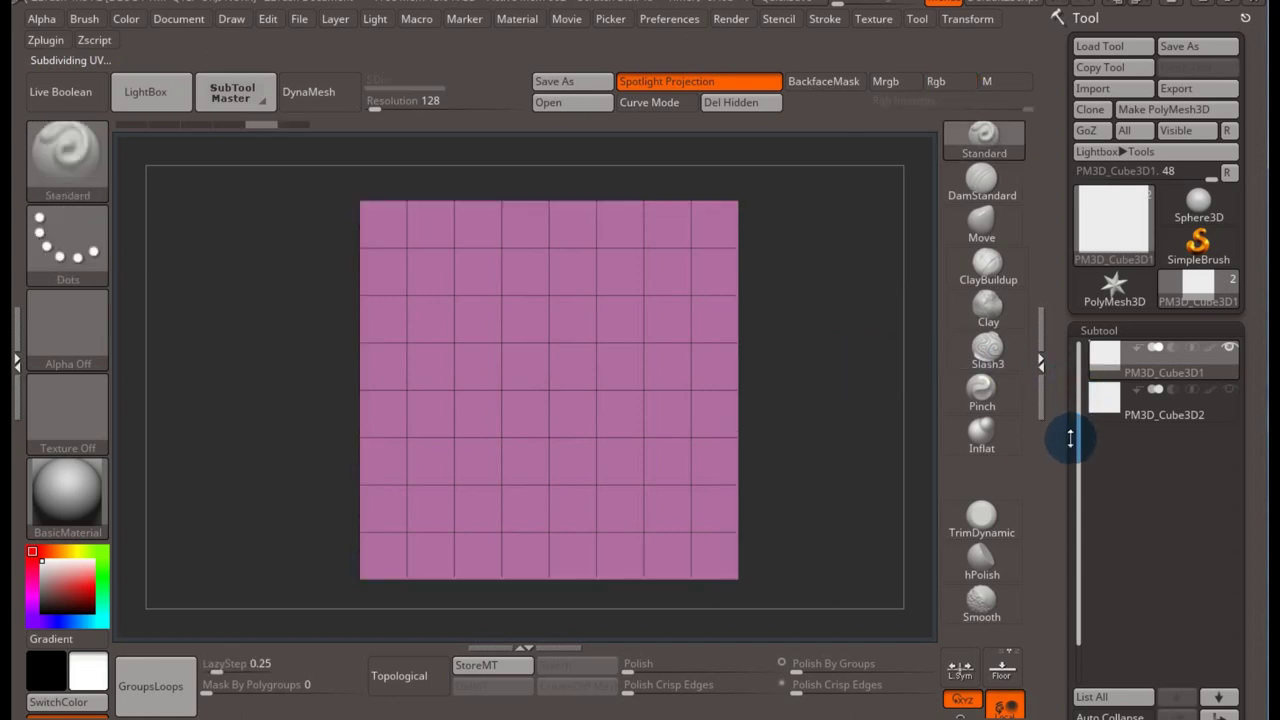
pyautogui.scroll(-10, 1063, 408)
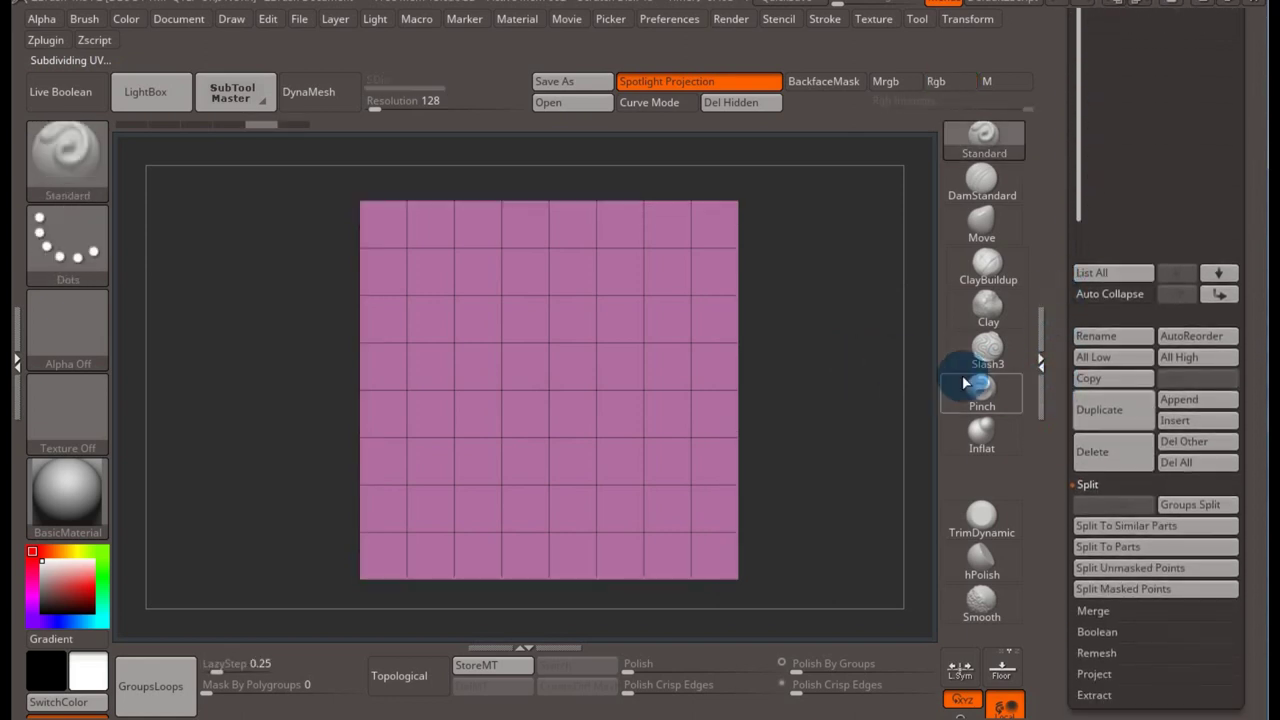
pyautogui.hotkey('ctrl', 'd')
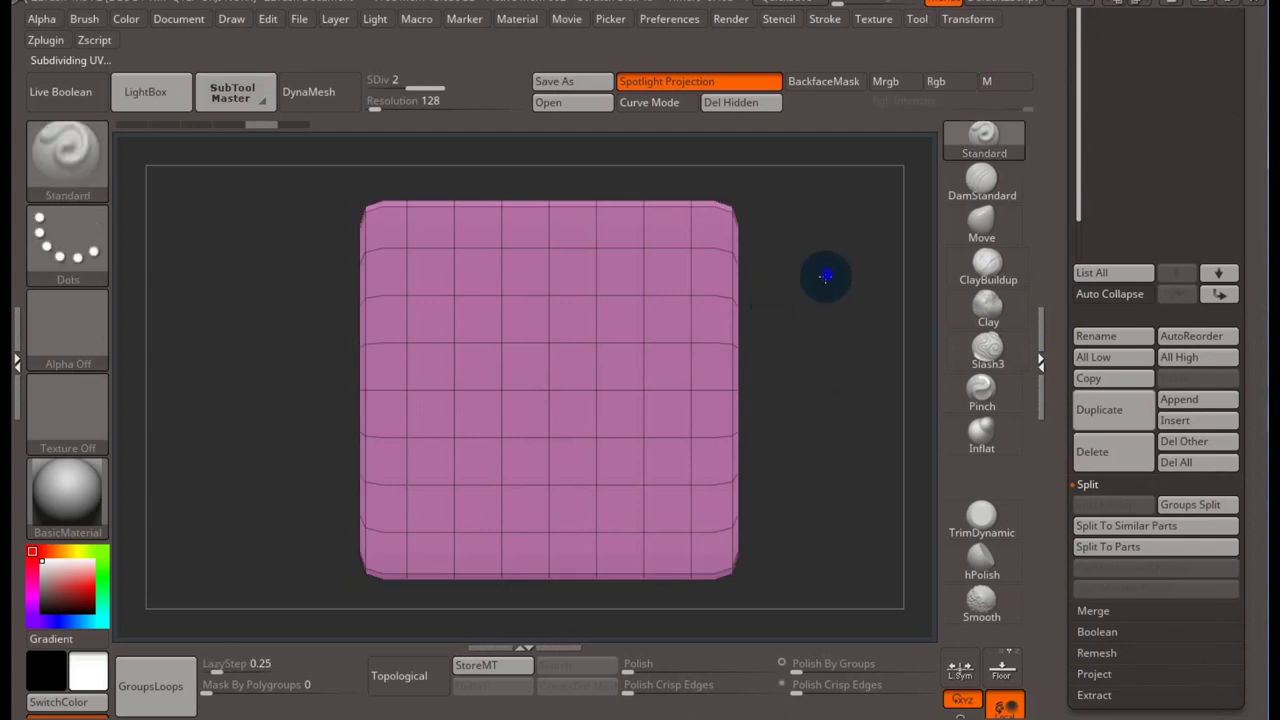
pyautogui.moveTo(828, 272); pyautogui.dragTo(752, 347)
pyautogui.keyDown('shift'); pyautogui.moveTo(580, 297); pyautogui.dragTo(751, 229); pyautogui.keyUp('shift')
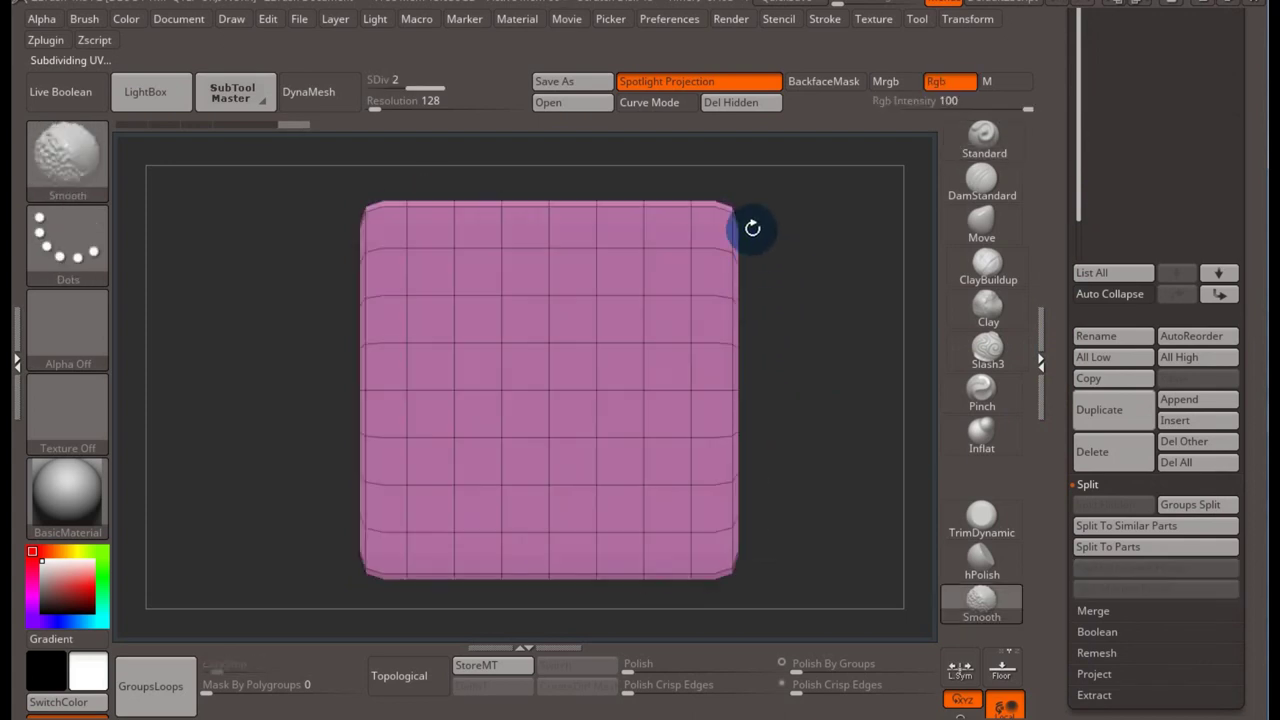
# - Undo the smoothed subdivision and turn off Smt in the Geometry settings
pyautogui.hotkey('ctrl', 'z')
pyautogui.moveTo(1057, 528)
pyautogui.mouseDown()
pyautogui.moveTo(1069, 388)
pyautogui.moveTo(1057, 517)
pyautogui.mouseUp()
pyautogui.click(1090, 393)
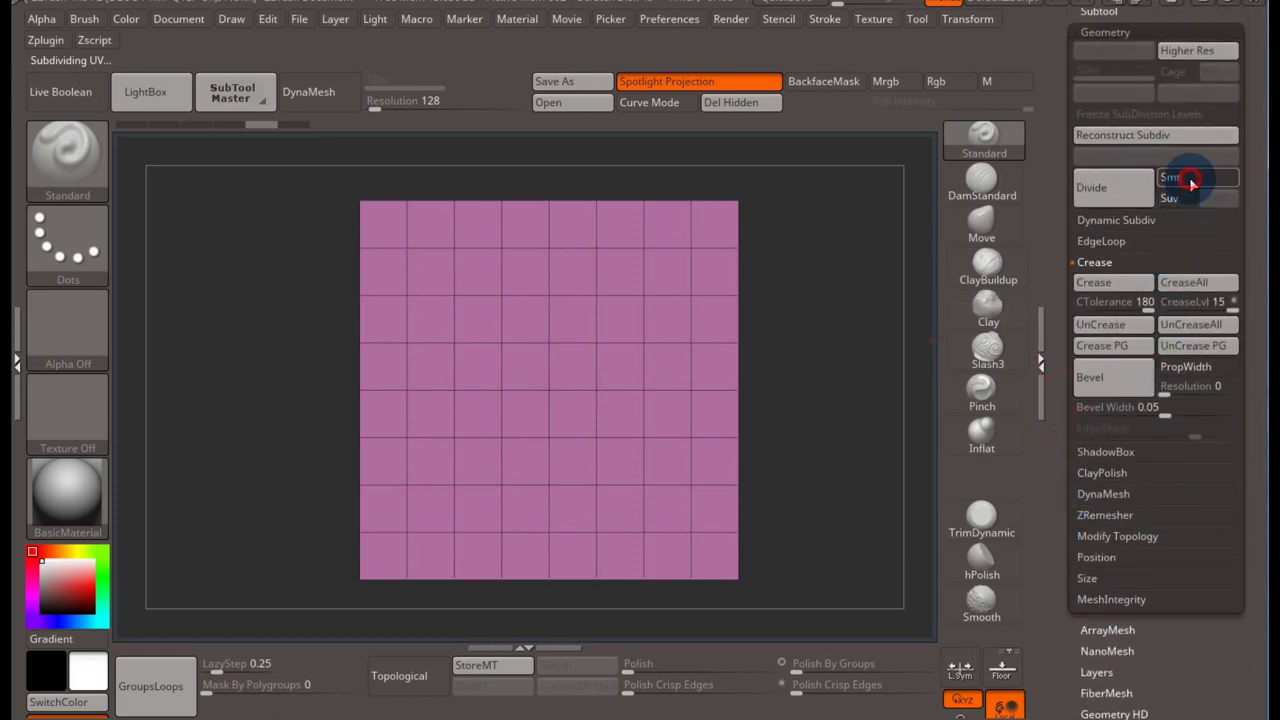
pyautogui.moveTo(1063, 220); pyautogui.dragTo(1051, 337)
pyautogui.click(1116, 333)
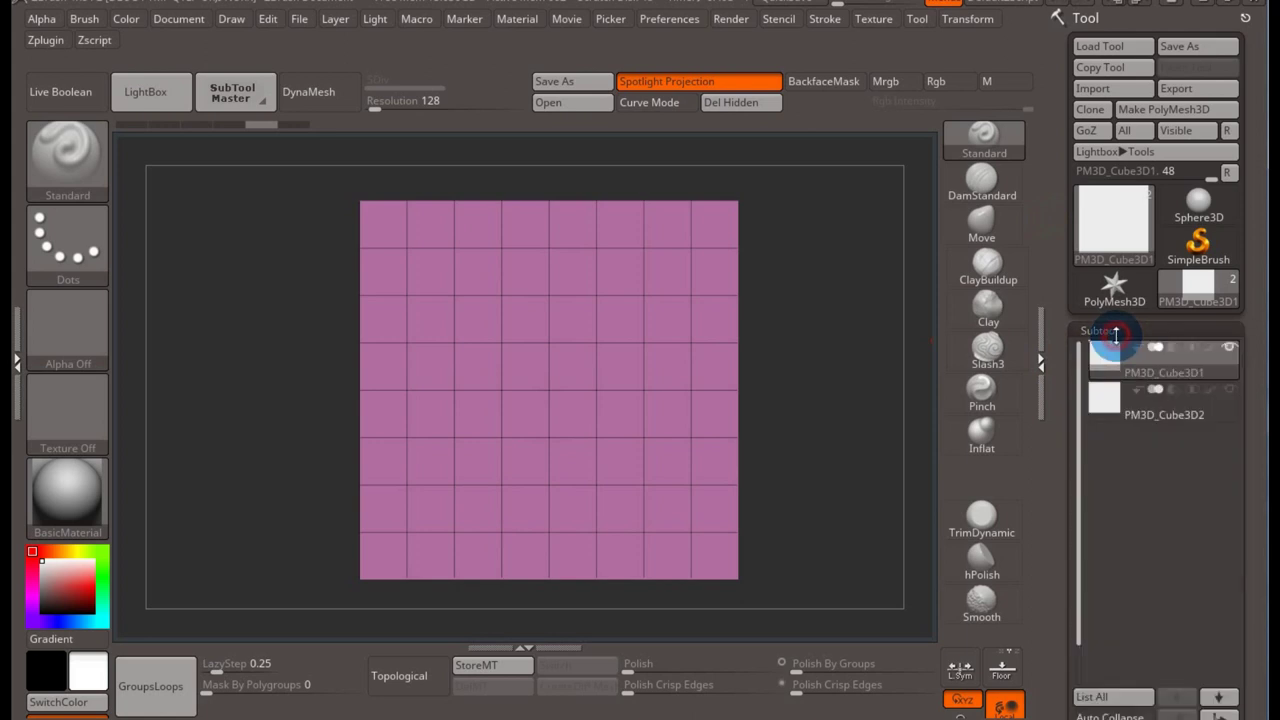
pyautogui.moveTo(799, 302)
pyautogui.mouseDown()
pyautogui.moveTo(814, 306)
pyautogui.moveTo(660, 309)
pyautogui.moveTo(733, 301)
pyautogui.mouseUp()
# - Subdivide PM3D_Cube3D1 to SDiv 7 (about 2.03 million polys), then select PM3D_Cube3D2
pyautogui.press('ctrl')
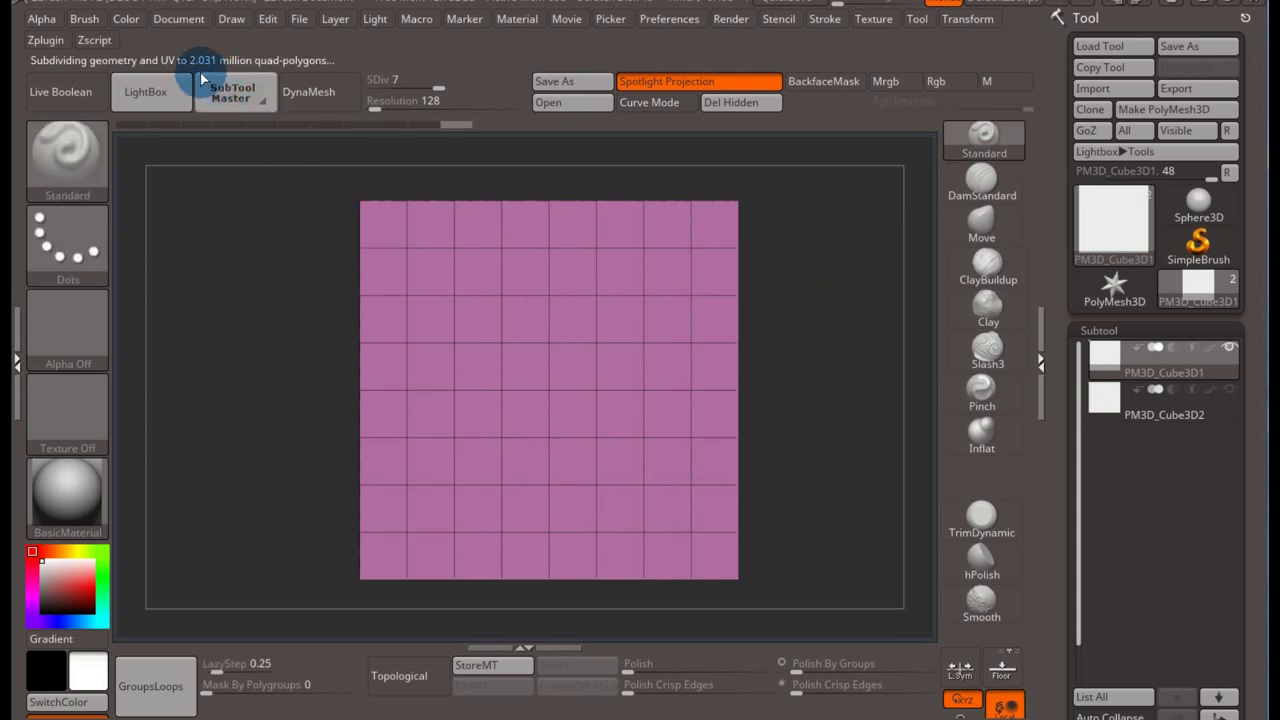
pyautogui.press('shift')
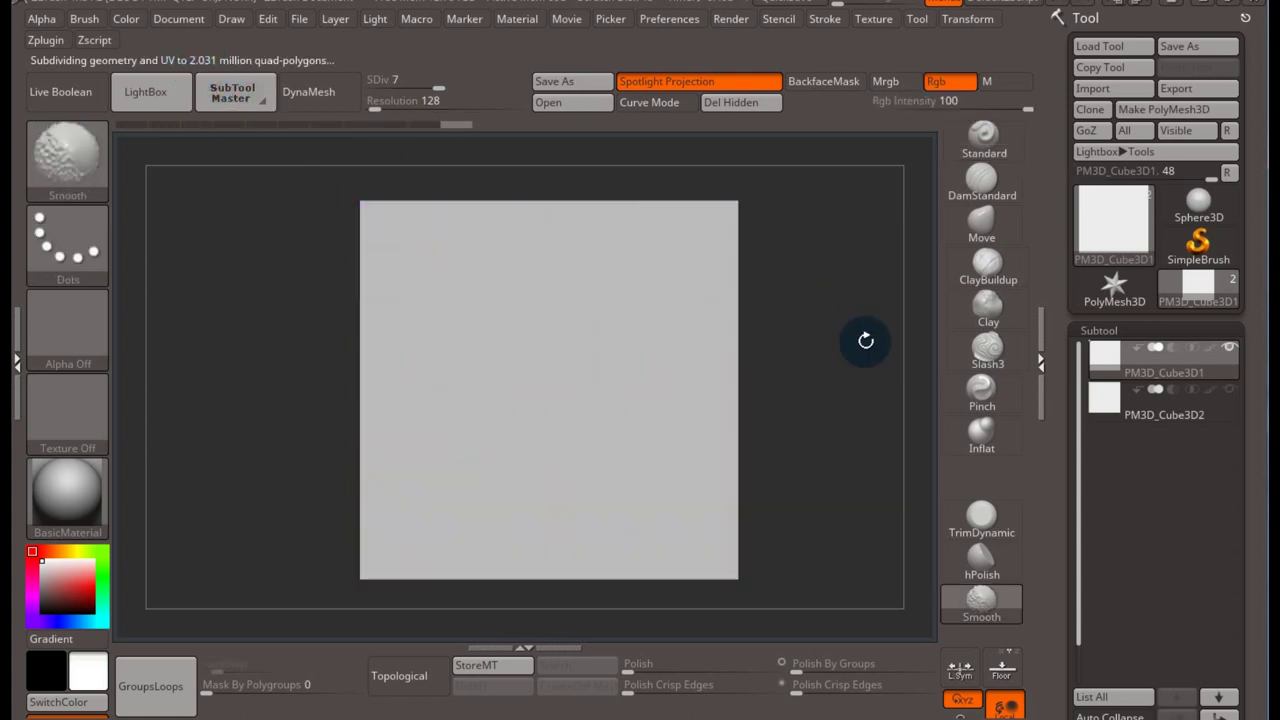
pyautogui.click(1228, 416)
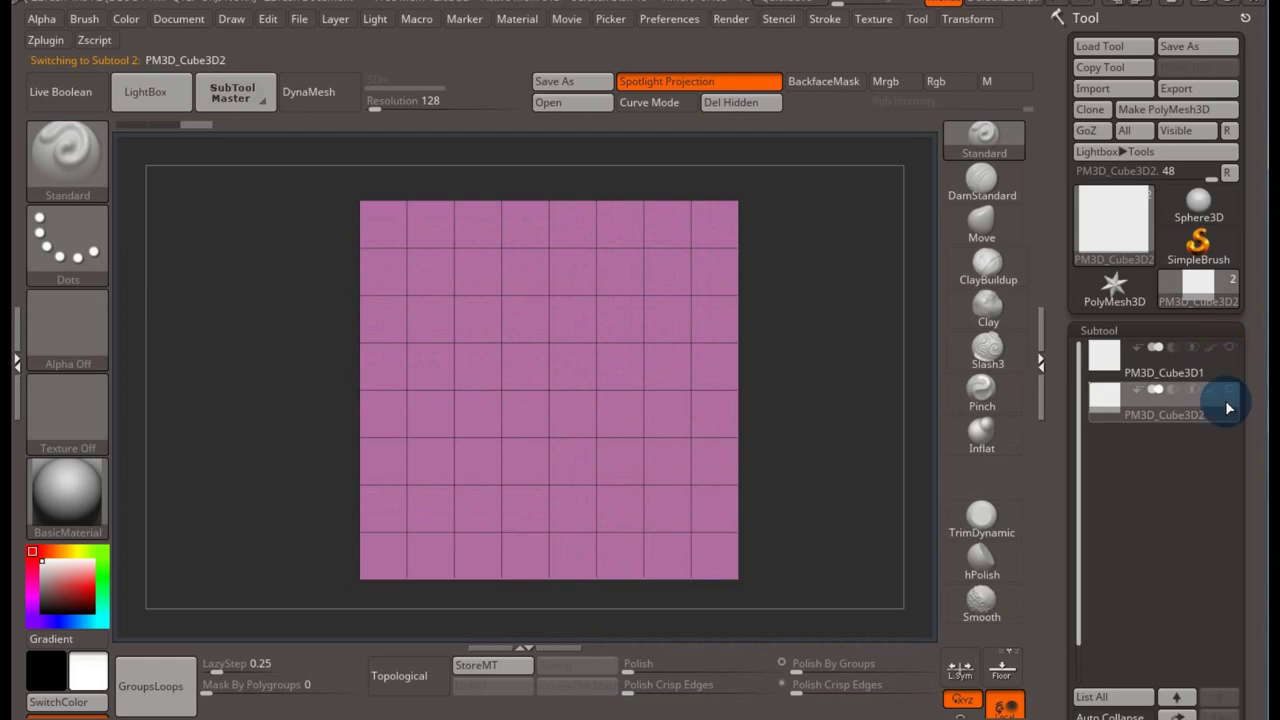
# - ZRemesh PM3D_Cube3D2 with Target Polygons Count 5 and AdaptiveSize 40
pyautogui.moveTo(1061, 445); pyautogui.dragTo(1071, 251)
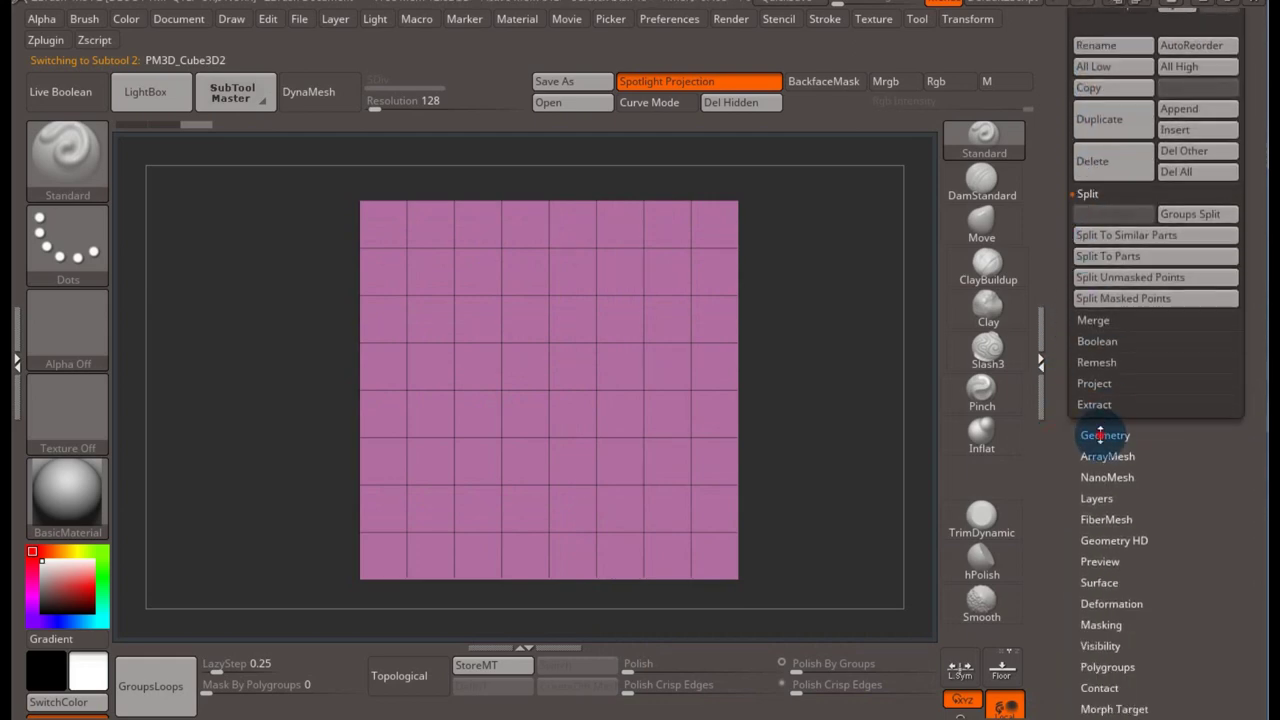
pyautogui.click(1095, 436)
pyautogui.moveTo(1083, 417); pyautogui.dragTo(1063, 491)
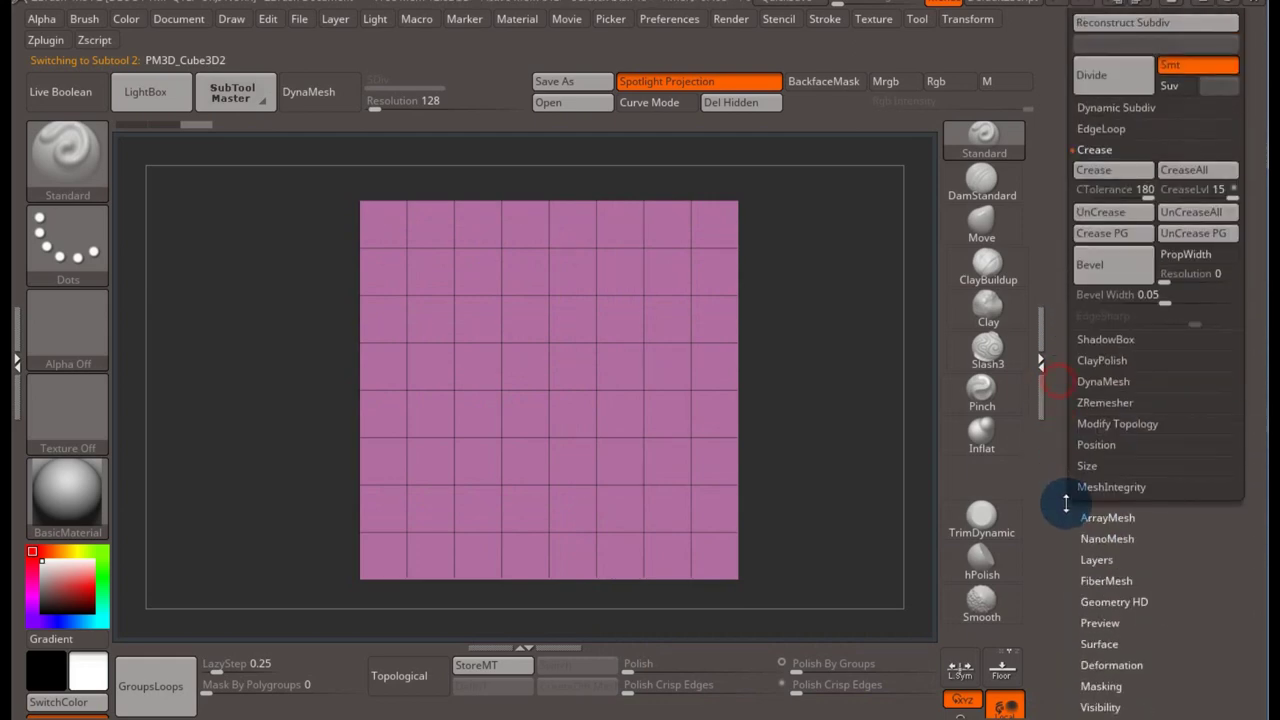
pyautogui.click(1110, 402)
pyautogui.moveTo(1068, 465); pyautogui.dragTo(1066, 503)
pyautogui.click(1125, 461)
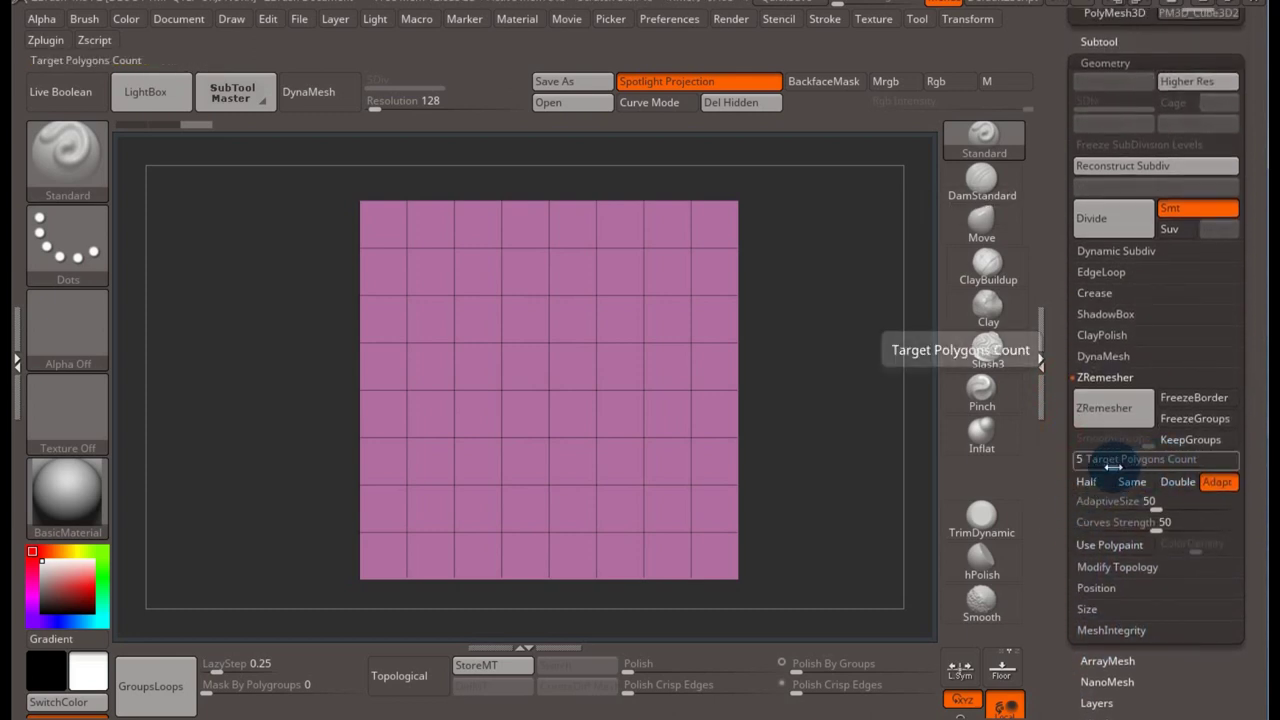
pyautogui.press('Return')
pyautogui.click(1156, 501)
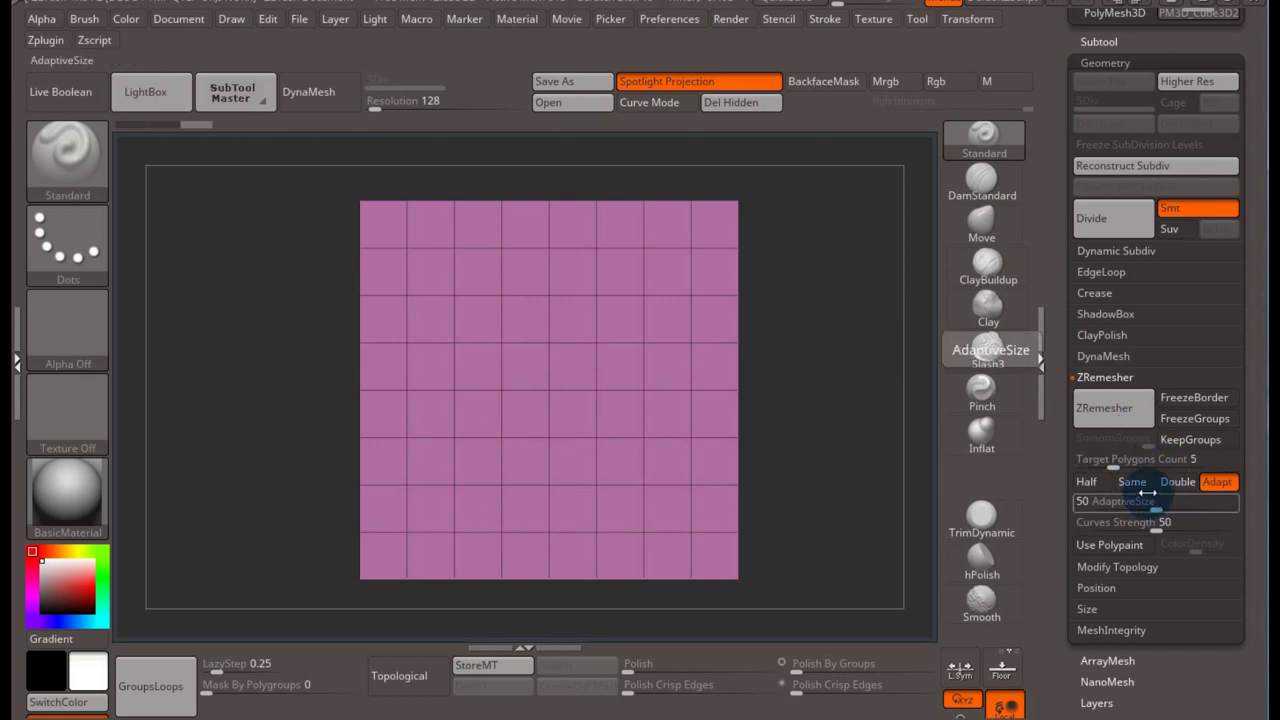
pyautogui.write('40')
pyautogui.press('Return')
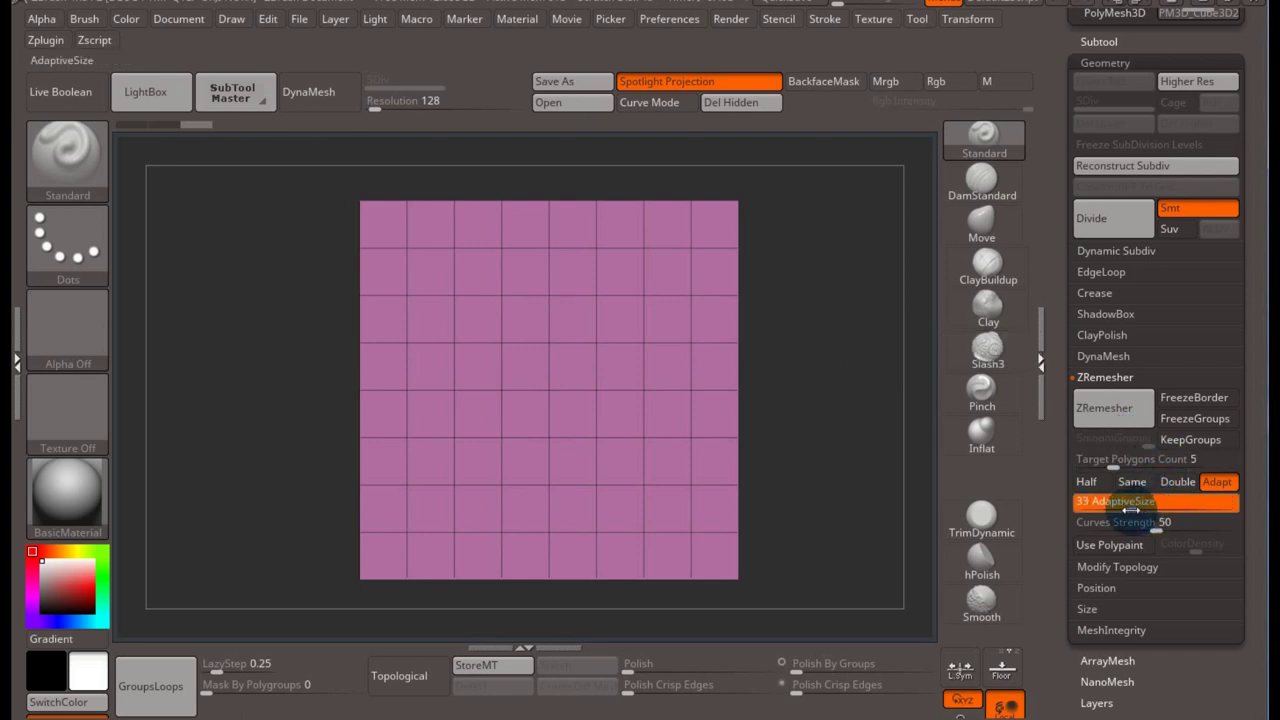
pyautogui.click(1123, 405)
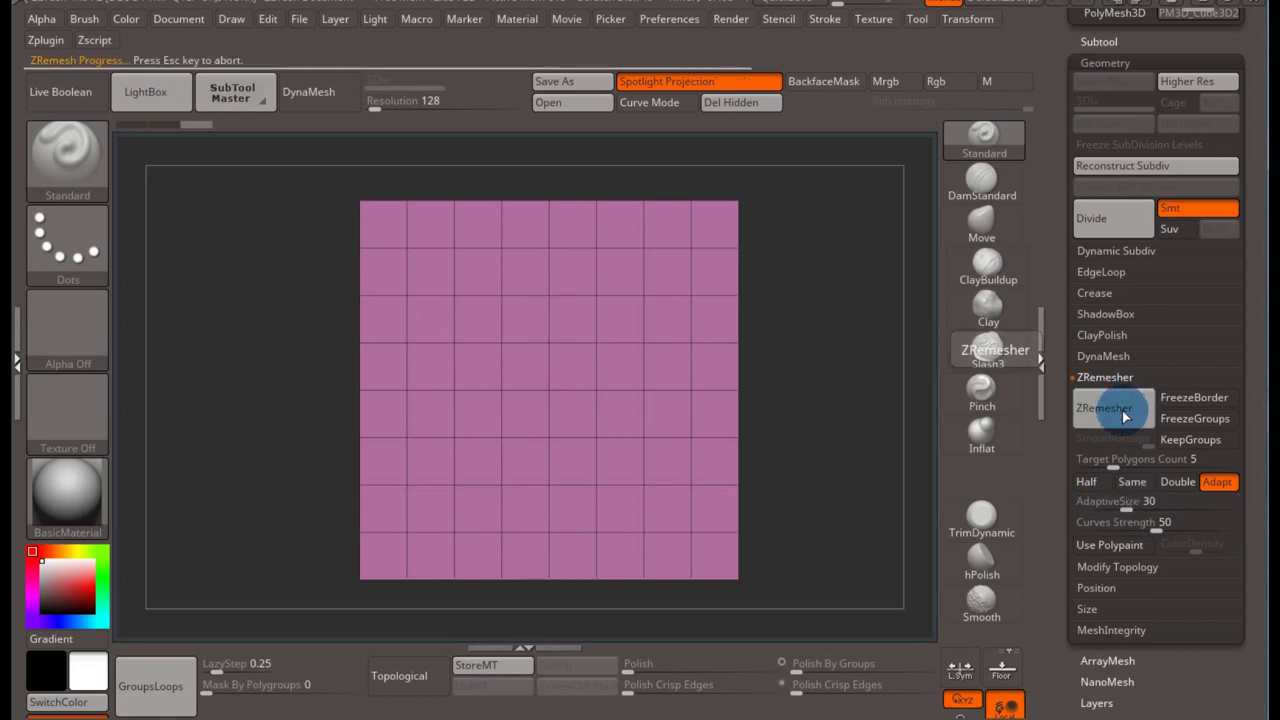
pyautogui.moveTo(810, 359)
pyautogui.mouseDown()
pyautogui.moveTo(734, 357)
pyautogui.moveTo(800, 366)
pyautogui.moveTo(776, 358)
pyautogui.moveTo(748, 400)
pyautogui.moveTo(748, 323)
pyautogui.moveTo(854, 322)
pyautogui.moveTo(777, 291)
pyautogui.moveTo(766, 394)
pyautogui.moveTo(543, 349)
pyautogui.moveTo(329, 349)
pyautogui.moveTo(404, 349)
pyautogui.moveTo(534, 440)
pyautogui.moveTo(486, 291)
pyautogui.moveTo(469, 323)
pyautogui.mouseUp()
pyautogui.moveTo(556, 383)
pyautogui.mouseDown()
pyautogui.moveTo(694, 357)
pyautogui.moveTo(729, 380)
pyautogui.moveTo(689, 349)
pyautogui.moveTo(607, 384)
pyautogui.mouseUp()
# - Enable FreezeBorder, remesh again, and return the plate to a front view without polyframe
pyautogui.click(1195, 398)
pyautogui.click(1120, 410)
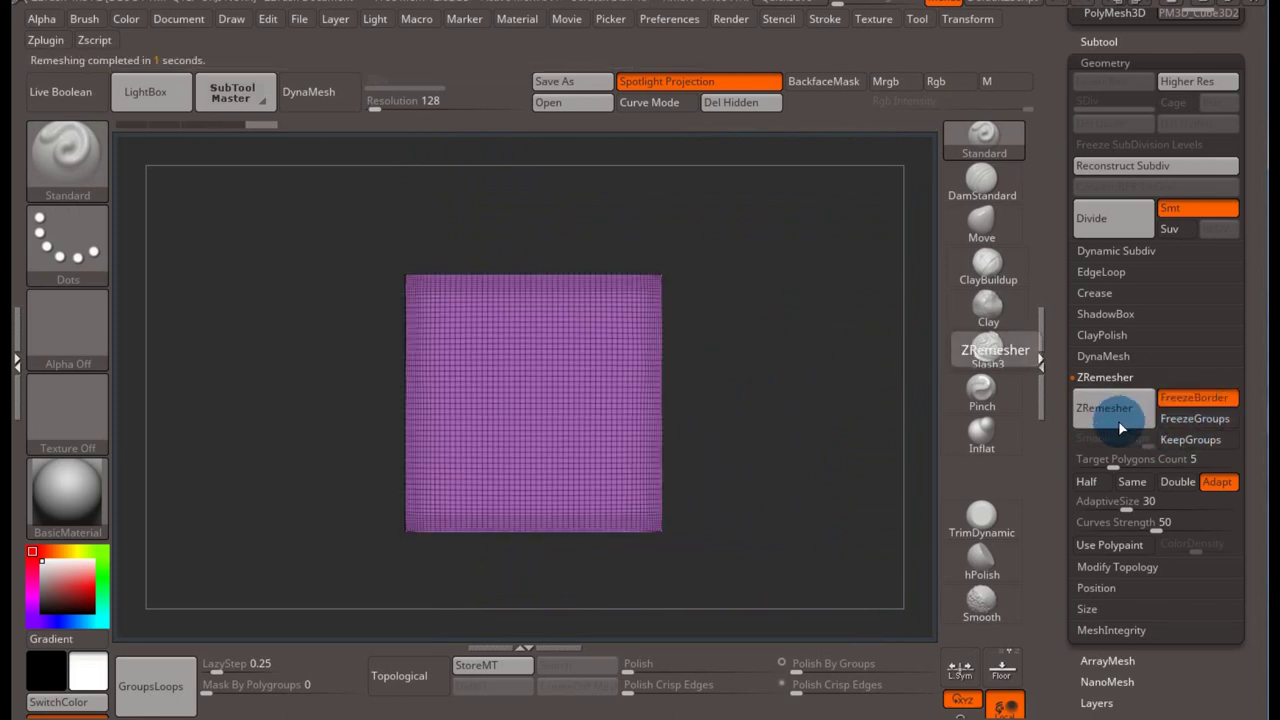
pyautogui.moveTo(726, 374)
pyautogui.keyDown('ctrl'); pyautogui.mouseDown(button='right')
pyautogui.moveTo(740, 480)
pyautogui.moveTo(740, 423)
pyautogui.mouseUp(button='right'); pyautogui.keyUp('ctrl')
pyautogui.moveTo(766, 443)
pyautogui.mouseDown()
pyautogui.moveTo(837, 434)
pyautogui.moveTo(777, 441)
pyautogui.mouseUp()
pyautogui.moveTo(777, 441)
pyautogui.keyDown('ctrl'); pyautogui.mouseDown(button='right')
pyautogui.moveTo(804, 374)
pyautogui.moveTo(798, 432)
pyautogui.mouseUp(button='right'); pyautogui.keyUp('ctrl')
pyautogui.hotkey('shift', 'f')
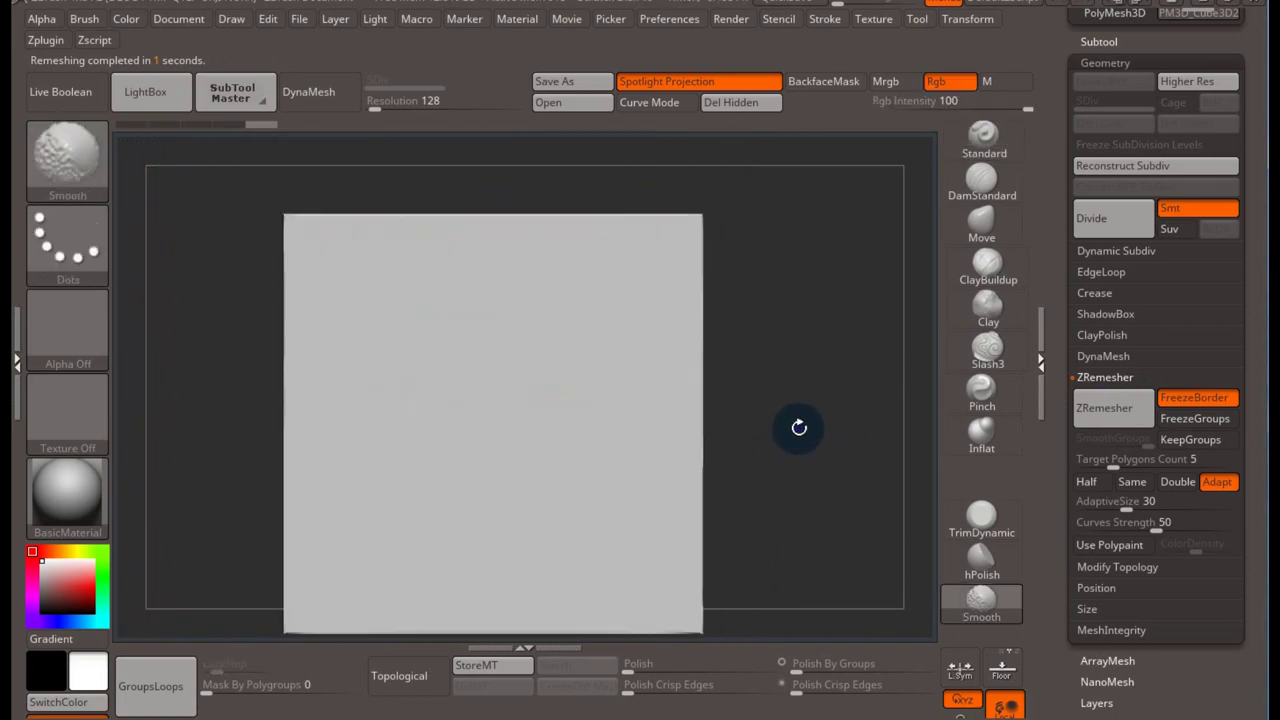
# - Select PM3D_Cube3D1 and briefly toggle its polygroup wireframe on and off
pyautogui.moveTo(749, 443)
pyautogui.keyDown('alt'); pyautogui.mouseDown(button='right')
pyautogui.moveTo(814, 417)
pyautogui.moveTo(811, 364)
pyautogui.mouseUp(button='right'); pyautogui.keyUp('alt')
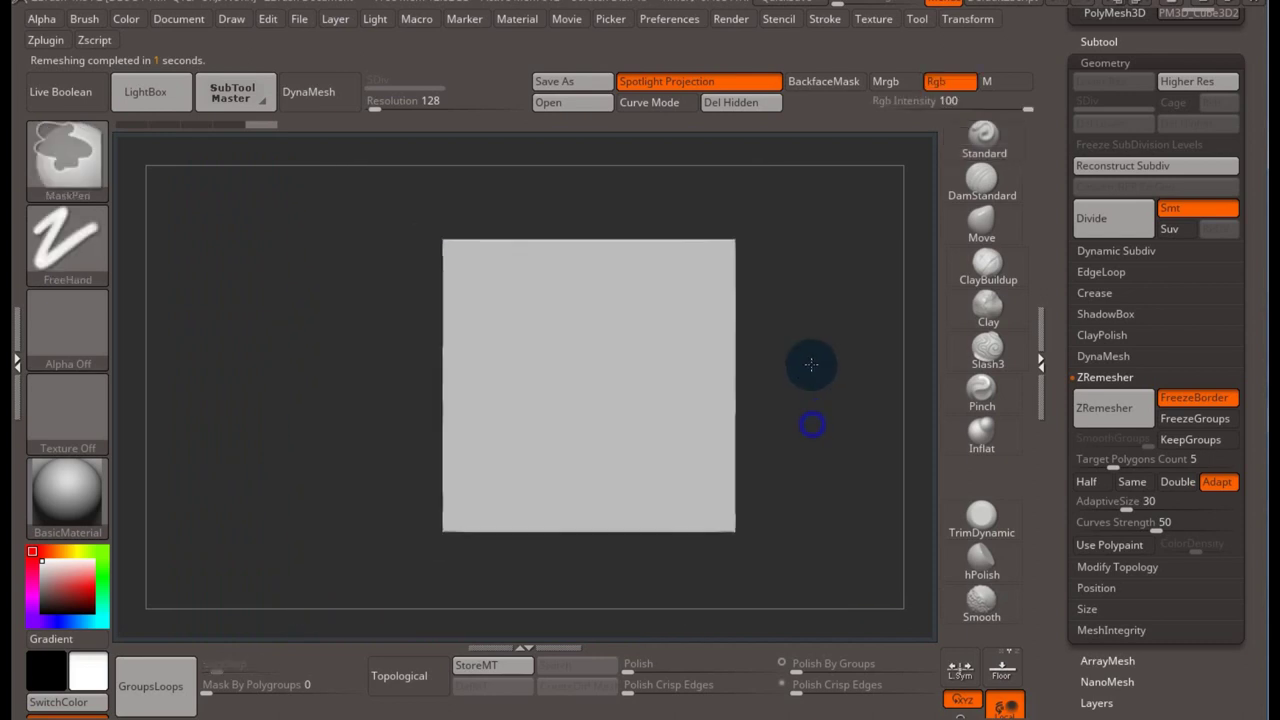
pyautogui.scroll(5, 1057, 251)
pyautogui.click(1102, 330)
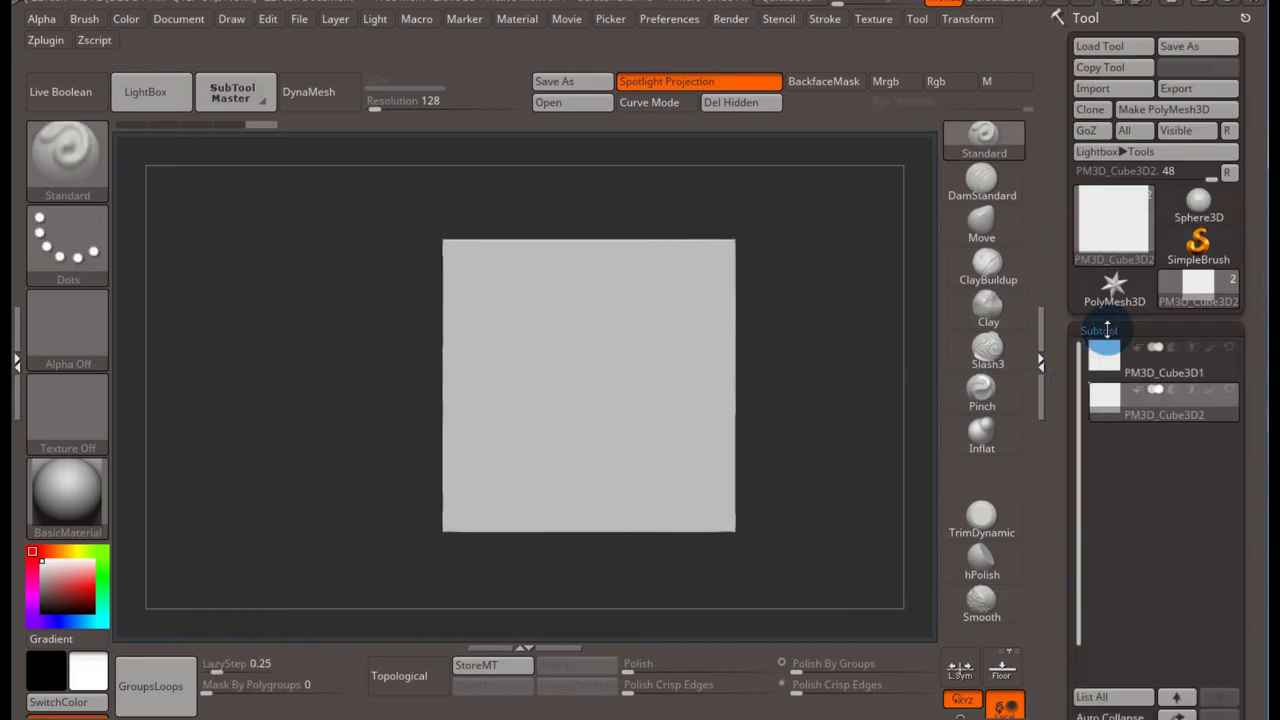
pyautogui.click(1234, 368)
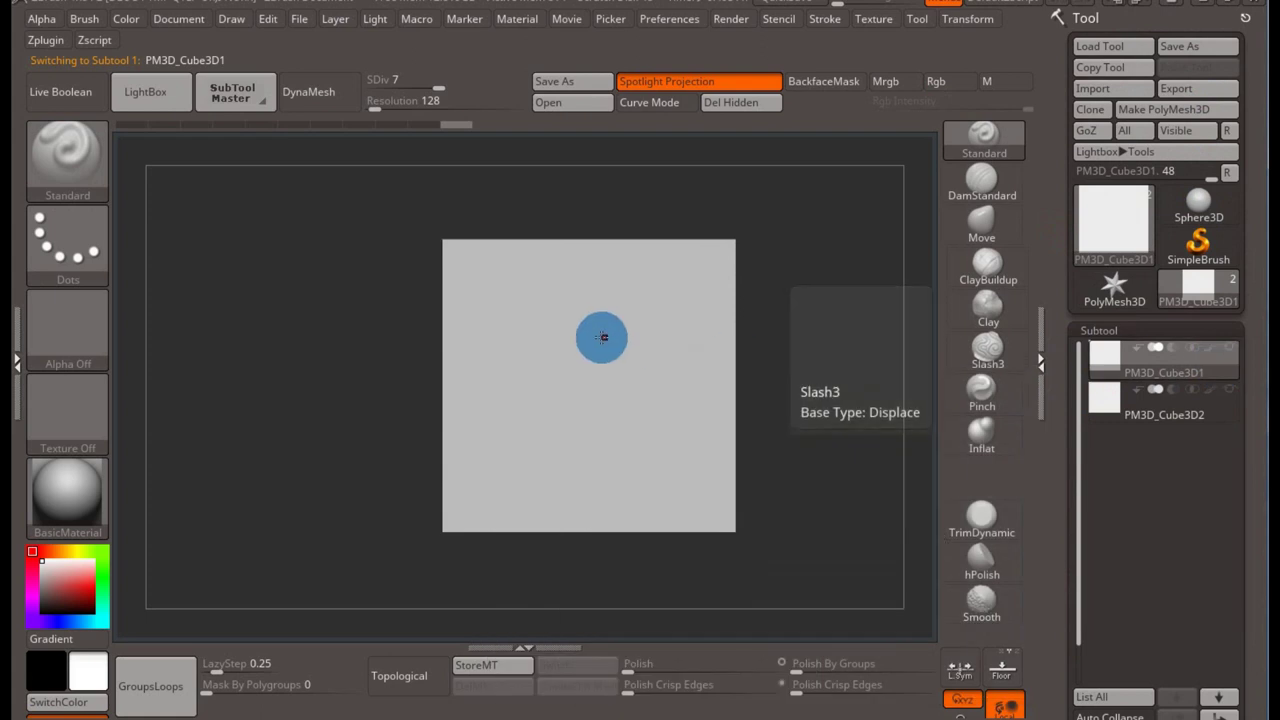
pyautogui.hotkey('shift', 'f')
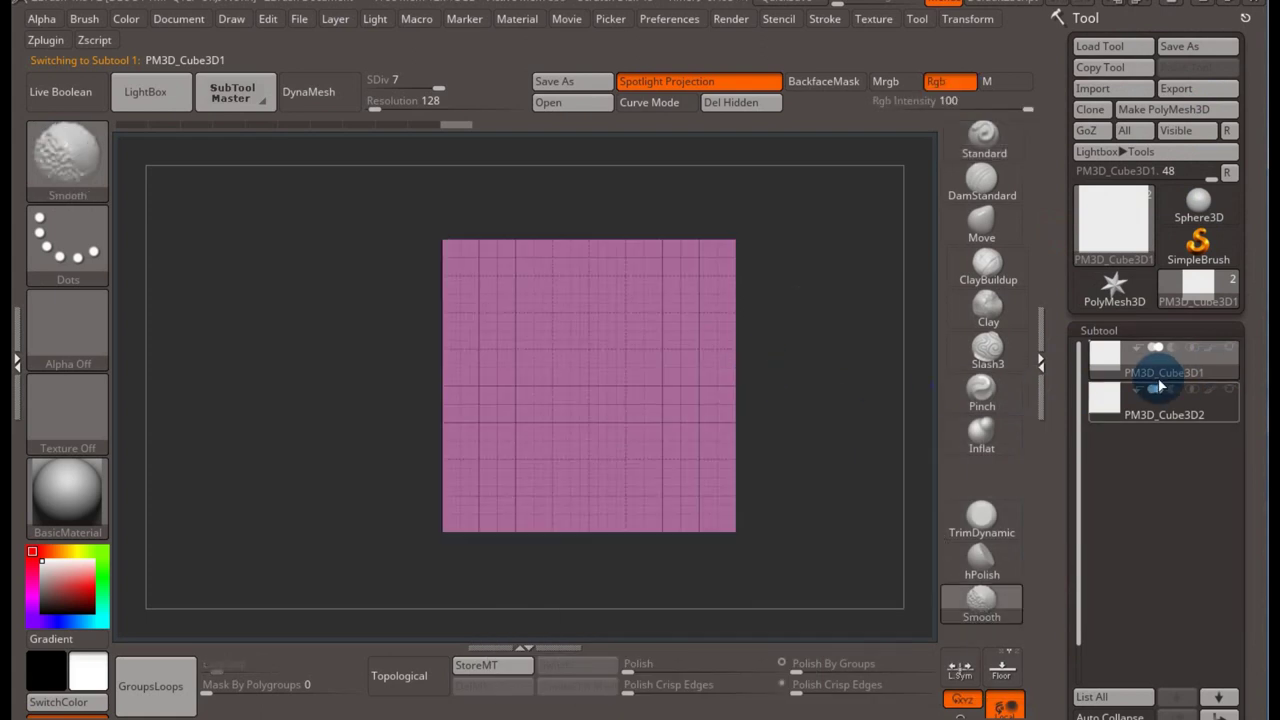
pyautogui.hotkey('shift', 'f')
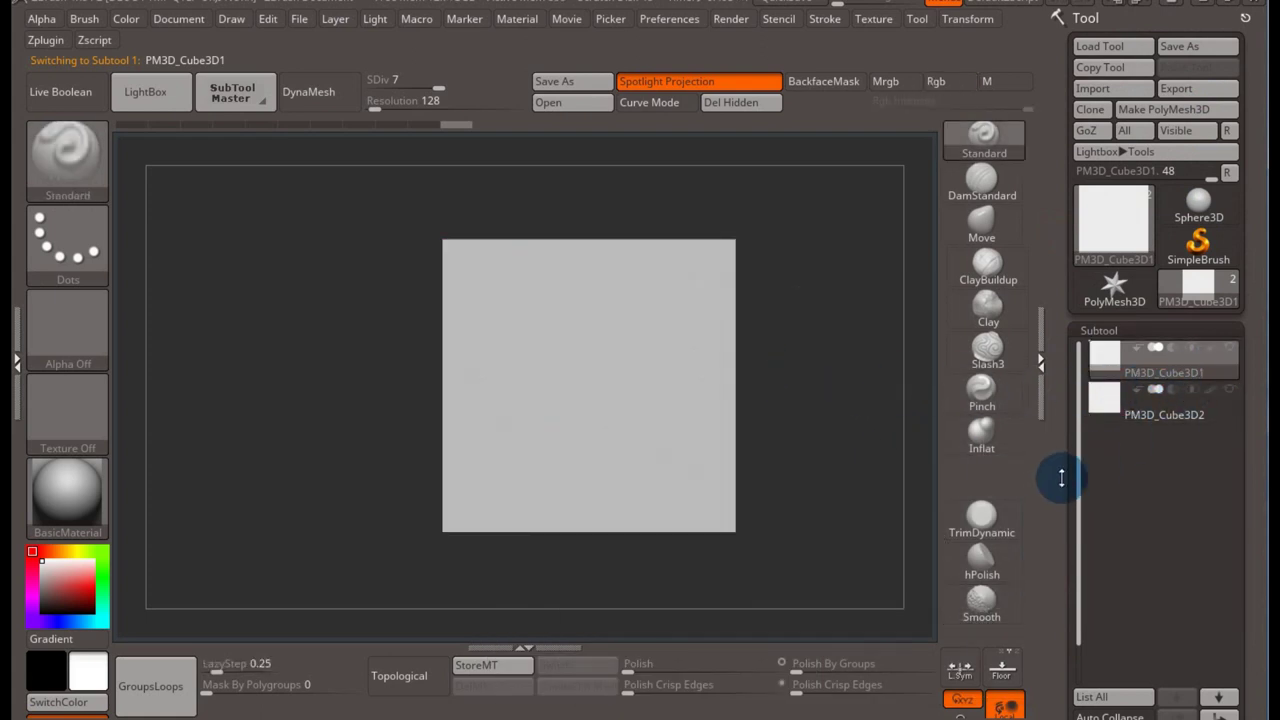
# - Duplicate the remeshed plate as PM3D_Cube3D2_1, then reselect PM3D_Cube3D1 and frame it
pyautogui.moveTo(1050, 478); pyautogui.dragTo(1062, 350)
pyautogui.click(1131, 512)
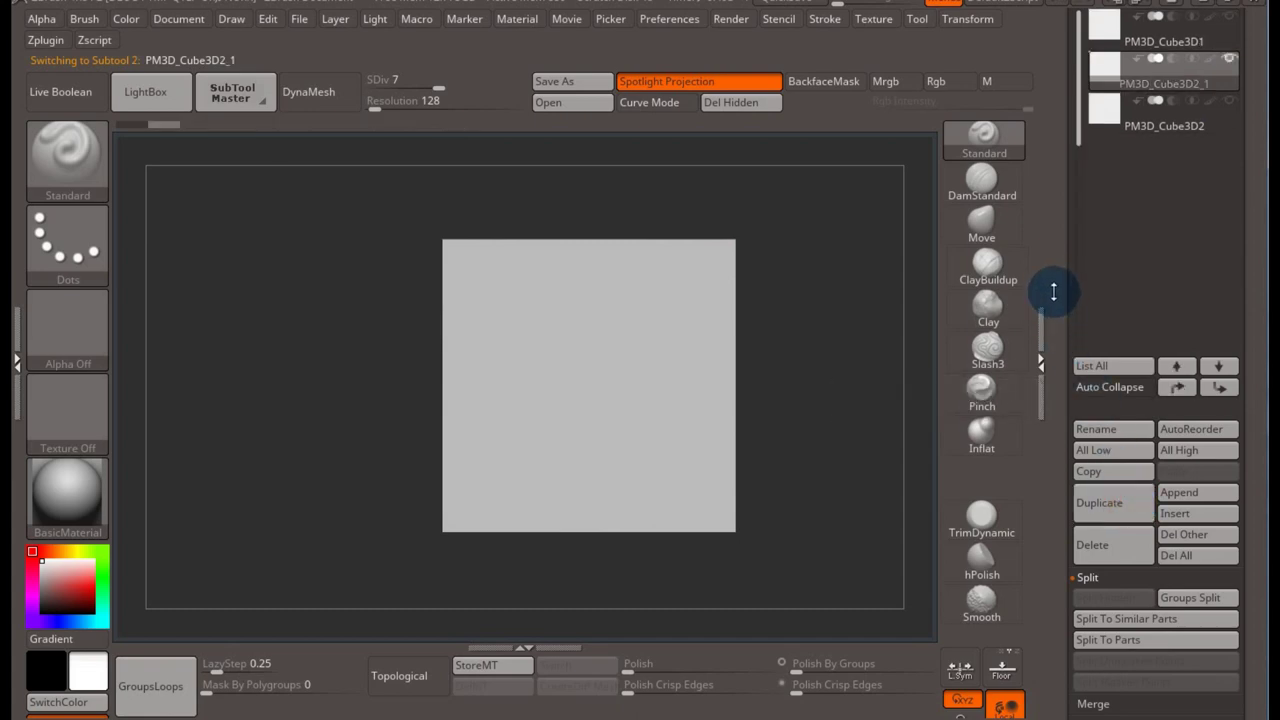
pyautogui.moveTo(1051, 289); pyautogui.dragTo(1060, 414)
pyautogui.click(1224, 433)
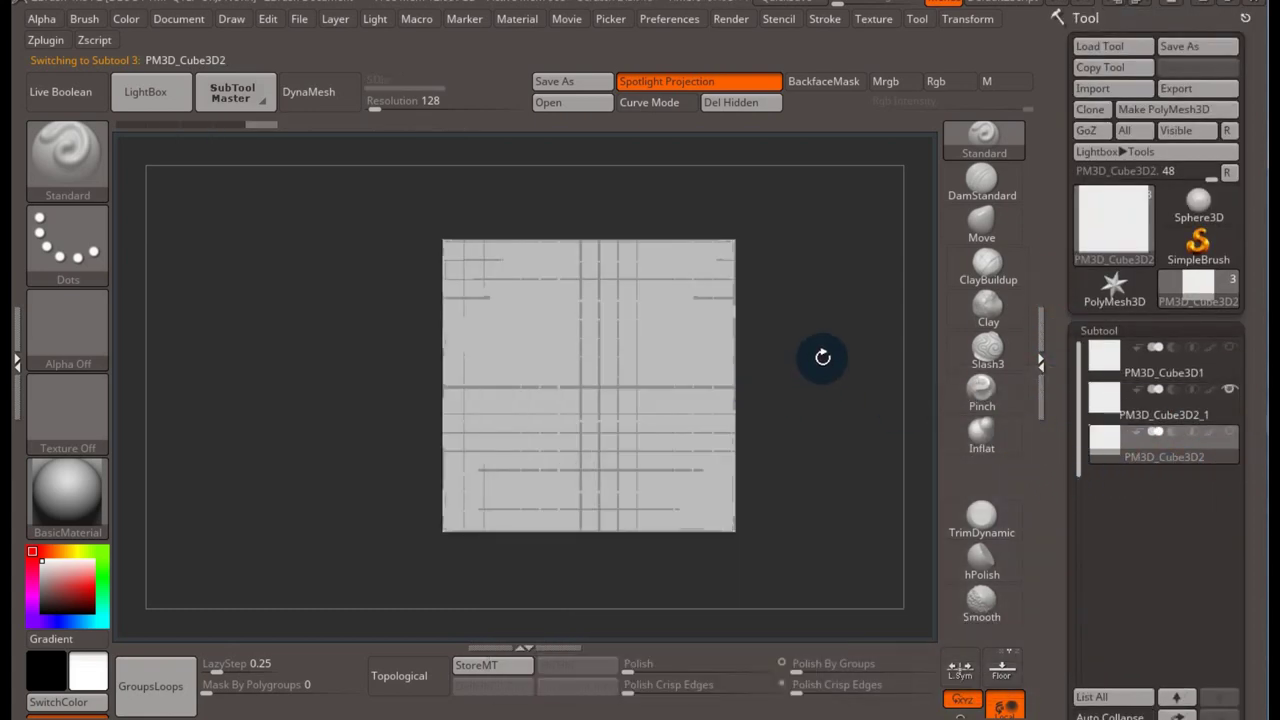
pyautogui.click(1230, 362)
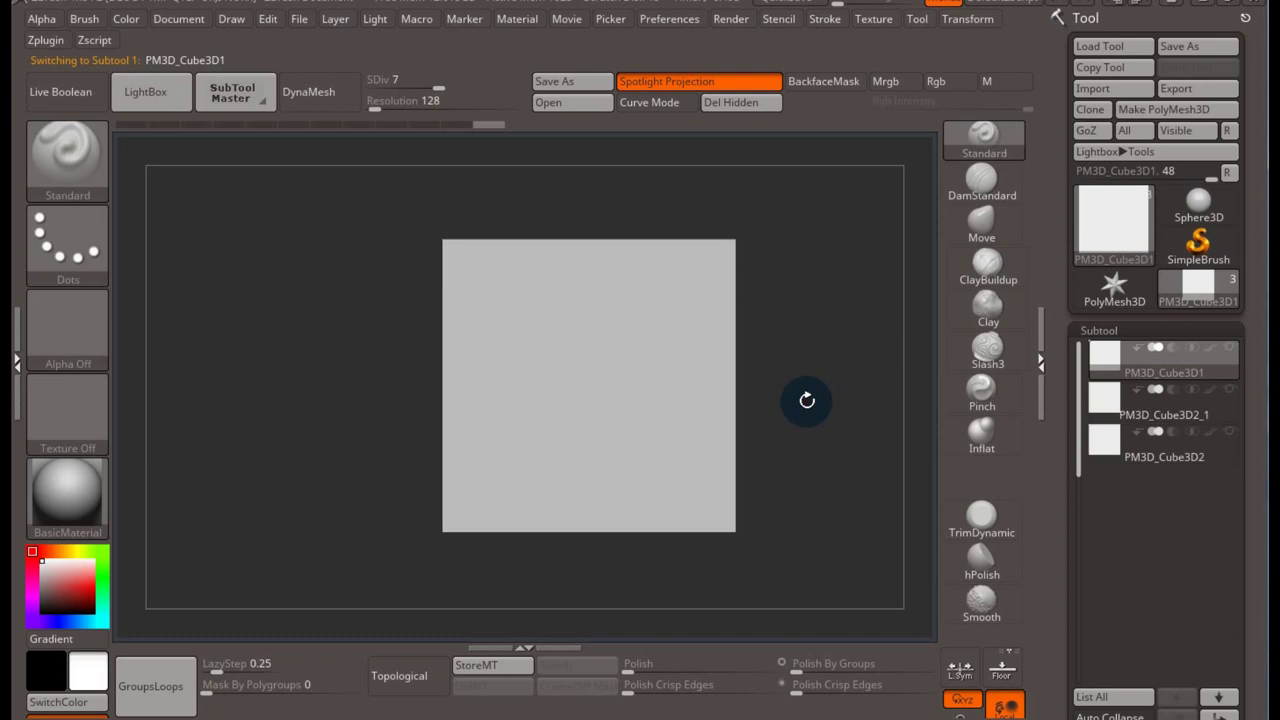
pyautogui.press('f')
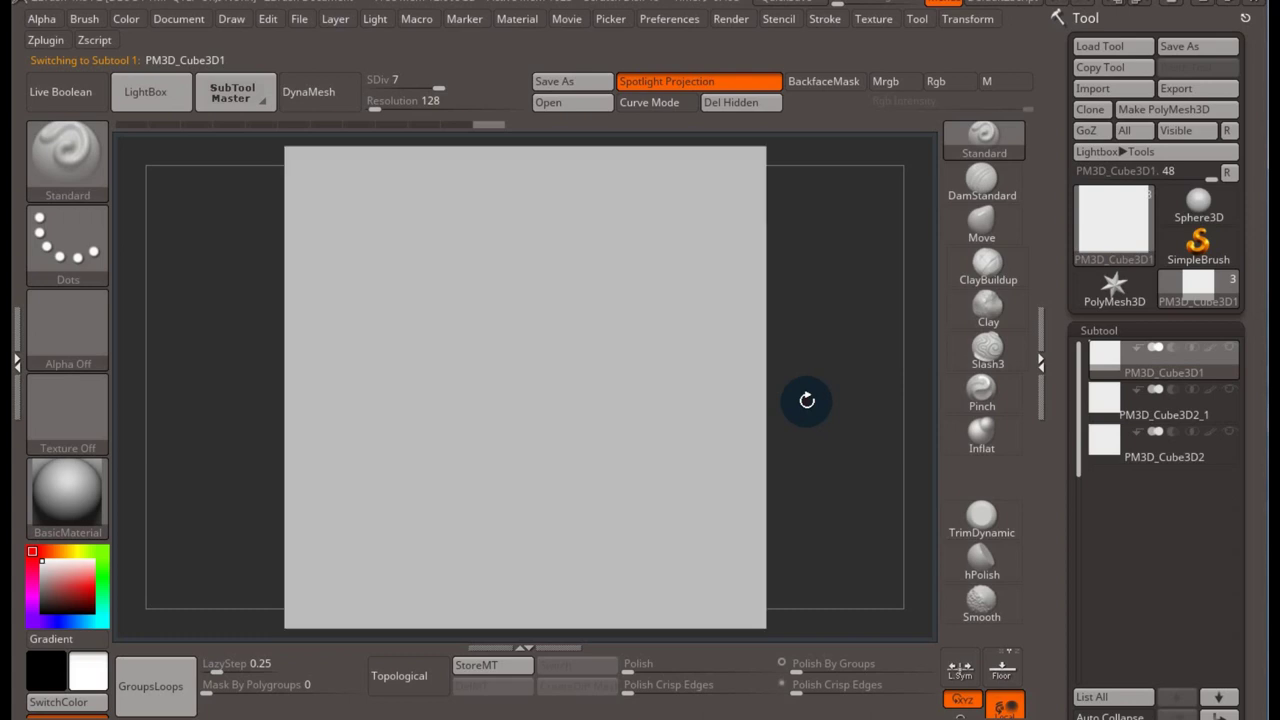
pyautogui.press('shift')
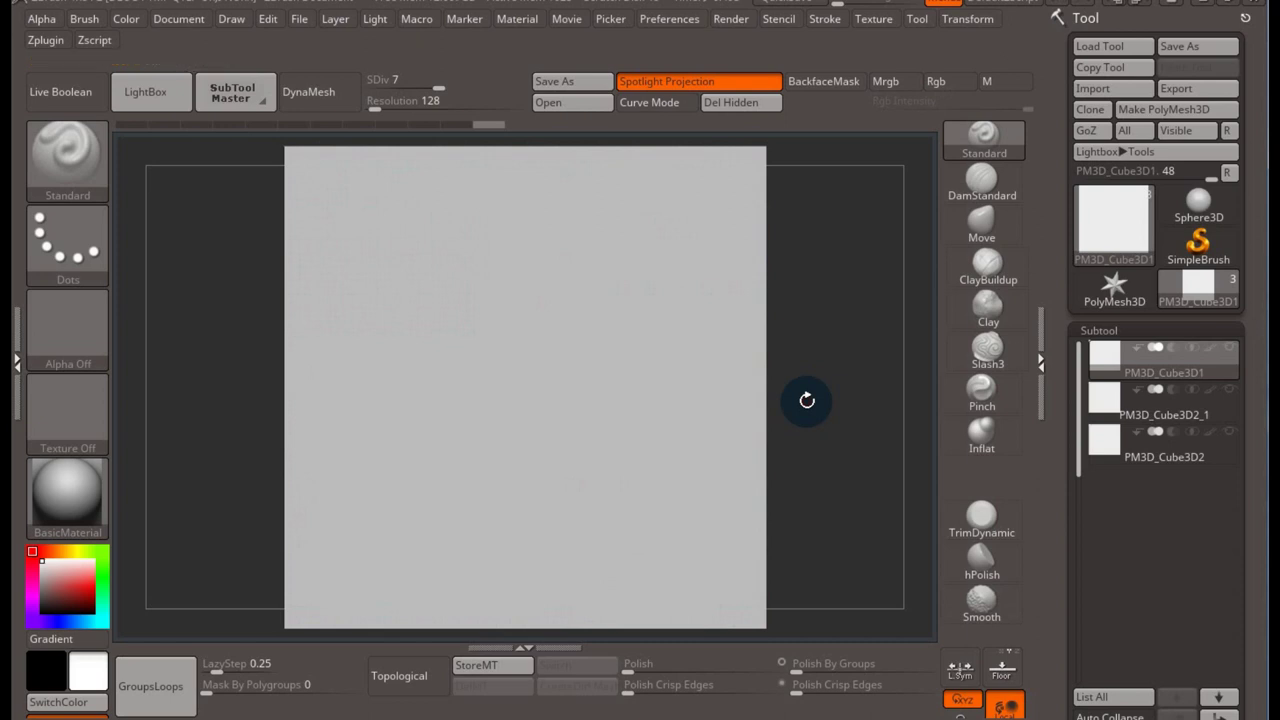
pyautogui.click(83, 413)
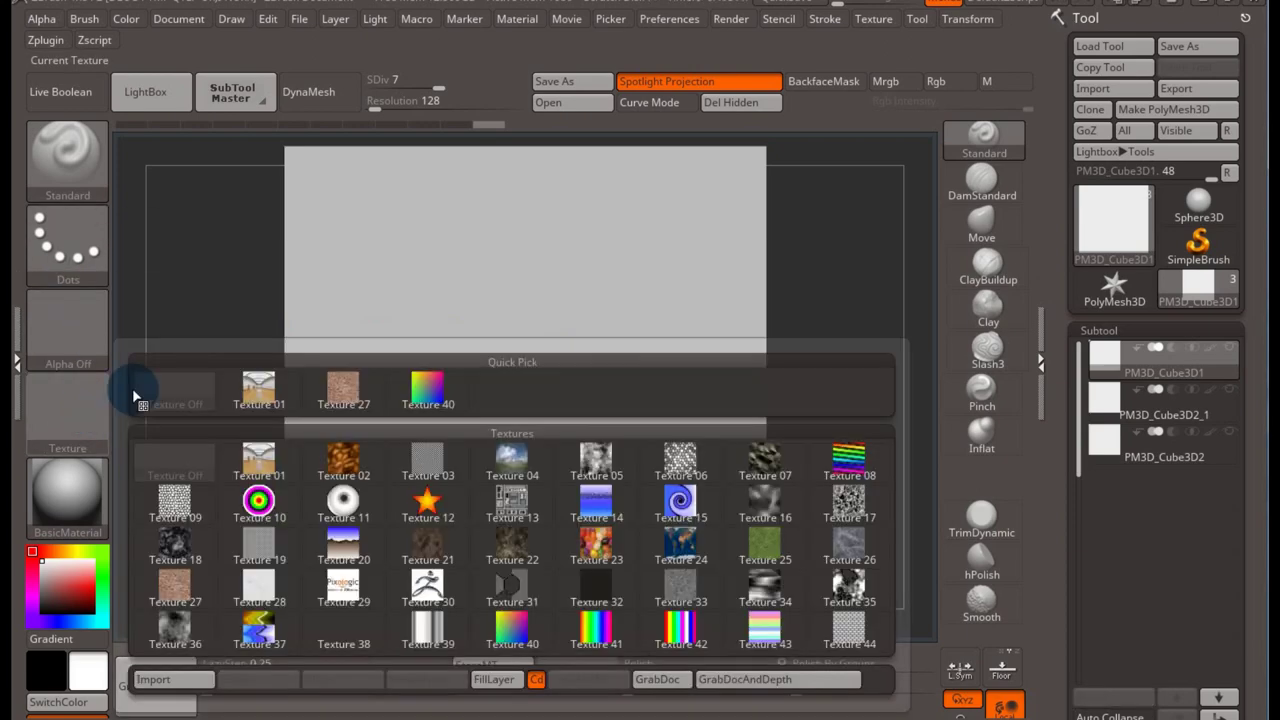
# - Import bear.png as a texture and make it the current texture
pyautogui.click(170, 682)
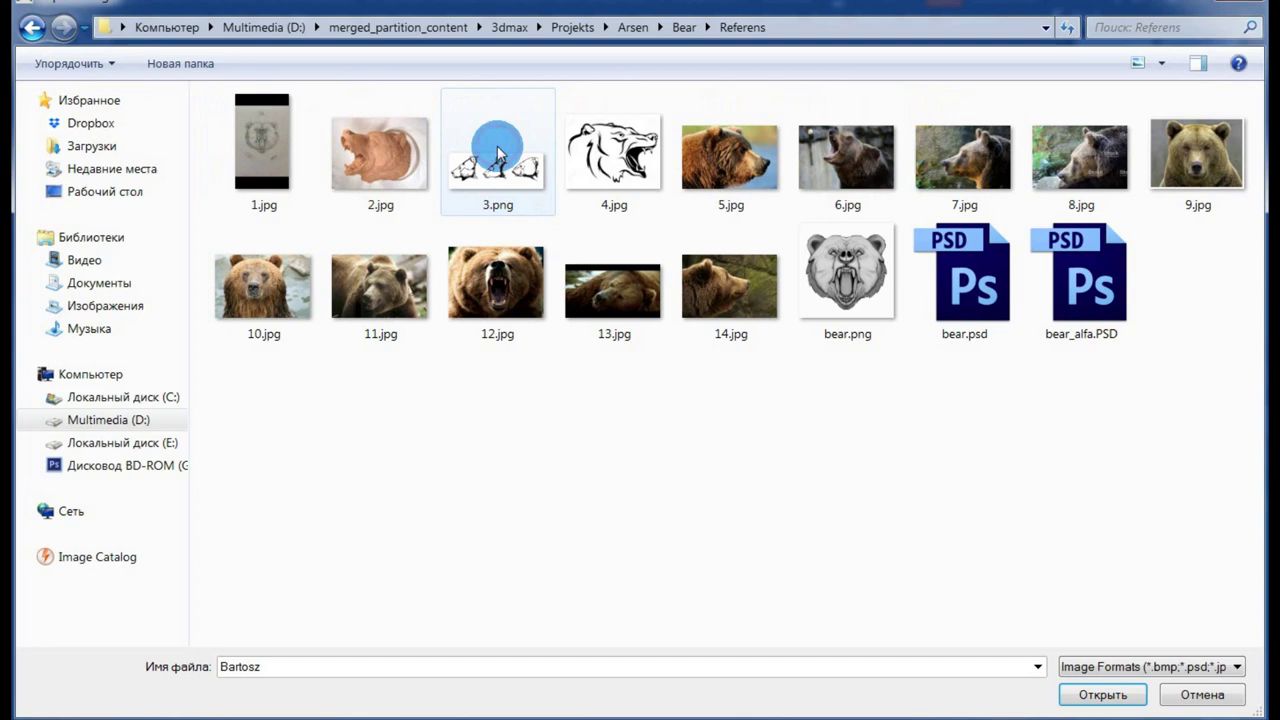
pyautogui.click(838, 300)
pyautogui.click(1103, 694)
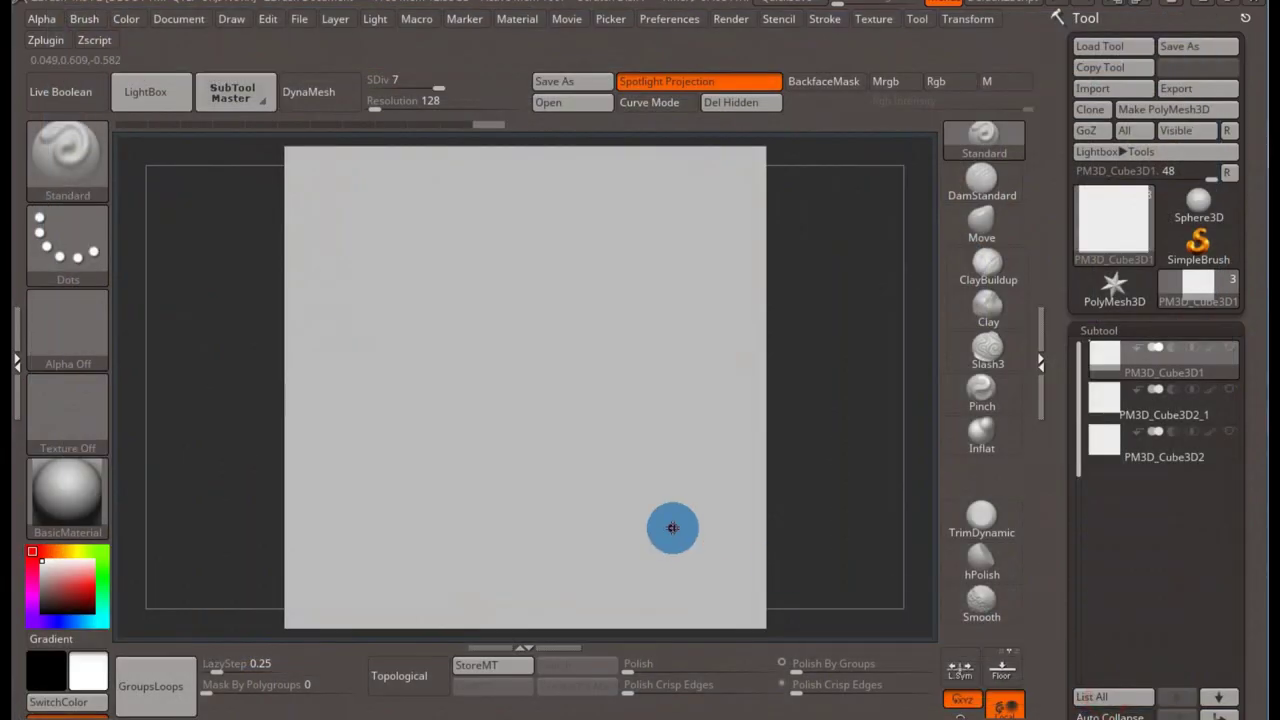
pyautogui.click(75, 418)
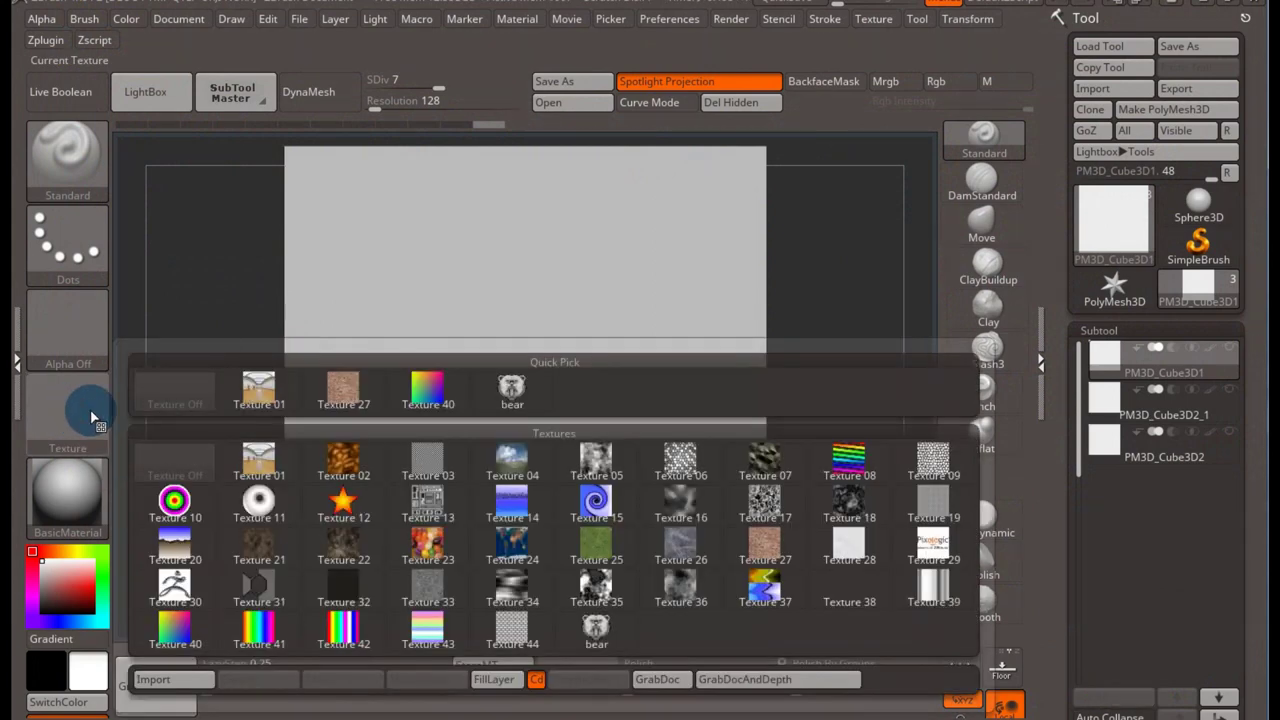
pyautogui.click(512, 390)
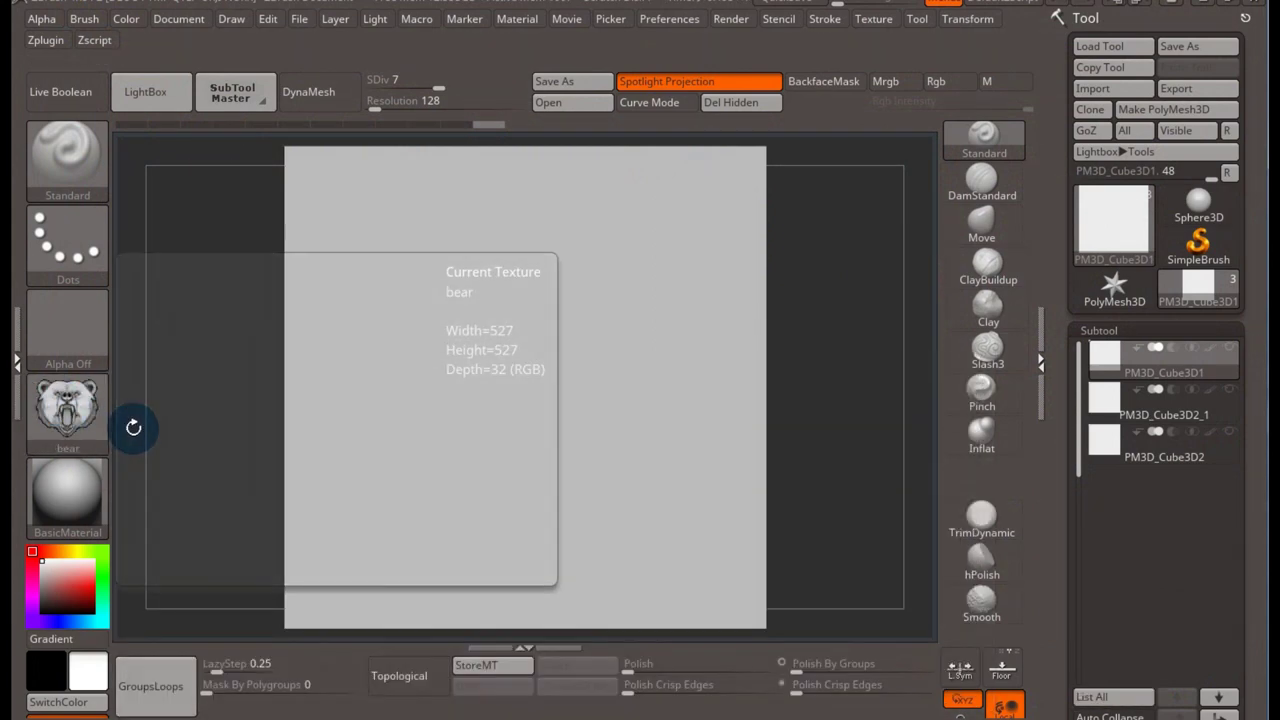
pyautogui.moveTo(67, 410)
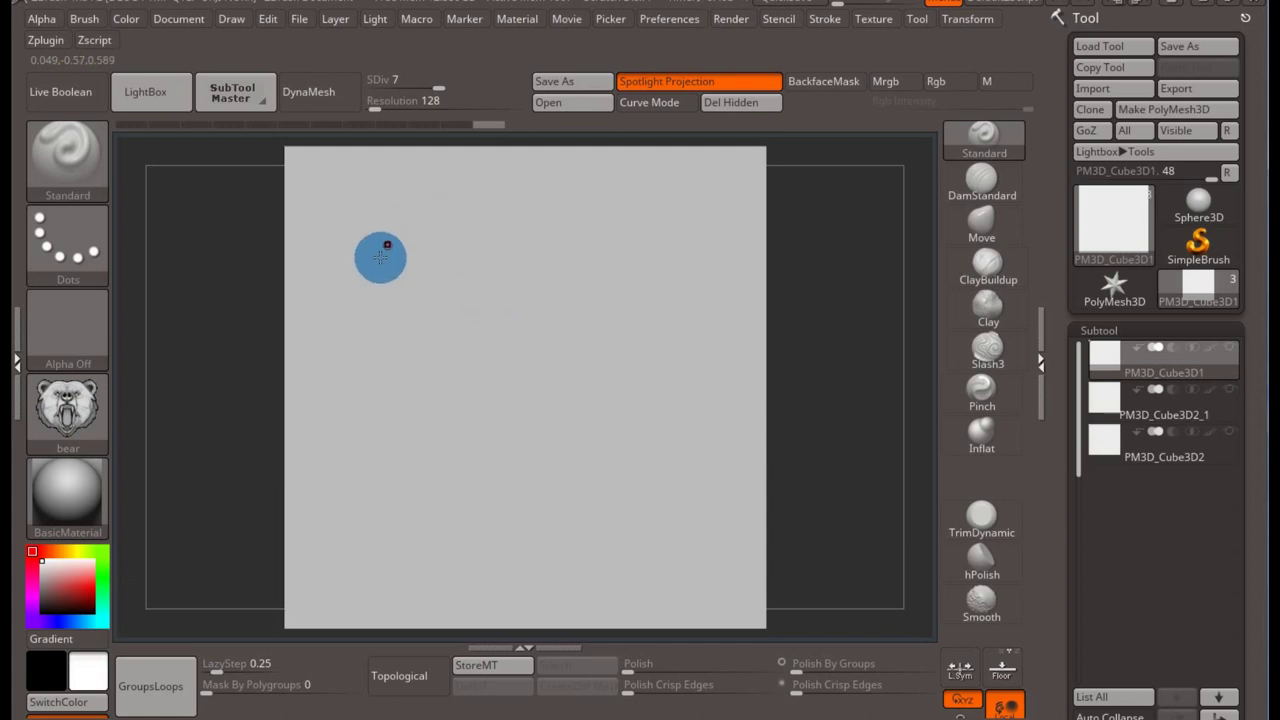
# - Convert the bear texture into an alpha with MakeAlpha, then switch Texture Off
pyautogui.click(68, 415)
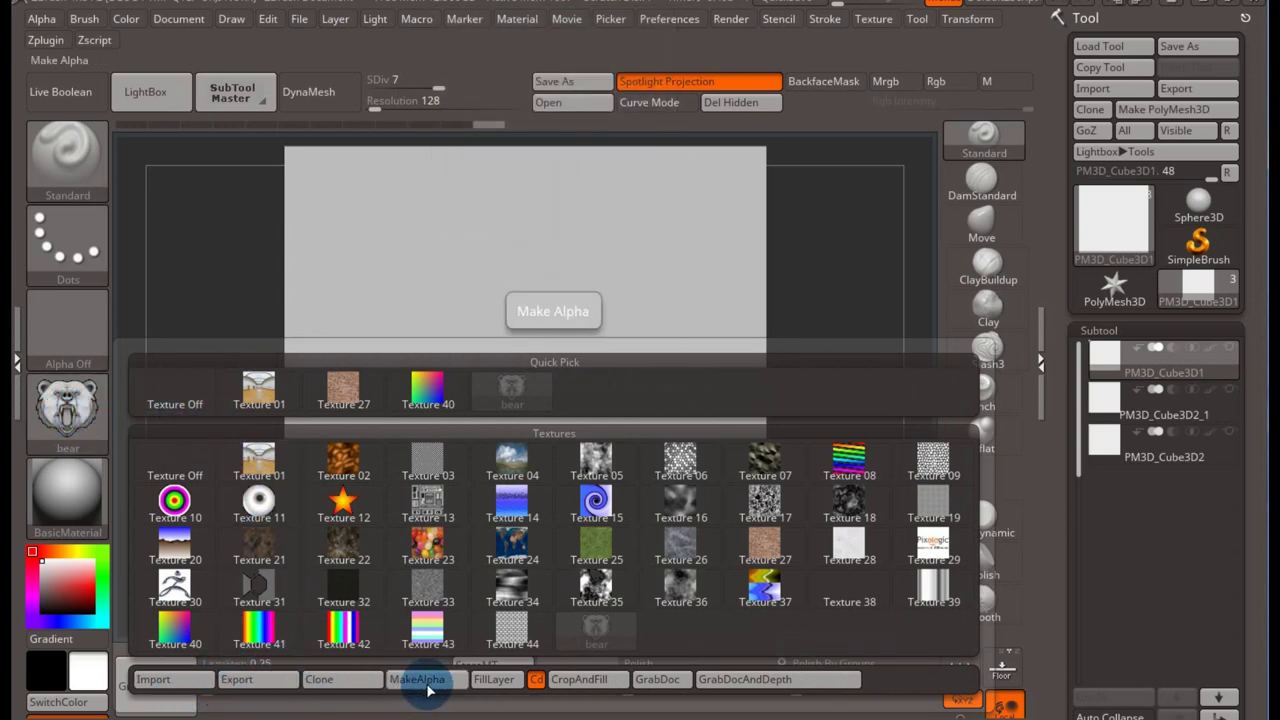
pyautogui.click(428, 686)
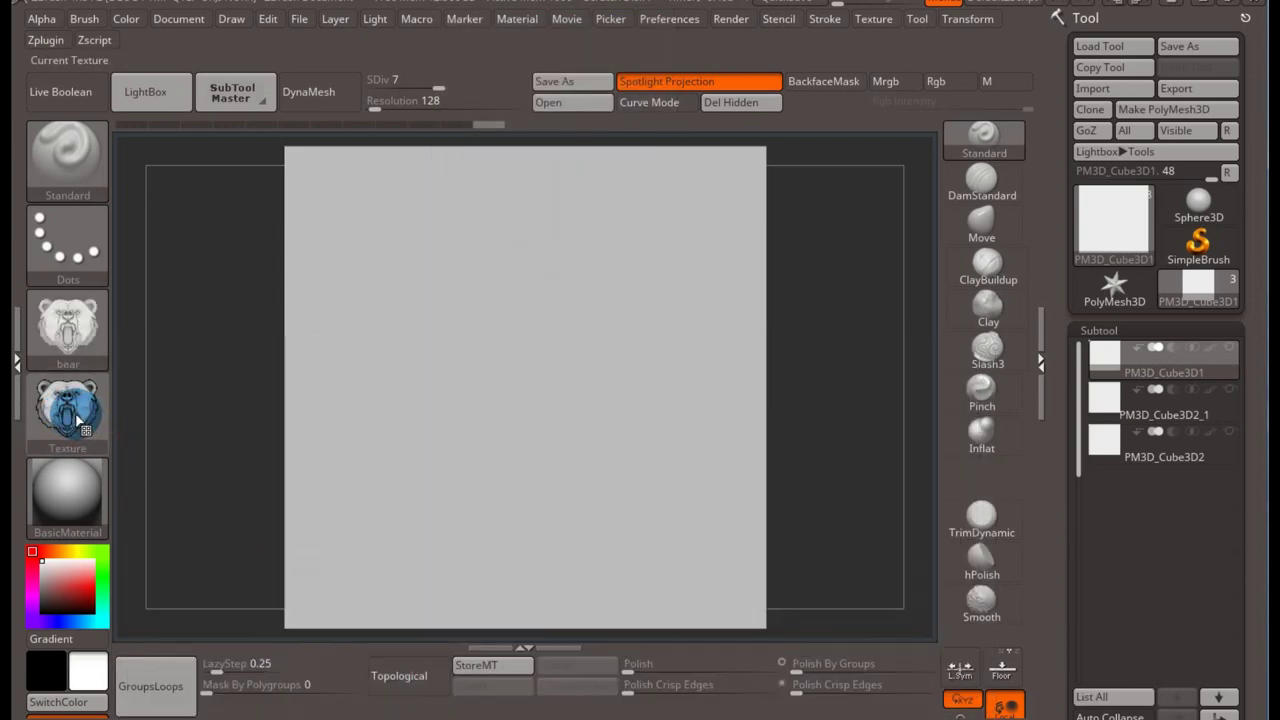
pyautogui.click(67, 417)
pyautogui.click(183, 405)
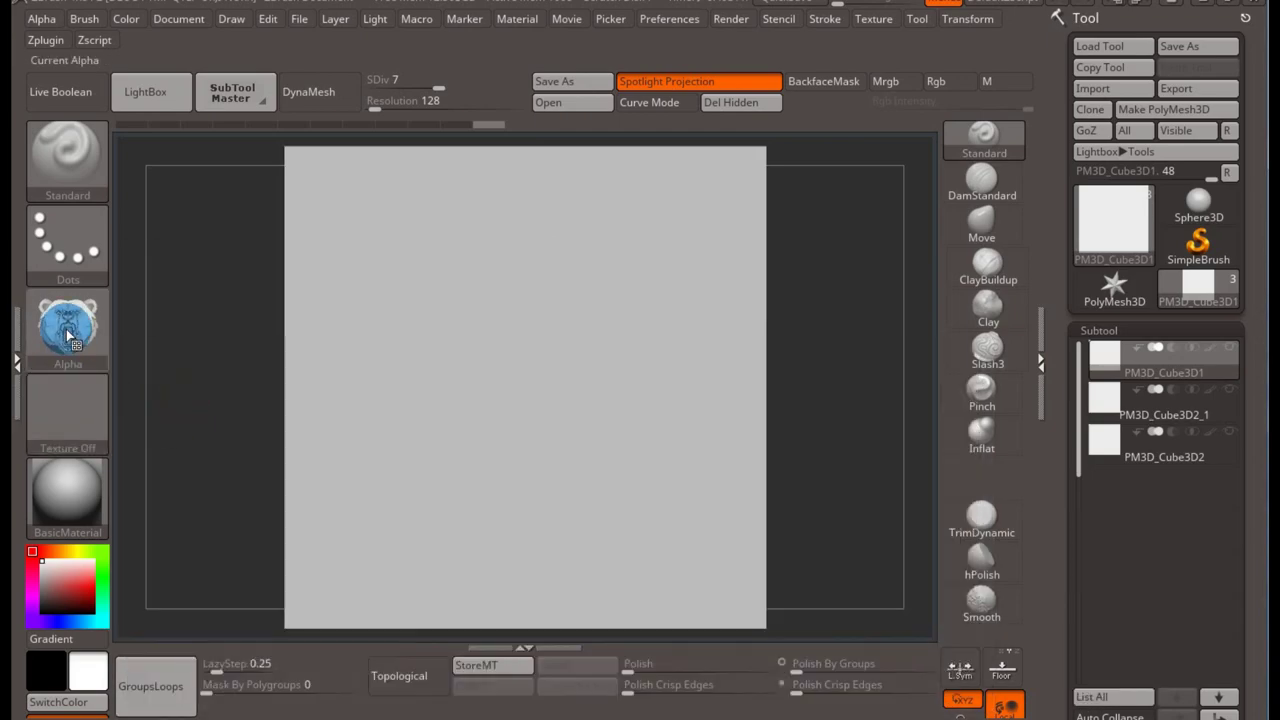
# - Export the bear alpha as bear_alfa.PSD into the Referens folder
pyautogui.click(67, 333)
pyautogui.click(254, 674)
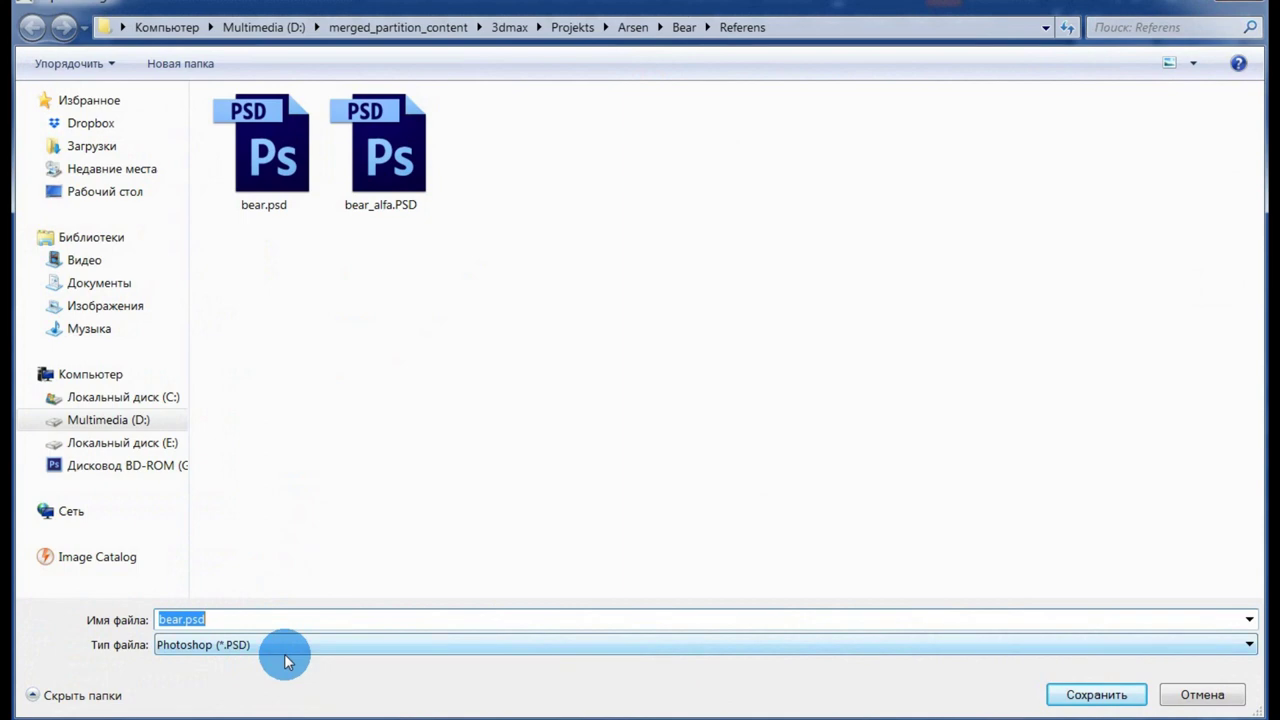
pyautogui.click(355, 175)
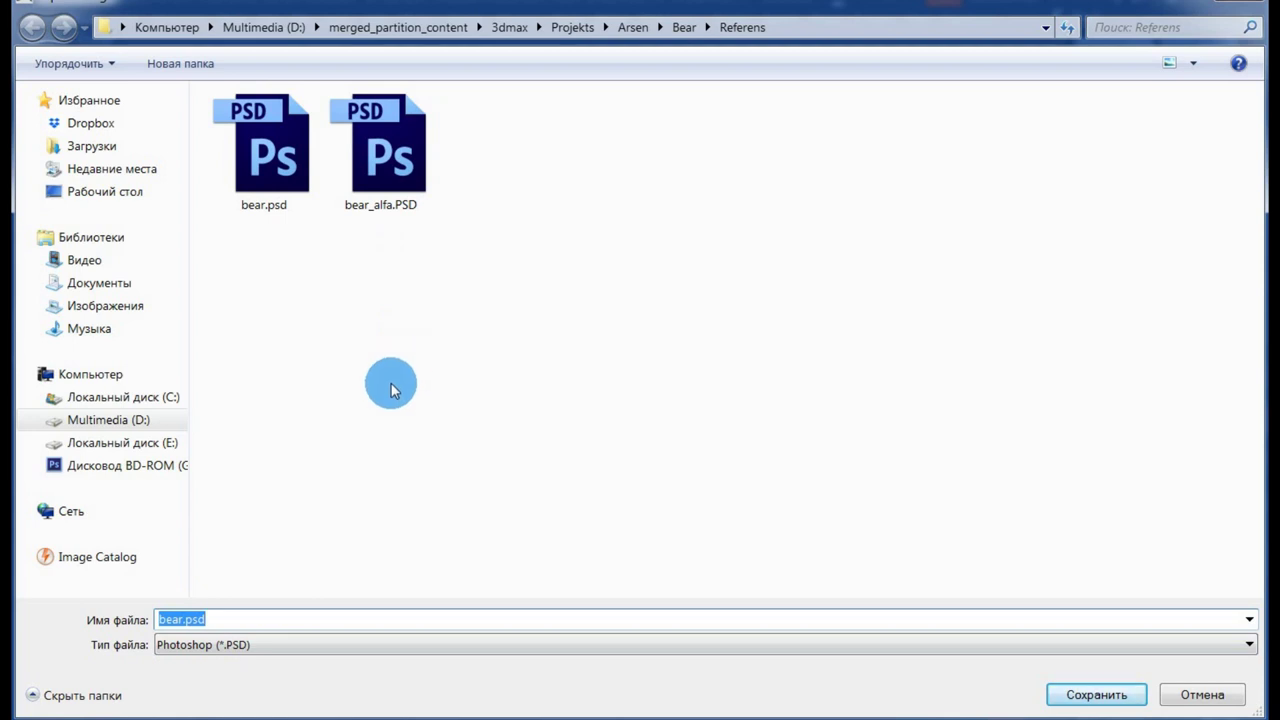
pyautogui.click(1257, 3)
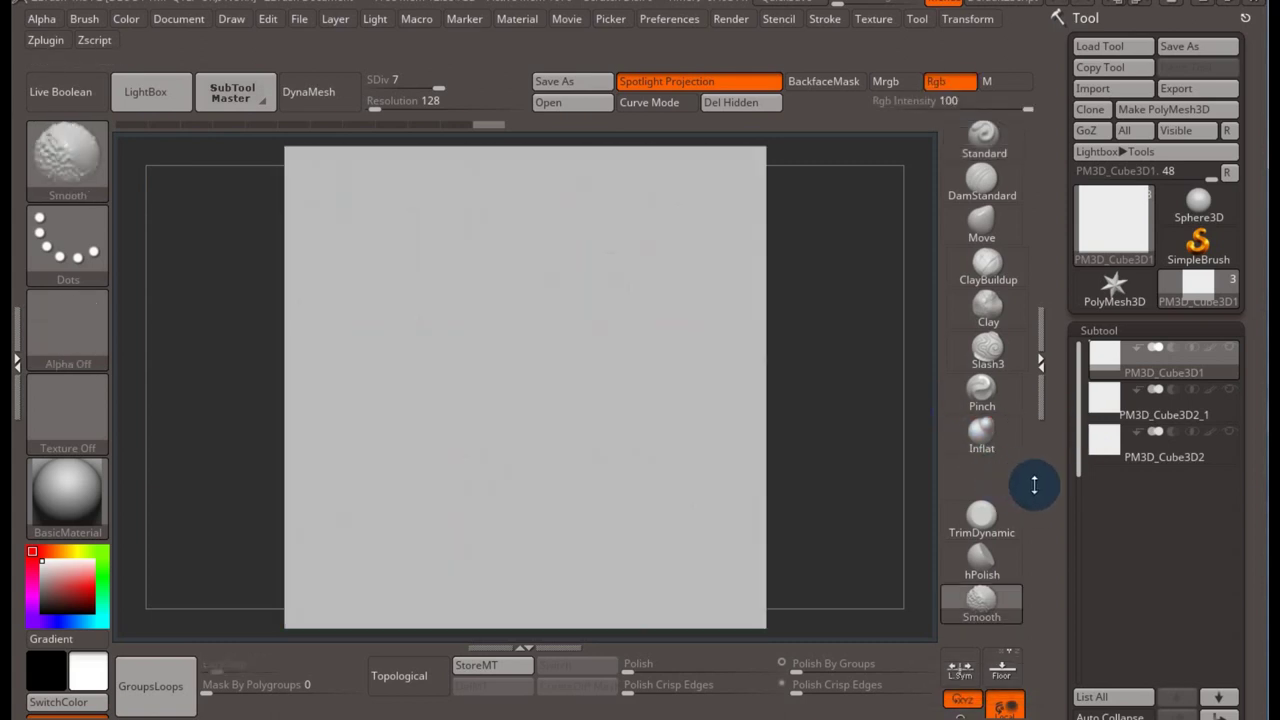
pyautogui.moveTo(1054, 496); pyautogui.dragTo(1041, 342)
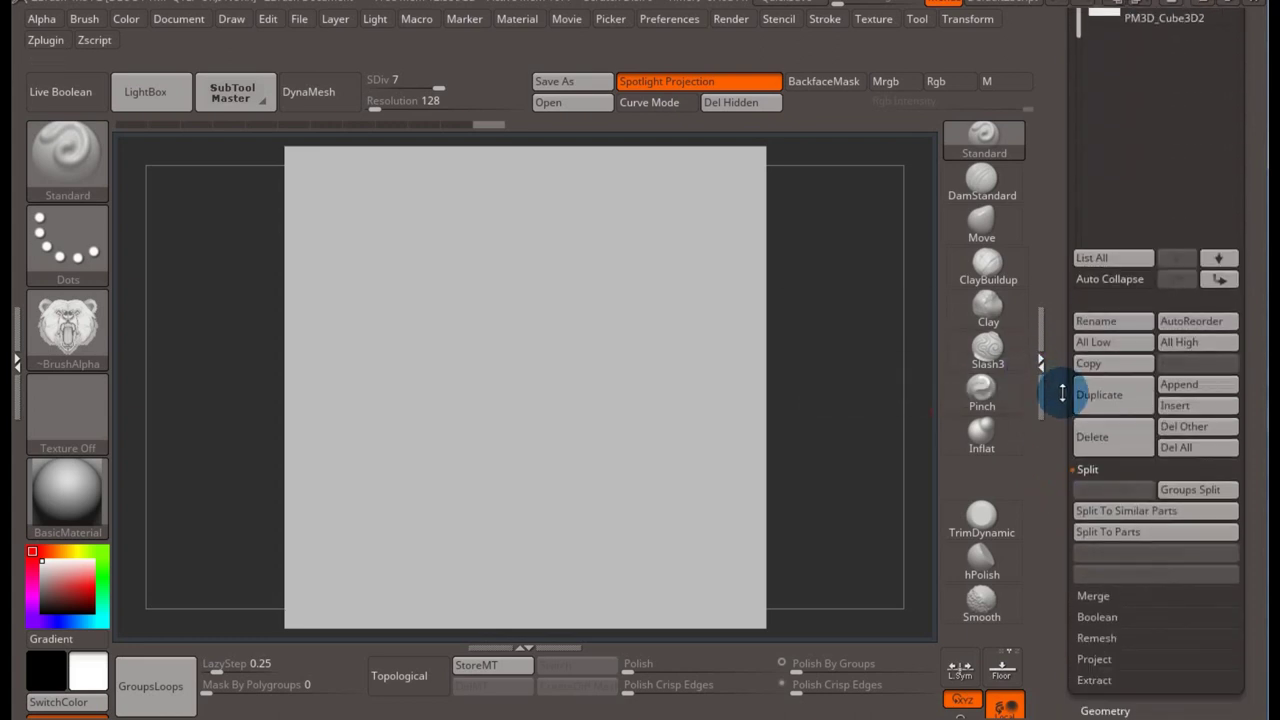
# - Open NoiseMaker from the Tool palette's Surface Noise and tilt the square plate preview
pyautogui.moveTo(1062, 394); pyautogui.dragTo(1063, 240)
pyautogui.moveTo(1065, 425)
pyautogui.mouseDown()
pyautogui.moveTo(1065, 394)
pyautogui.moveTo(1064, 444)
pyautogui.mouseUp()
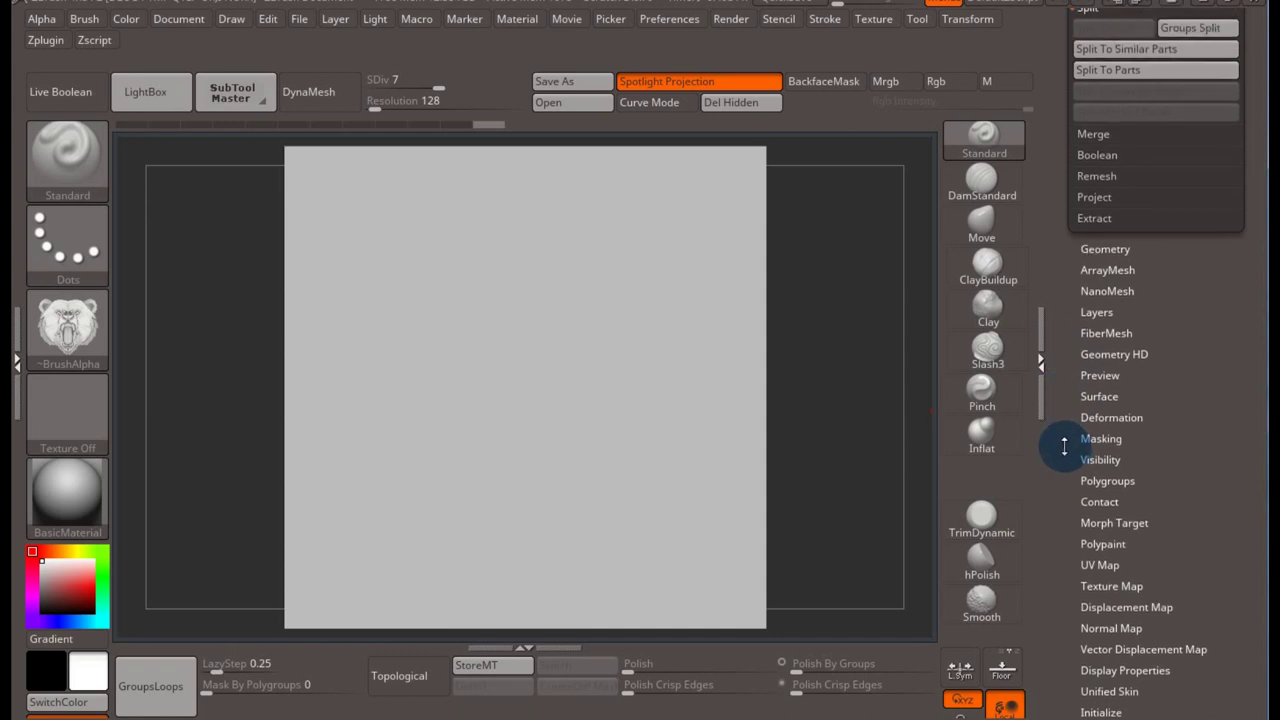
pyautogui.scroll(-5, 1112, 400)
pyautogui.moveTo(1084, 349); pyautogui.dragTo(1088, 441)
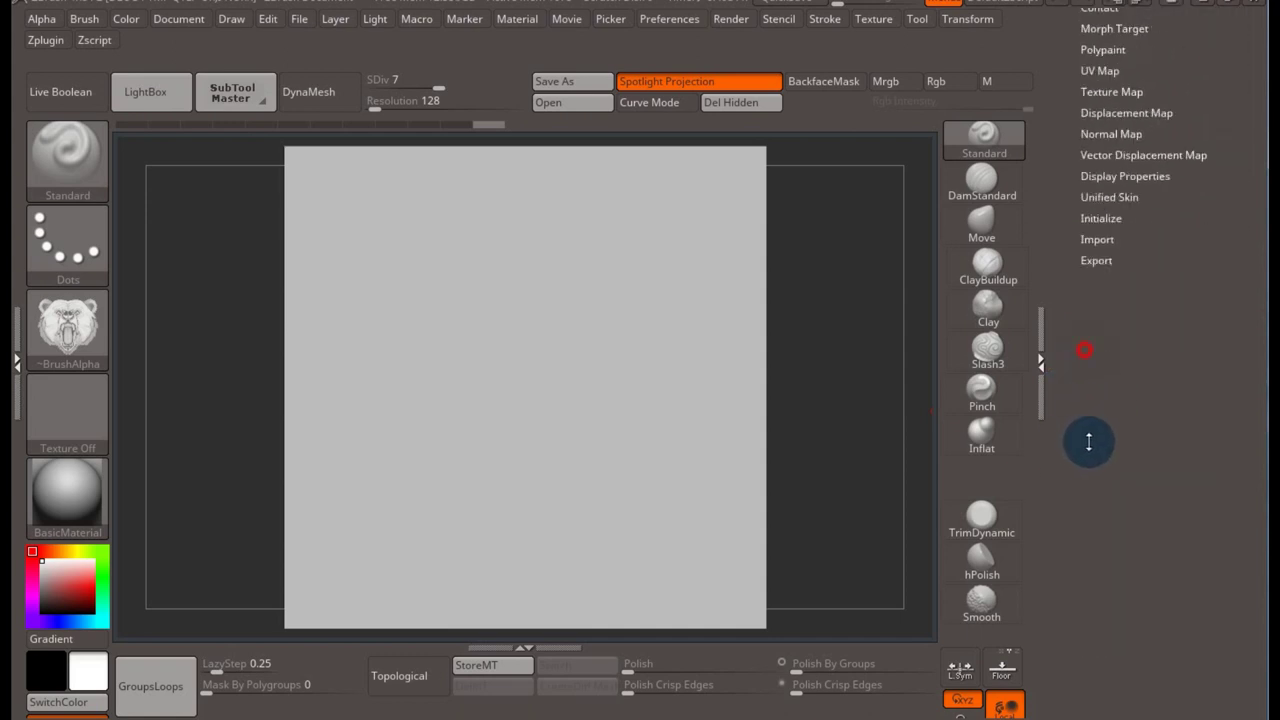
pyautogui.scroll(5, 1088, 441)
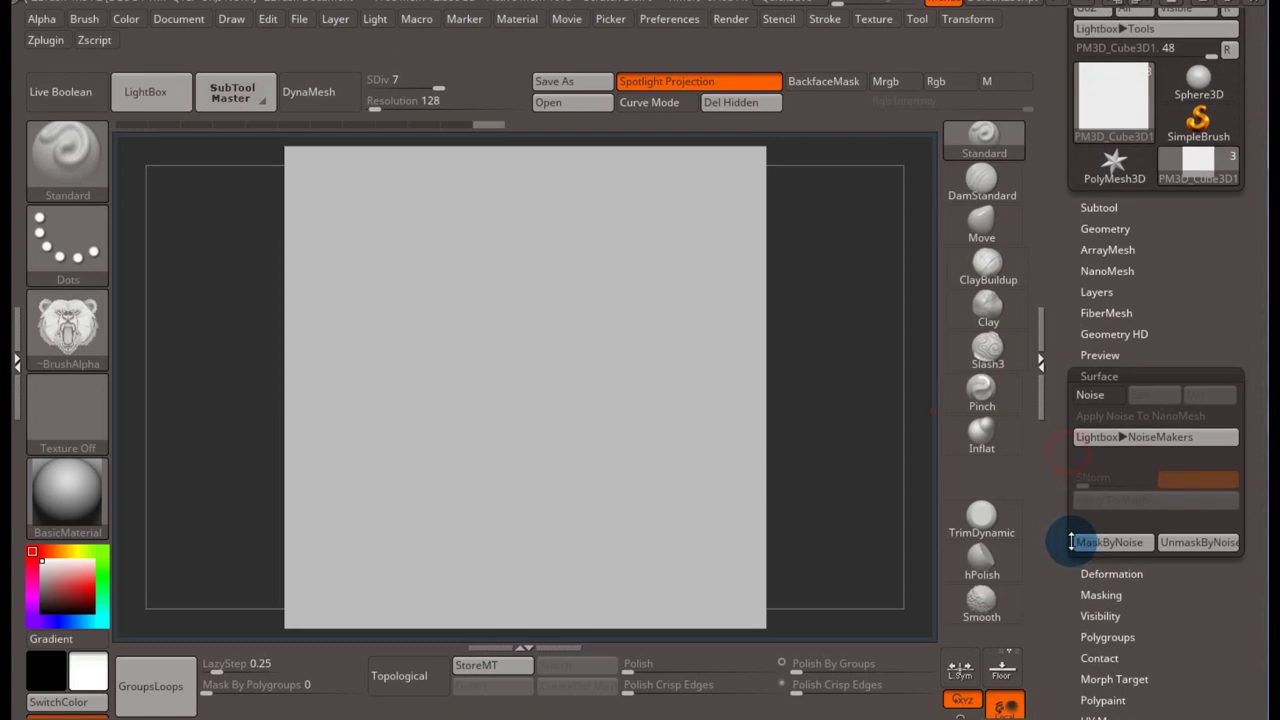
pyautogui.click(1094, 395)
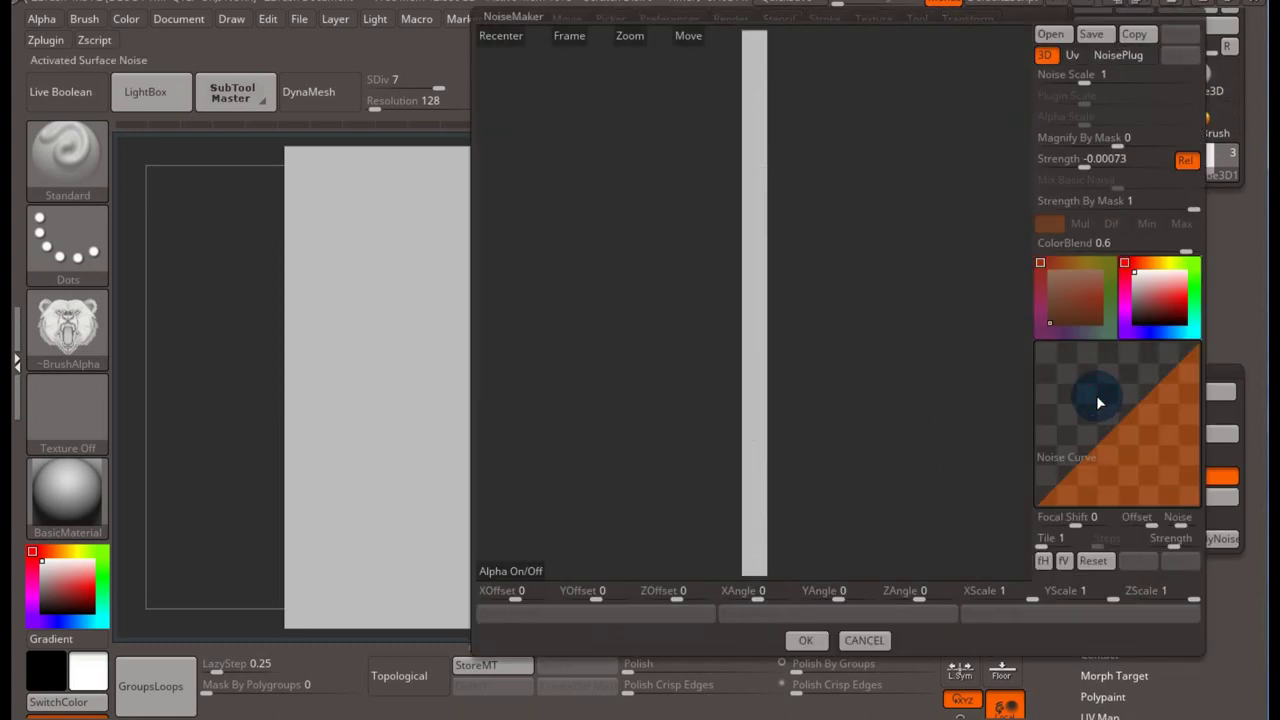
pyautogui.moveTo(664, 318)
pyautogui.mouseDown()
pyautogui.moveTo(744, 323)
pyautogui.moveTo(714, 314)
pyautogui.moveTo(776, 310)
pyautogui.moveTo(766, 300)
pyautogui.moveTo(769, 326)
pyautogui.mouseUp()
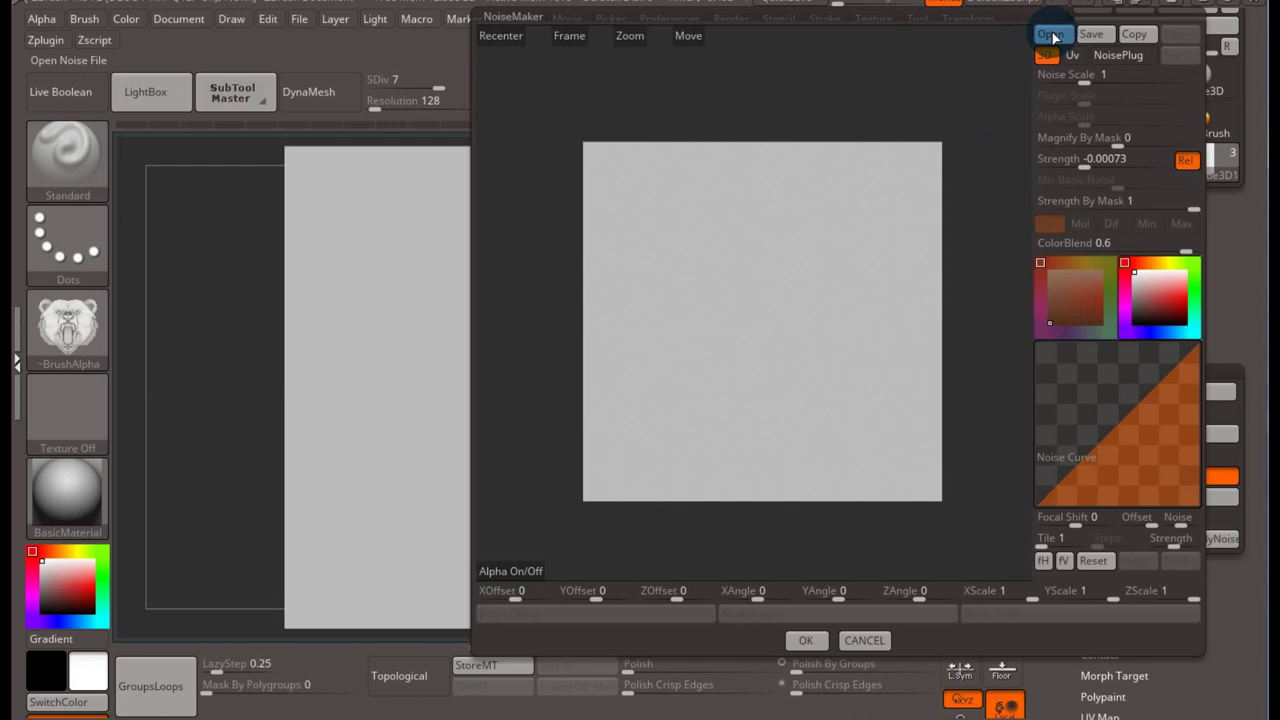
# - Load bear_alfa.PSD as the NoiseMaker alpha image
pyautogui.click(506, 571)
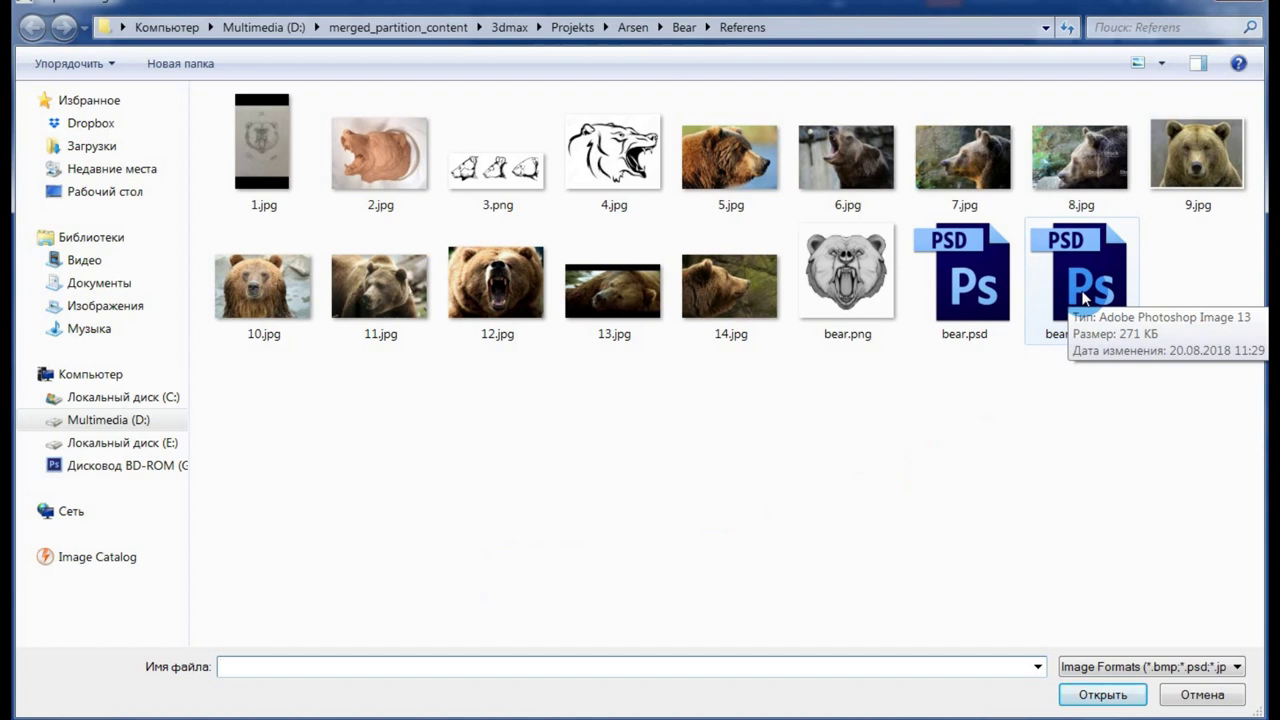
pyautogui.click(1084, 298)
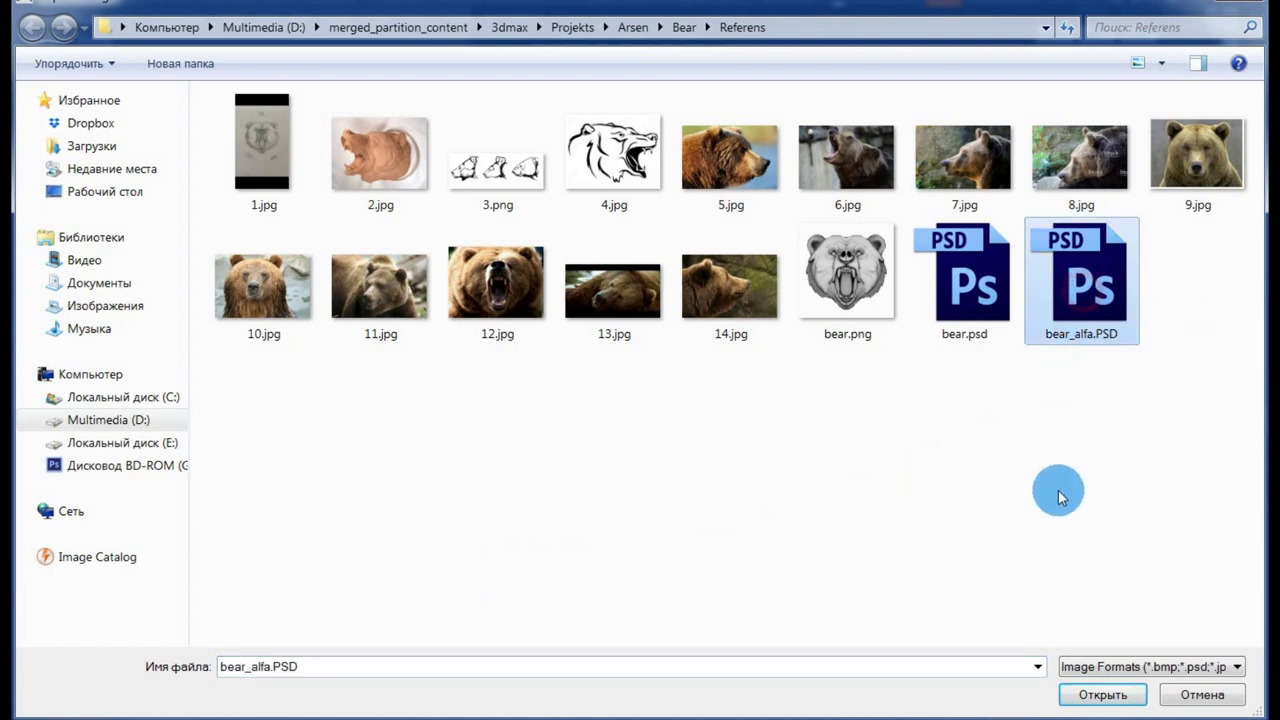
pyautogui.doubleClick(1082, 290)
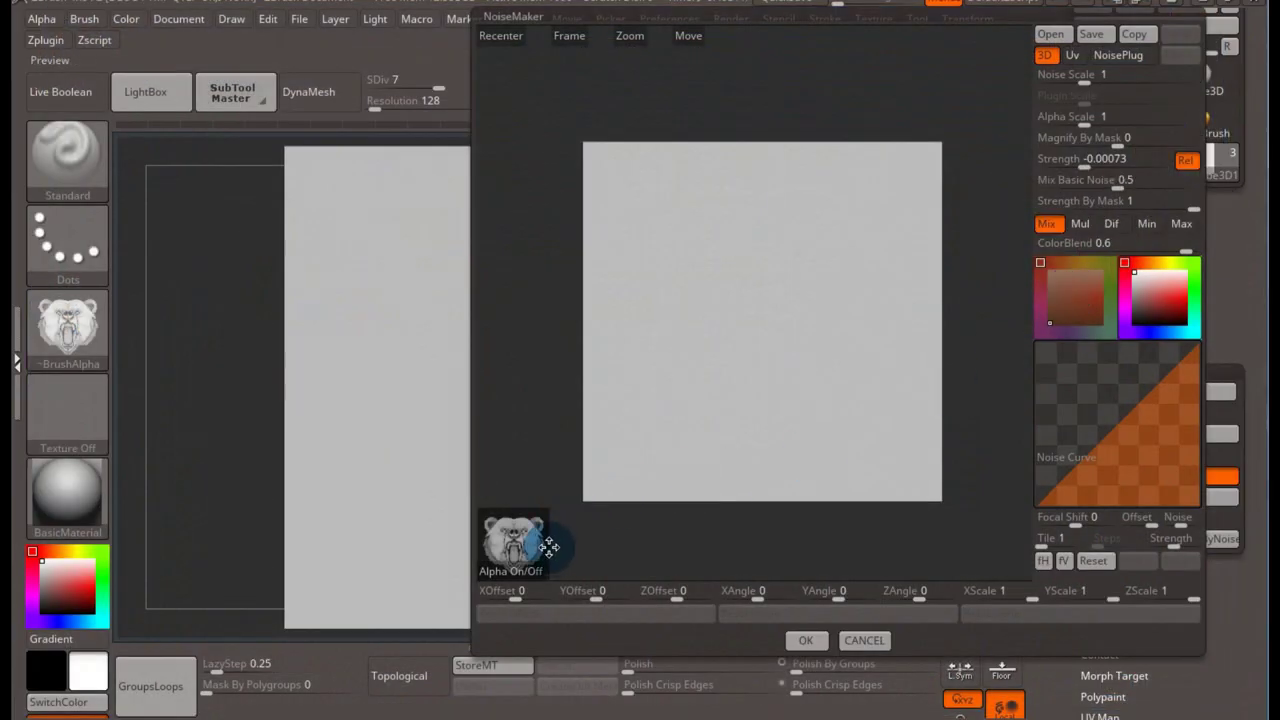
# - Rotate the noise preview plate and switch the preview between 3D and UV modes
pyautogui.moveTo(647, 361)
pyautogui.mouseDown()
pyautogui.moveTo(664, 296)
pyautogui.moveTo(725, 269)
pyautogui.mouseUp()
pyautogui.click(1134, 35)
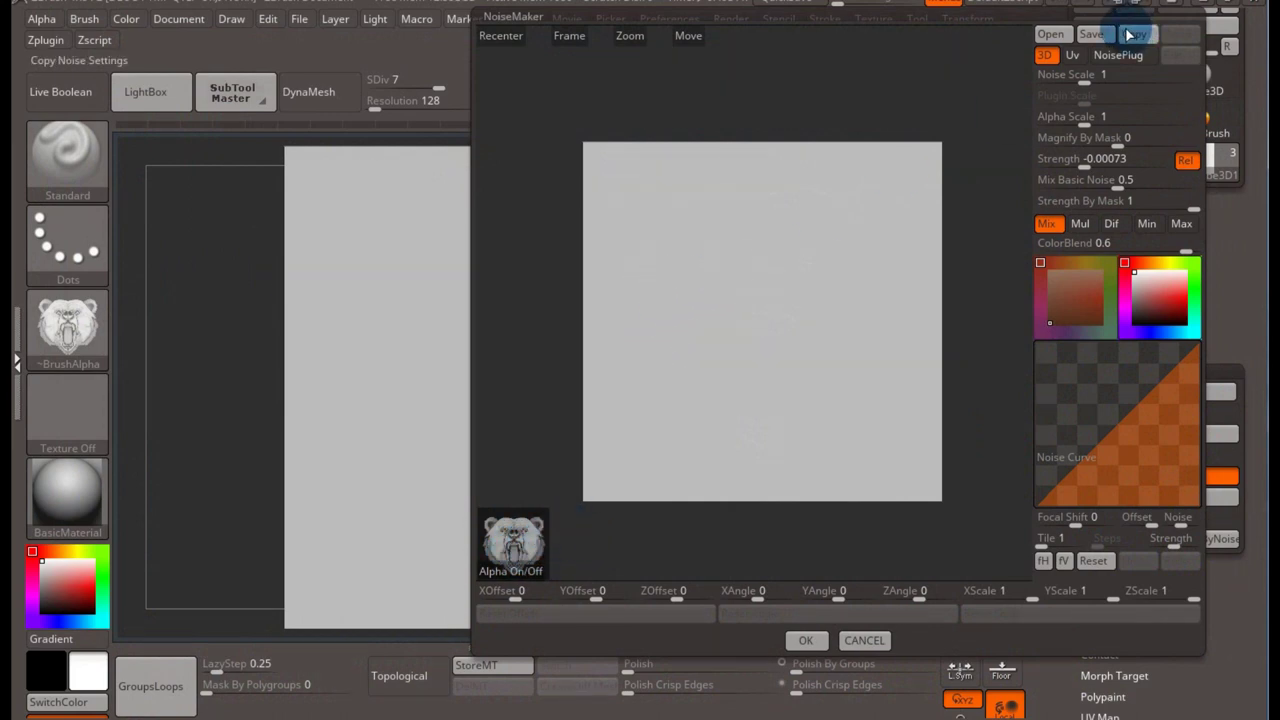
pyautogui.moveTo(749, 157)
pyautogui.mouseDown()
pyautogui.moveTo(680, 265)
pyautogui.moveTo(370, 346)
pyautogui.mouseUp()
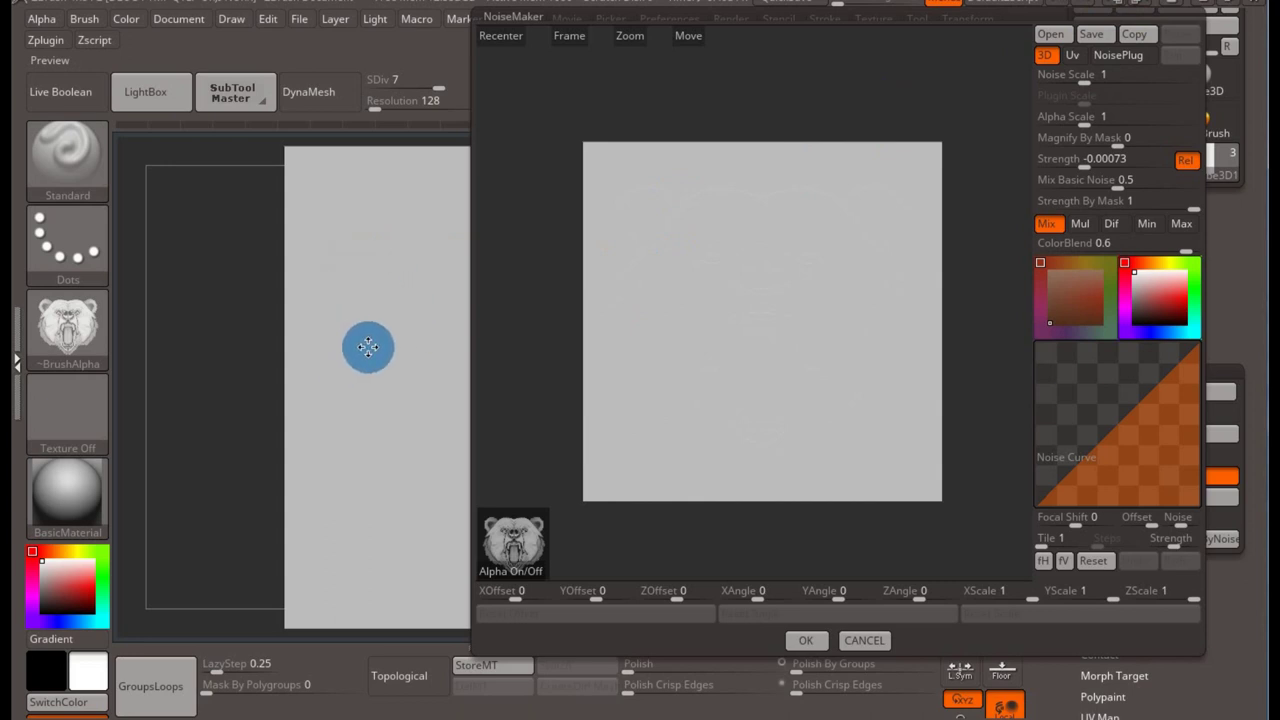
pyautogui.moveTo(368, 346); pyautogui.dragTo(354, 377)
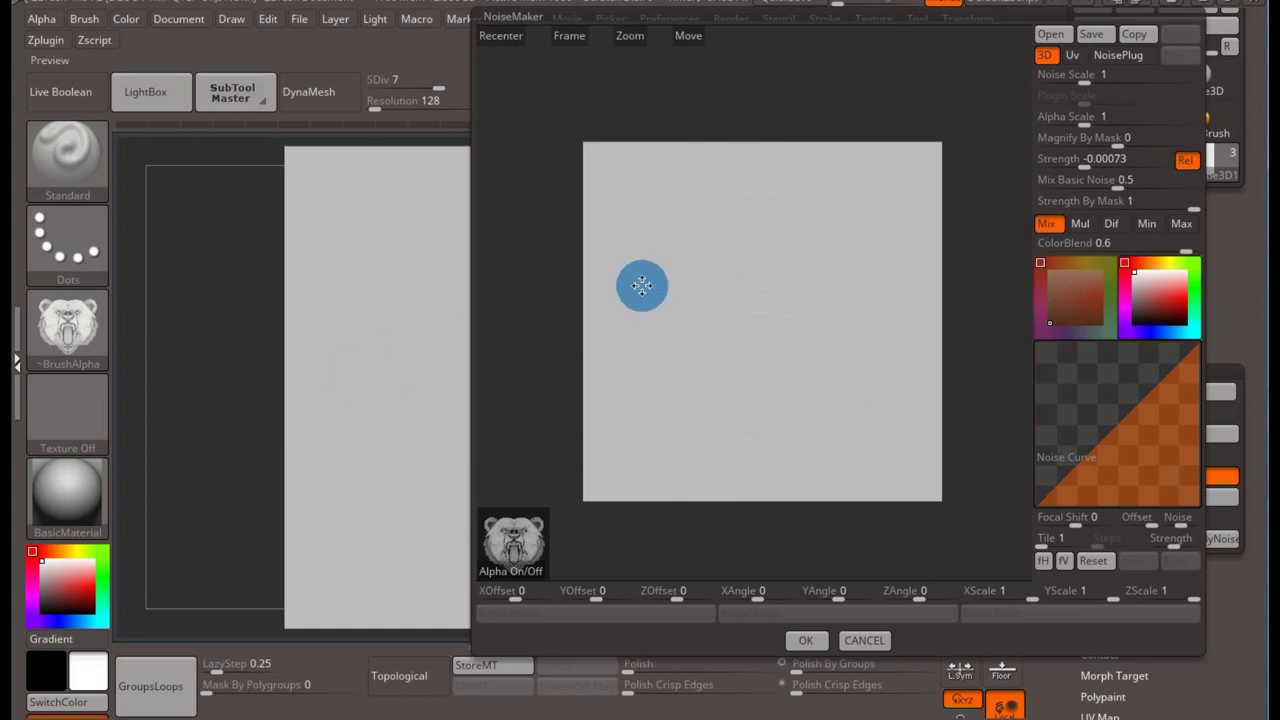
pyautogui.click(1047, 60)
pyautogui.click(1073, 56)
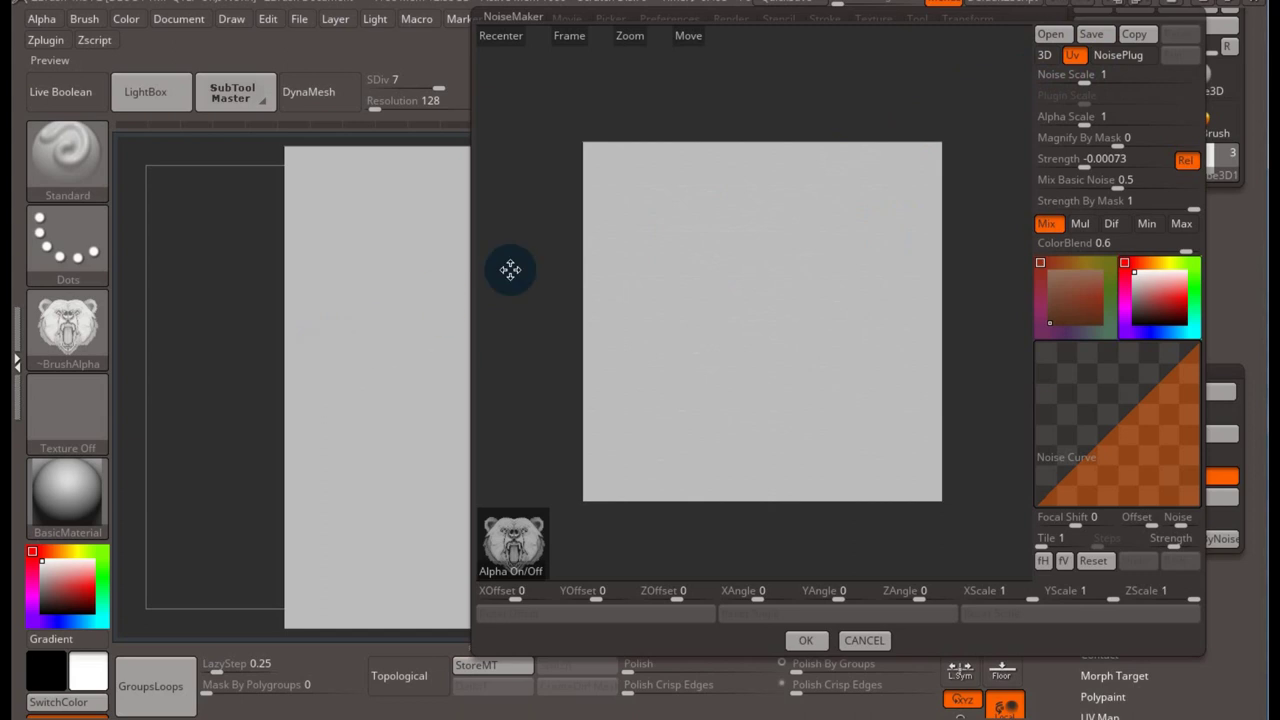
pyautogui.click(1045, 56)
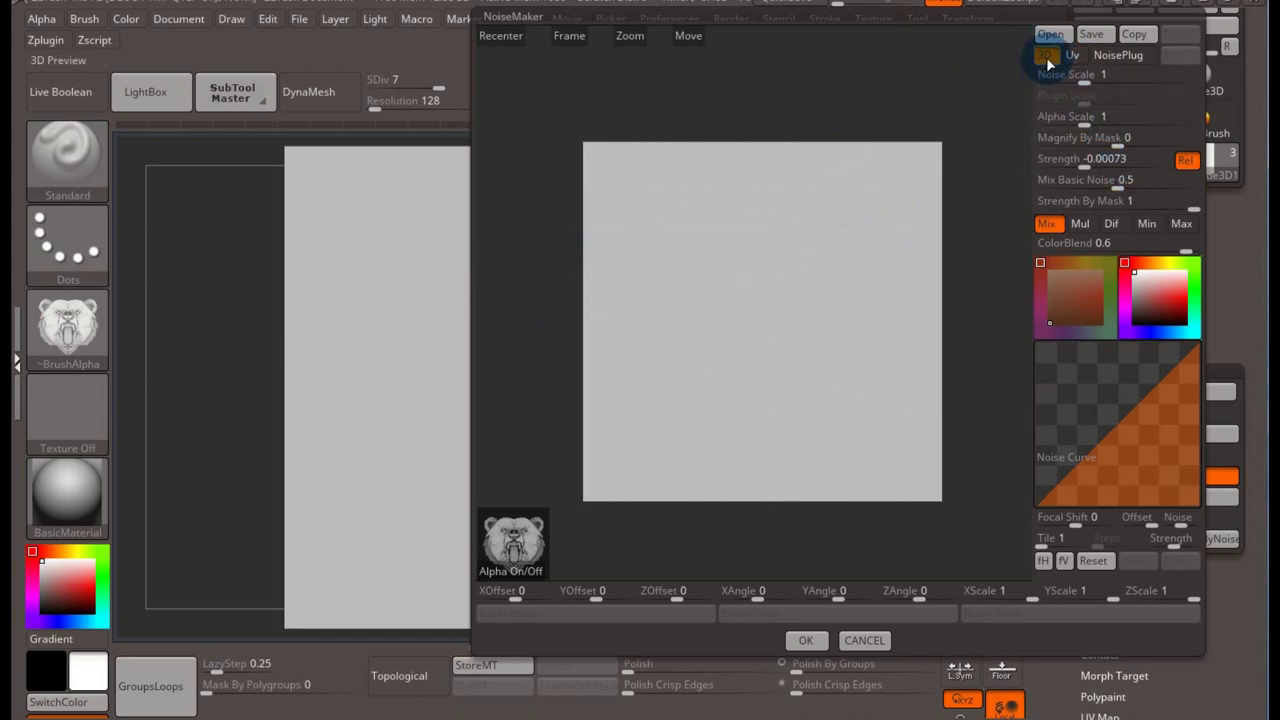
# - Set Noise Scale 0, Mix Basic Noise 0, and raise Strength to -0.0408 for deep embossing
pyautogui.click(1088, 117)
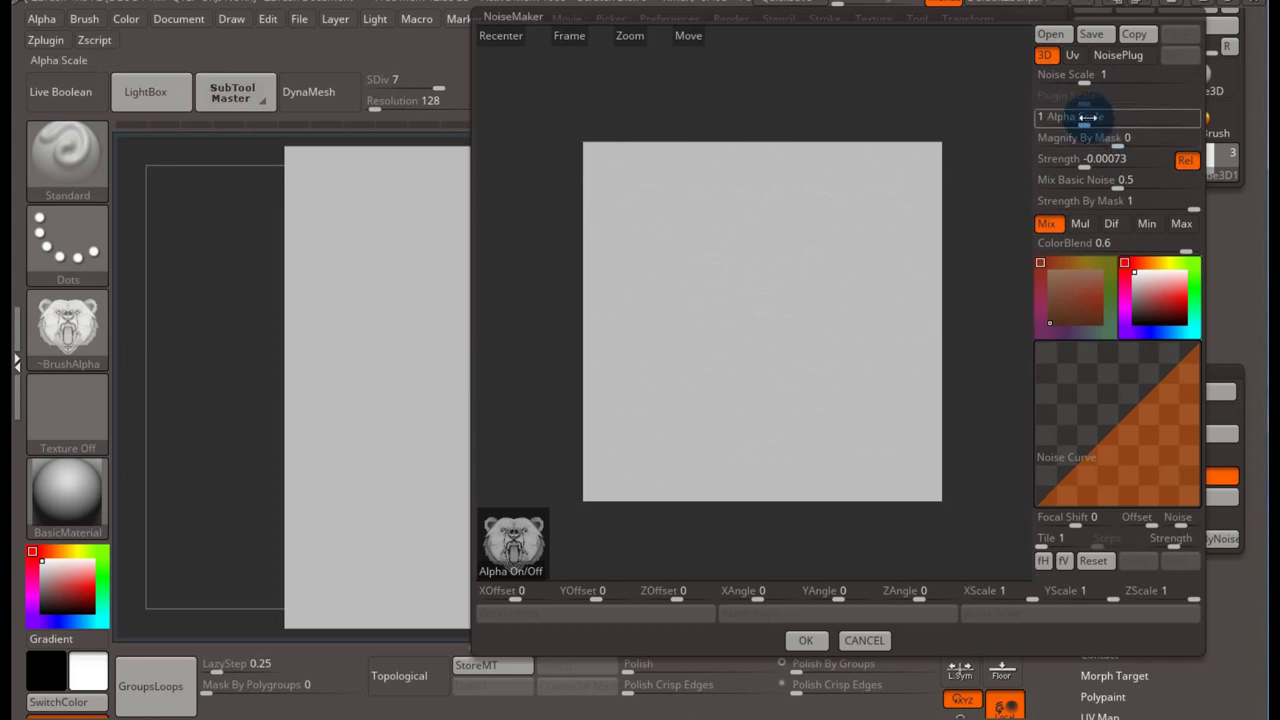
pyautogui.click(1090, 97)
pyautogui.write('0')
pyautogui.press('Return')
pyautogui.click(1095, 182)
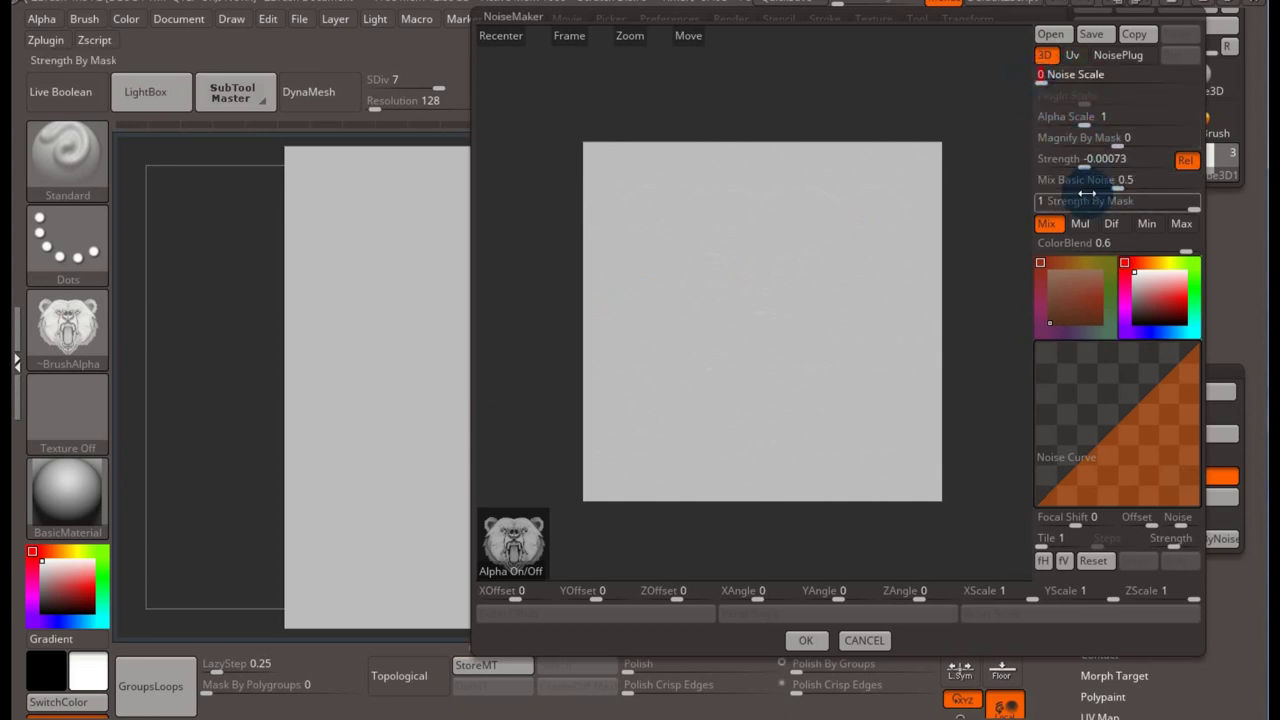
pyautogui.write('0')
pyautogui.press('Return')
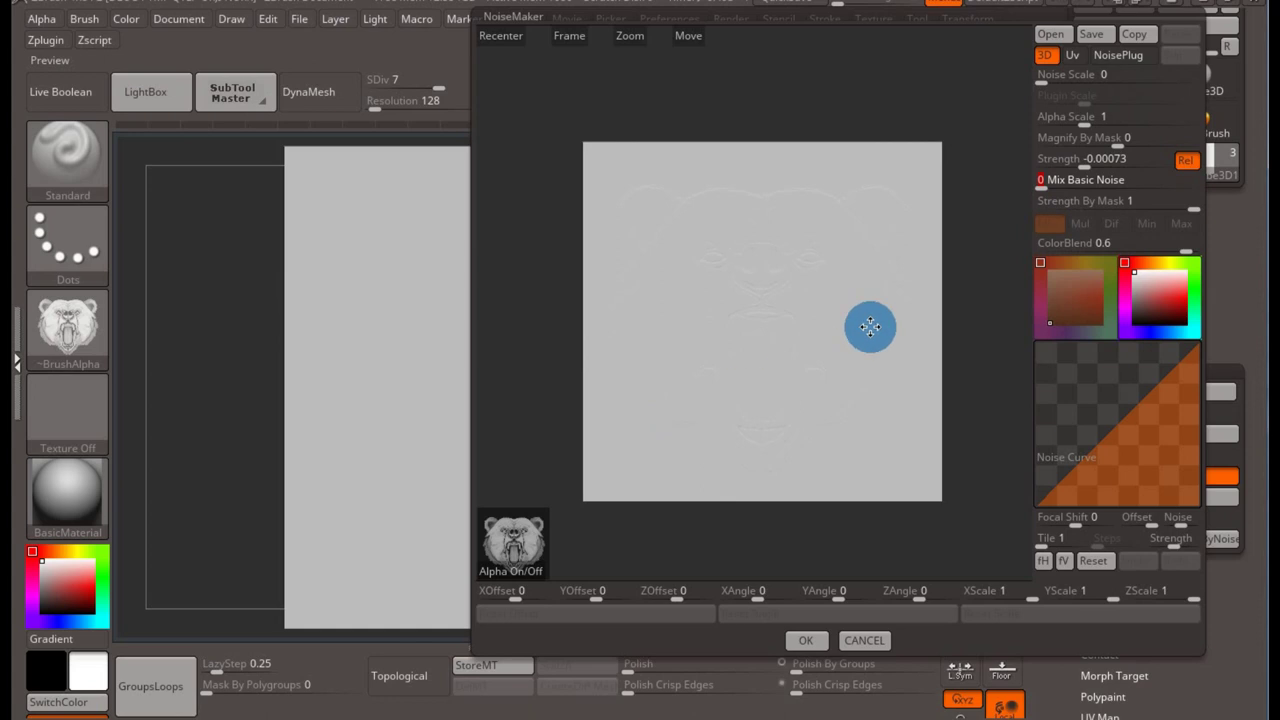
pyautogui.click(1095, 155)
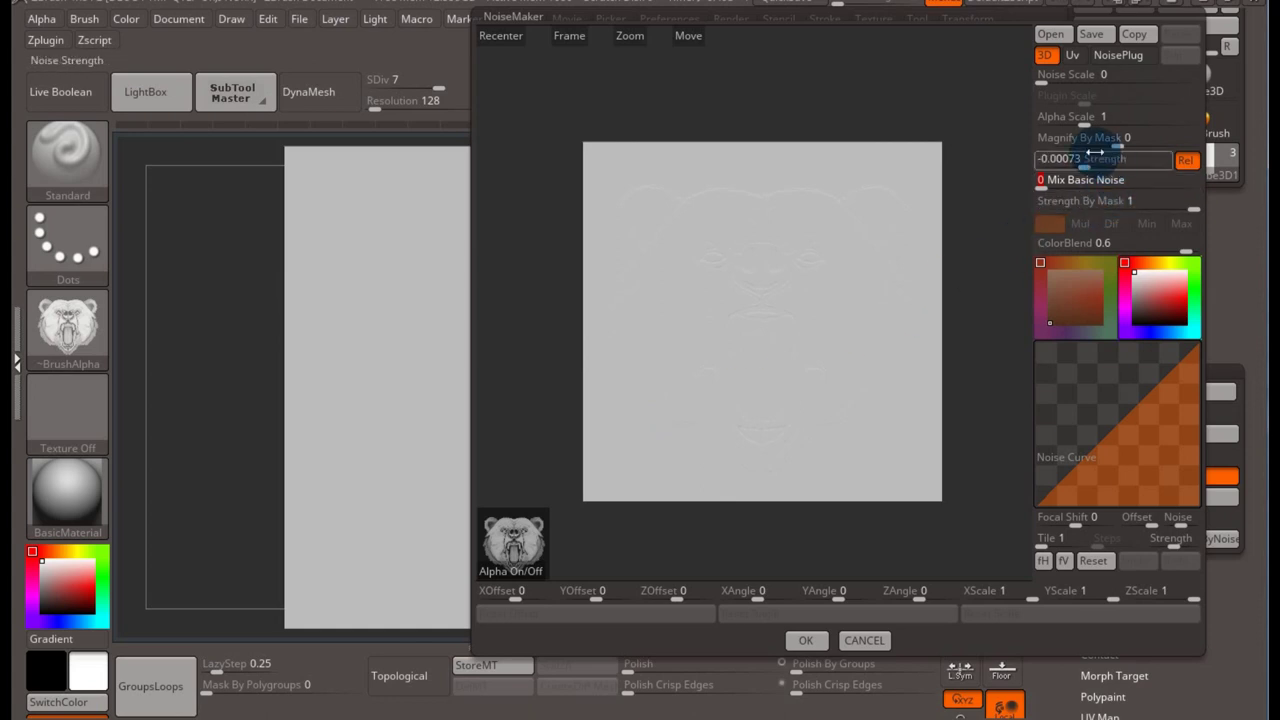
pyautogui.moveTo(1085, 167); pyautogui.dragTo(1062, 170)
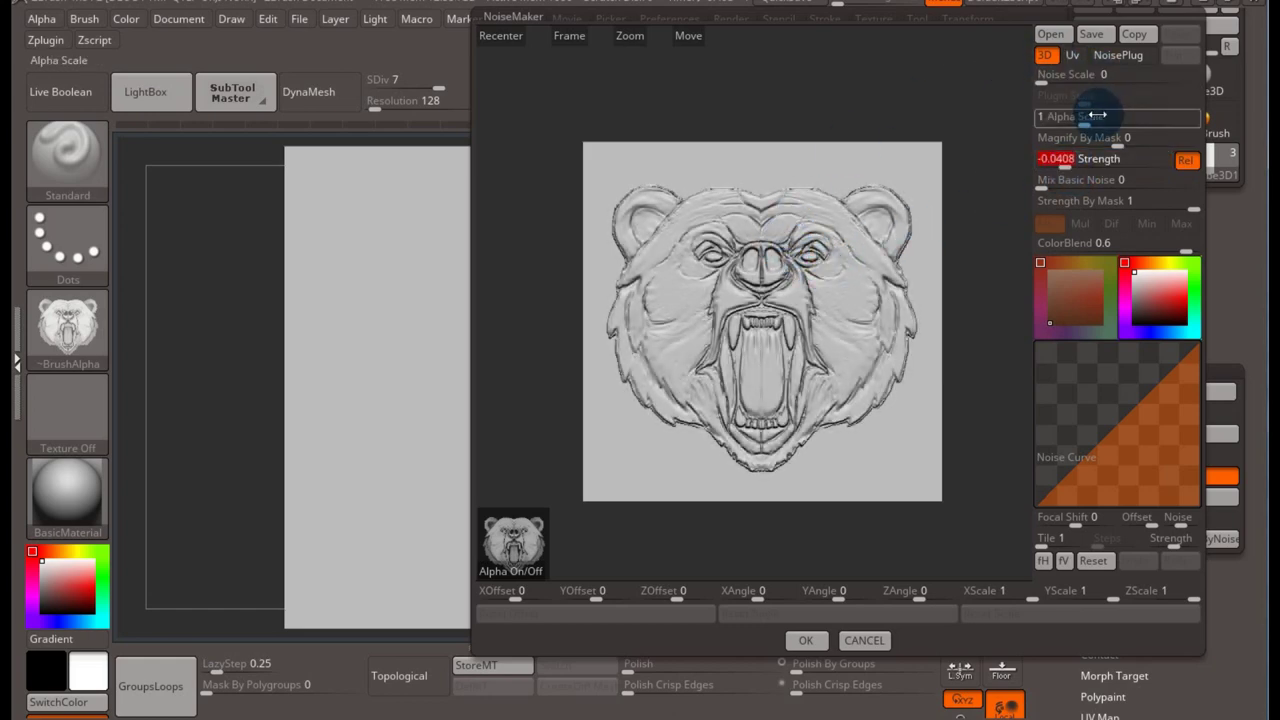
# - Test Alpha Scale sizes, from many tiled bears to nearly one bear
pyautogui.click(1120, 140)
pyautogui.click(1050, 118)
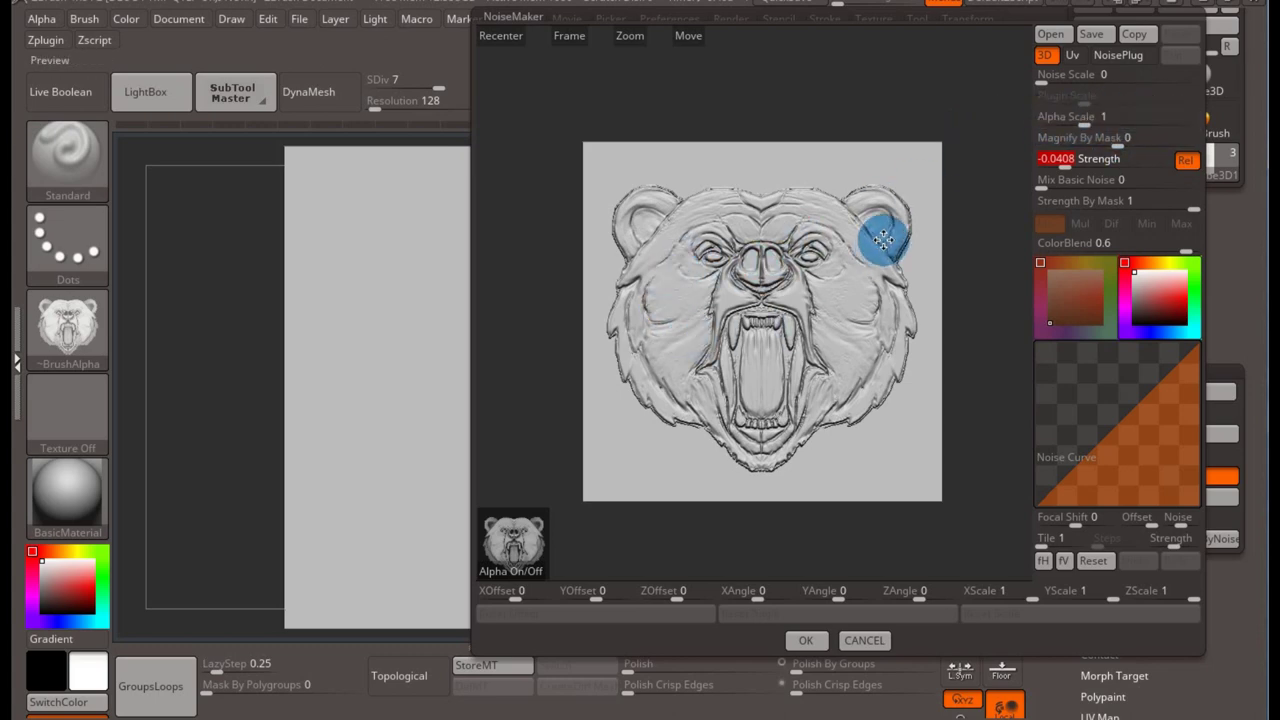
pyautogui.moveTo(1087, 121); pyautogui.dragTo(1068, 118)
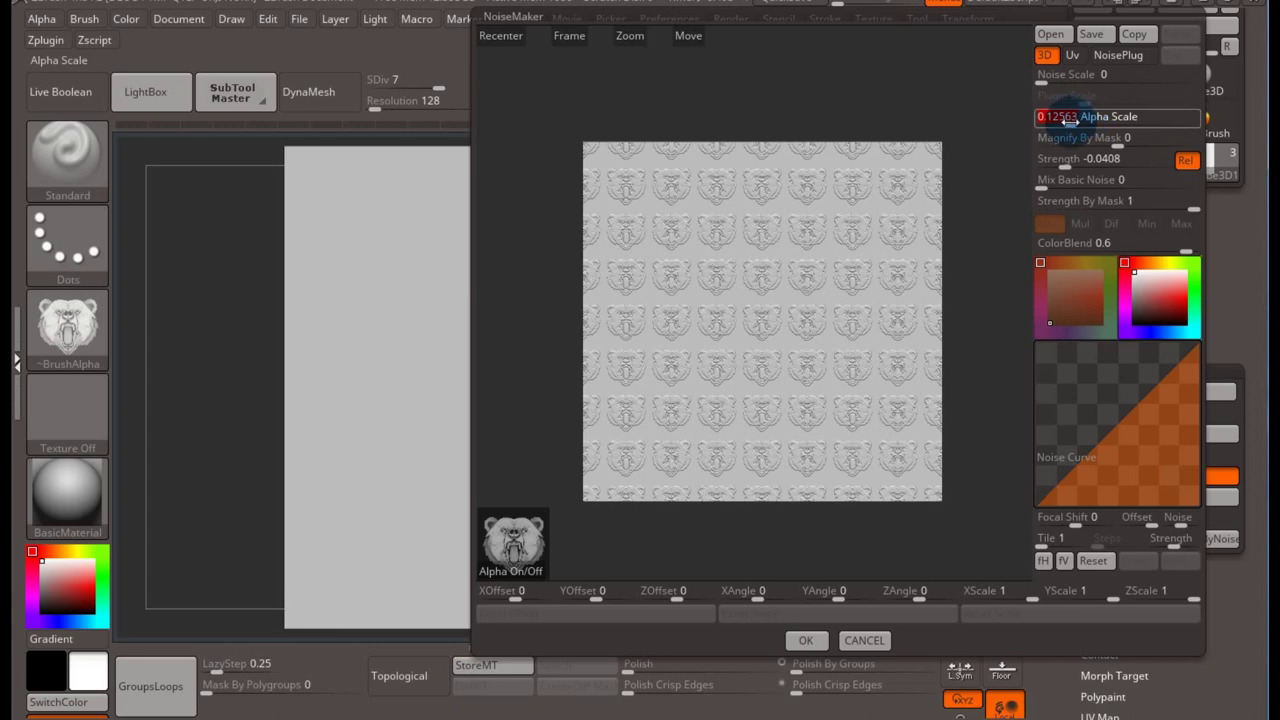
pyautogui.moveTo(1068, 118); pyautogui.dragTo(1083, 120)
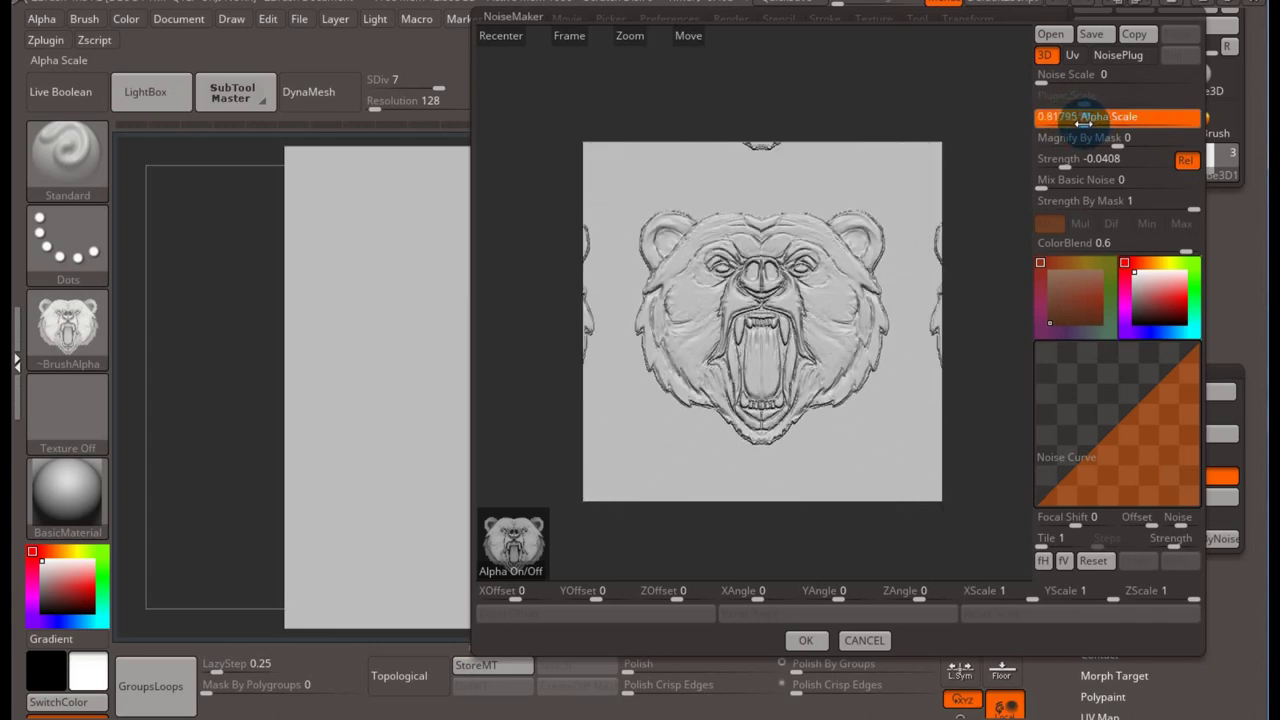
pyautogui.moveTo(1083, 120); pyautogui.dragTo(1072, 119)
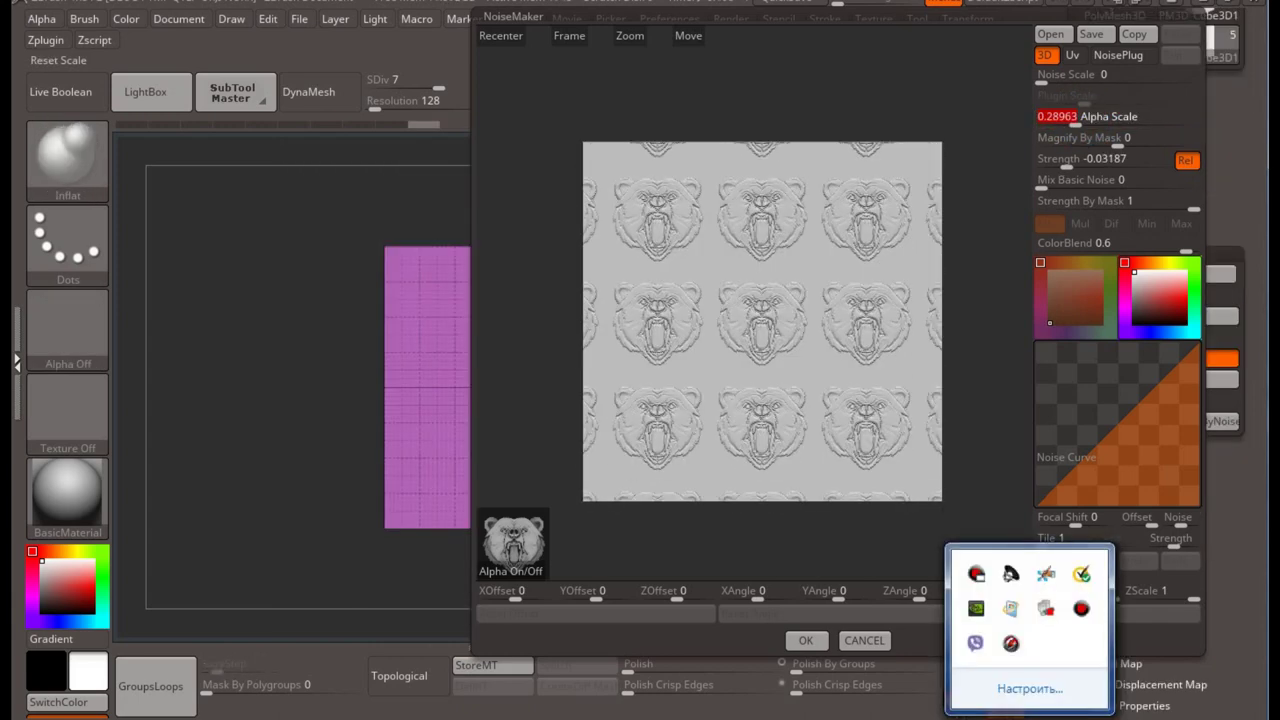
pyautogui.click(984, 300)
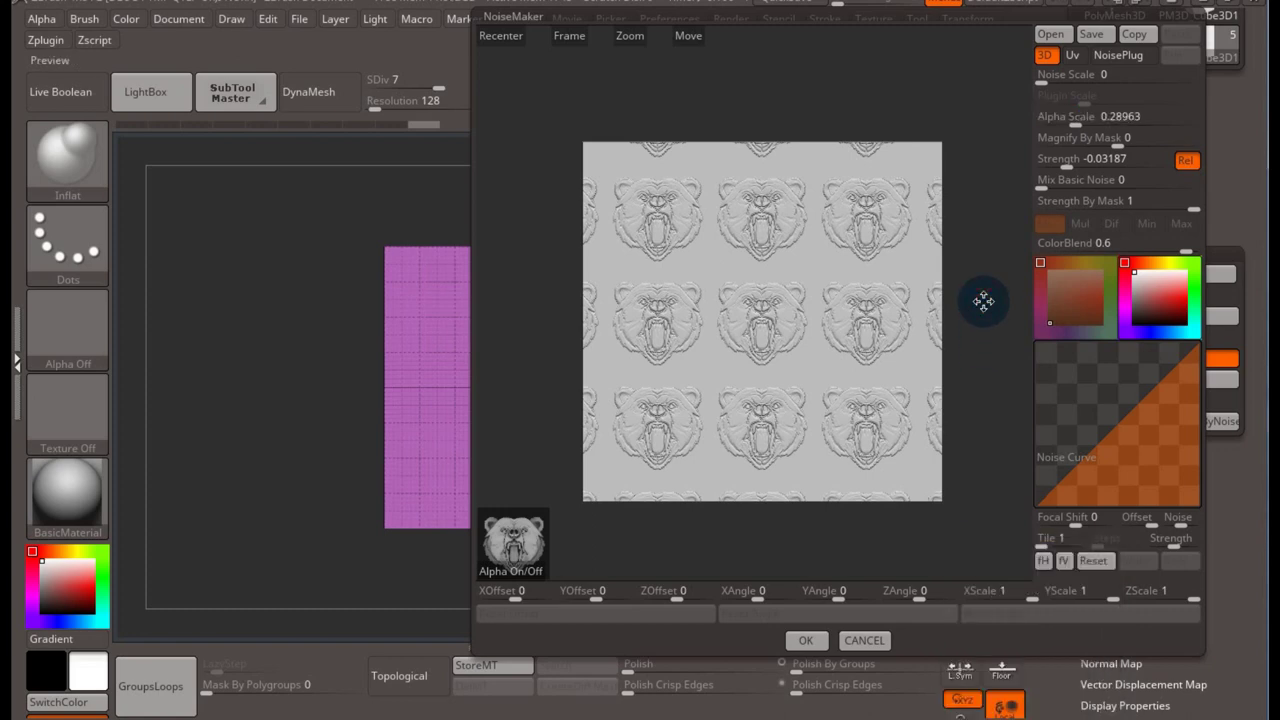
# - Set Alpha Scale to 1 for a single full-size bear and accept the NoiseMaker
pyautogui.click(1084, 139)
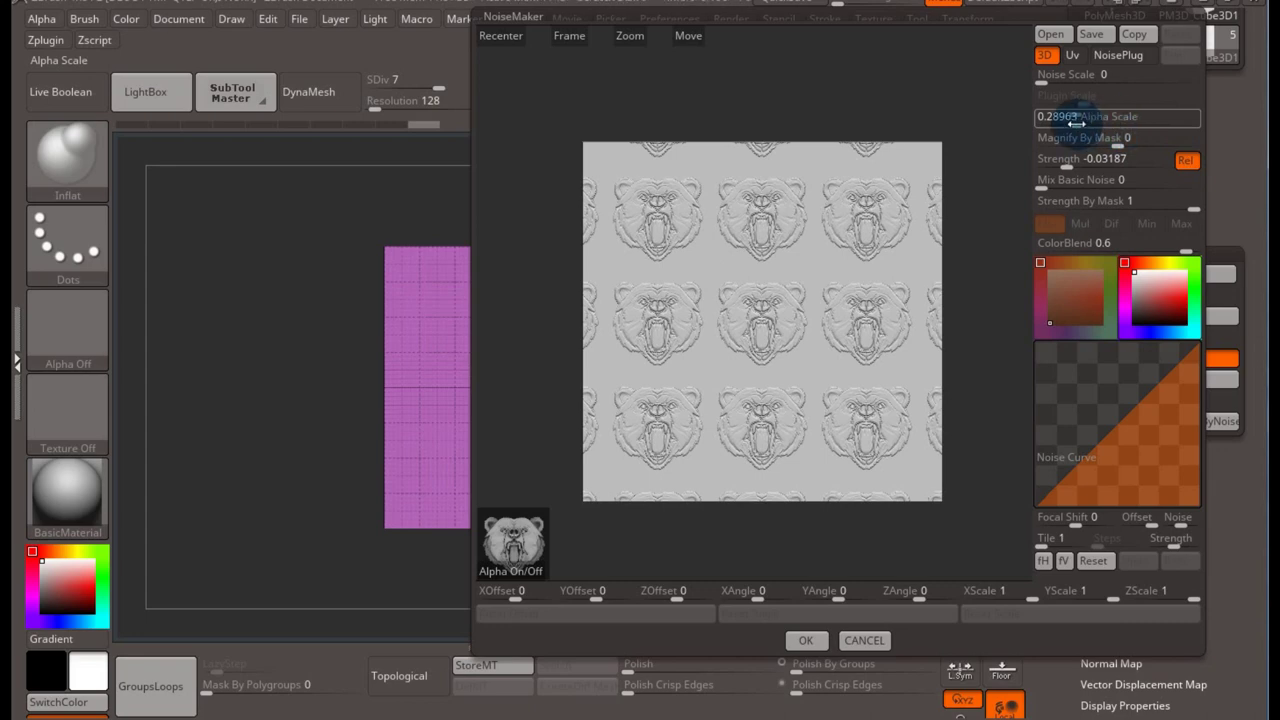
pyautogui.moveTo(1077, 120); pyautogui.dragTo(1081, 120)
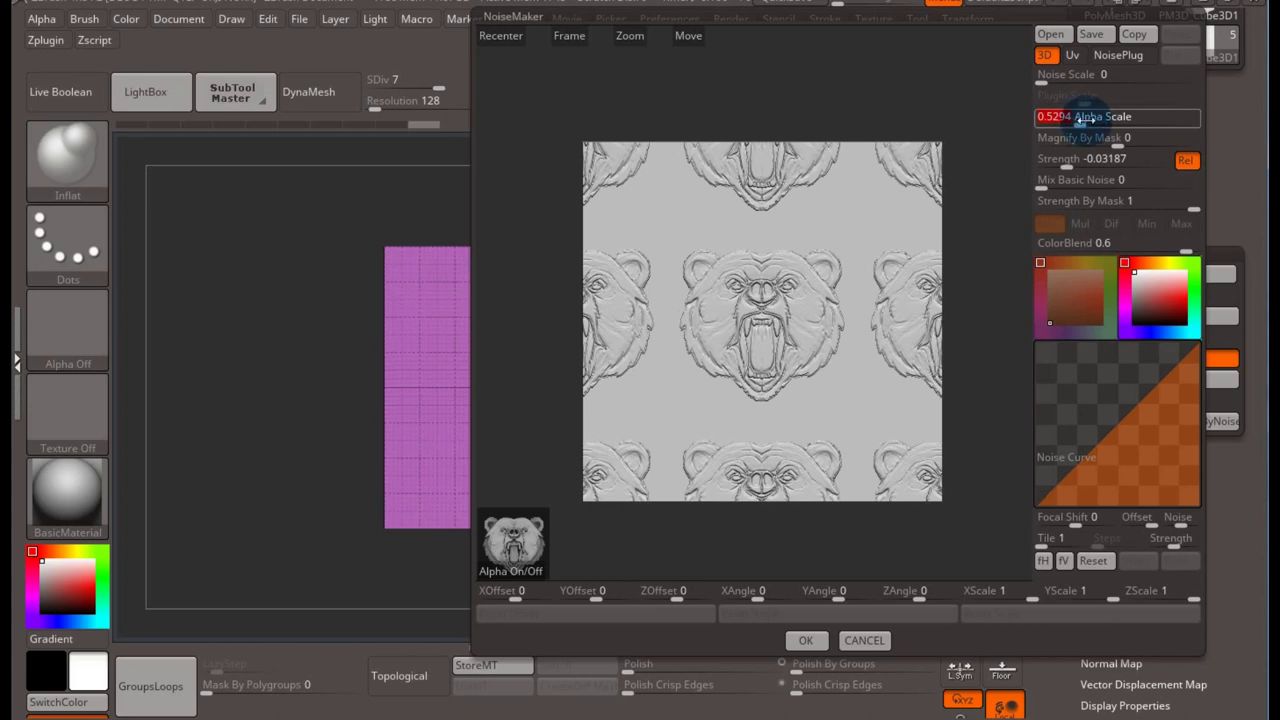
pyautogui.write('1')
pyautogui.press('Return')
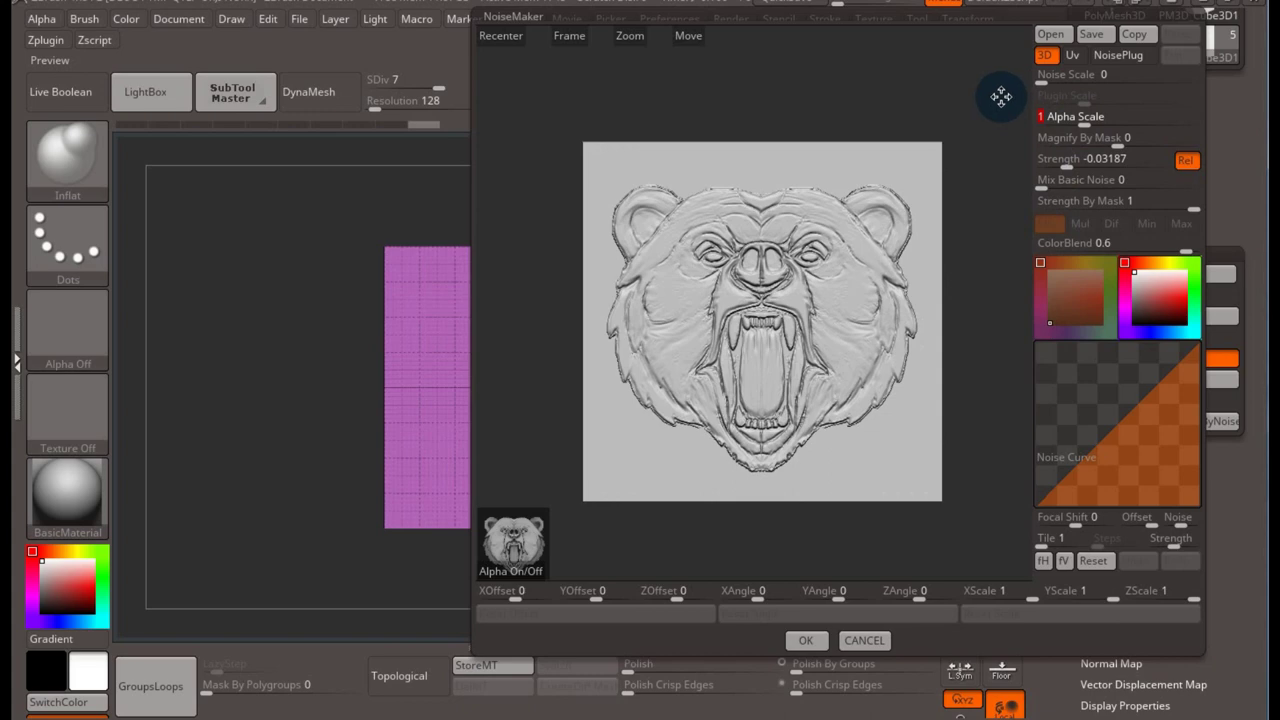
pyautogui.moveTo(848, 248)
pyautogui.mouseDown()
pyautogui.moveTo(642, 136)
pyautogui.moveTo(846, 400)
pyautogui.mouseUp()
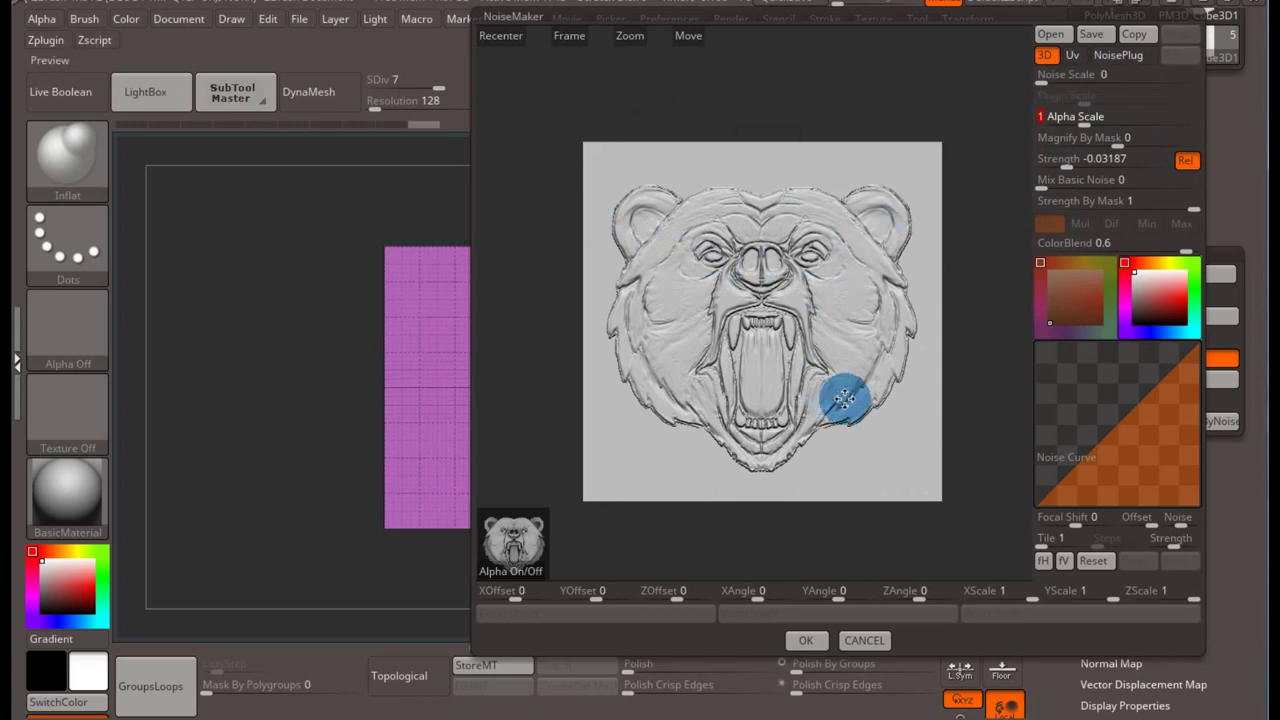
pyautogui.click(806, 641)
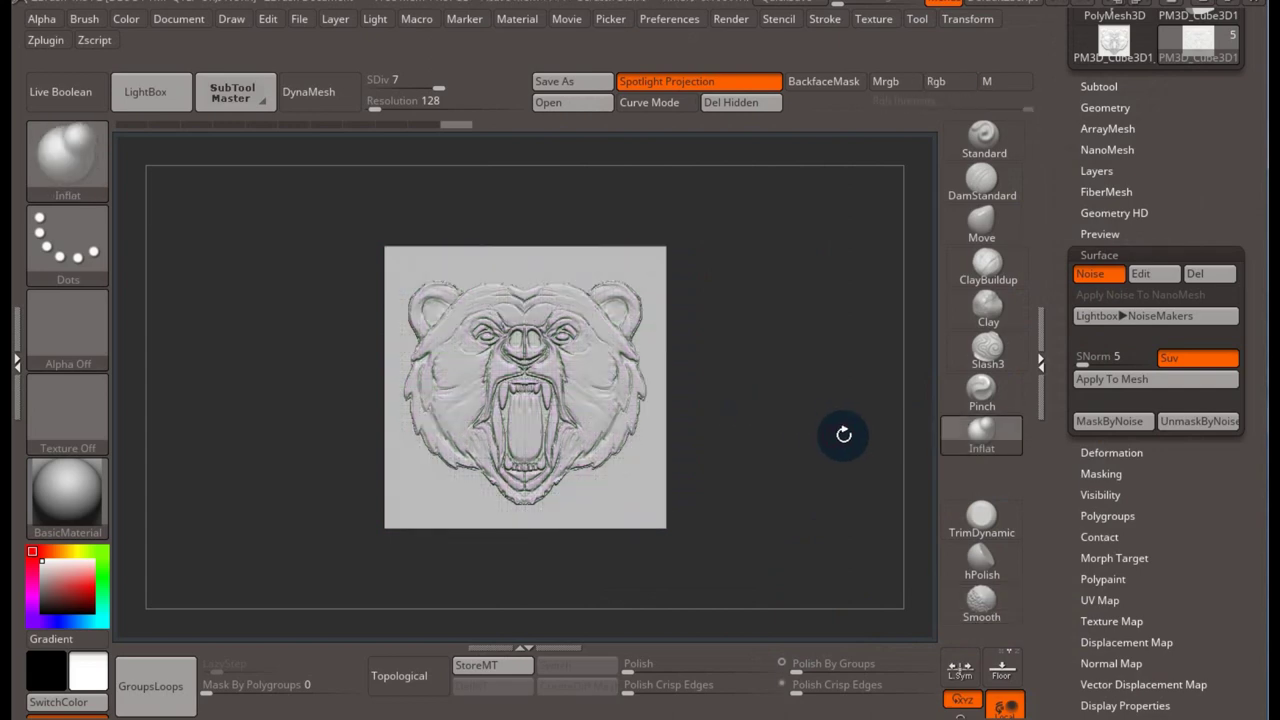
# - Apply the bear noise to the mesh, re-enable Noise, apply again and check relief depth
pyautogui.click(1126, 388)
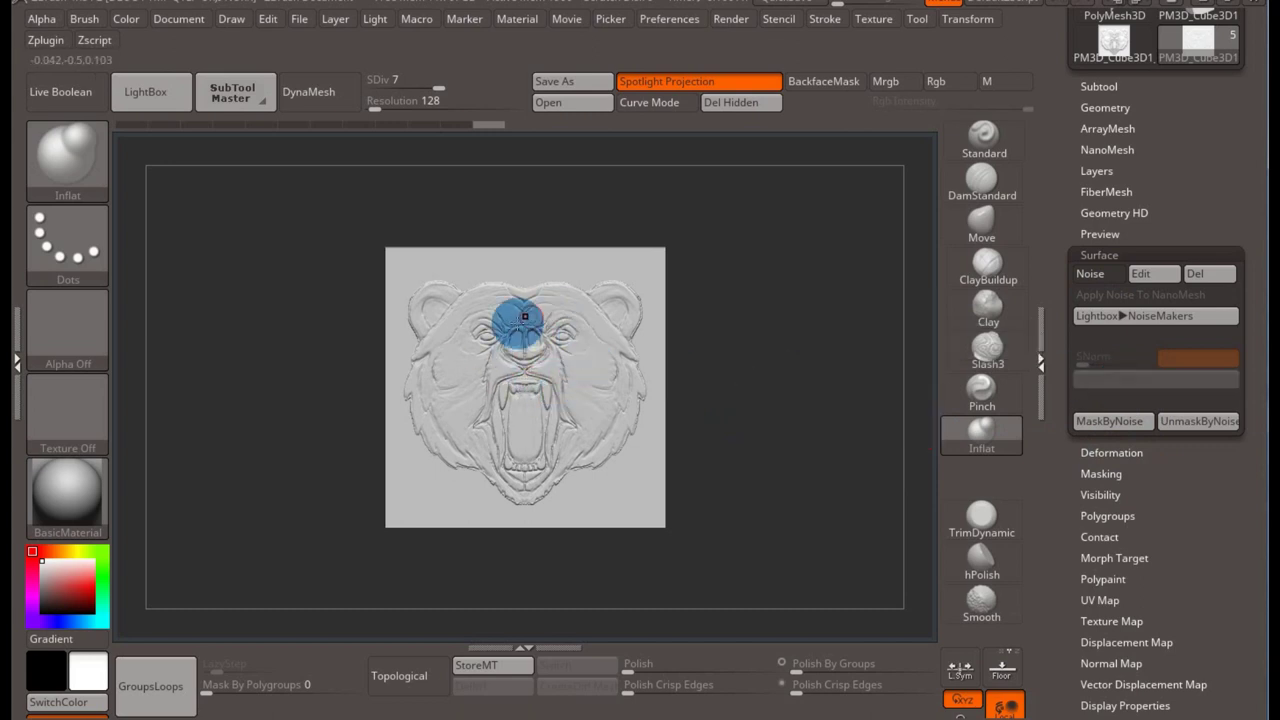
pyautogui.click(1106, 272)
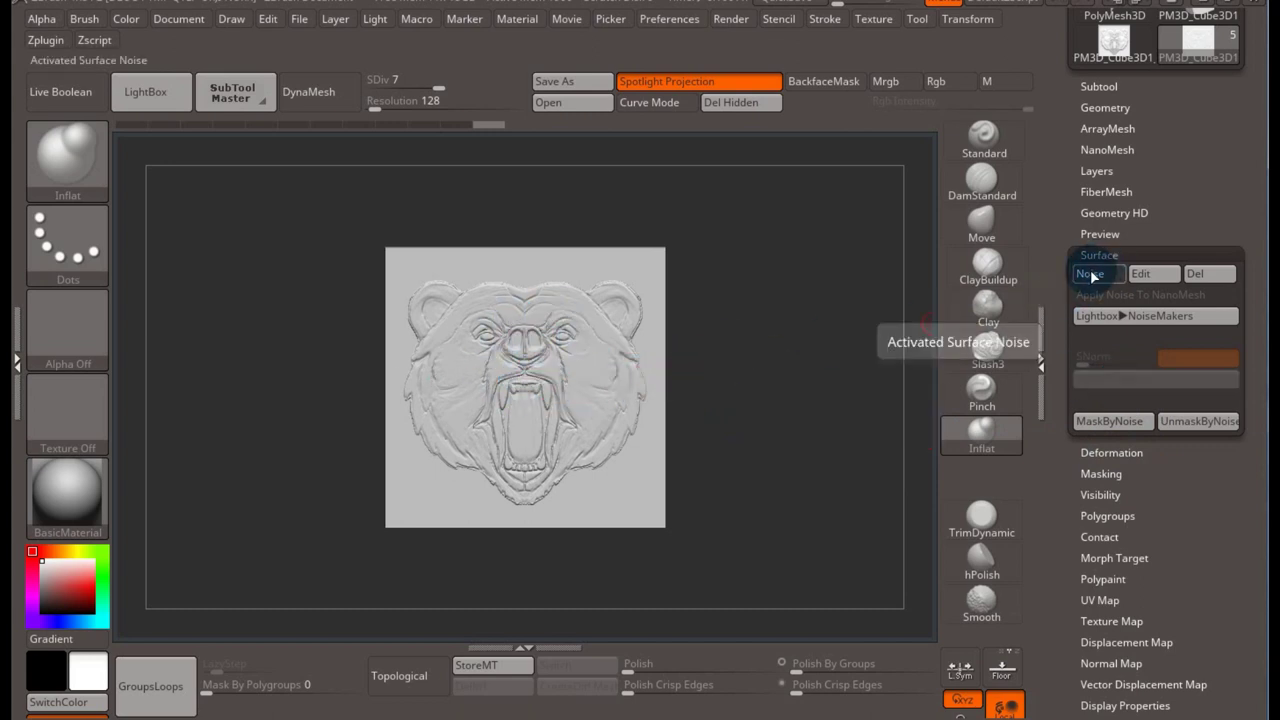
pyautogui.click(1128, 380)
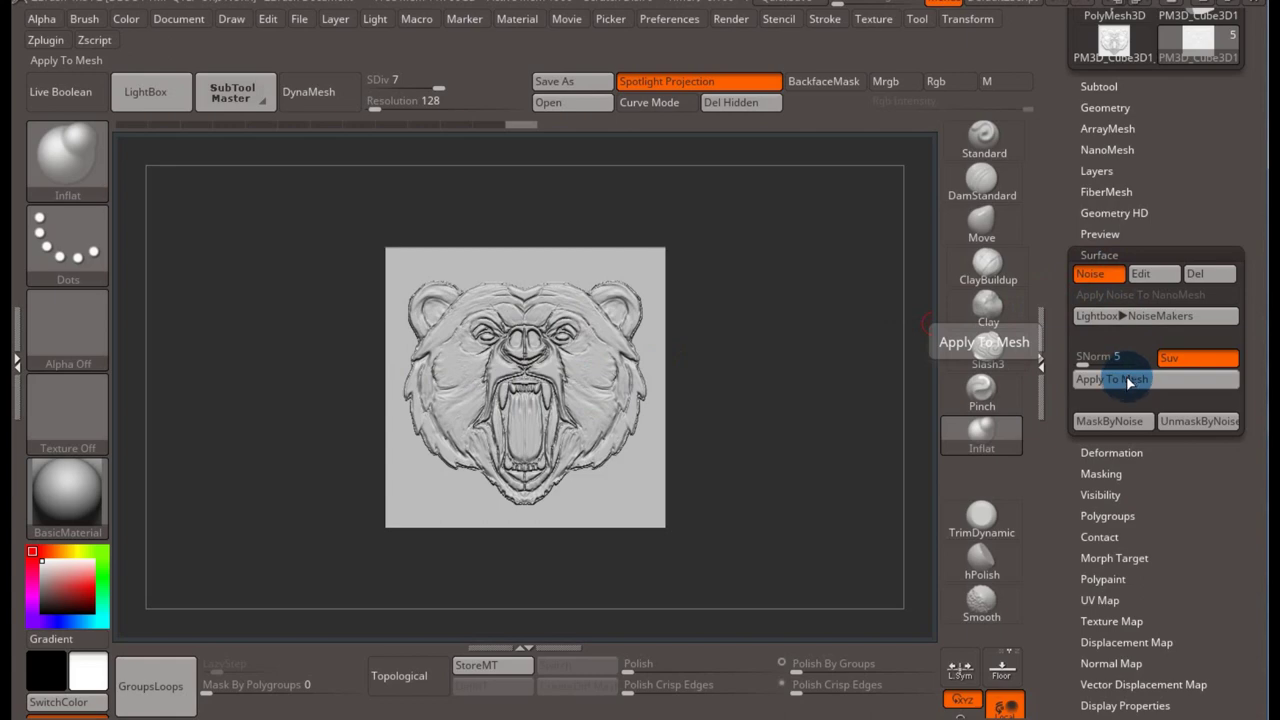
pyautogui.moveTo(766, 374); pyautogui.dragTo(763, 368)
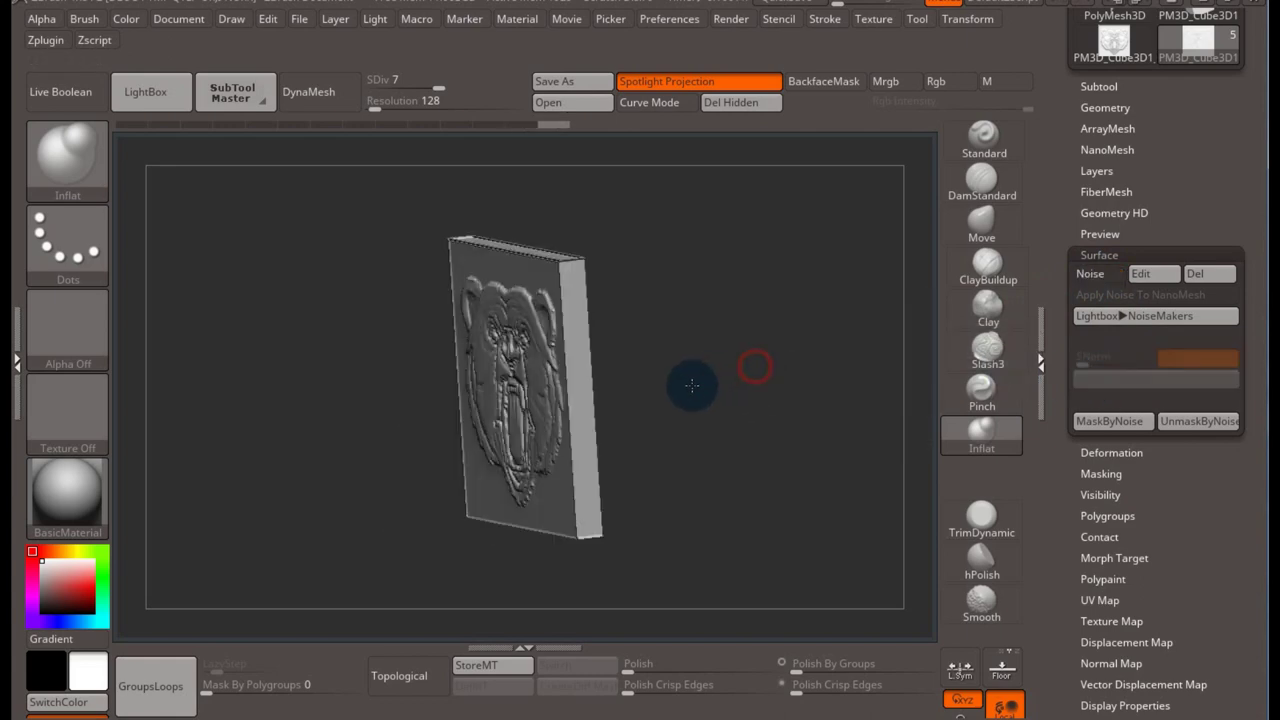
# - Raise noise Strength to -0.0408 and apply the stronger bear noise to the mesh
pyautogui.click(1140, 273)
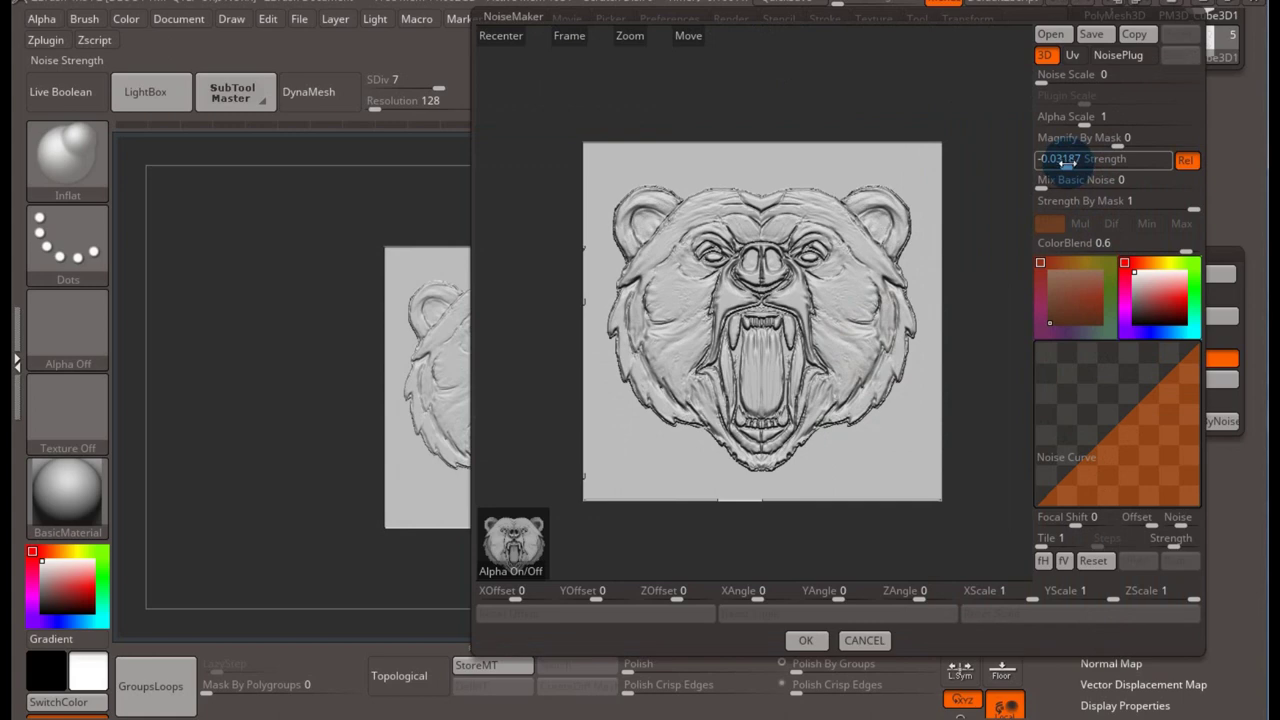
pyautogui.moveTo(1066, 163); pyautogui.dragTo(1066, 163)
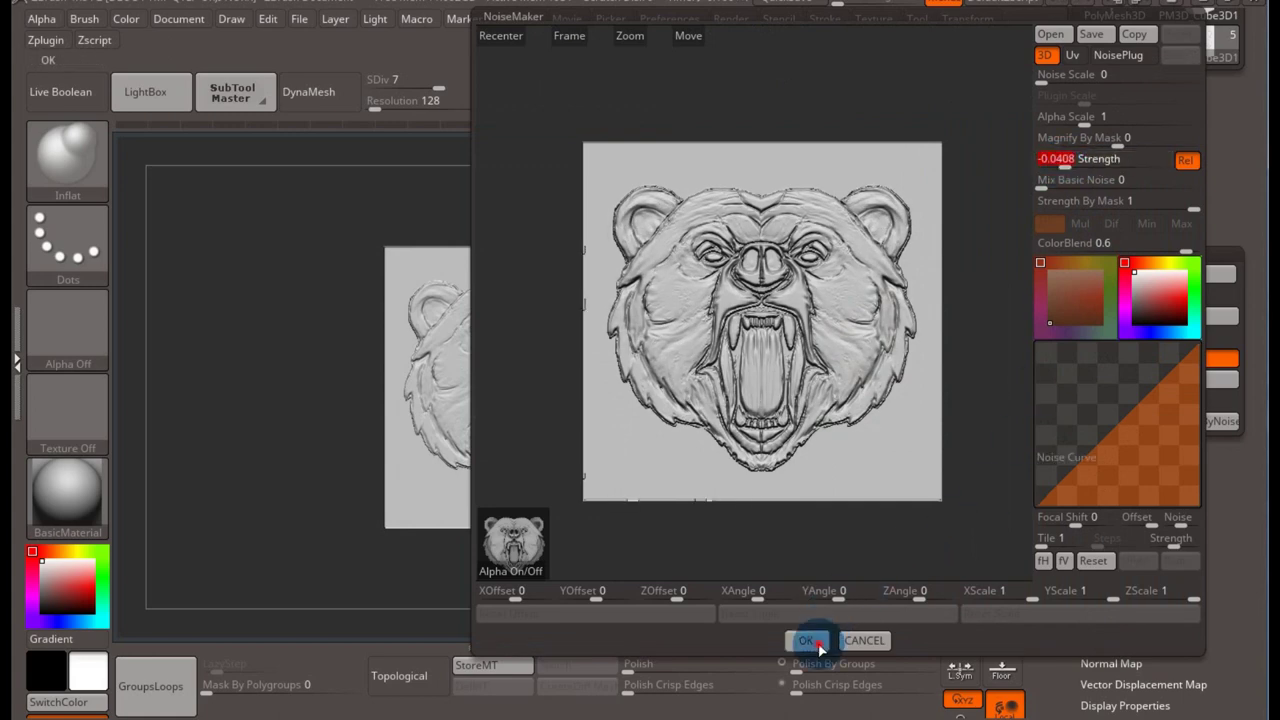
pyautogui.click(808, 641)
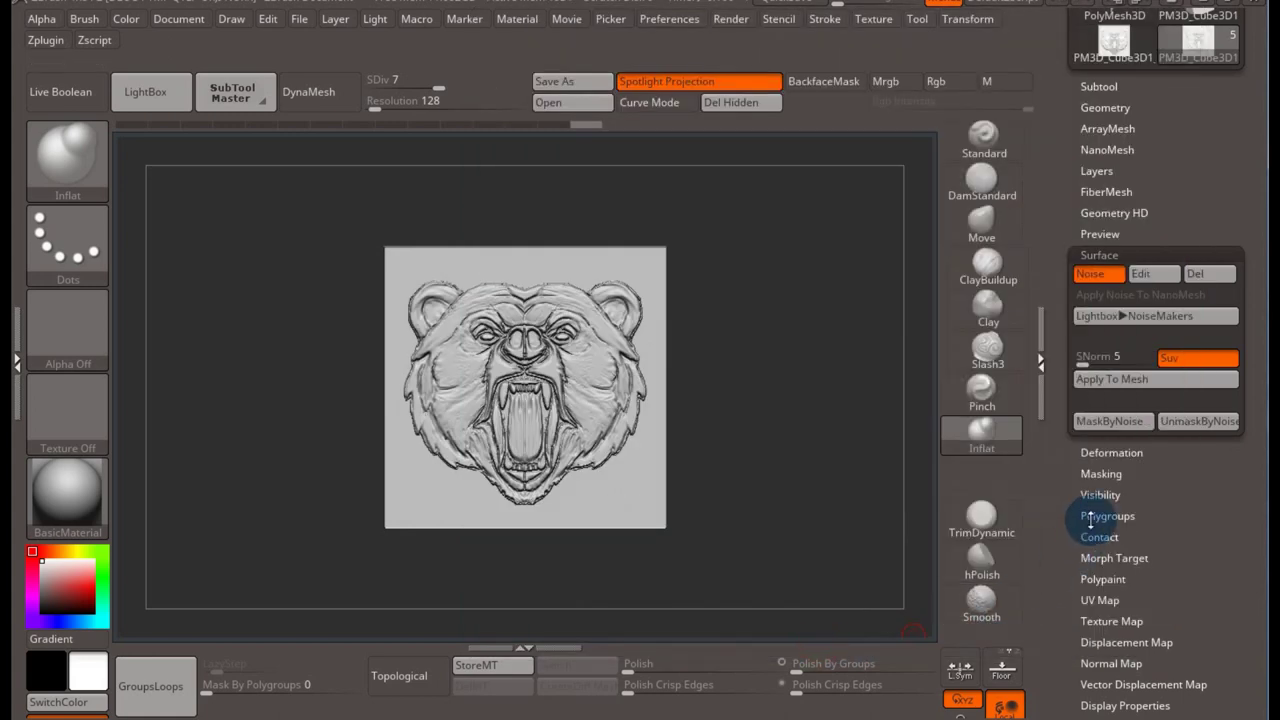
pyautogui.click(1107, 382)
pyautogui.moveTo(786, 350)
pyautogui.mouseDown()
pyautogui.moveTo(709, 366)
pyautogui.moveTo(766, 349)
pyautogui.mouseUp()
pyautogui.press('f')
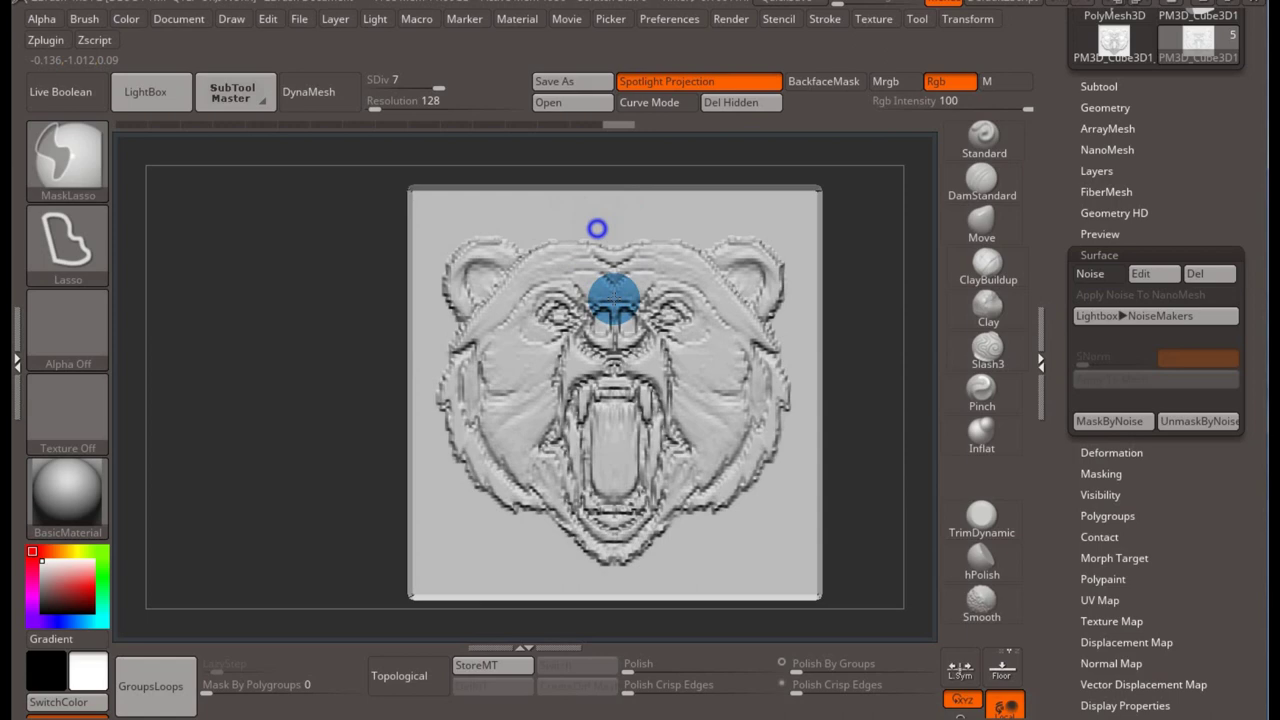
pyautogui.press('shift')
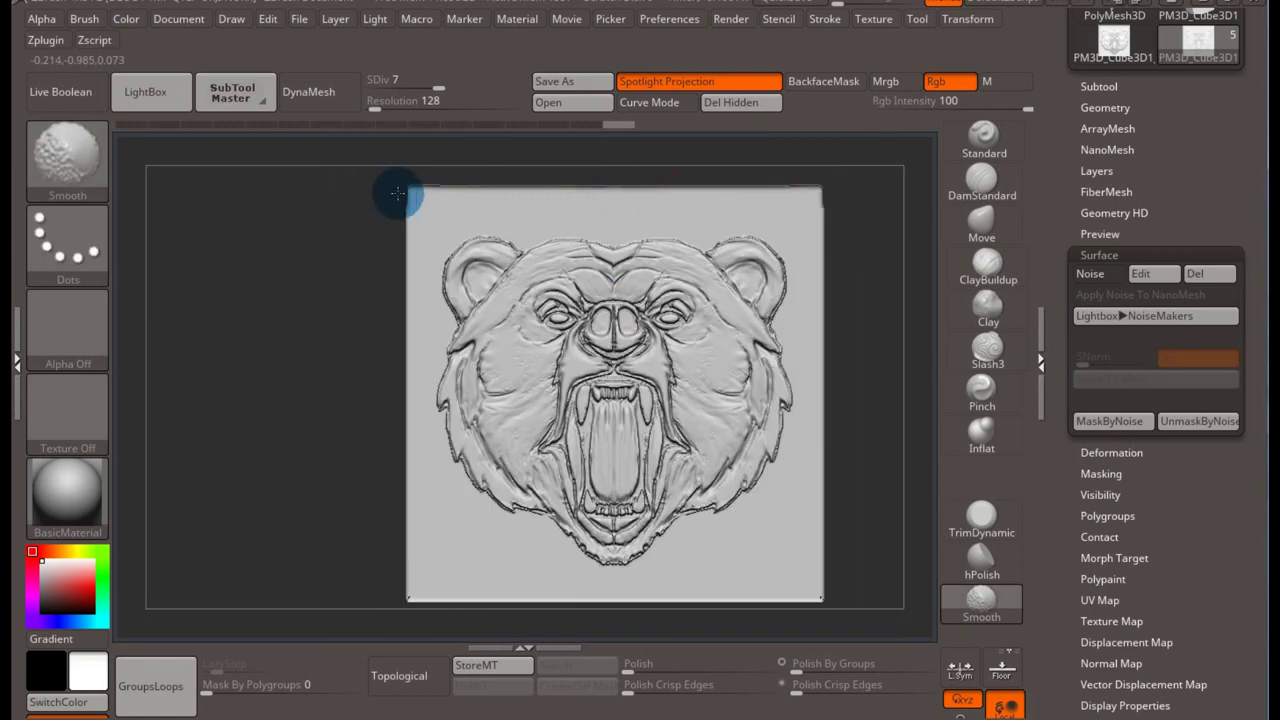
pyautogui.press('b')
pyautogui.press('i')
pyautogui.press('n')
pyautogui.press('ctrl')
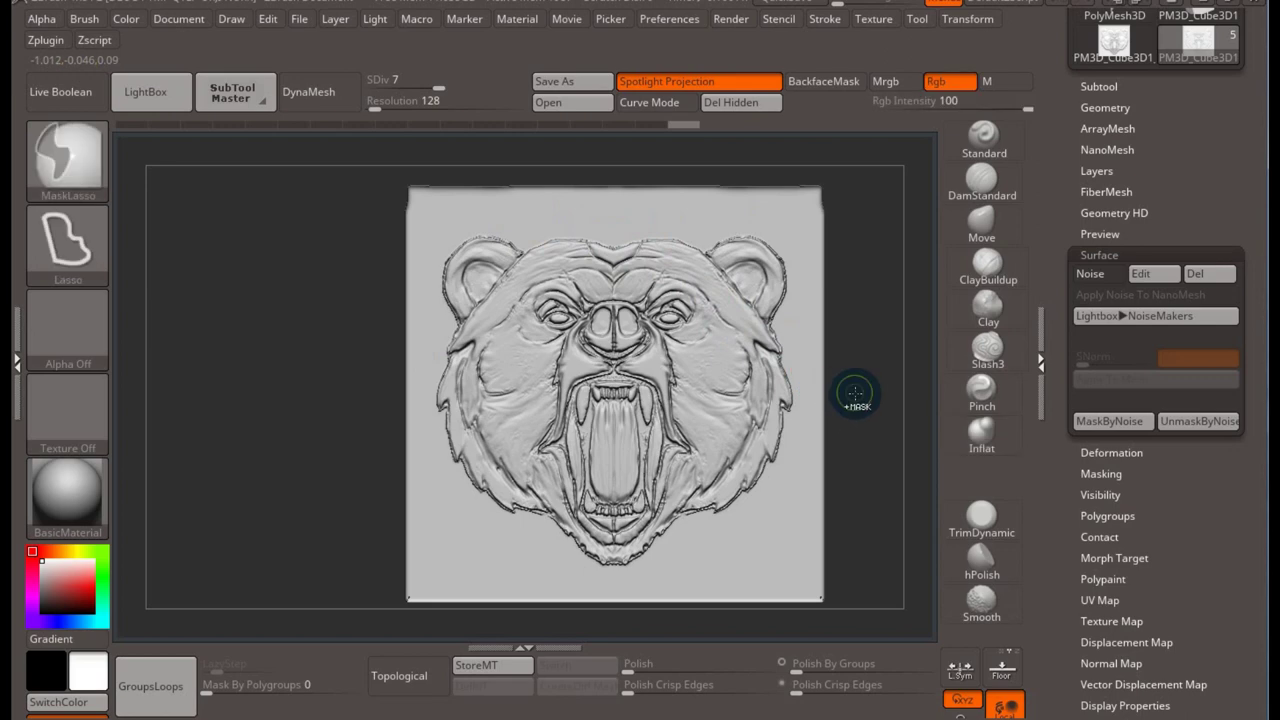
pyautogui.moveTo(846, 377)
pyautogui.mouseDown()
pyautogui.moveTo(771, 388)
pyautogui.moveTo(714, 377)
pyautogui.moveTo(760, 380)
pyautogui.moveTo(694, 417)
pyautogui.moveTo(672, 369)
pyautogui.moveTo(614, 391)
pyautogui.moveTo(762, 395)
pyautogui.moveTo(843, 428)
pyautogui.mouseUp()
pyautogui.press('ctrl')
pyautogui.keyDown('ctrl'); pyautogui.click(831, 394); pyautogui.keyUp('ctrl')
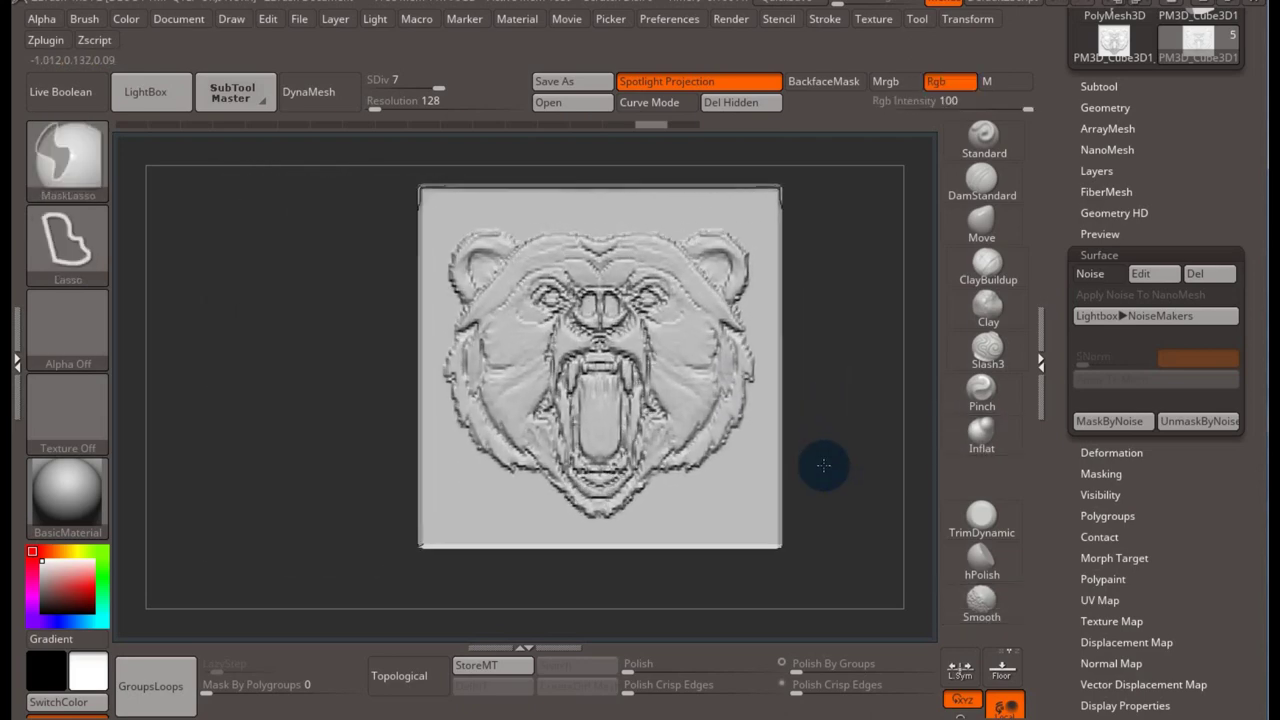
pyautogui.moveTo(847, 380)
pyautogui.keyDown('alt'); pyautogui.mouseDown()
pyautogui.moveTo(820, 434)
pyautogui.moveTo(821, 408)
pyautogui.mouseUp(); pyautogui.keyUp('alt')
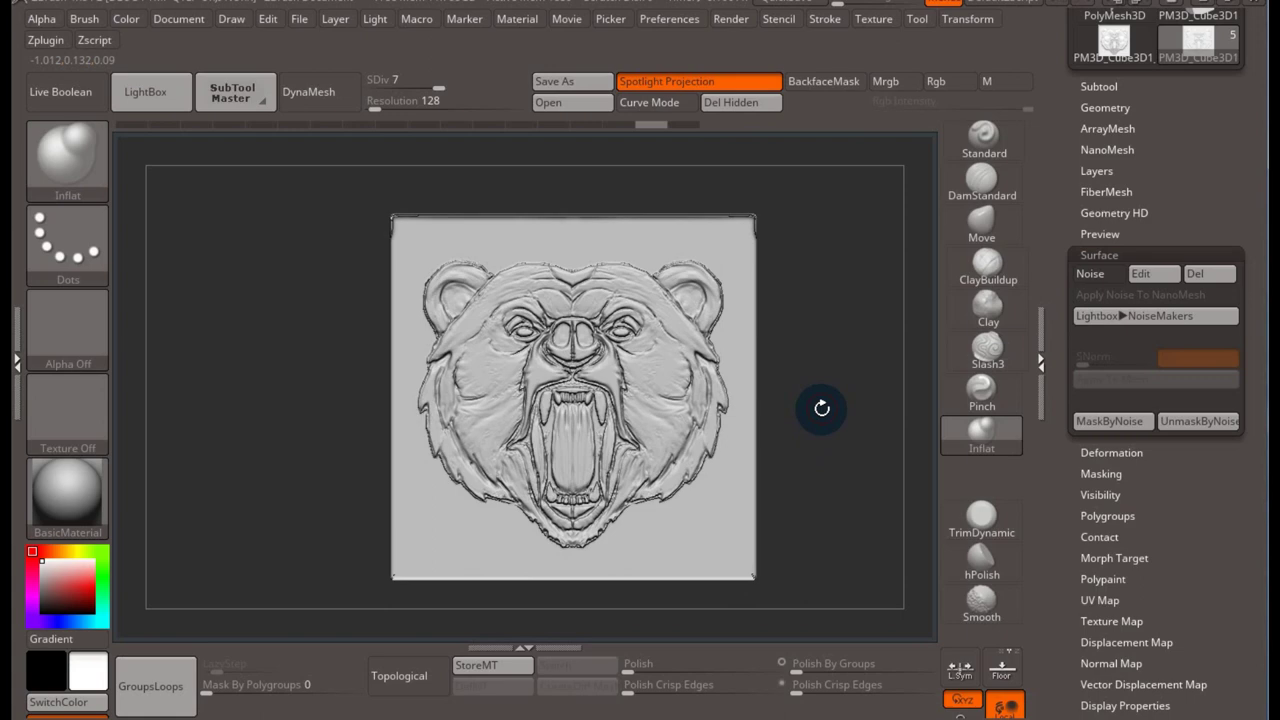
pyautogui.moveTo(791, 360)
pyautogui.mouseDown()
pyautogui.moveTo(814, 471)
pyautogui.moveTo(709, 366)
pyautogui.moveTo(631, 163)
pyautogui.moveTo(586, 343)
pyautogui.moveTo(571, 349)
pyautogui.moveTo(709, 491)
pyautogui.mouseUp()
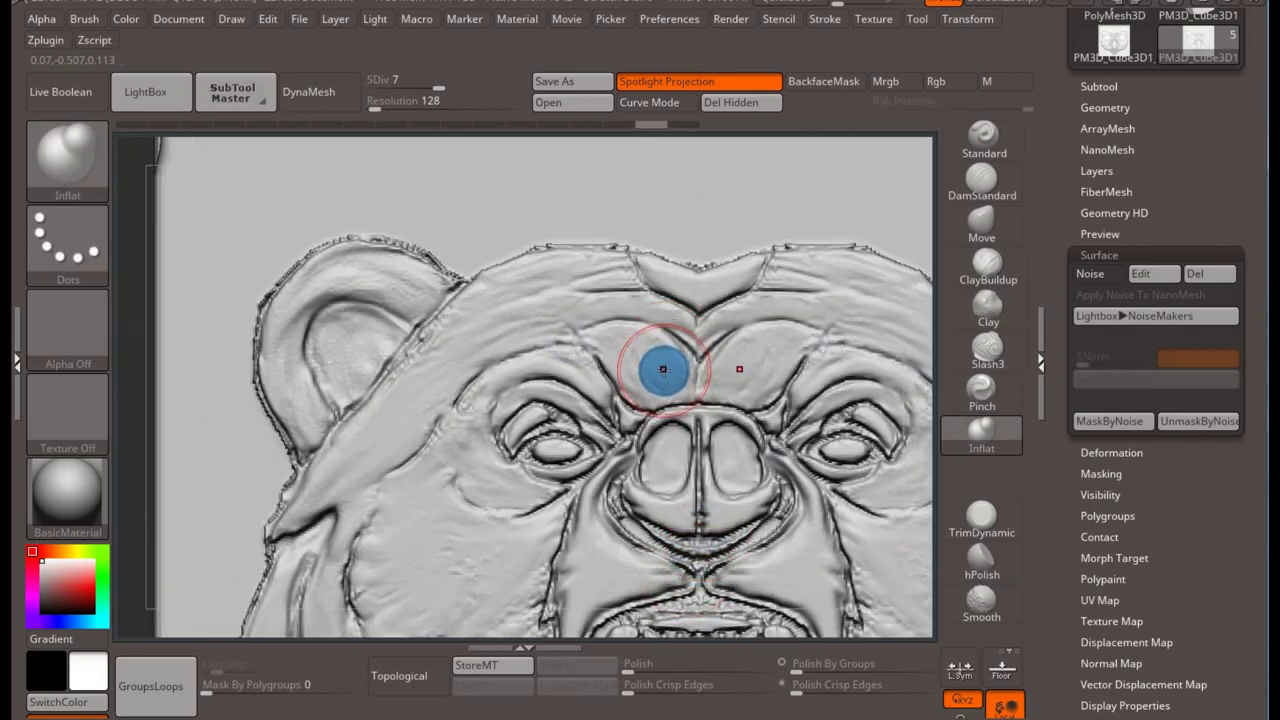
# - Set brush size to 5, return to the Inflat brush and frame the bear's face
pyautogui.moveTo(663, 370)
pyautogui.mouseDown()
pyautogui.moveTo(629, 229)
pyautogui.moveTo(497, 406)
pyautogui.moveTo(457, 363)
pyautogui.moveTo(543, 386)
pyautogui.moveTo(549, 294)
pyautogui.mouseUp()
pyautogui.press('b')
pyautogui.press('i')
pyautogui.press('n')
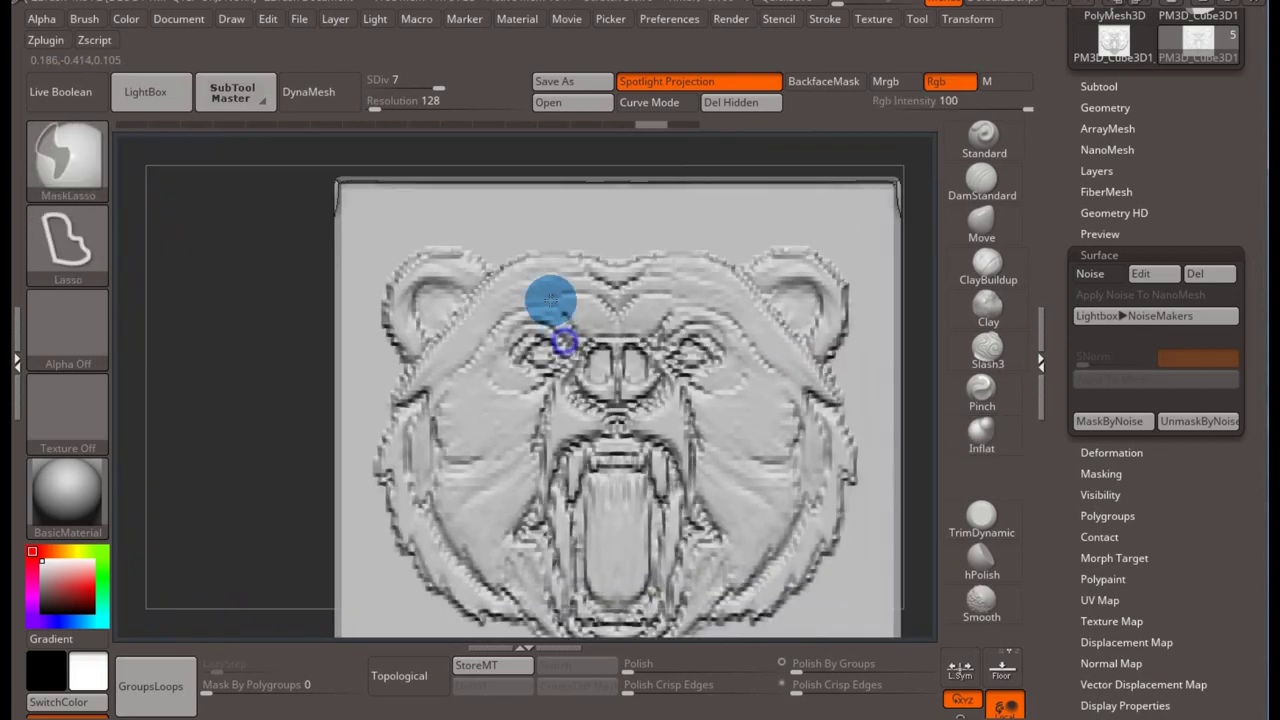
pyautogui.moveTo(543, 357)
pyautogui.mouseDown()
pyautogui.moveTo(582, 387)
pyautogui.moveTo(563, 400)
pyautogui.moveTo(563, 337)
pyautogui.moveTo(466, 391)
pyautogui.mouseUp()
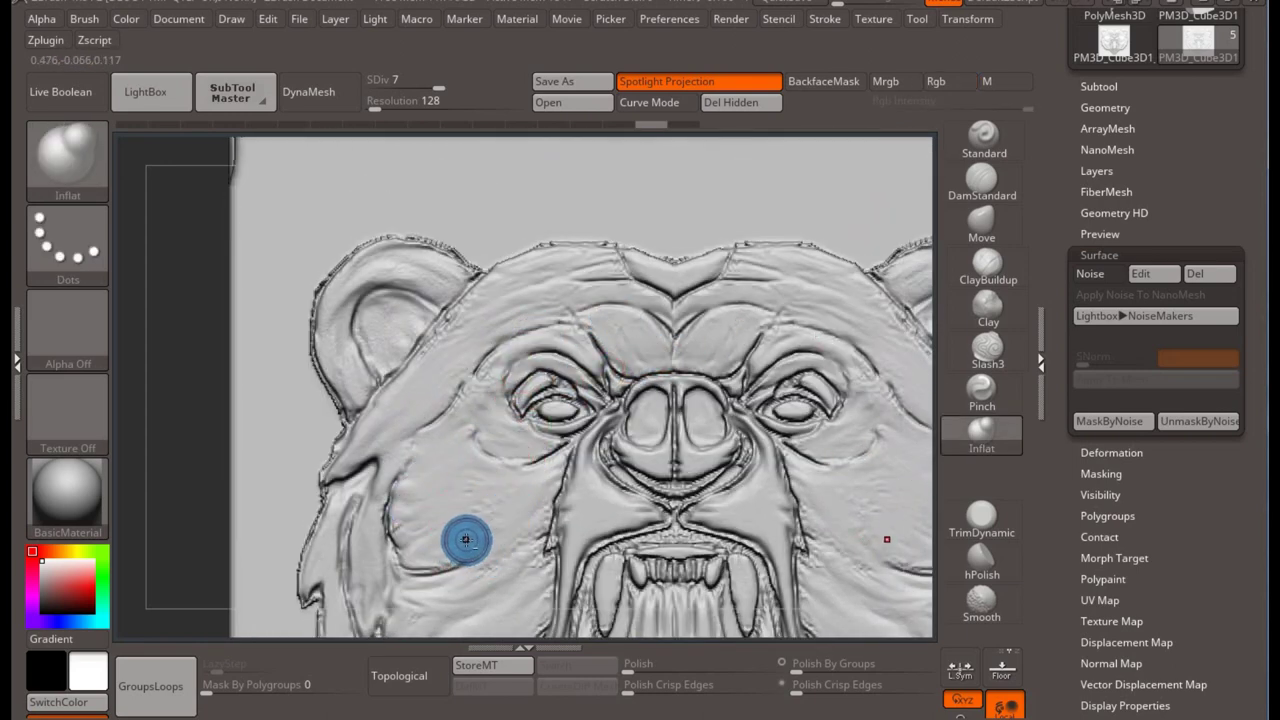
pyautogui.keyDown('alt'); pyautogui.moveTo(465, 540); pyautogui.dragTo(472, 431, button='right'); pyautogui.keyUp('alt')
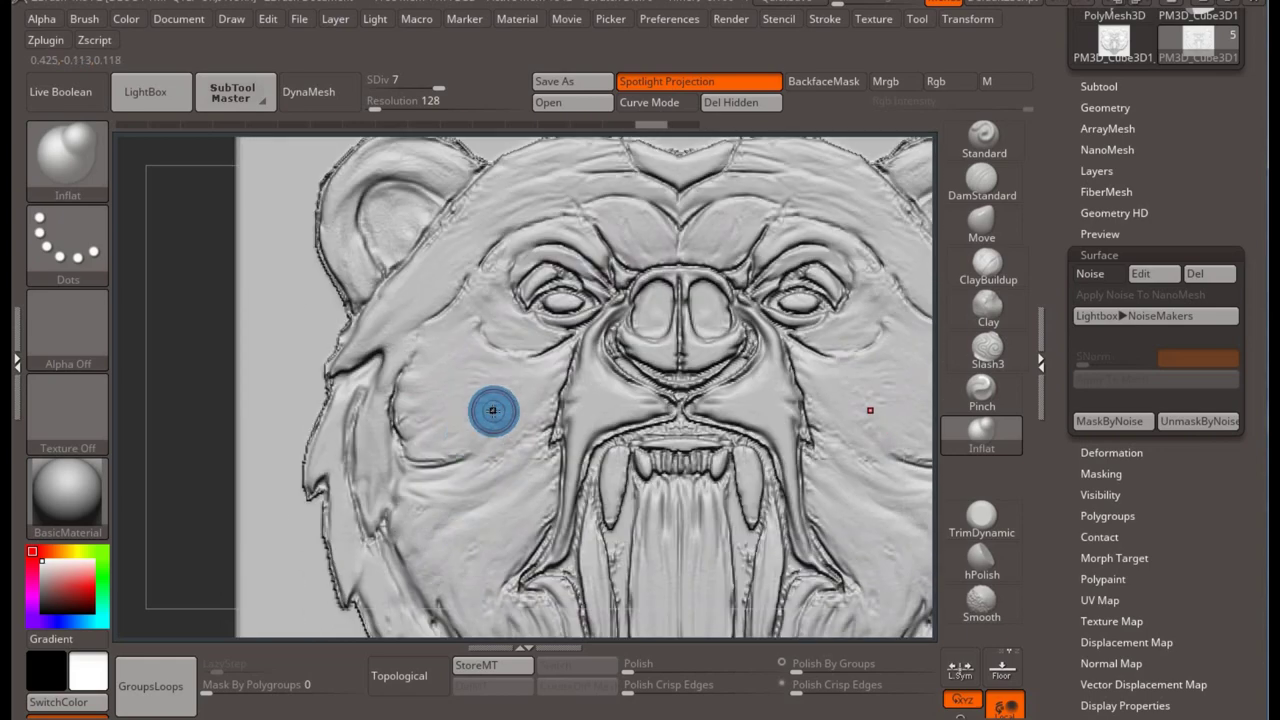
pyautogui.keyDown('ctrl'); pyautogui.moveTo(513, 394); pyautogui.dragTo(516, 466, button='right'); pyautogui.keyUp('ctrl')
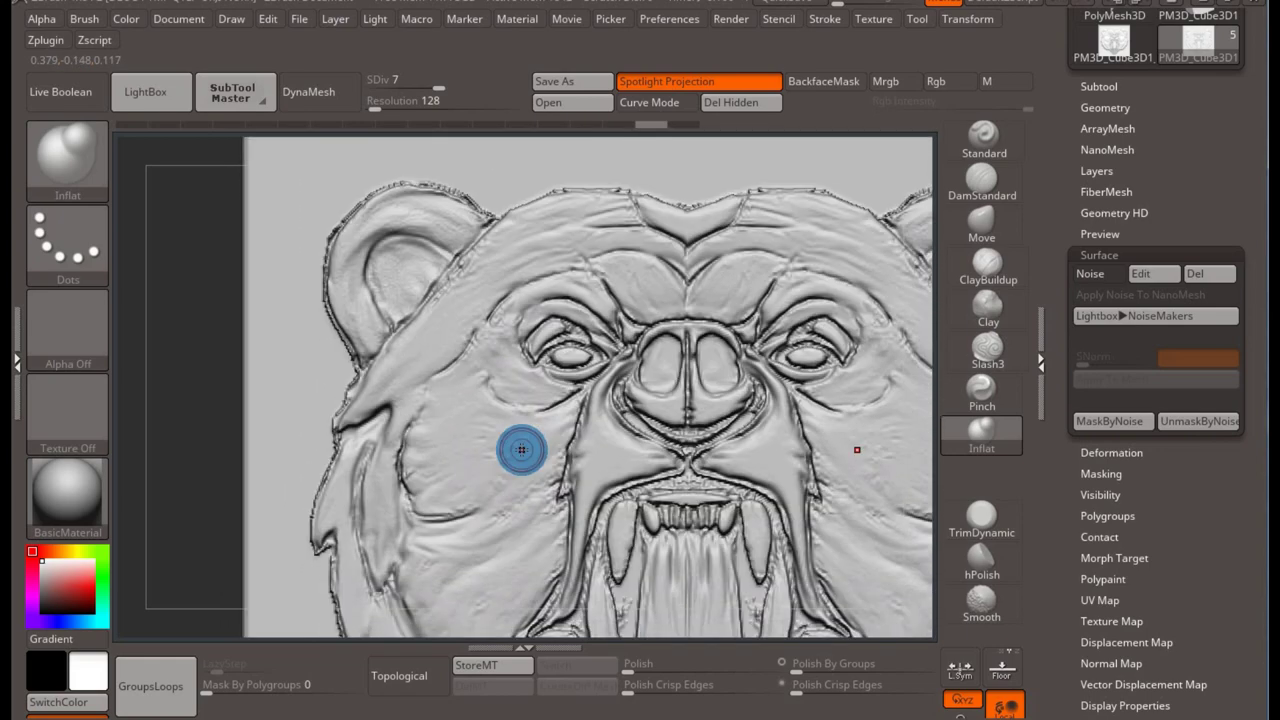
# - Smooth the bear's left cheek ridges, ear, surrounding fur and lower-left jaw
pyautogui.press('shift')
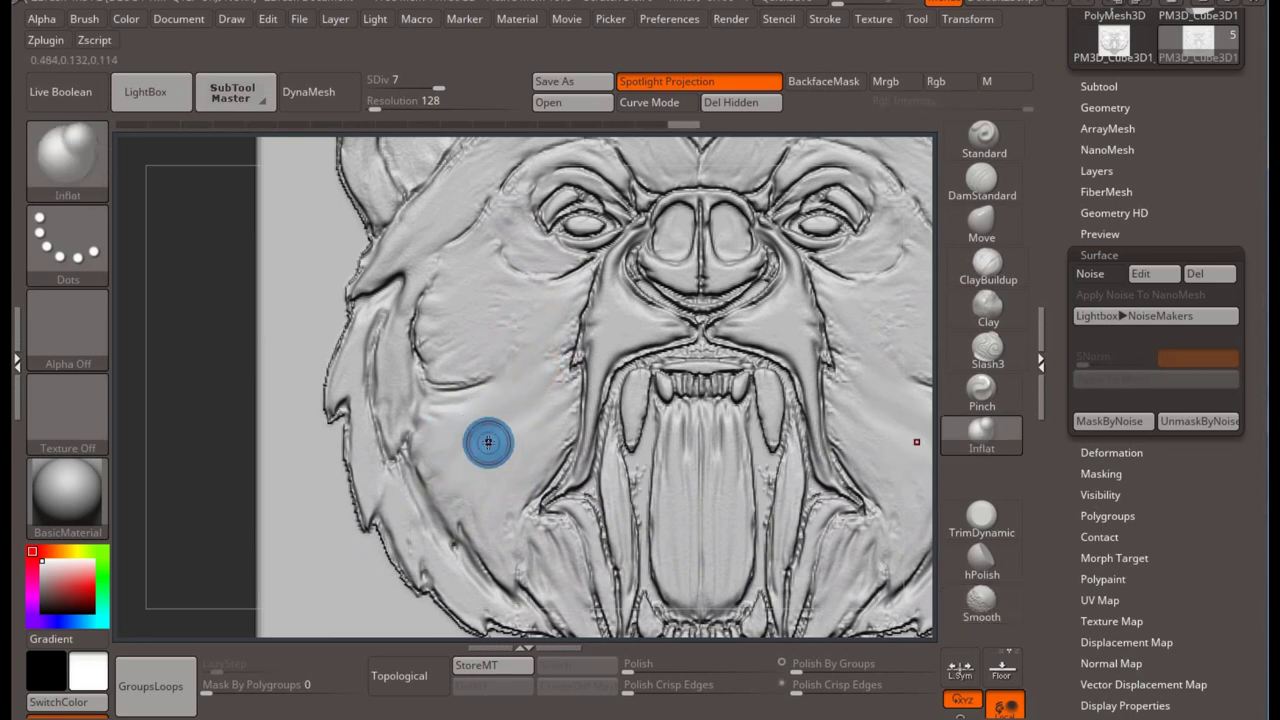
pyautogui.moveTo(458, 481)
pyautogui.keyDown('shift'); pyautogui.mouseDown()
pyautogui.moveTo(517, 443)
pyautogui.moveTo(497, 329)
pyautogui.moveTo(440, 294)
pyautogui.moveTo(512, 340)
pyautogui.mouseUp(); pyautogui.keyUp('shift')
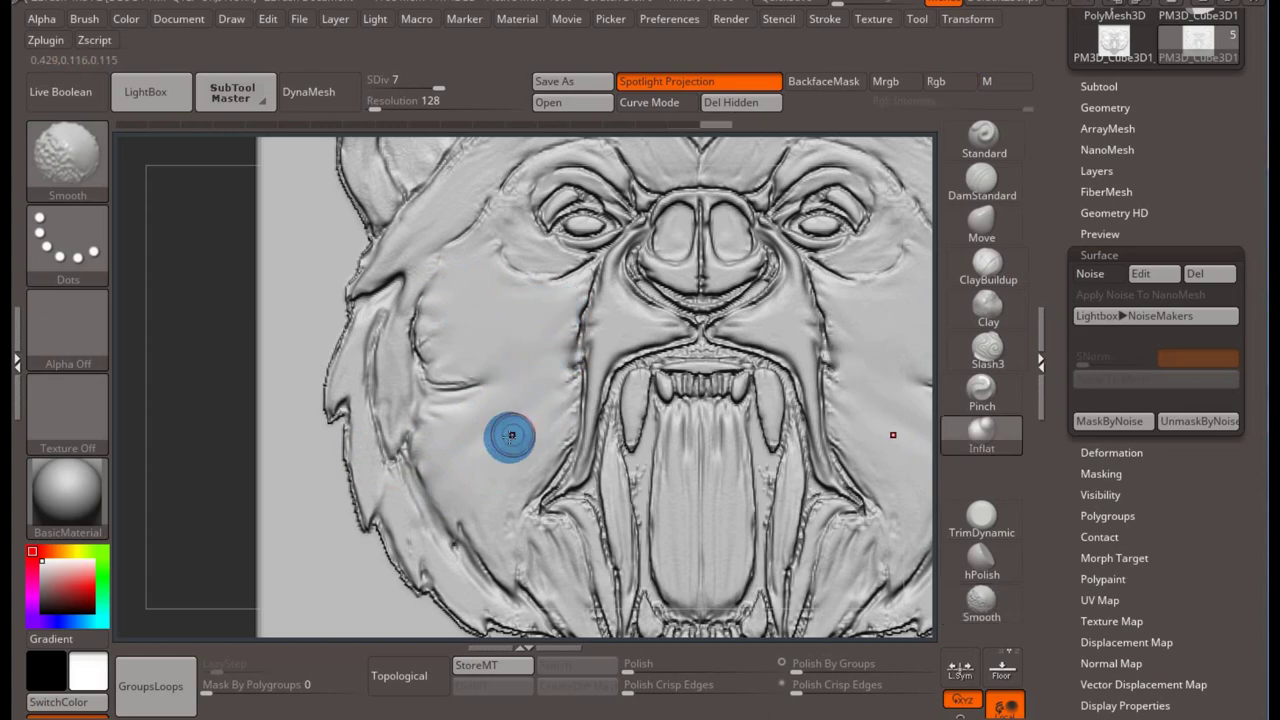
pyautogui.keyDown('alt'); pyautogui.moveTo(509, 437); pyautogui.dragTo(450, 570, button='right'); pyautogui.keyUp('alt')
pyautogui.keyDown('shift'); pyautogui.moveTo(450, 570); pyautogui.dragTo(480, 380); pyautogui.keyUp('shift')
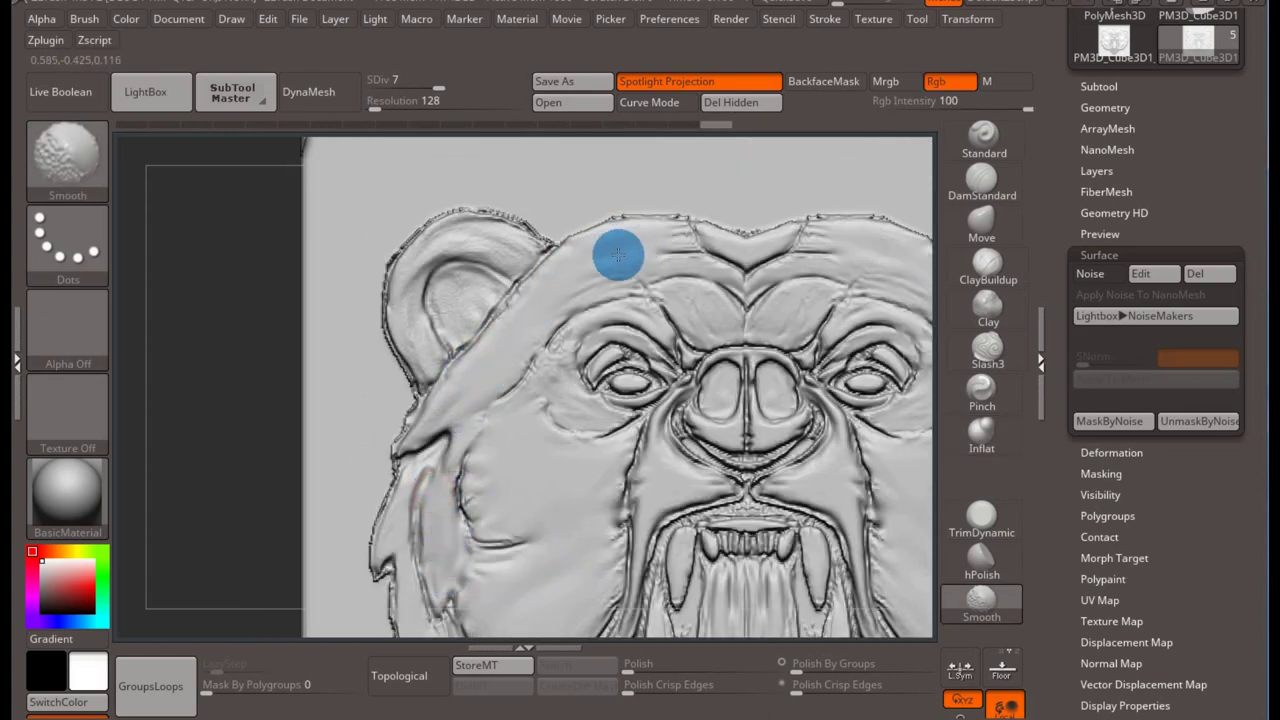
pyautogui.keyDown('alt'); pyautogui.moveTo(543, 344); pyautogui.dragTo(557, 294, button='right'); pyautogui.keyUp('alt')
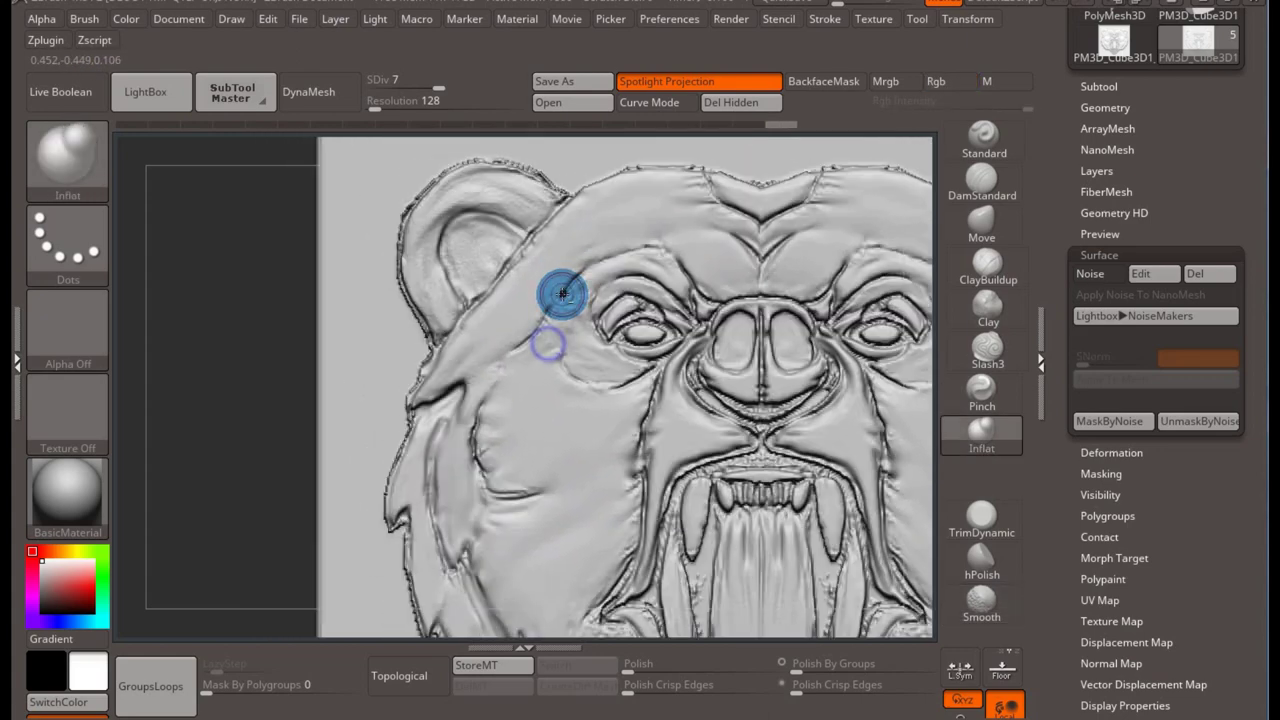
pyautogui.keyDown('shift'); pyautogui.moveTo(430, 259); pyautogui.dragTo(466, 249); pyautogui.keyUp('shift')
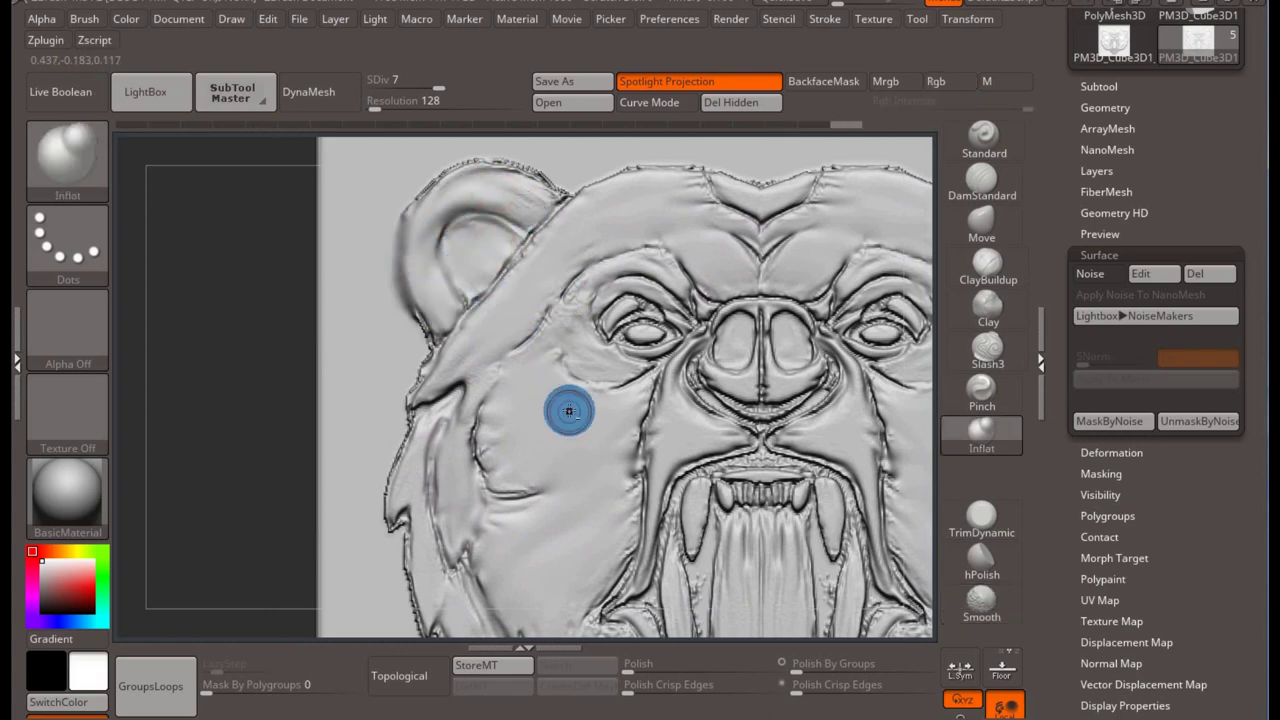
pyautogui.keyDown('alt'); pyautogui.moveTo(566, 409); pyautogui.dragTo(534, 331, button='right'); pyautogui.keyUp('alt')
pyautogui.moveTo(666, 429)
pyautogui.keyDown('shift'); pyautogui.mouseDown()
pyautogui.moveTo(512, 568)
pyautogui.moveTo(571, 591)
pyautogui.mouseUp(); pyautogui.keyUp('shift')
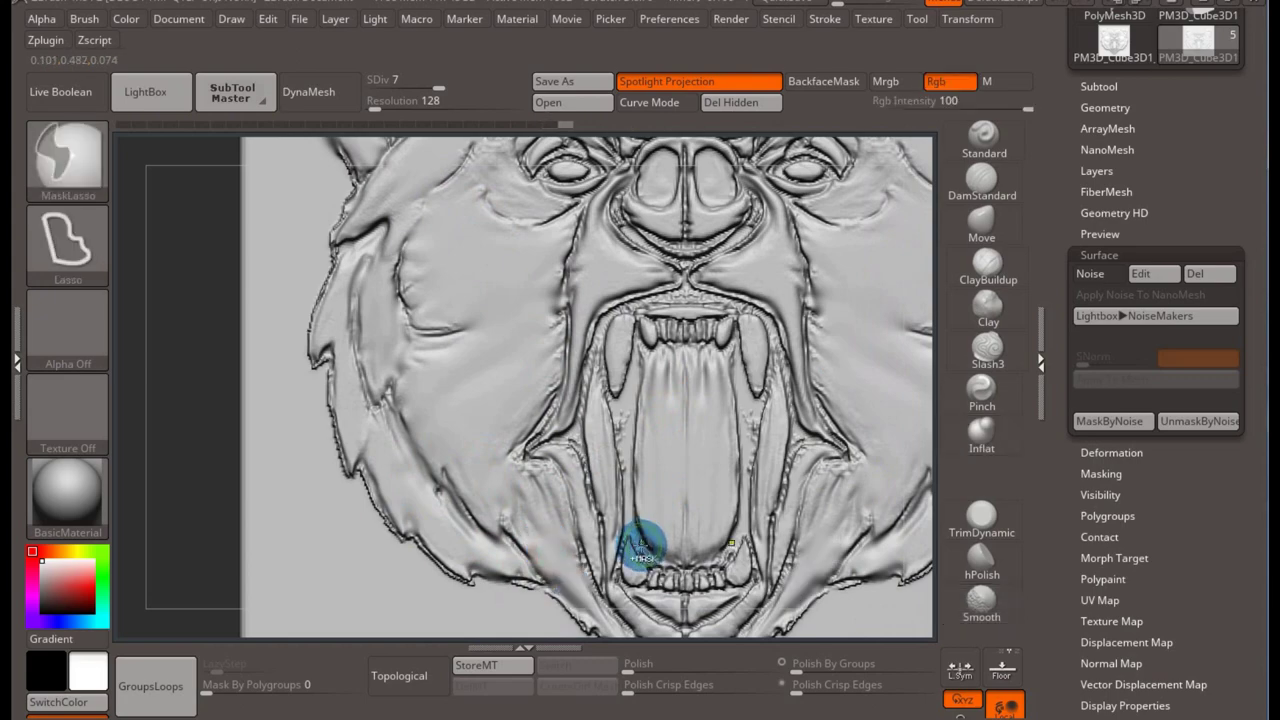
# - Inflate the relief in one stroke from the right cheek over the forehead to the left ear
pyautogui.press('0')
pyautogui.moveTo(508, 451)
pyautogui.mouseDown(button='right')
pyautogui.moveTo(508, 514)
pyautogui.moveTo(674, 429)
pyautogui.moveTo(832, 380)
pyautogui.moveTo(686, 571)
pyautogui.moveTo(766, 366)
pyautogui.moveTo(889, 374)
pyautogui.moveTo(856, 461)
pyautogui.moveTo(820, 343)
pyautogui.moveTo(800, 343)
pyautogui.moveTo(766, 383)
pyautogui.moveTo(857, 434)
pyautogui.moveTo(843, 449)
pyautogui.moveTo(466, 419)
pyautogui.mouseUp(button='right')
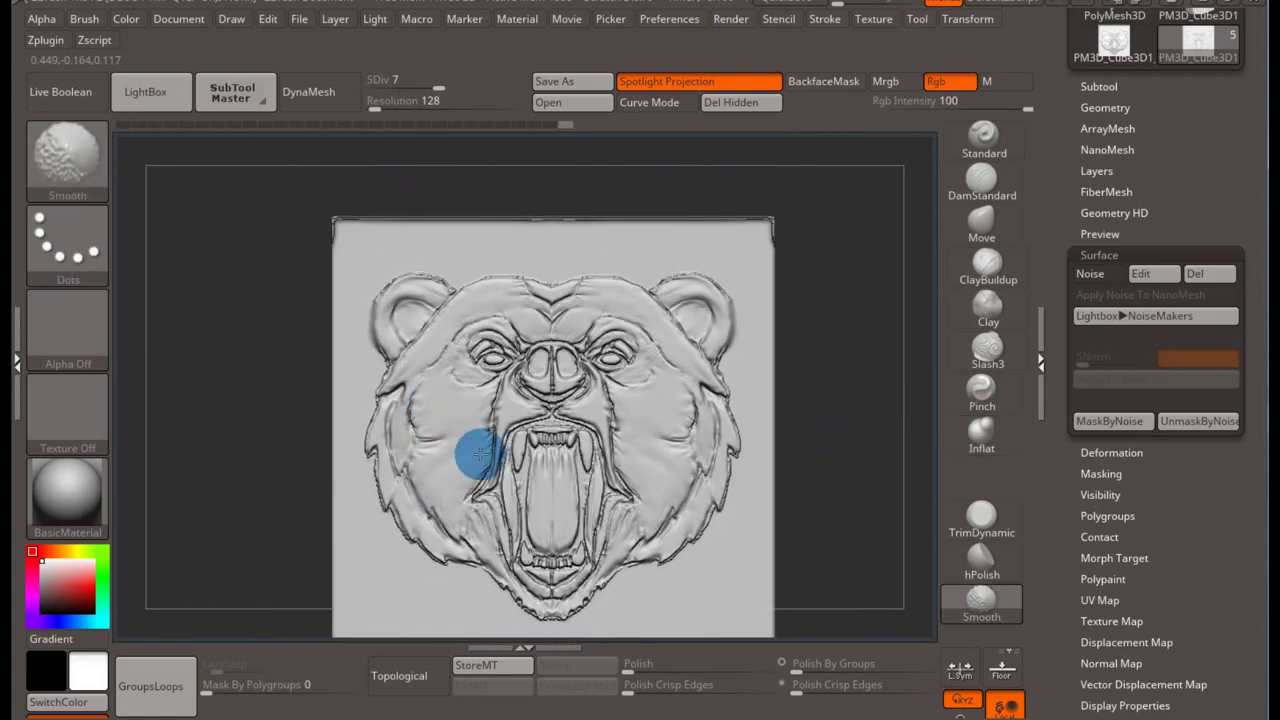
pyautogui.press('b')
pyautogui.press('i')
pyautogui.press('n')
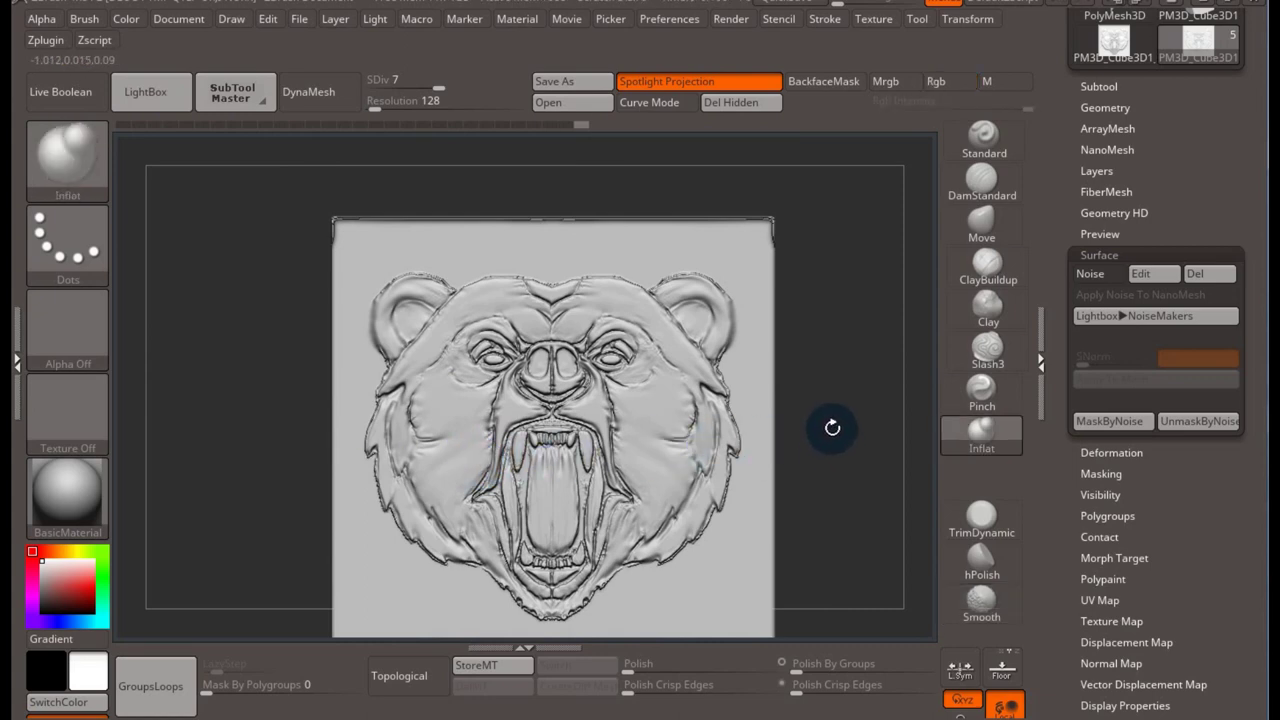
pyautogui.moveTo(751, 421)
pyautogui.mouseDown()
pyautogui.moveTo(467, 349)
pyautogui.moveTo(534, 291)
pyautogui.moveTo(487, 272)
pyautogui.moveTo(390, 366)
pyautogui.moveTo(434, 517)
pyautogui.moveTo(537, 606)
pyautogui.mouseUp()
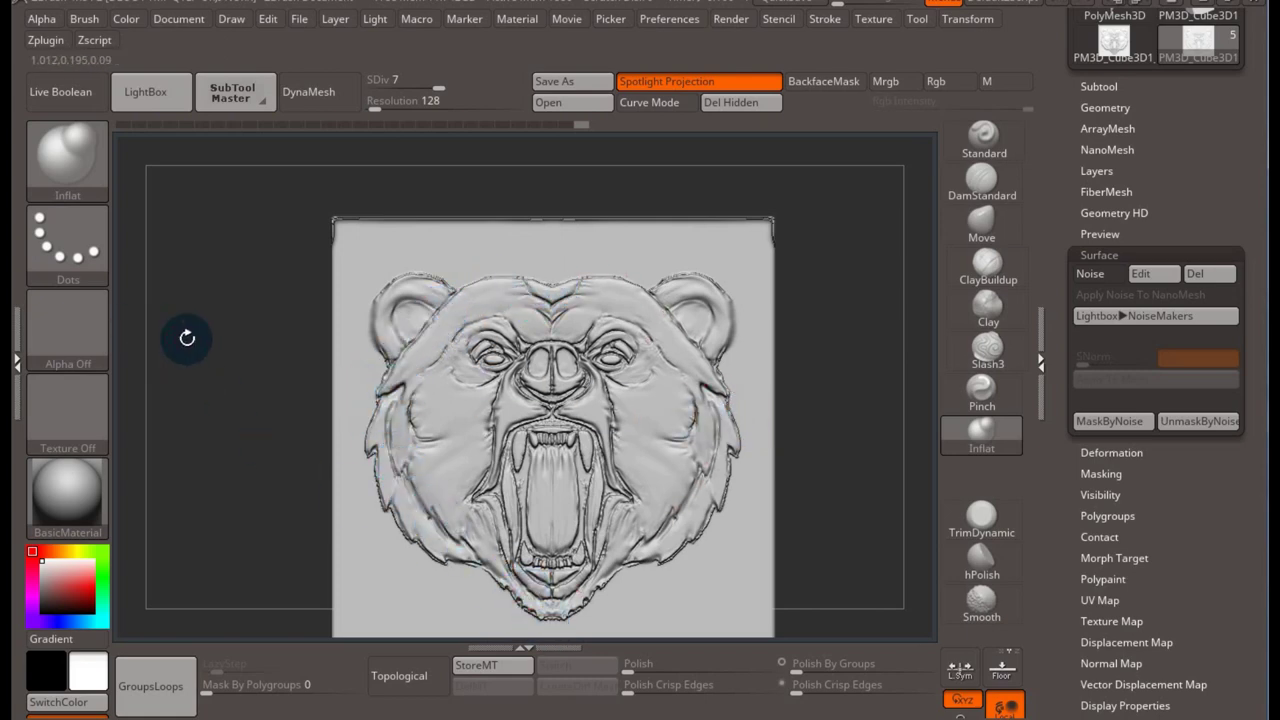
pyautogui.press('ctrl')
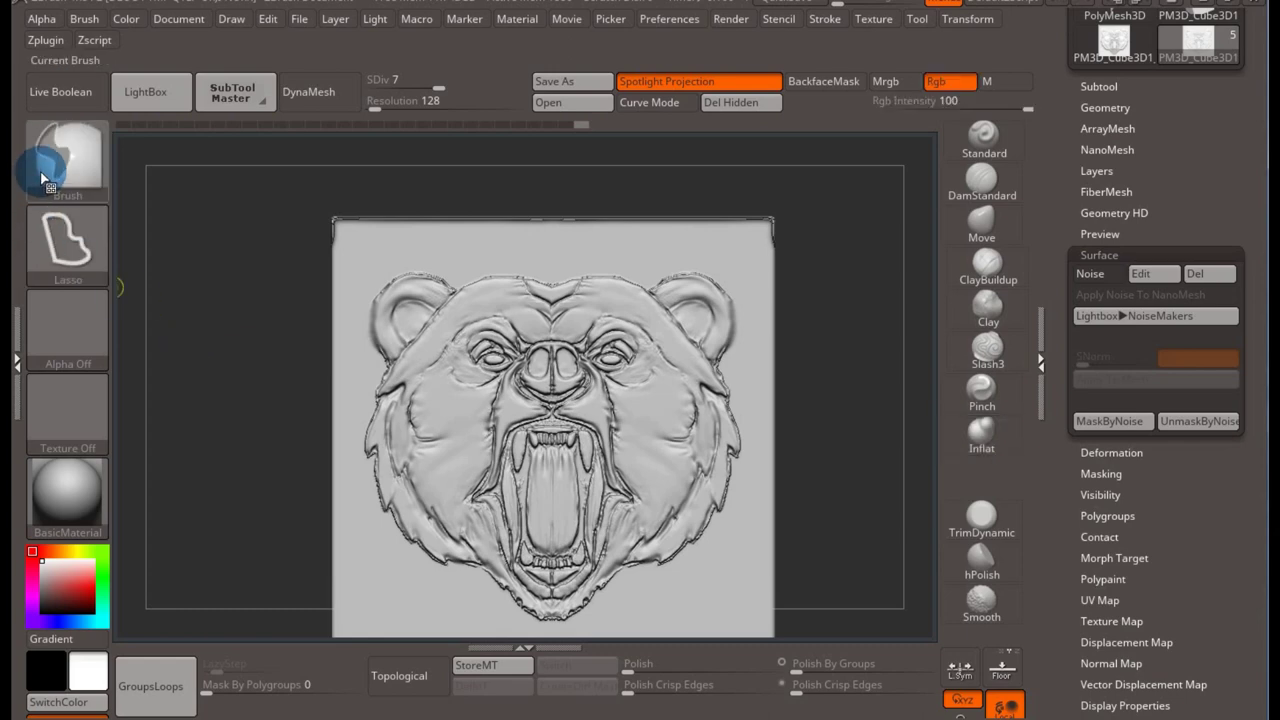
# - Lasso-mask the bear's face with MaskLasso, then invert the mask onto the plate
pyautogui.click(76, 150)
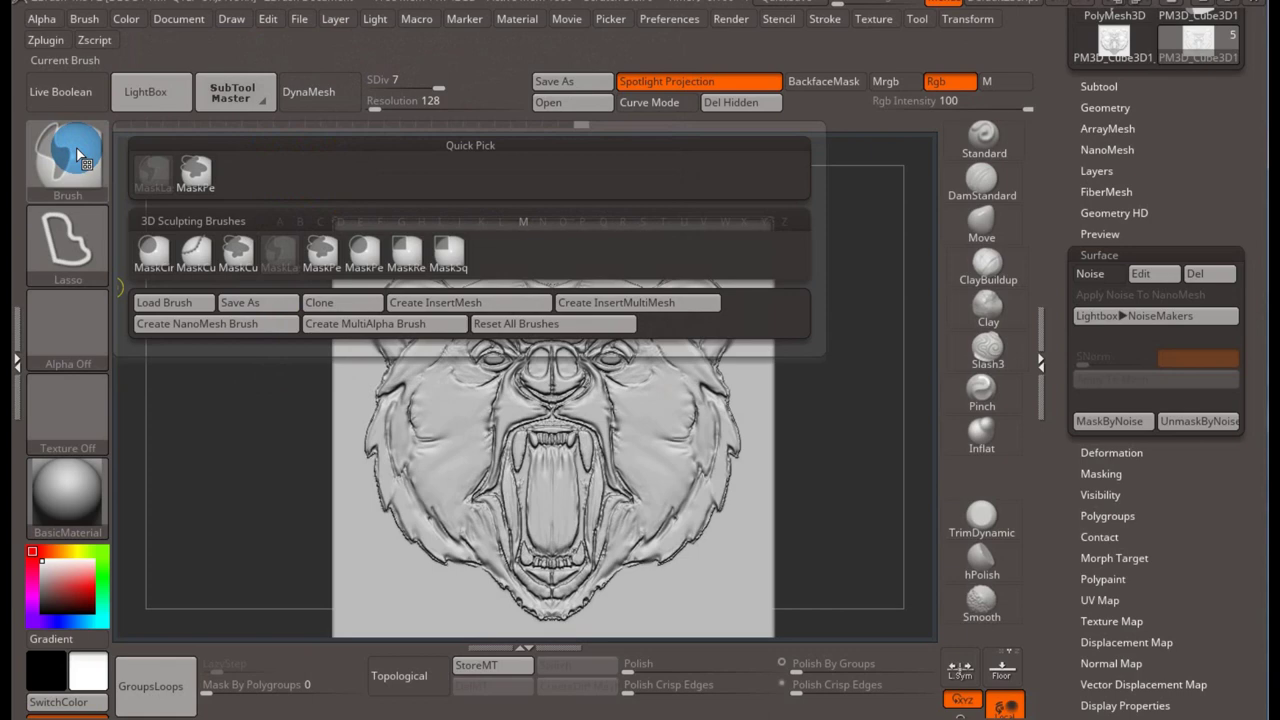
pyautogui.press('ctrl')
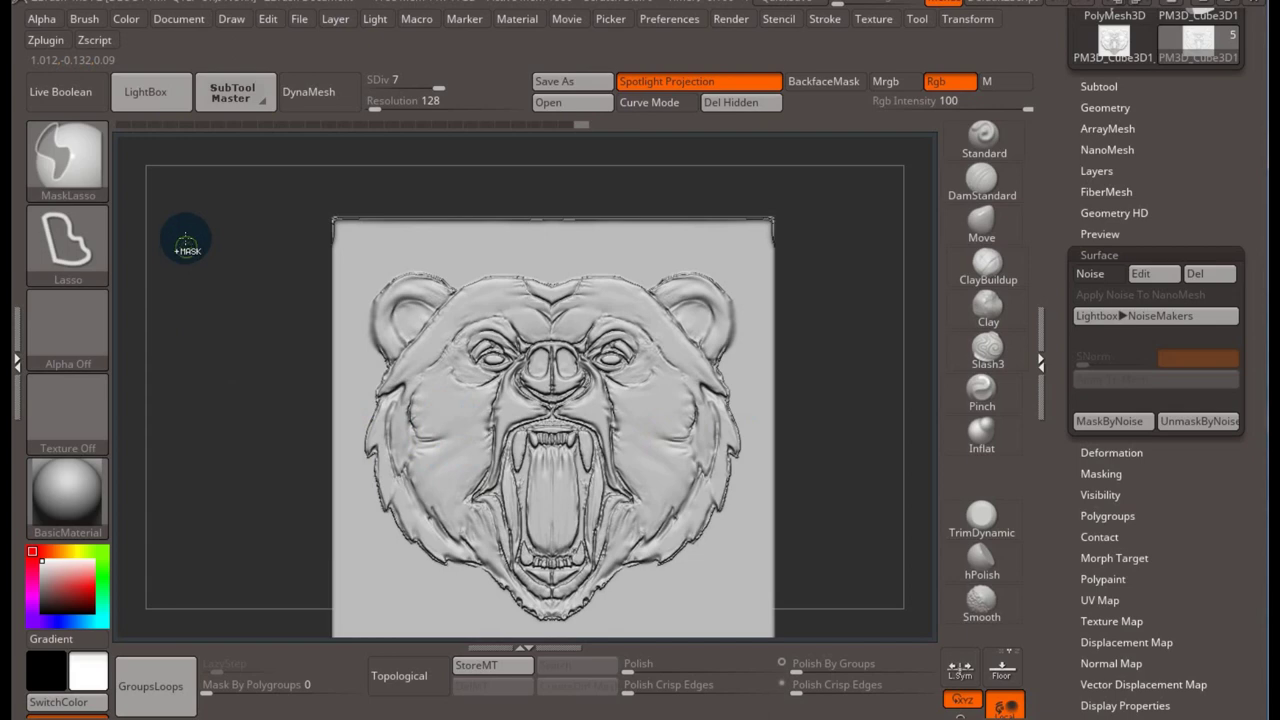
pyautogui.click(76, 160)
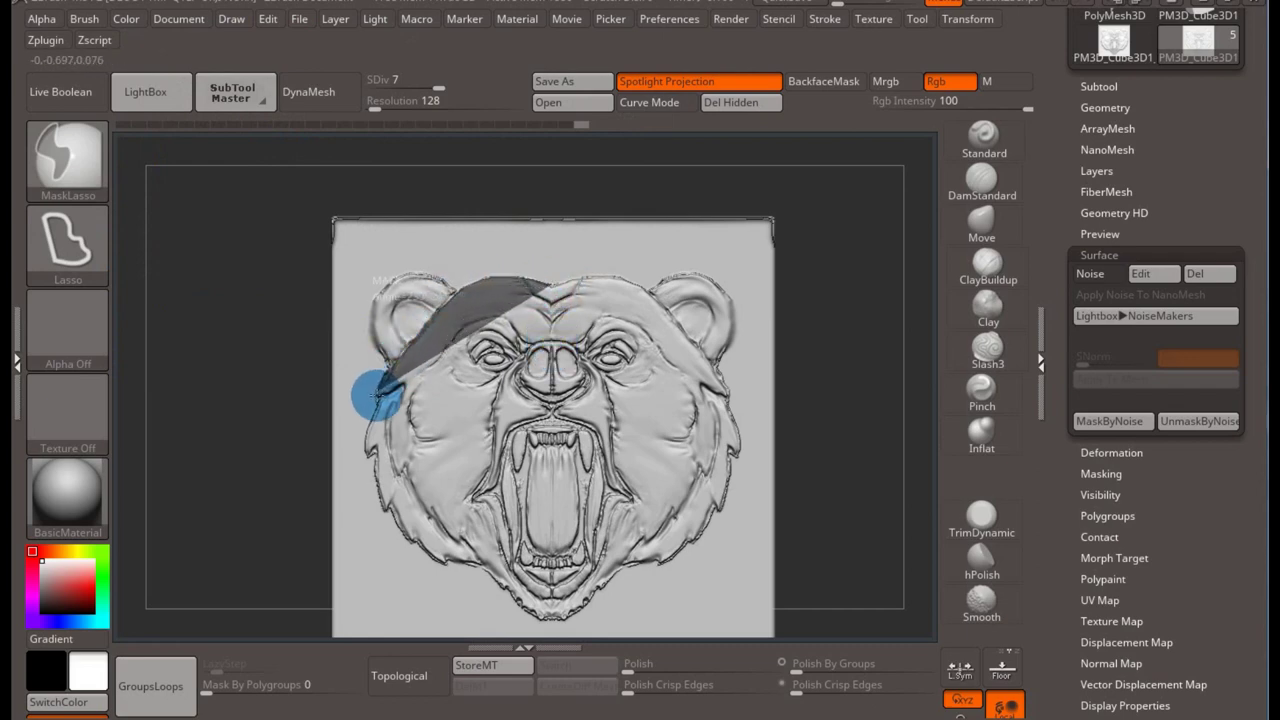
pyautogui.moveTo(388, 424)
pyautogui.keyDown('ctrl'); pyautogui.mouseDown()
pyautogui.moveTo(401, 474)
pyautogui.moveTo(500, 591)
pyautogui.moveTo(569, 620)
pyautogui.mouseUp(); pyautogui.keyUp('ctrl')
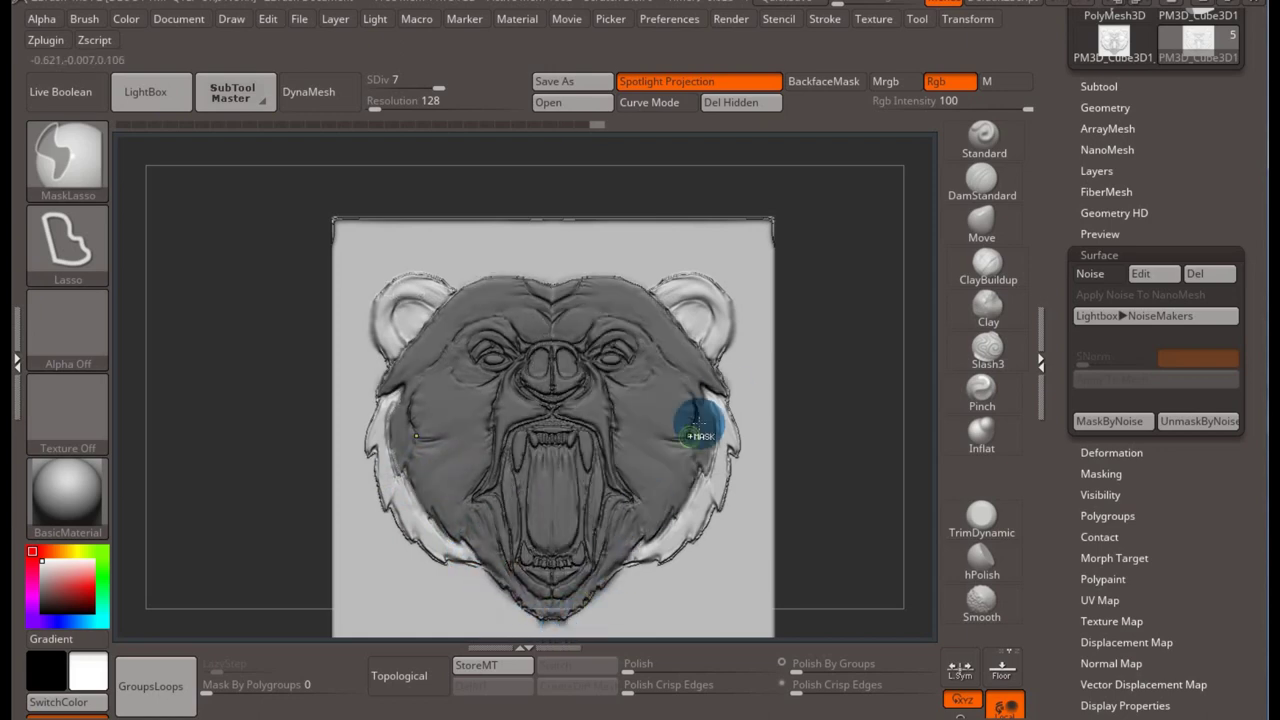
pyautogui.press('ctrl')
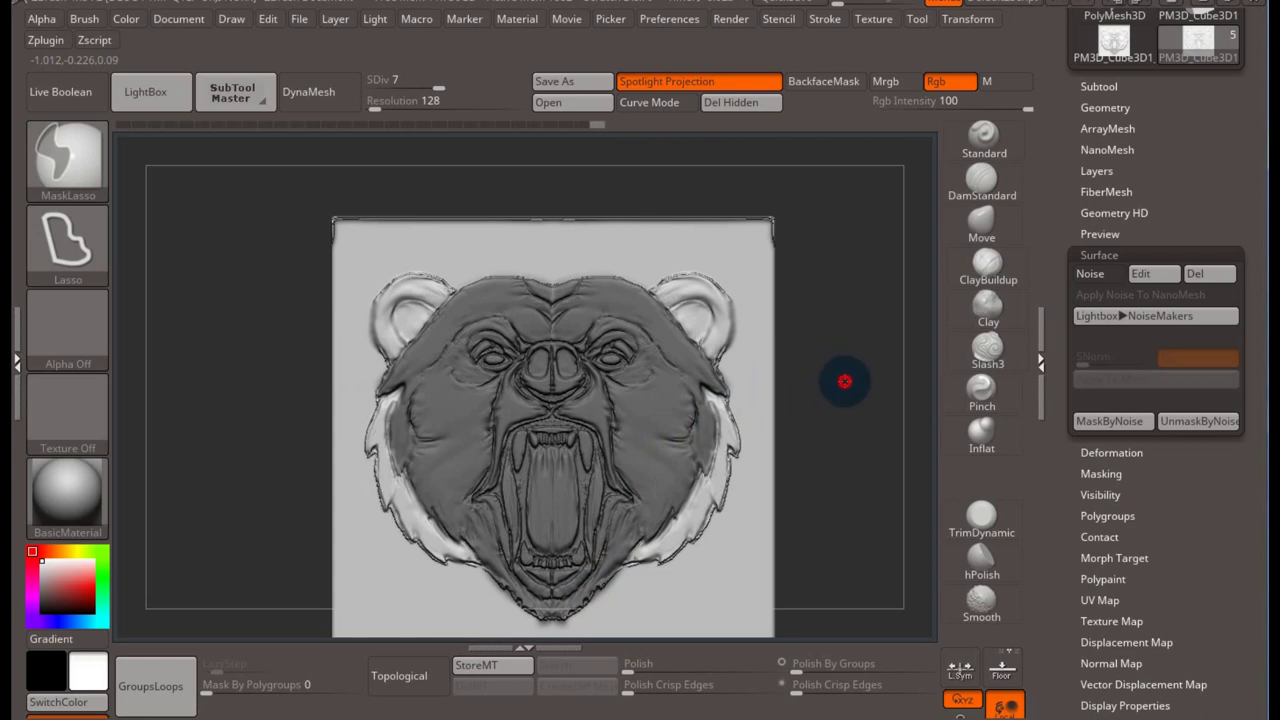
pyautogui.keyDown('ctrl'); pyautogui.click(845, 381); pyautogui.keyUp('ctrl')
pyautogui.moveTo(845, 378)
pyautogui.mouseDown()
pyautogui.moveTo(670, 440)
pyautogui.moveTo(643, 400)
pyautogui.mouseUp()
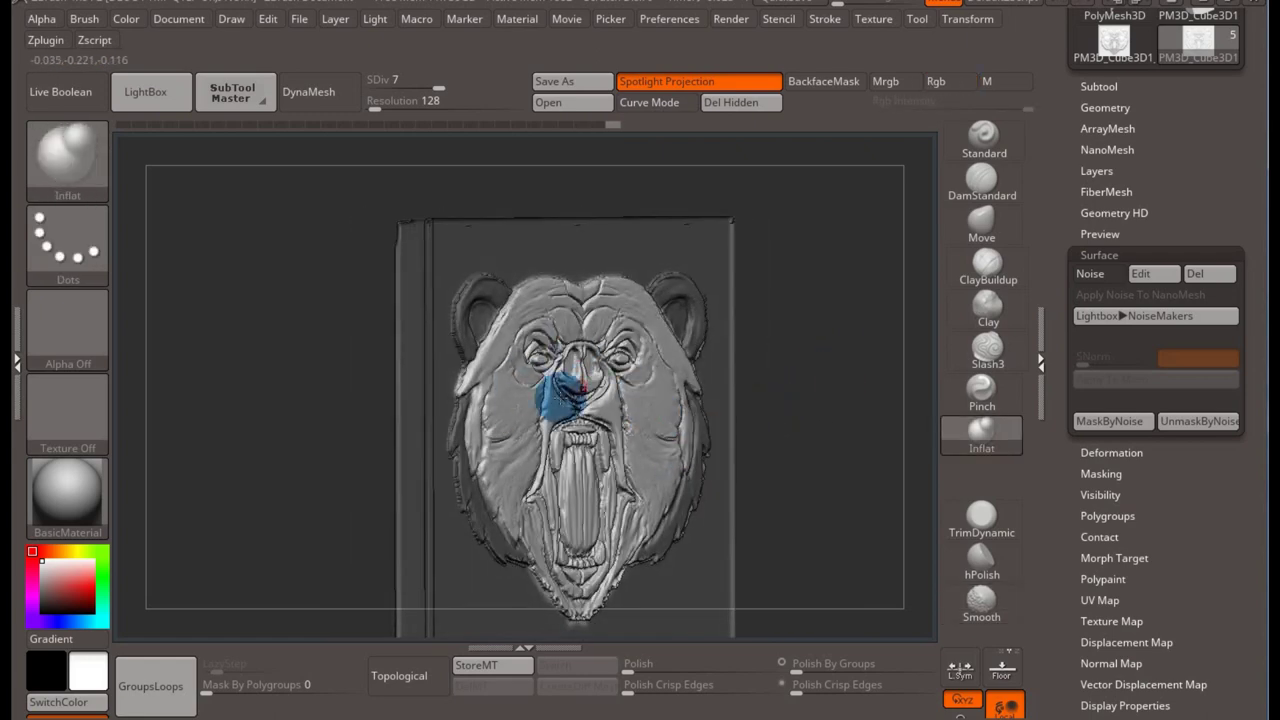
# - Turn the plate edge-on and lasso-mask across its depth from the side view
pyautogui.keyDown('alt'); pyautogui.moveTo(766, 400); pyautogui.dragTo(731, 380); pyautogui.keyUp('alt')
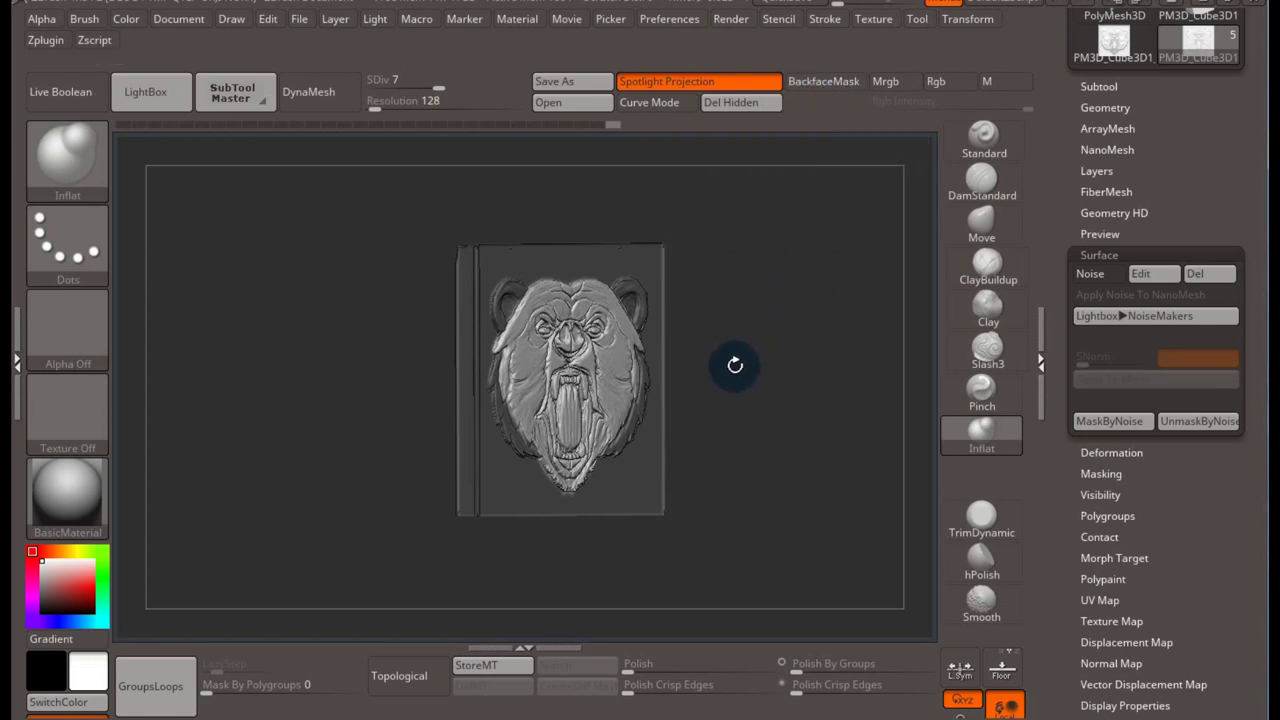
pyautogui.keyDown('shift'); pyautogui.moveTo(735, 365); pyautogui.dragTo(829, 380); pyautogui.keyUp('shift')
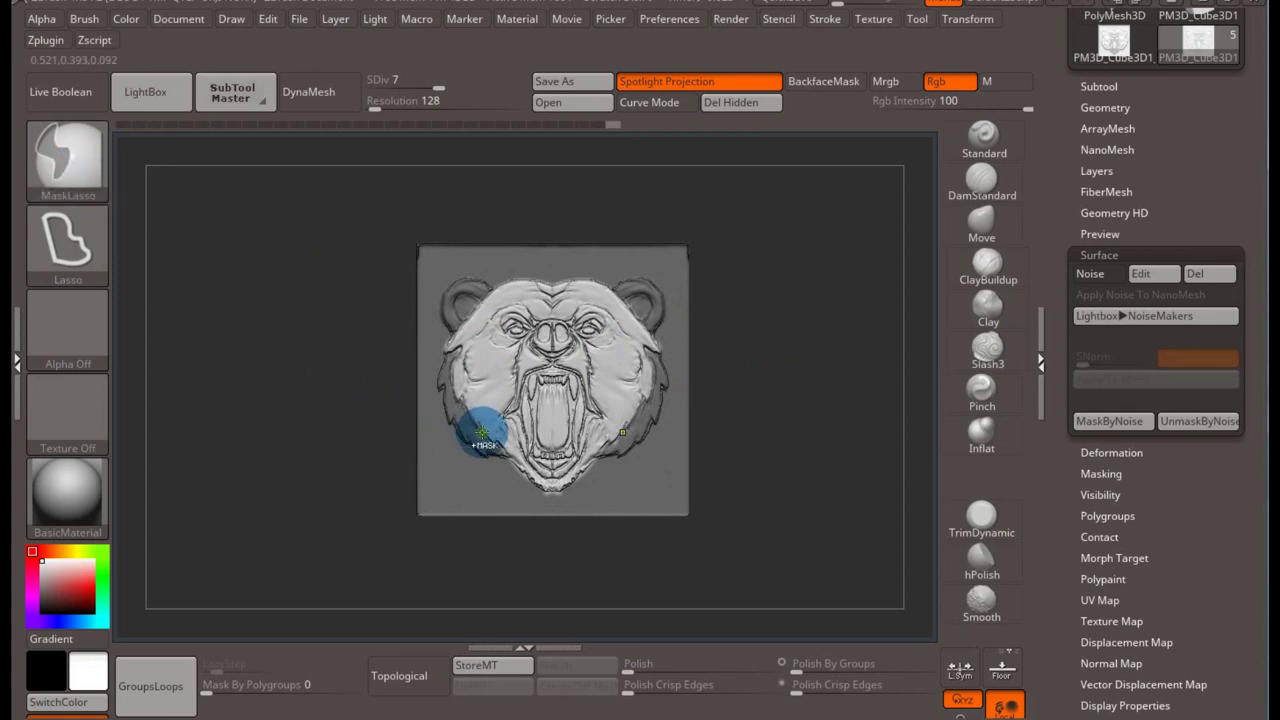
pyautogui.keyDown('shift'); pyautogui.moveTo(777, 397); pyautogui.dragTo(694, 397); pyautogui.keyUp('shift')
pyautogui.moveTo(734, 209)
pyautogui.keyDown('ctrl'); pyautogui.mouseDown()
pyautogui.moveTo(594, 623)
pyautogui.moveTo(554, 543)
pyautogui.moveTo(551, 246)
pyautogui.mouseUp(); pyautogui.keyUp('ctrl')
pyautogui.moveTo(730, 379)
pyautogui.mouseDown()
pyautogui.moveTo(672, 395)
pyautogui.moveTo(806, 383)
pyautogui.moveTo(723, 369)
pyautogui.moveTo(737, 374)
pyautogui.moveTo(634, 383)
pyautogui.moveTo(763, 387)
pyautogui.mouseUp()
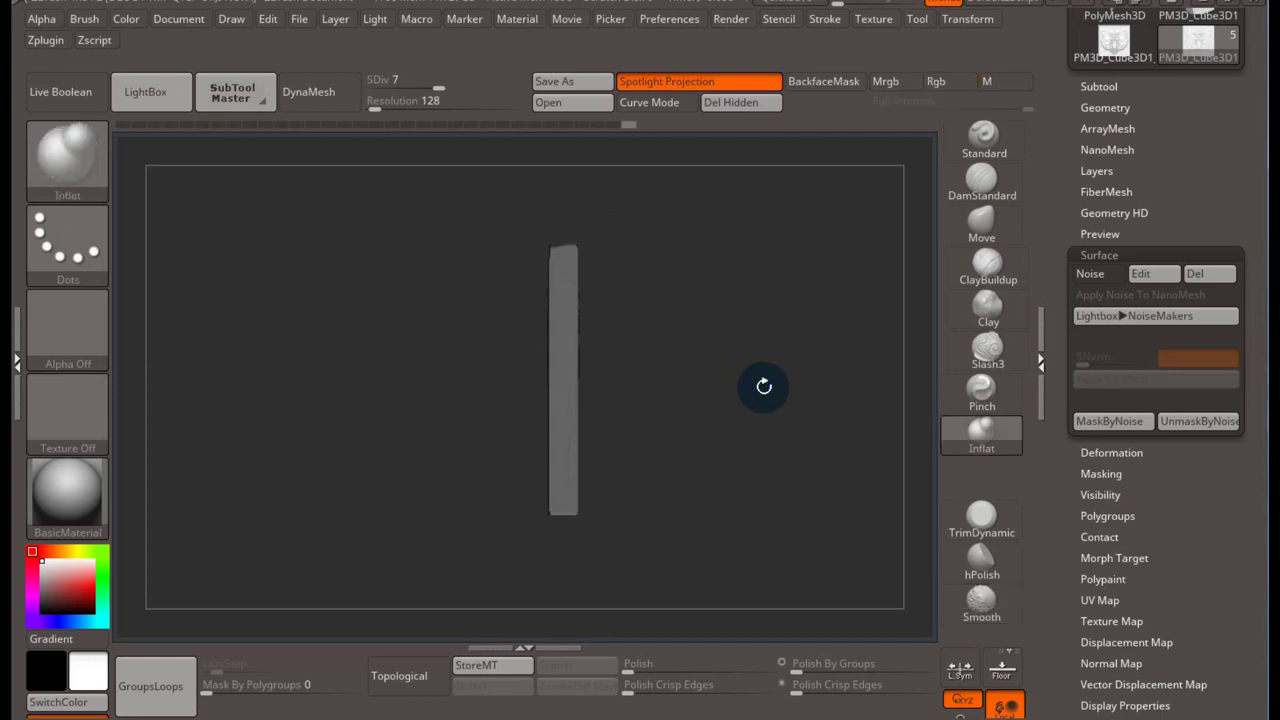
pyautogui.press('w')
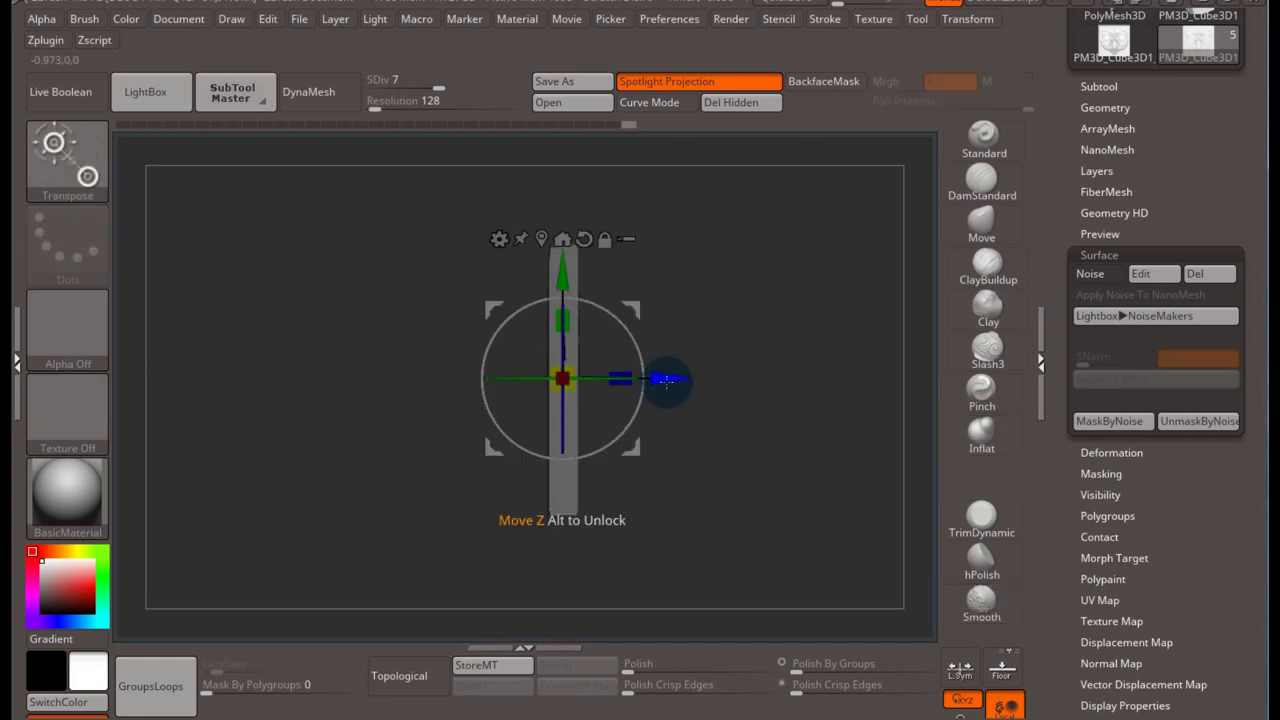
# - Move the unmasked bear relief along Z with Transpose, then reframe the front view
pyautogui.moveTo(664, 379)
pyautogui.mouseDown()
pyautogui.moveTo(626, 348)
pyautogui.moveTo(671, 343)
pyautogui.mouseUp()
pyautogui.moveTo(757, 374)
pyautogui.keyDown('shift'); pyautogui.mouseDown()
pyautogui.moveTo(714, 386)
pyautogui.moveTo(786, 391)
pyautogui.moveTo(711, 391)
pyautogui.moveTo(766, 389)
pyautogui.mouseUp(); pyautogui.keyUp('shift')
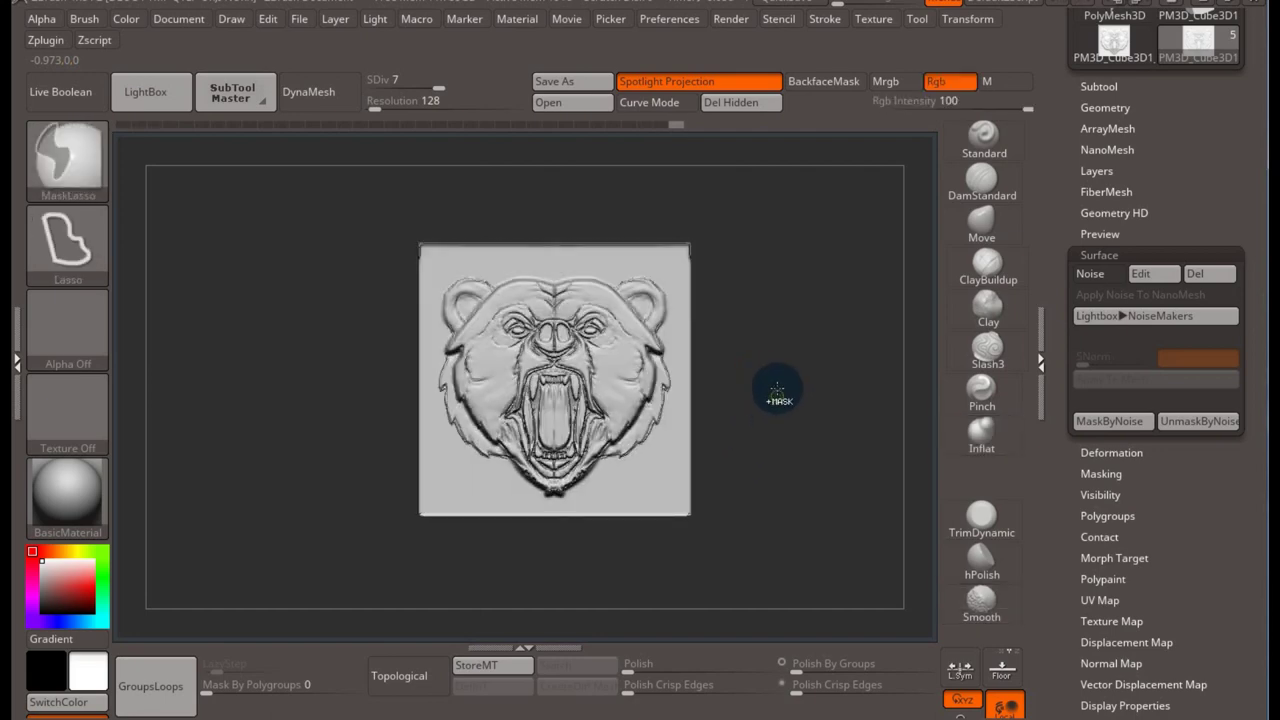
pyautogui.press('f')
pyautogui.moveTo(790, 455)
pyautogui.keyDown('alt'); pyautogui.mouseDown()
pyautogui.moveTo(789, 409)
pyautogui.moveTo(817, 420)
pyautogui.moveTo(815, 378)
pyautogui.mouseUp(); pyautogui.keyUp('alt')
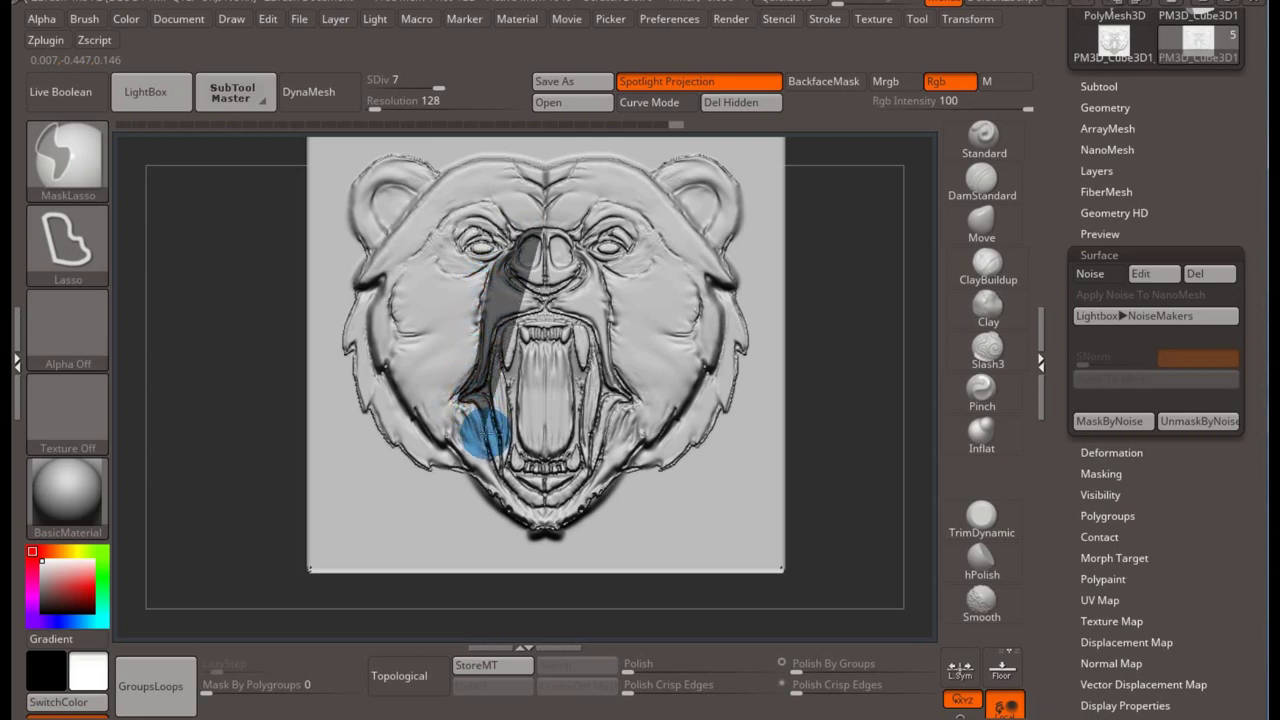
# - Mask the left jaw and snout, then add a side-view lasso mask across the relief
pyautogui.moveTo(492, 458)
pyautogui.mouseDown()
pyautogui.moveTo(510, 496)
pyautogui.moveTo(543, 518)
pyautogui.mouseUp()
pyautogui.moveTo(540, 262); pyautogui.dragTo(537, 434)
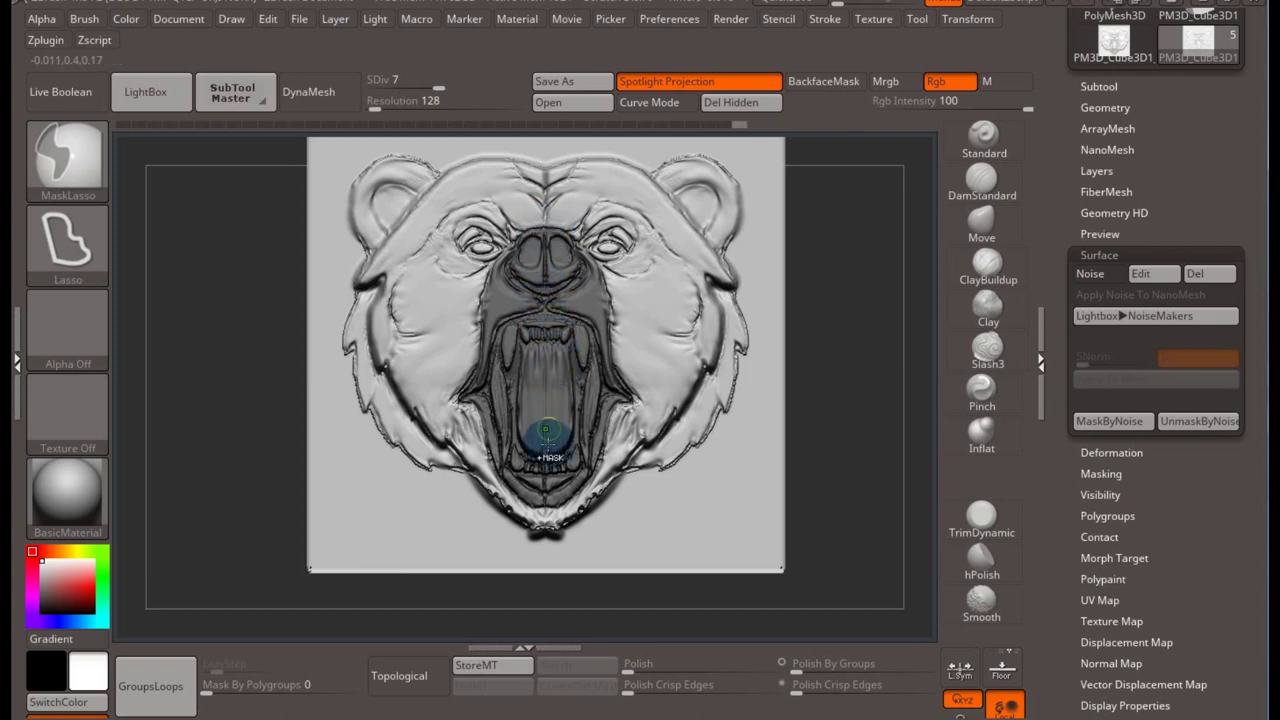
pyautogui.moveTo(846, 429)
pyautogui.mouseDown()
pyautogui.moveTo(734, 434)
pyautogui.moveTo(778, 437)
pyautogui.moveTo(751, 431)
pyautogui.moveTo(709, 329)
pyautogui.mouseUp()
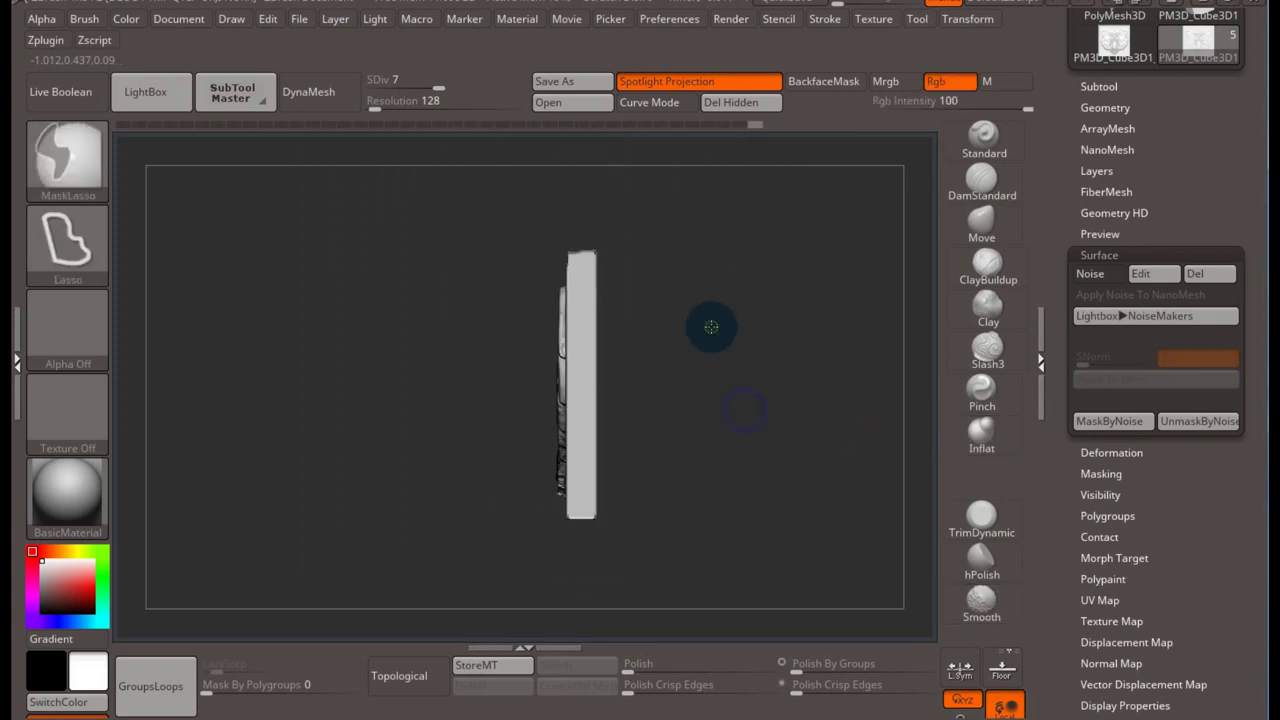
pyautogui.moveTo(742, 218)
pyautogui.keyDown('ctrl'); pyautogui.mouseDown()
pyautogui.moveTo(654, 591)
pyautogui.moveTo(583, 529)
pyautogui.moveTo(580, 319)
pyautogui.moveTo(606, 209)
pyautogui.moveTo(748, 394)
pyautogui.moveTo(863, 389)
pyautogui.moveTo(766, 394)
pyautogui.moveTo(737, 409)
pyautogui.moveTo(810, 409)
pyautogui.moveTo(777, 386)
pyautogui.moveTo(800, 391)
pyautogui.moveTo(771, 394)
pyautogui.mouseUp(); pyautogui.keyUp('ctrl')
pyautogui.moveTo(748, 241)
pyautogui.keyDown('ctrl'); pyautogui.mouseDown()
pyautogui.moveTo(721, 517)
pyautogui.moveTo(586, 543)
pyautogui.moveTo(588, 242)
pyautogui.mouseUp(); pyautogui.keyUp('ctrl')
pyautogui.moveTo(746, 354)
pyautogui.mouseDown()
pyautogui.moveTo(694, 363)
pyautogui.moveTo(808, 354)
pyautogui.moveTo(754, 363)
pyautogui.moveTo(785, 422)
pyautogui.mouseUp()
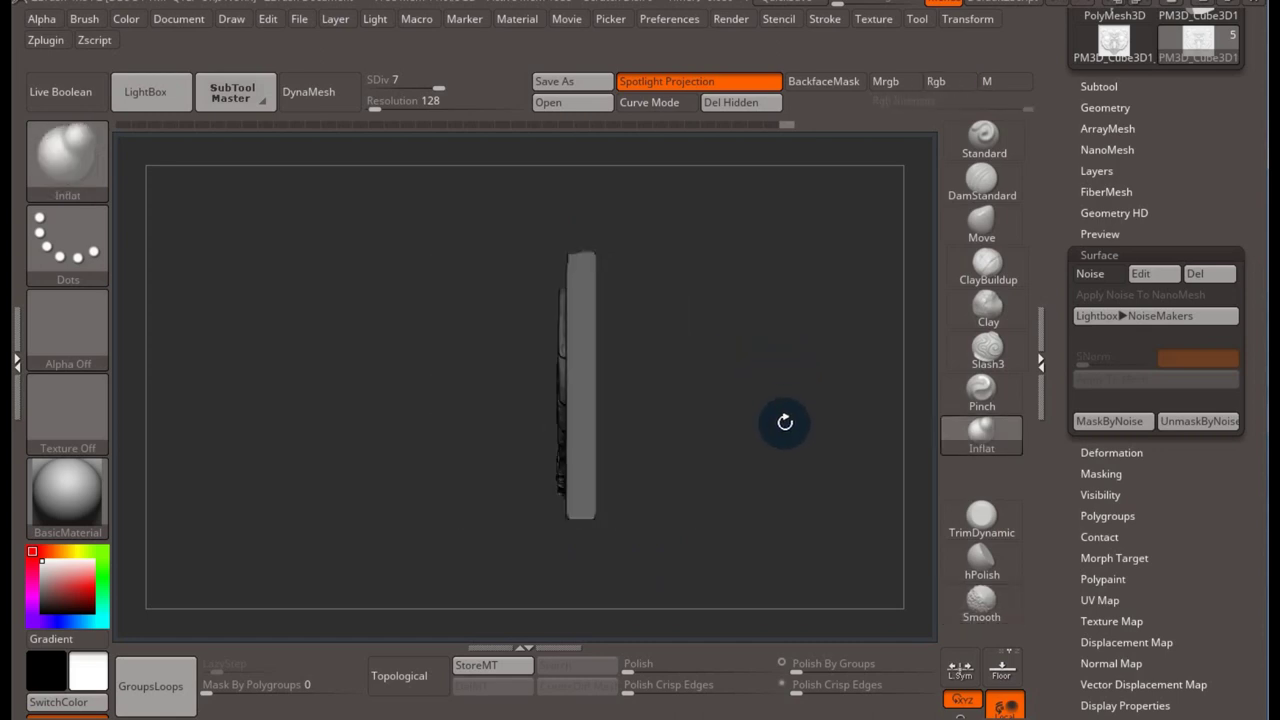
# - Shift the relief about -0.0588 along Z, then mask the entire model
pyautogui.press('w')
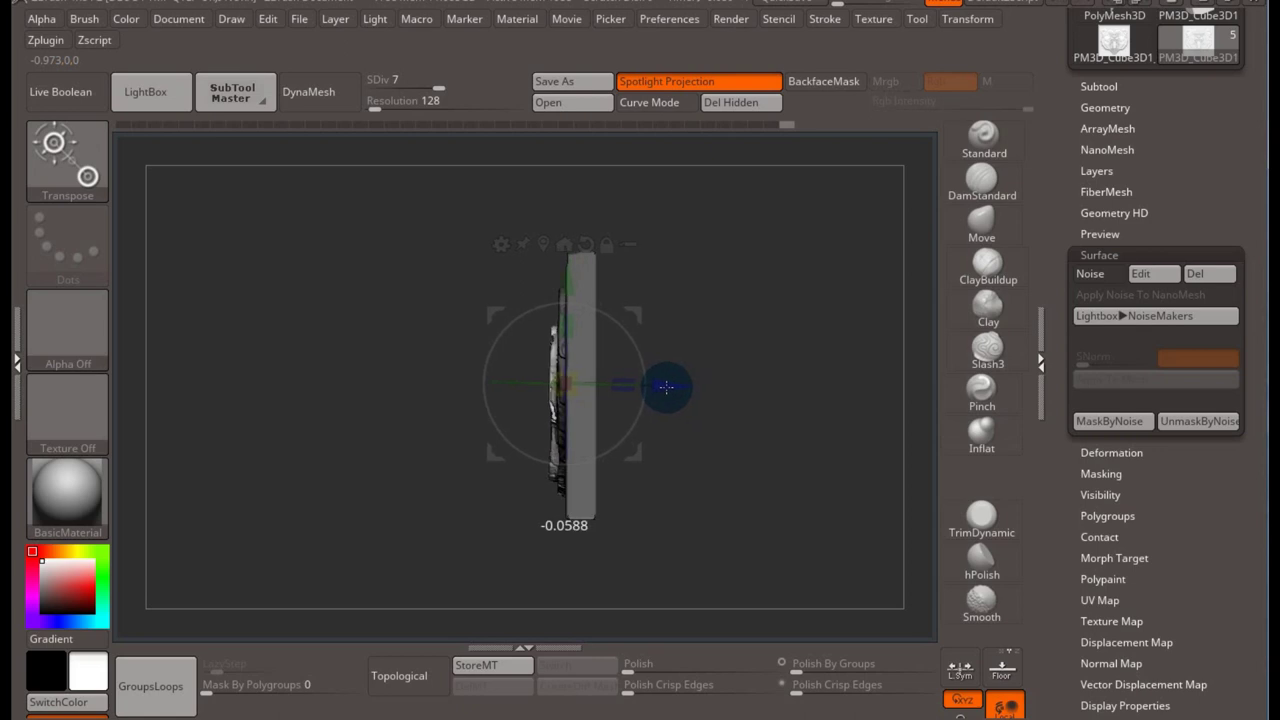
pyautogui.press('q')
pyautogui.moveTo(700, 434)
pyautogui.mouseDown()
pyautogui.moveTo(789, 437)
pyautogui.moveTo(786, 380)
pyautogui.moveTo(766, 380)
pyautogui.moveTo(791, 380)
pyautogui.moveTo(723, 394)
pyautogui.mouseUp()
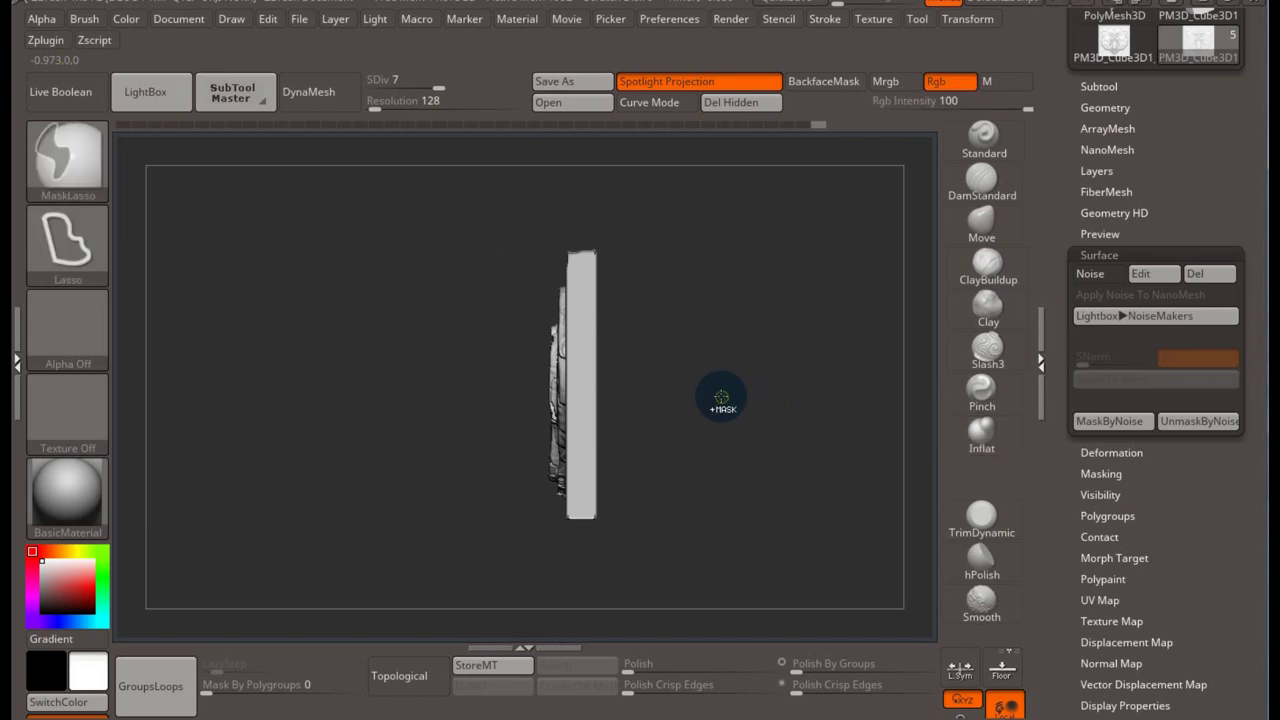
pyautogui.keyDown('ctrl'); pyautogui.click(722, 395); pyautogui.keyUp('ctrl')
pyautogui.moveTo(686, 400)
pyautogui.mouseDown()
pyautogui.moveTo(706, 408)
pyautogui.moveTo(777, 543)
pyautogui.mouseUp()
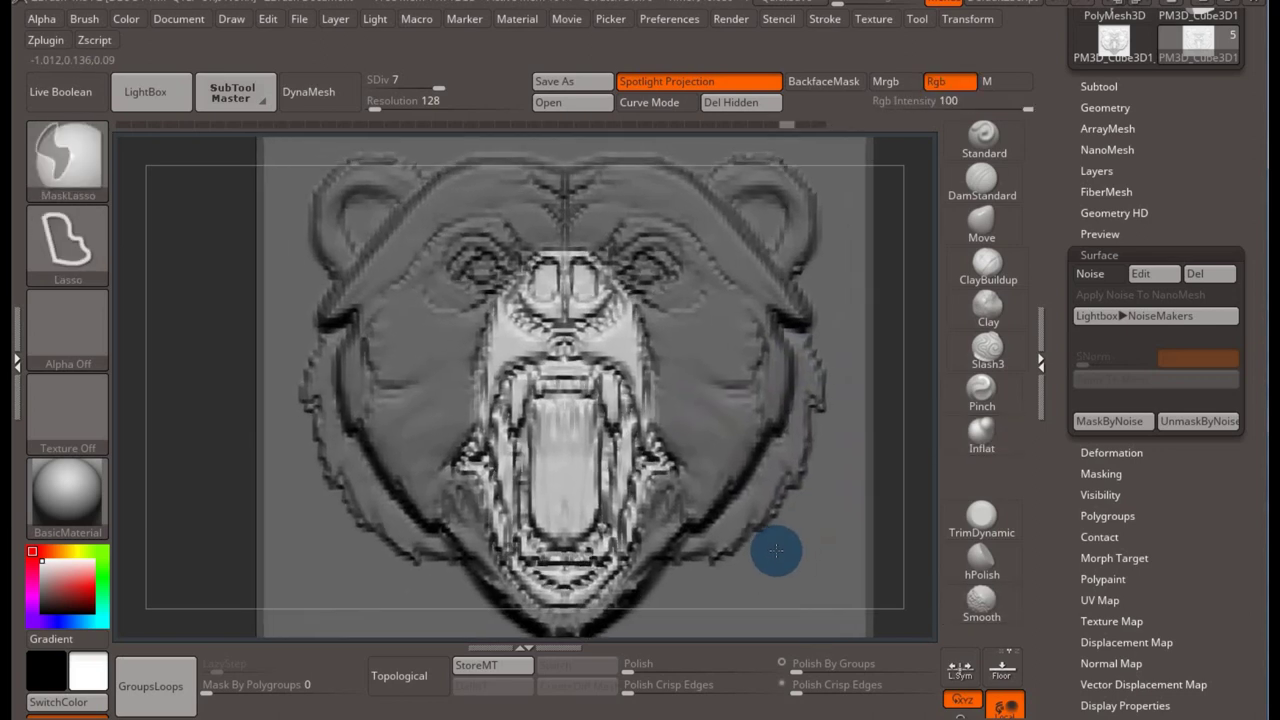
# - From a side view, nudge the unmasked open mouth slightly along Z, then return to front view
pyautogui.moveTo(889, 474)
pyautogui.keyDown('alt'); pyautogui.mouseDown()
pyautogui.moveTo(777, 434)
pyautogui.moveTo(744, 470)
pyautogui.moveTo(753, 431)
pyautogui.mouseUp(); pyautogui.keyUp('alt')
pyautogui.moveTo(790, 476)
pyautogui.keyDown('alt'); pyautogui.mouseDown()
pyautogui.moveTo(749, 457)
pyautogui.moveTo(863, 491)
pyautogui.mouseUp(); pyautogui.keyUp('alt')
pyautogui.press('ctrl')
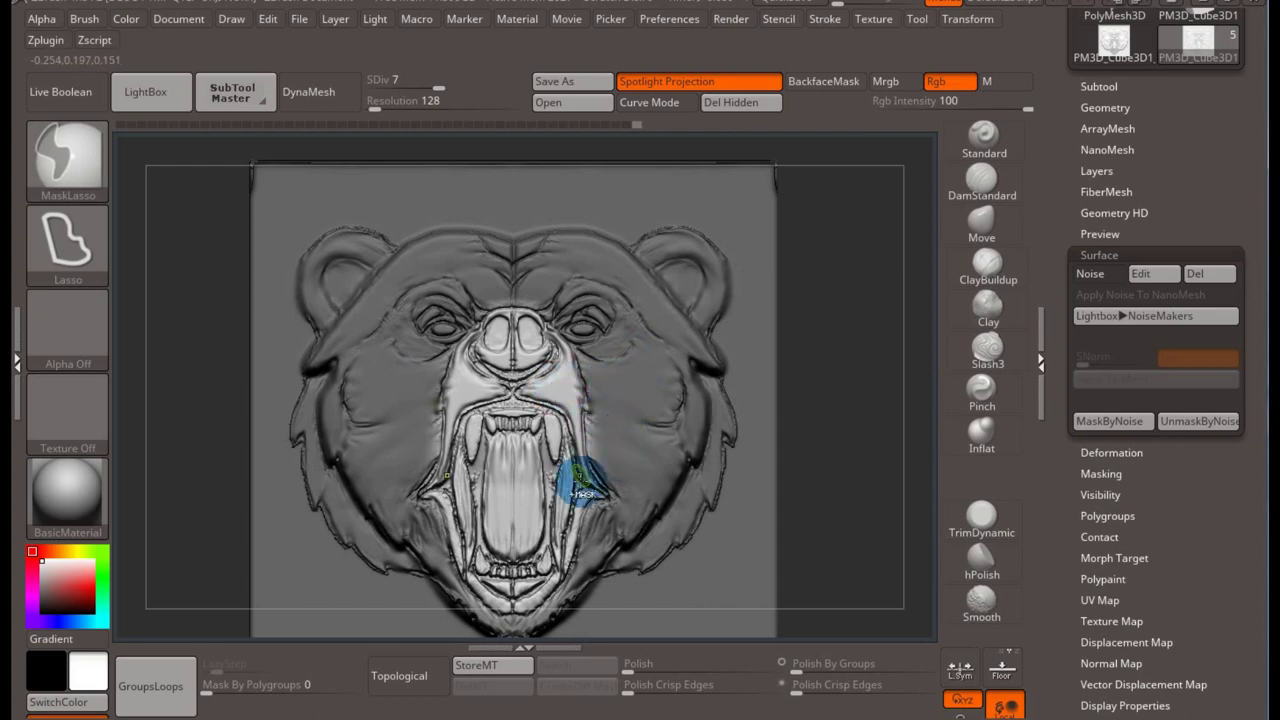
pyautogui.moveTo(783, 466)
pyautogui.mouseDown()
pyautogui.moveTo(740, 432)
pyautogui.moveTo(693, 424)
pyautogui.mouseUp()
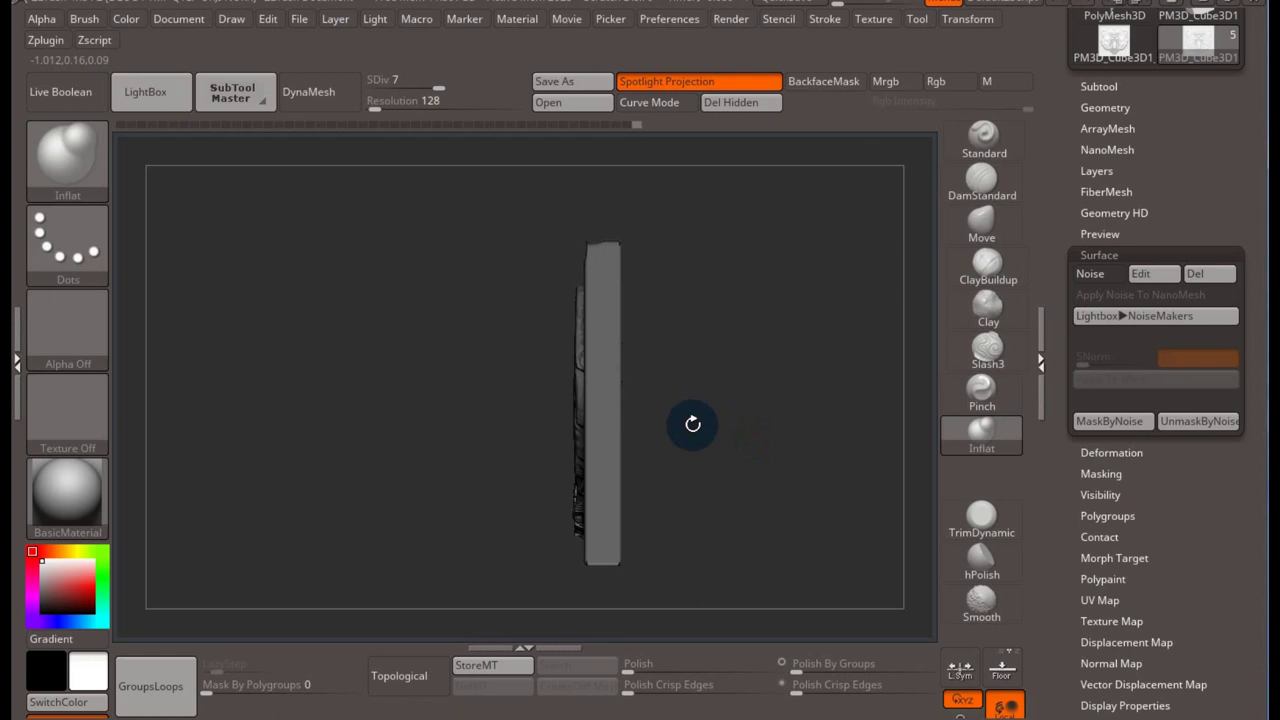
pyautogui.press('w')
pyautogui.moveTo(688, 404); pyautogui.dragTo(657, 377)
pyautogui.press('q')
pyautogui.moveTo(751, 383)
pyautogui.mouseDown()
pyautogui.moveTo(760, 466)
pyautogui.moveTo(799, 464)
pyautogui.moveTo(820, 500)
pyautogui.moveTo(831, 443)
pyautogui.moveTo(691, 434)
pyautogui.moveTo(744, 447)
pyautogui.moveTo(723, 403)
pyautogui.moveTo(806, 403)
pyautogui.mouseUp()
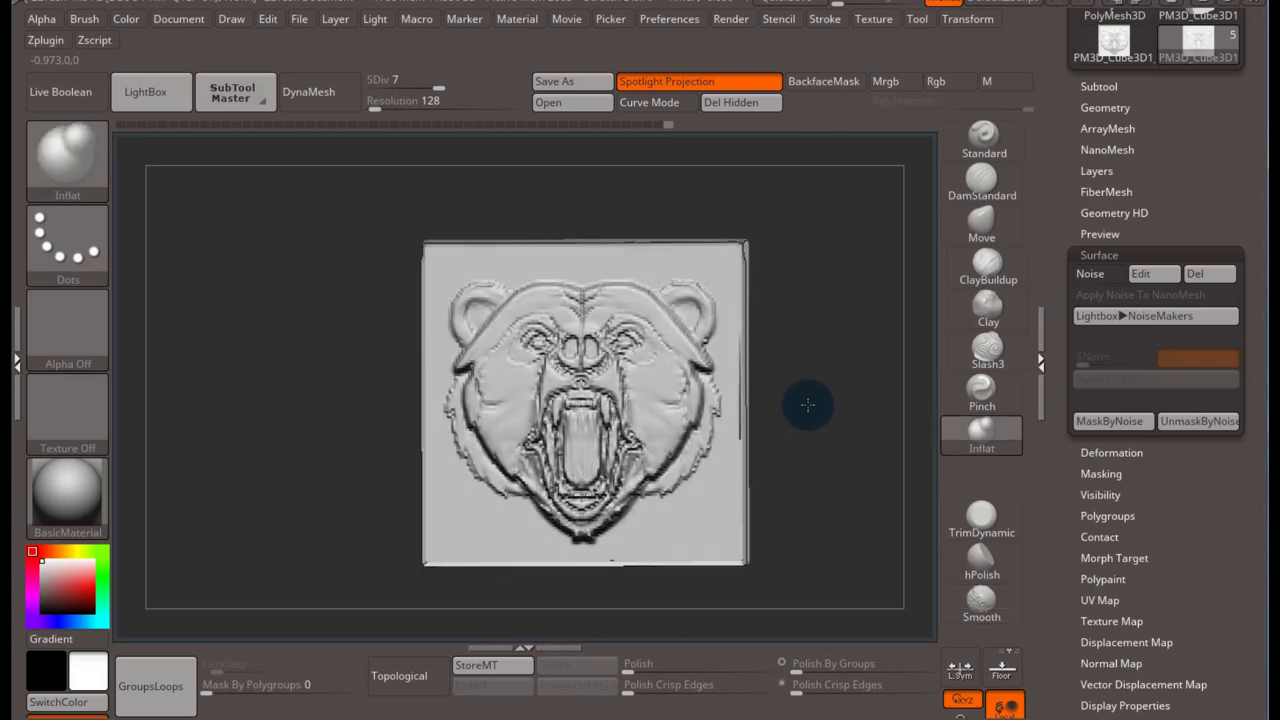
pyautogui.moveTo(780, 366)
pyautogui.keyDown('alt'); pyautogui.mouseDown()
pyautogui.moveTo(800, 443)
pyautogui.moveTo(801, 429)
pyautogui.moveTo(823, 429)
pyautogui.moveTo(814, 457)
pyautogui.moveTo(846, 451)
pyautogui.mouseUp(); pyautogui.keyUp('alt')
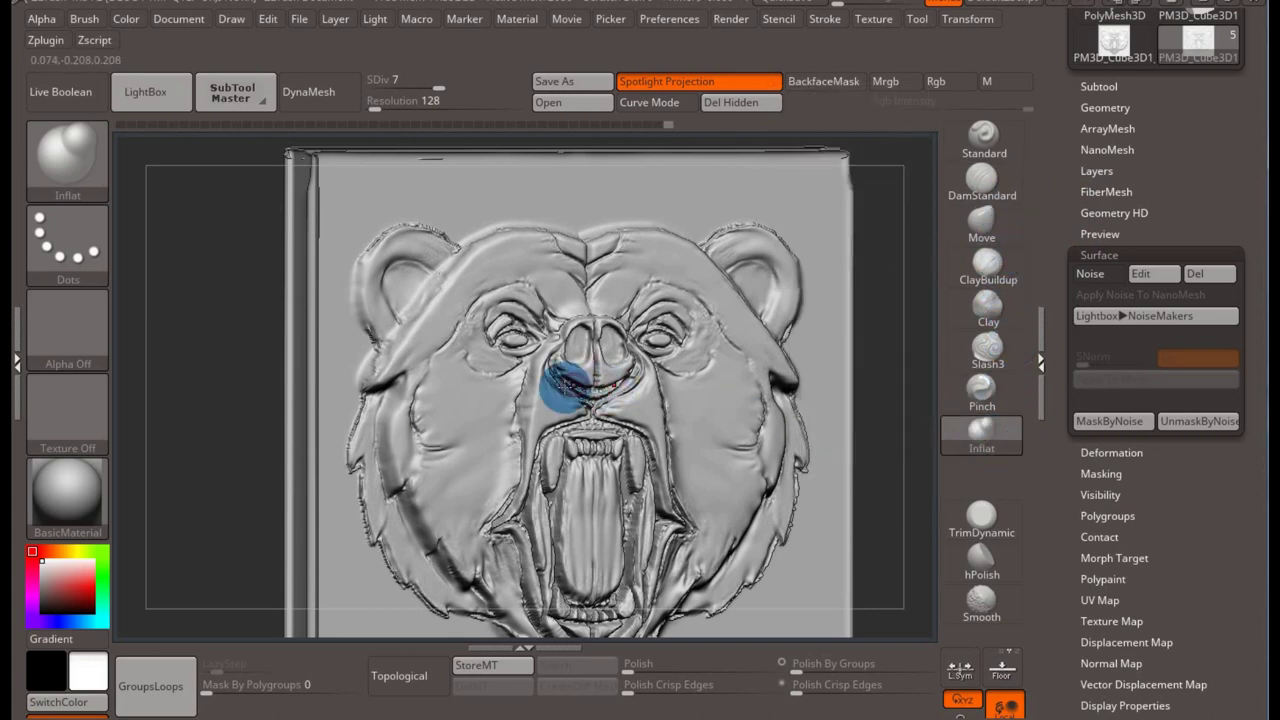
# - Lower the Inflat brush strength to 4
pyautogui.press('s')
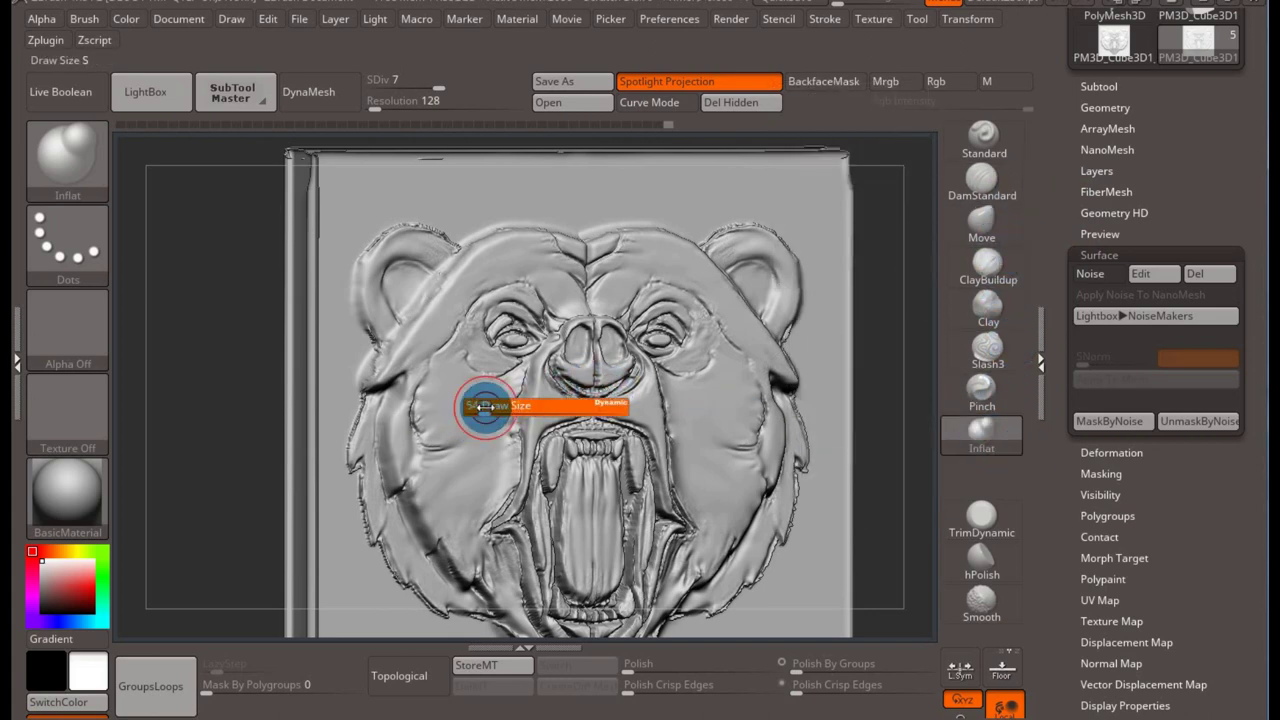
pyautogui.press('space')
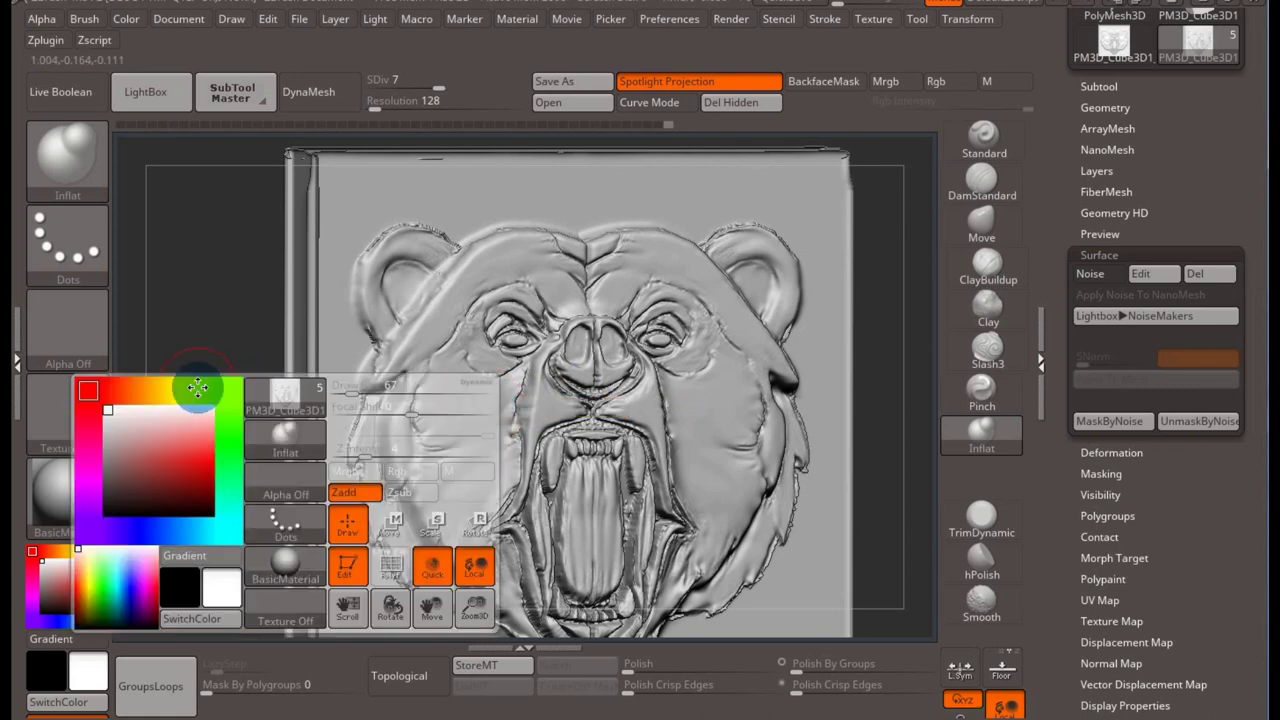
pyautogui.moveTo(359, 453); pyautogui.dragTo(366, 450)
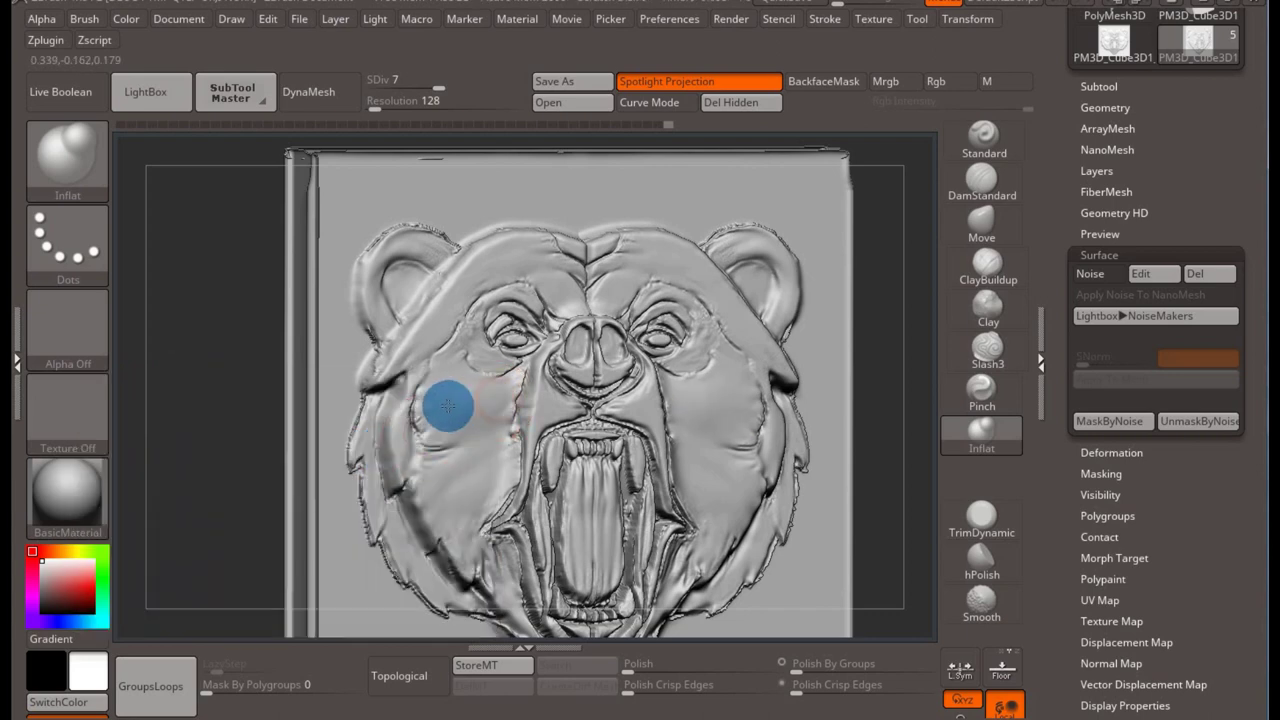
# - Inflate the left cheek, a forehead spot, the area around the left eye, and the cheek beside the nose
pyautogui.moveTo(475, 396)
pyautogui.mouseDown()
pyautogui.moveTo(458, 484)
pyautogui.moveTo(556, 280)
pyautogui.moveTo(556, 291)
pyautogui.mouseUp()
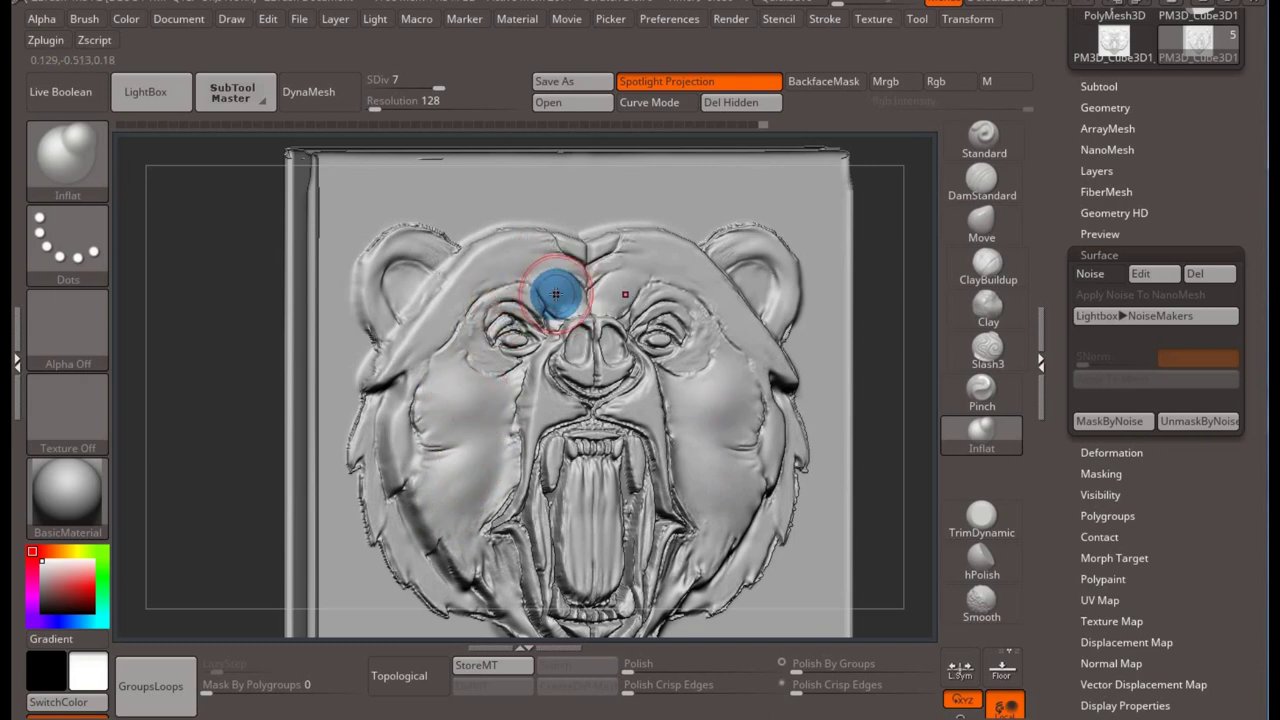
pyautogui.moveTo(571, 303)
pyautogui.mouseDown()
pyautogui.moveTo(549, 263)
pyautogui.moveTo(566, 266)
pyautogui.moveTo(466, 271)
pyautogui.mouseUp()
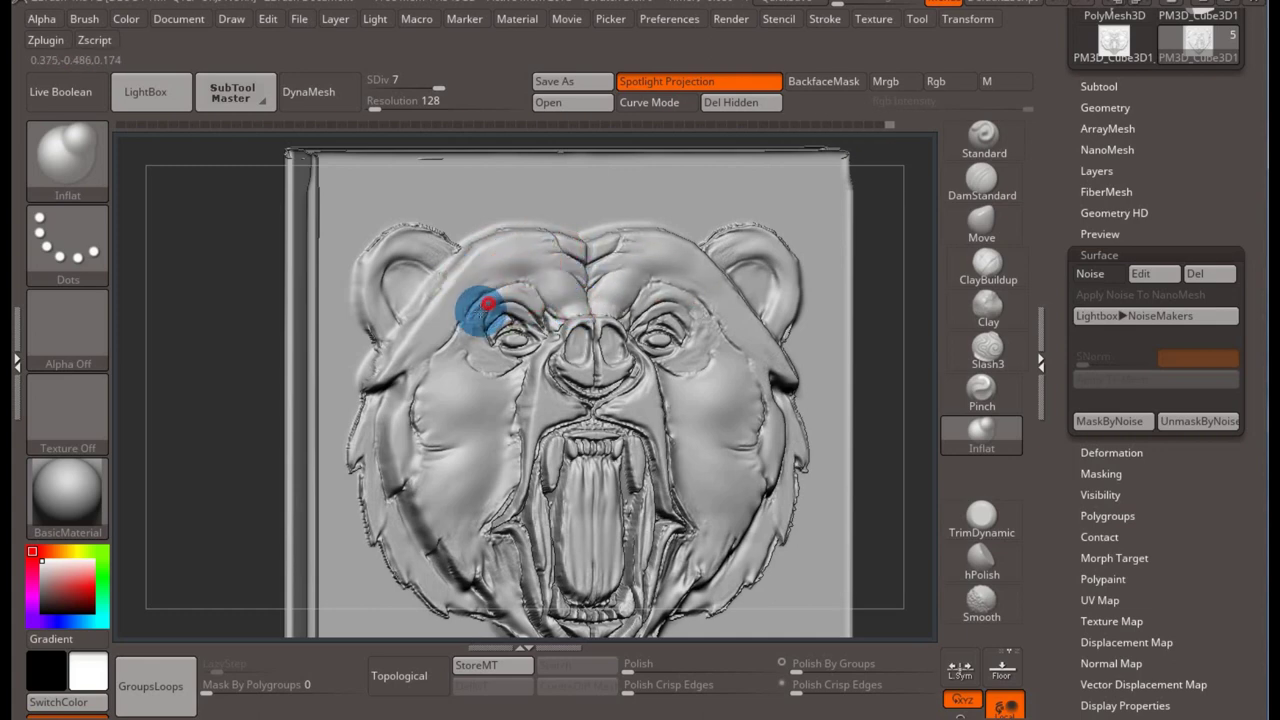
pyautogui.moveTo(500, 313)
pyautogui.mouseDown()
pyautogui.moveTo(512, 340)
pyautogui.moveTo(461, 345)
pyautogui.moveTo(481, 350)
pyautogui.mouseUp()
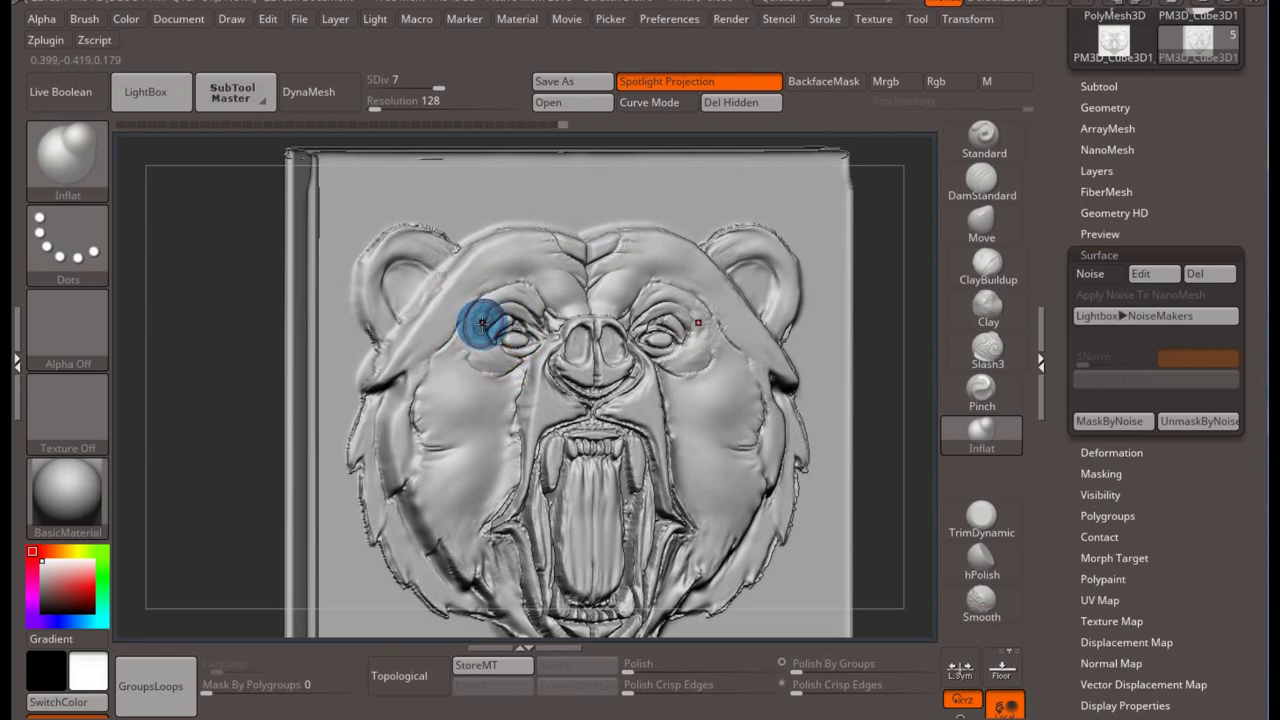
pyautogui.moveTo(486, 349)
pyautogui.mouseDown()
pyautogui.moveTo(523, 400)
pyautogui.moveTo(529, 377)
pyautogui.moveTo(486, 429)
pyautogui.moveTo(651, 406)
pyautogui.mouseUp()
pyautogui.moveTo(651, 406)
pyautogui.mouseDown(button='right')
pyautogui.moveTo(603, 425)
pyautogui.moveTo(609, 357)
pyautogui.mouseUp(button='right')
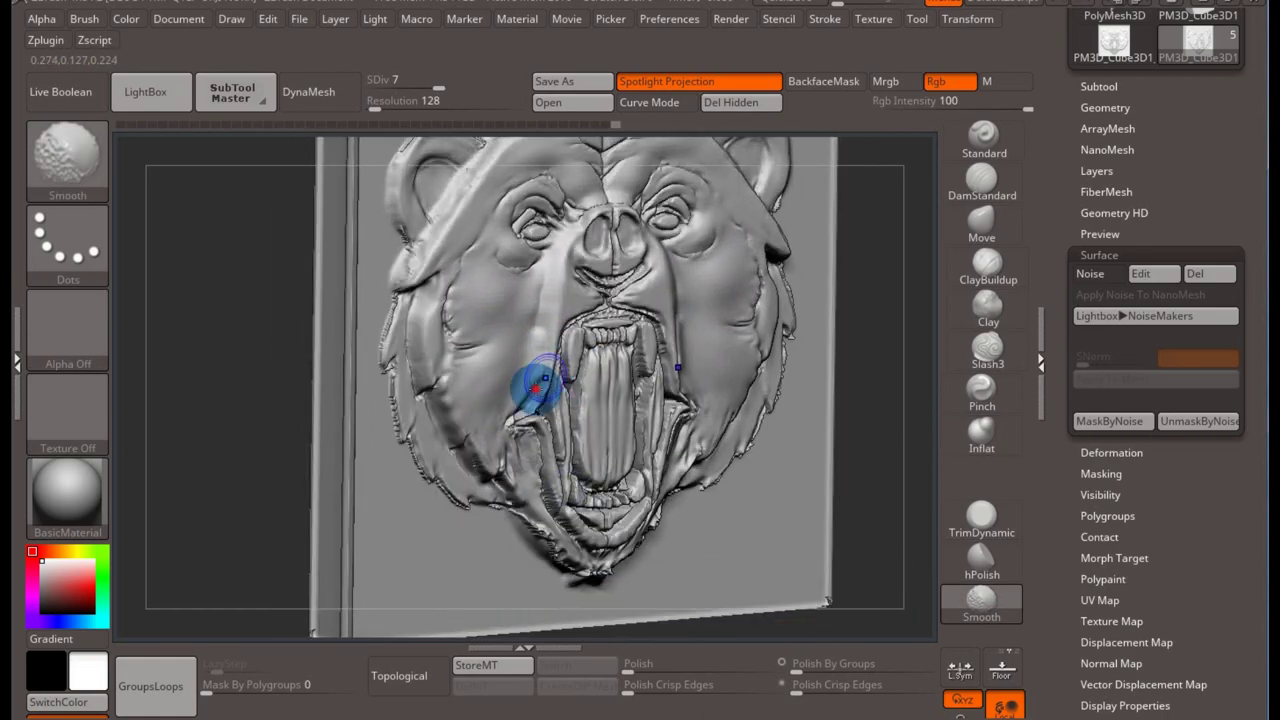
# - Smooth the lower jaw, set the Clay brush Z Intensity to 8, and lay a subtle stroke under the left eye
pyautogui.keyDown('shift'); pyautogui.moveTo(534, 380); pyautogui.dragTo(541, 493); pyautogui.keyUp('shift')
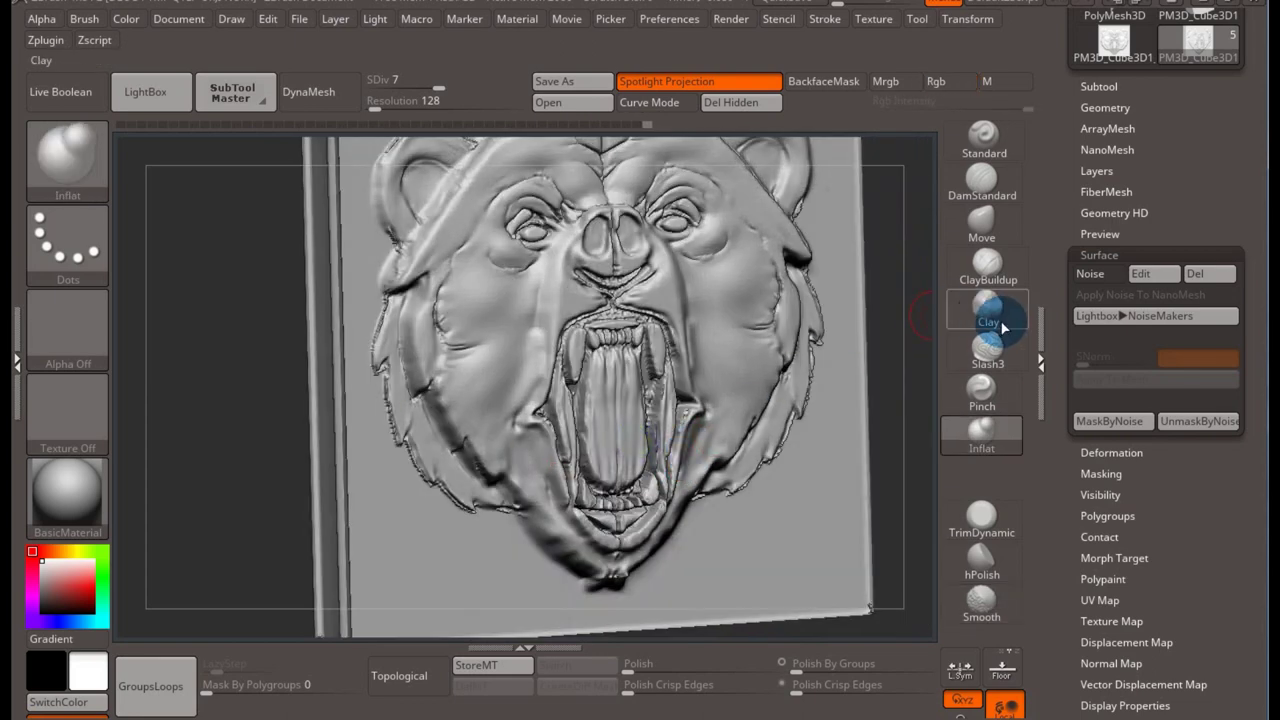
pyautogui.click(995, 305)
pyautogui.moveTo(613, 365); pyautogui.dragTo(383, 457, button='right')
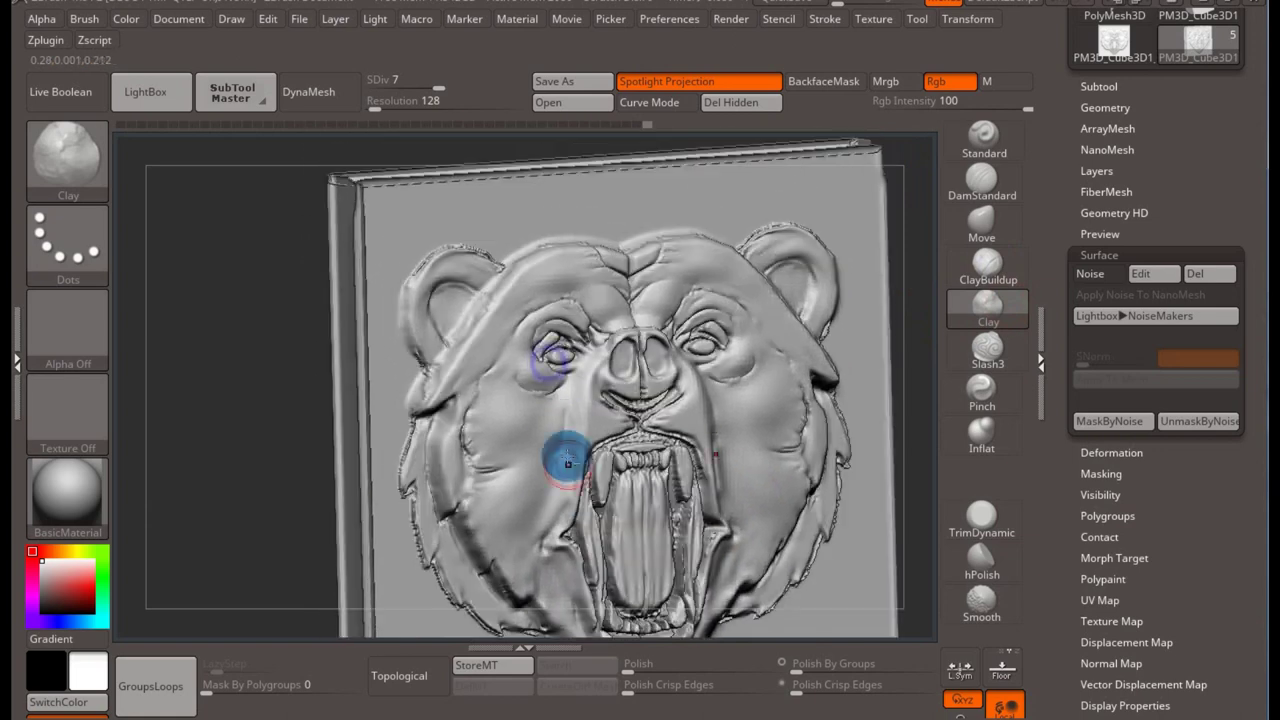
pyautogui.press('space')
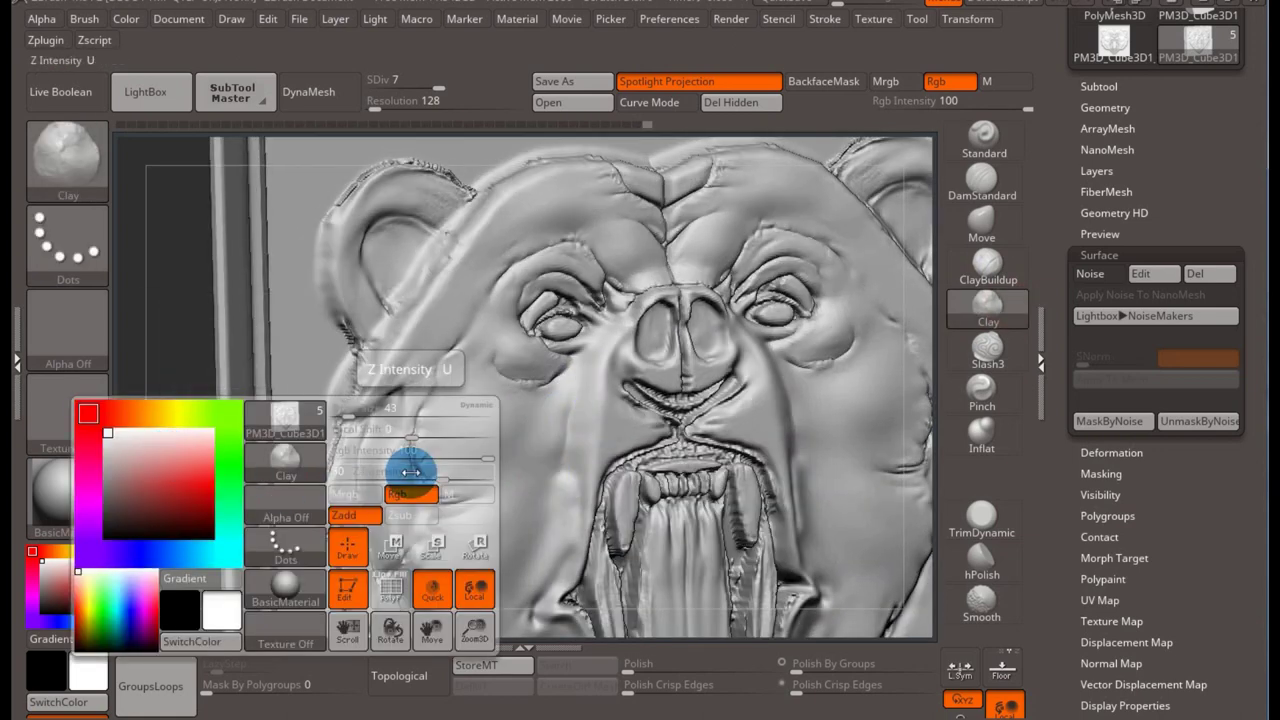
pyautogui.moveTo(440, 476)
pyautogui.mouseDown()
pyautogui.moveTo(376, 477)
pyautogui.moveTo(395, 481)
pyautogui.mouseUp()
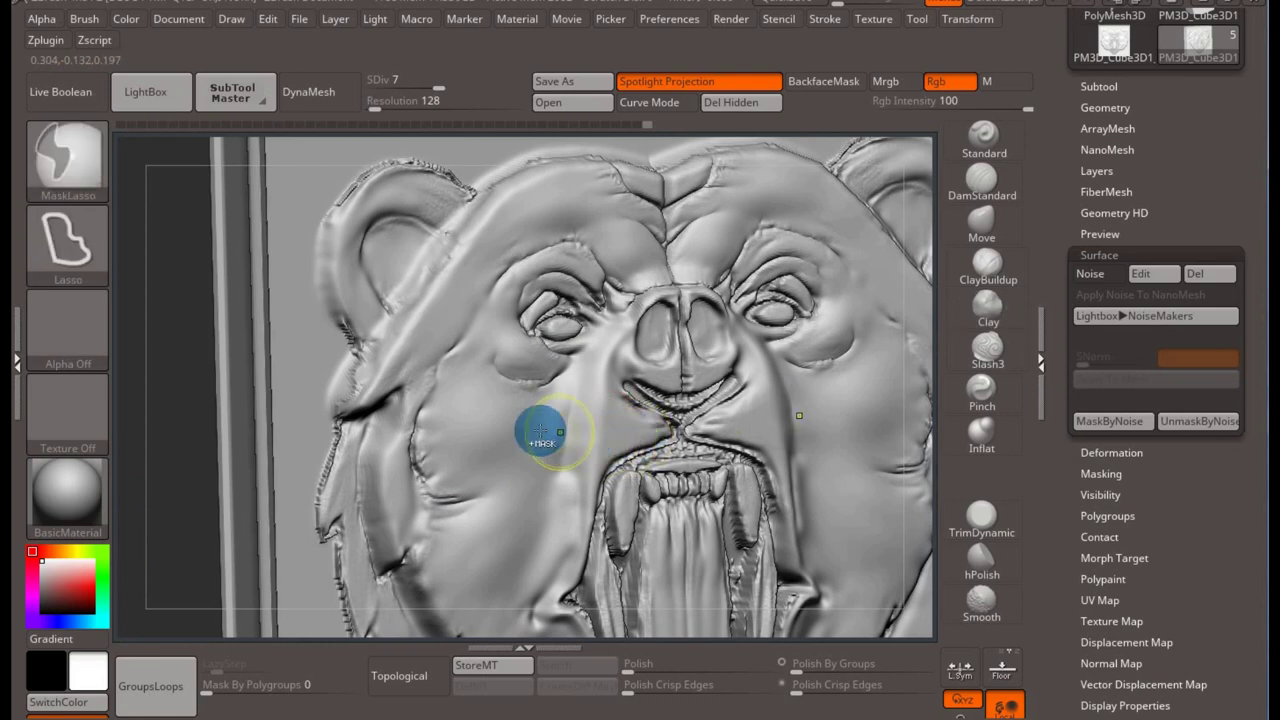
pyautogui.press('space')
pyautogui.moveTo(396, 467); pyautogui.dragTo(428, 458)
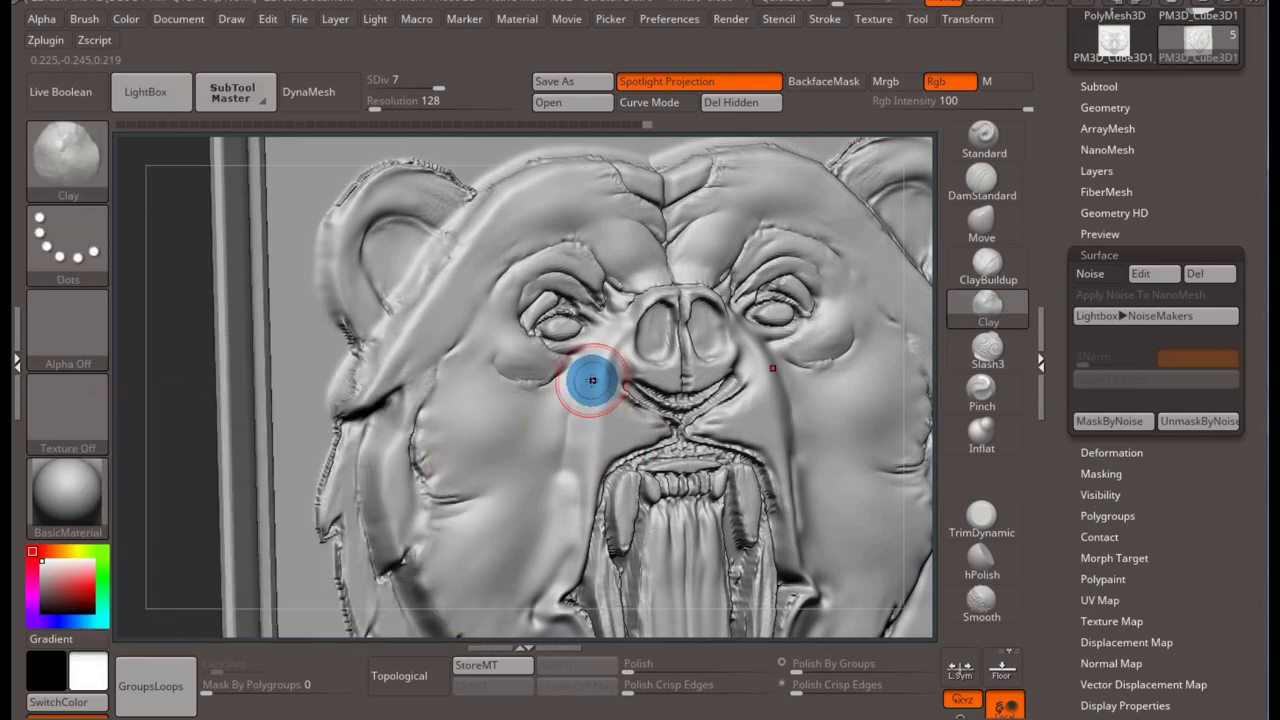
pyautogui.moveTo(590, 380)
pyautogui.mouseDown()
pyautogui.moveTo(595, 350)
pyautogui.moveTo(560, 456)
pyautogui.mouseUp()
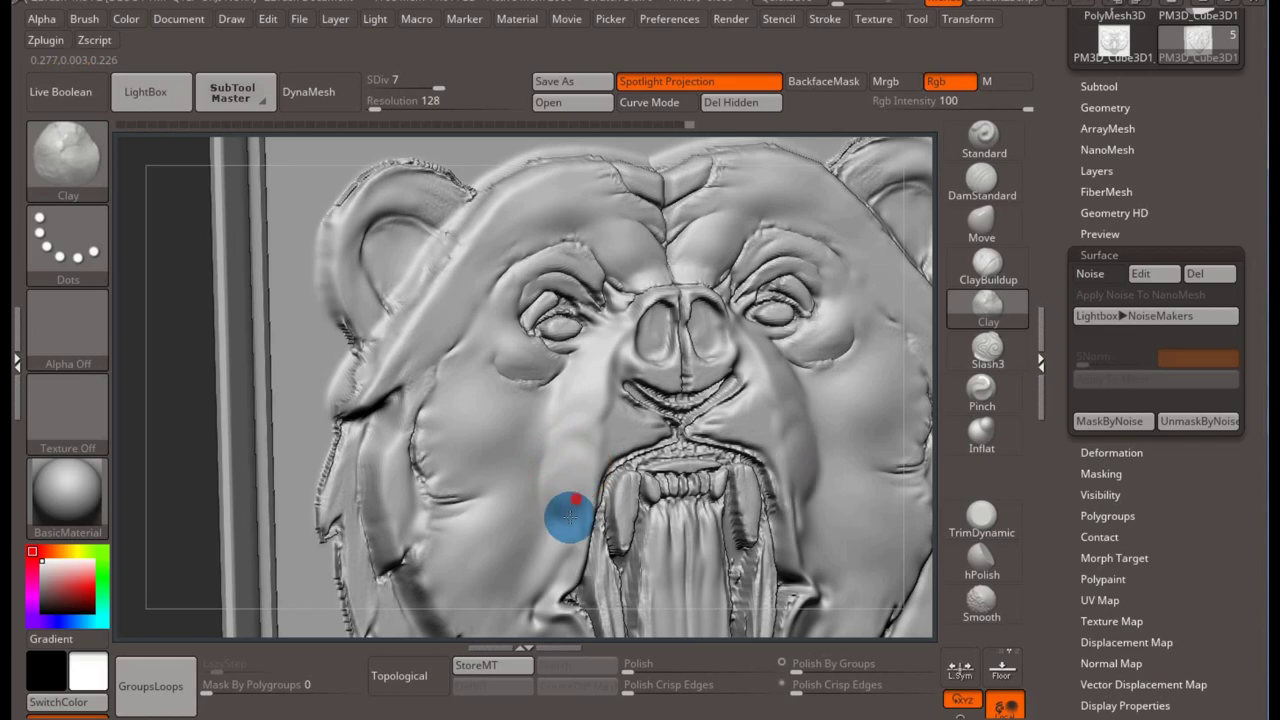
pyautogui.press('shift')
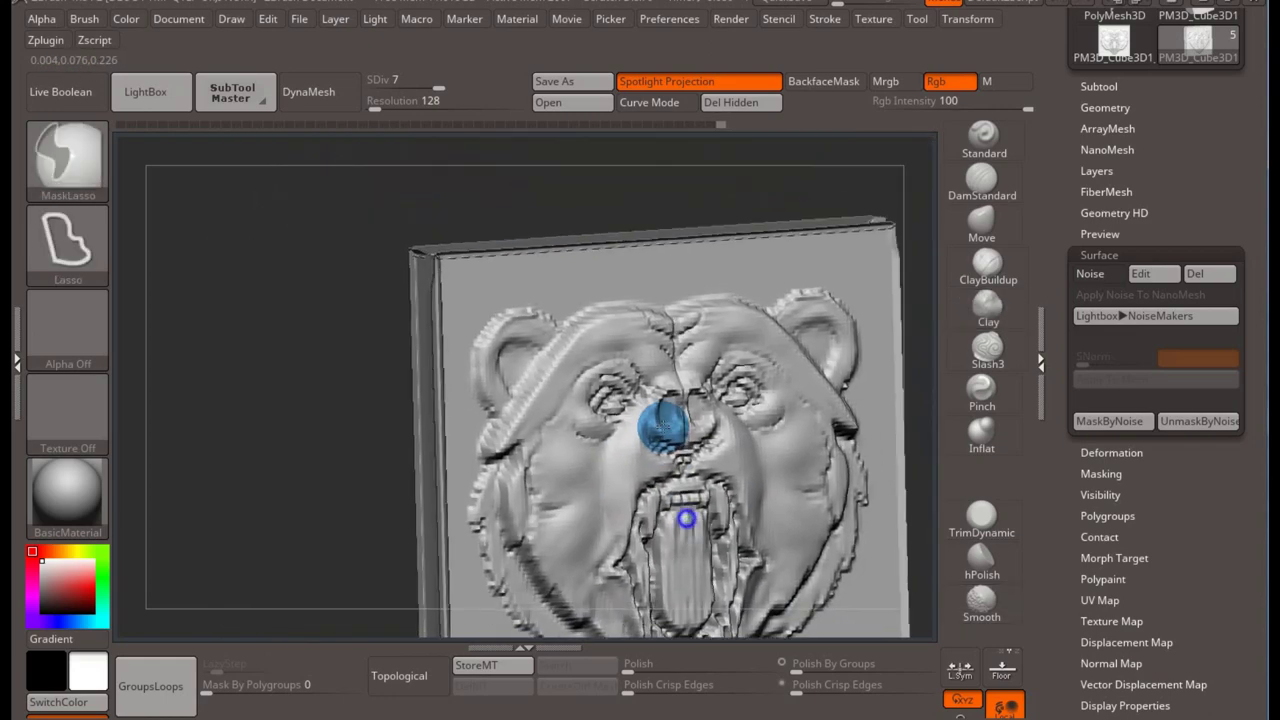
pyautogui.moveTo(681, 447)
pyautogui.keyDown('shift'); pyautogui.mouseDown(button='right')
pyautogui.moveTo(748, 506)
pyautogui.moveTo(666, 406)
pyautogui.mouseUp(button='right'); pyautogui.keyUp('shift')
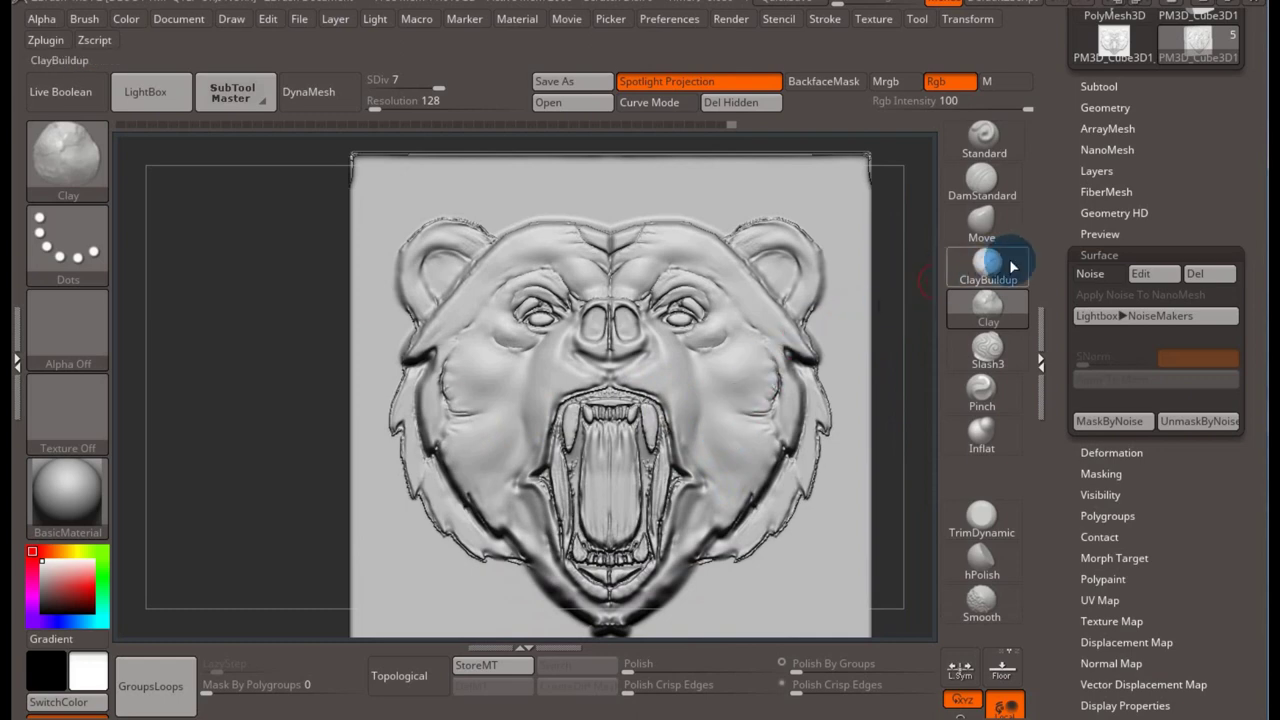
# - With ClayBuildup, raise and smooth two clay bands along the left ear rim
pyautogui.click(988, 260)
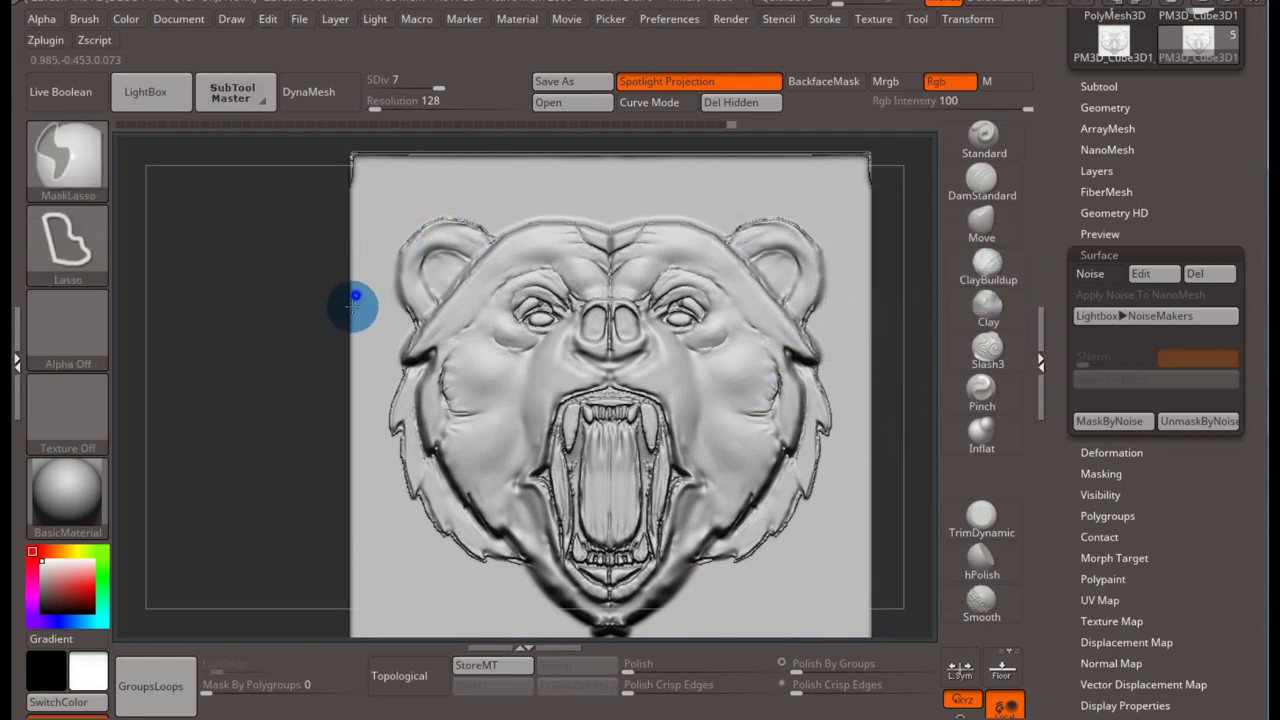
pyautogui.moveTo(334, 297)
pyautogui.keyDown('alt'); pyautogui.mouseDown(button='right')
pyautogui.moveTo(290, 259)
pyautogui.moveTo(377, 359)
pyautogui.mouseUp(button='right'); pyautogui.keyUp('alt')
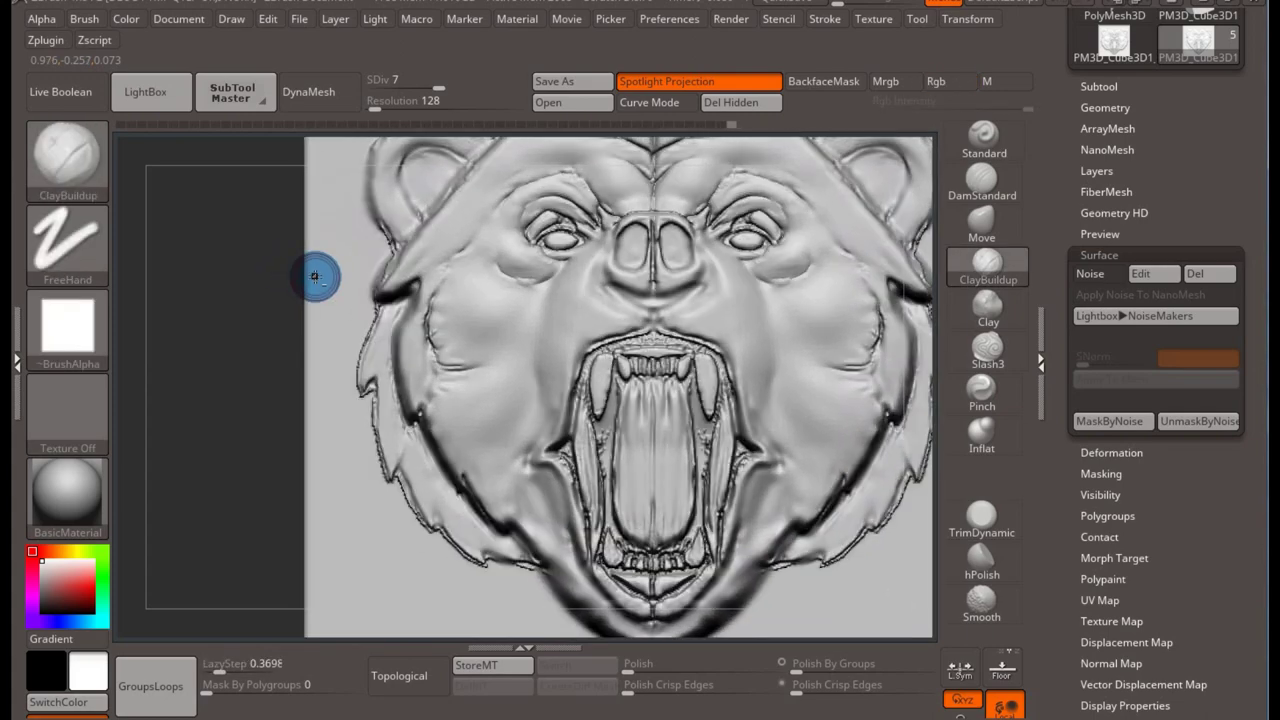
pyautogui.moveTo(363, 305); pyautogui.dragTo(444, 271)
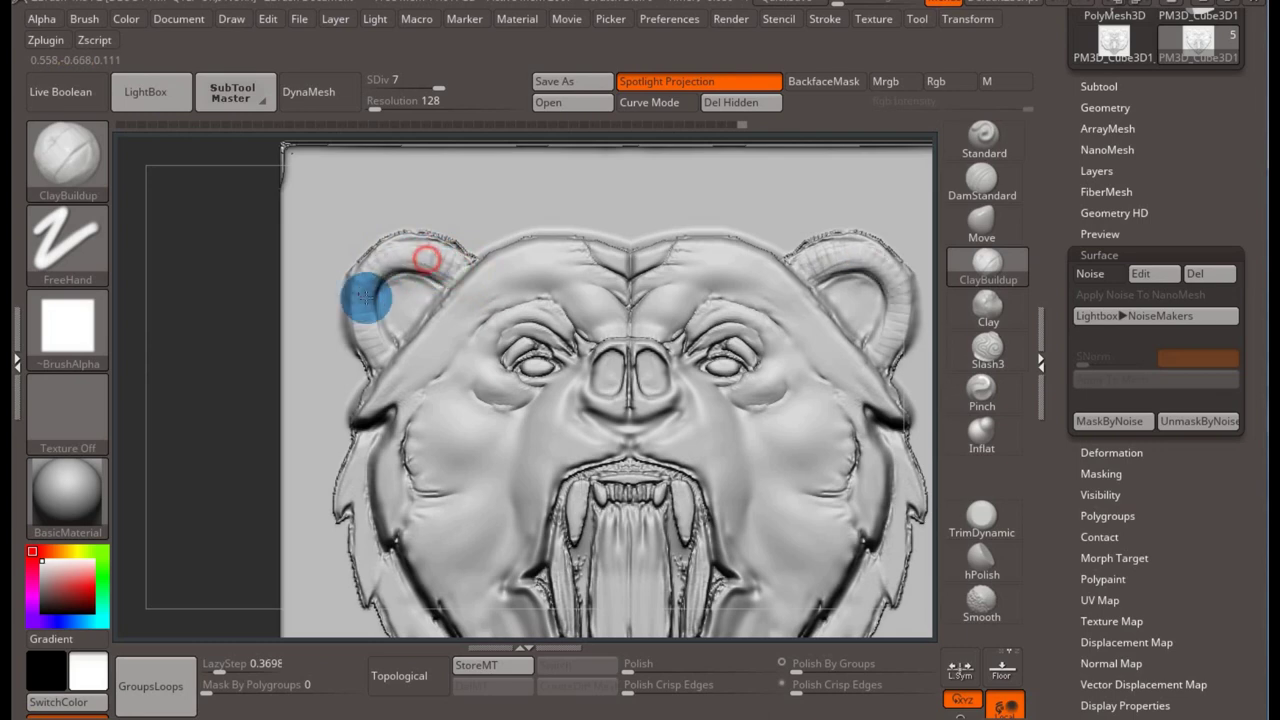
pyautogui.moveTo(357, 314)
pyautogui.keyDown('shift'); pyautogui.mouseDown()
pyautogui.moveTo(410, 258)
pyautogui.moveTo(377, 352)
pyautogui.mouseUp(); pyautogui.keyUp('shift')
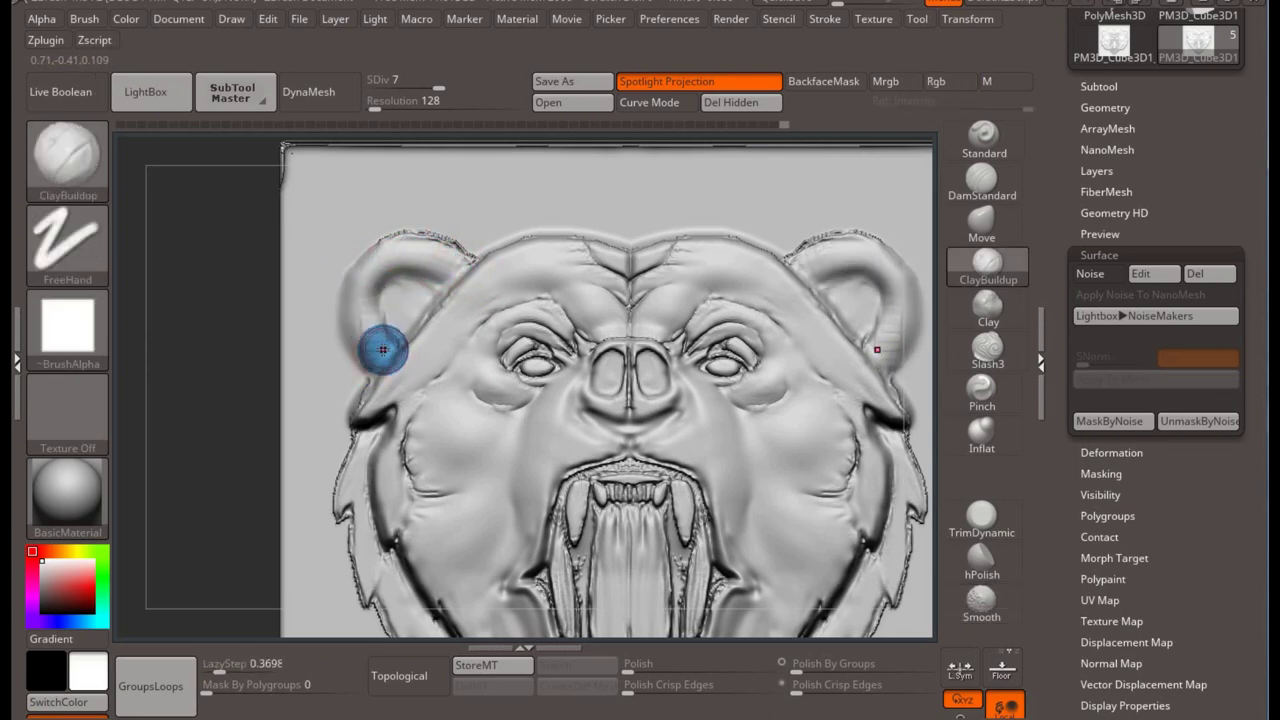
pyautogui.keyDown('shift'); pyautogui.moveTo(366, 294); pyautogui.dragTo(357, 307); pyautogui.keyUp('shift')
pyautogui.moveTo(414, 257); pyautogui.dragTo(460, 250)
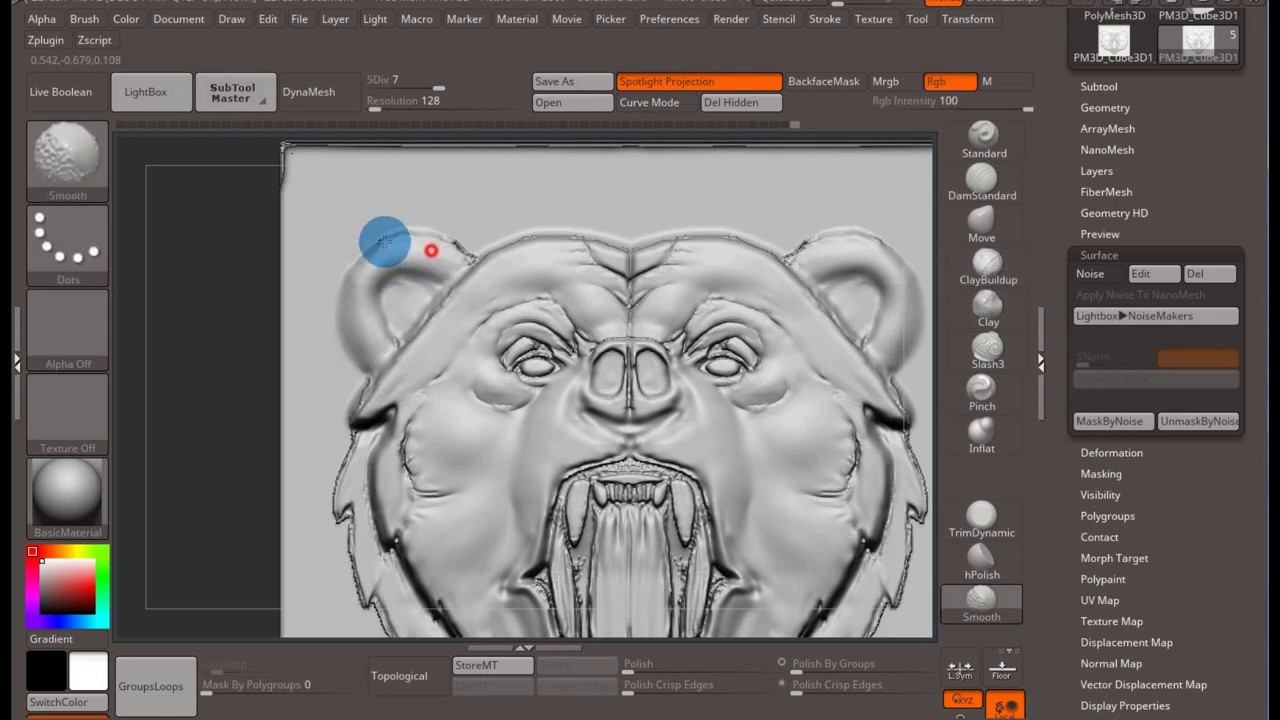
pyautogui.moveTo(368, 276)
pyautogui.keyDown('shift'); pyautogui.mouseDown()
pyautogui.moveTo(351, 320)
pyautogui.moveTo(400, 271)
pyautogui.moveTo(386, 271)
pyautogui.mouseUp(); pyautogui.keyUp('shift')
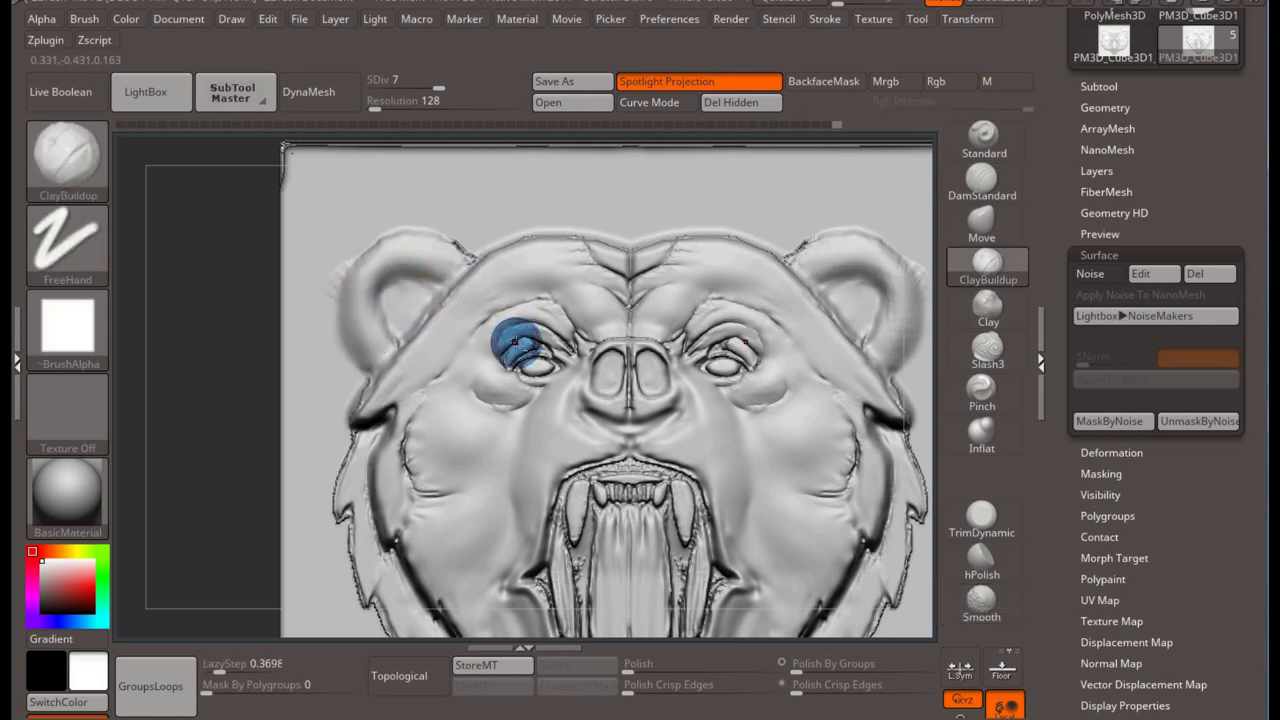
# - Add a raised ridge along the brow toward the ear
pyautogui.moveTo(514, 343); pyautogui.dragTo(474, 214)
pyautogui.moveTo(446, 314); pyautogui.dragTo(479, 253)
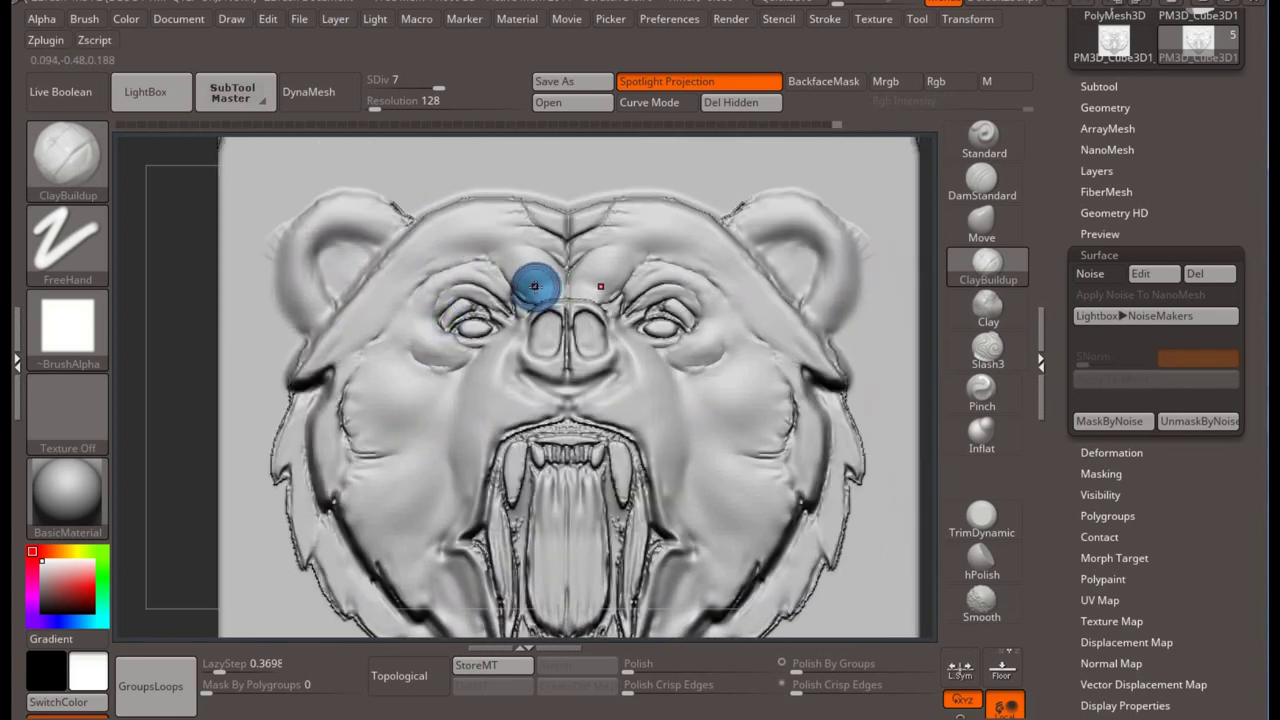
pyautogui.moveTo(467, 244); pyautogui.dragTo(374, 291)
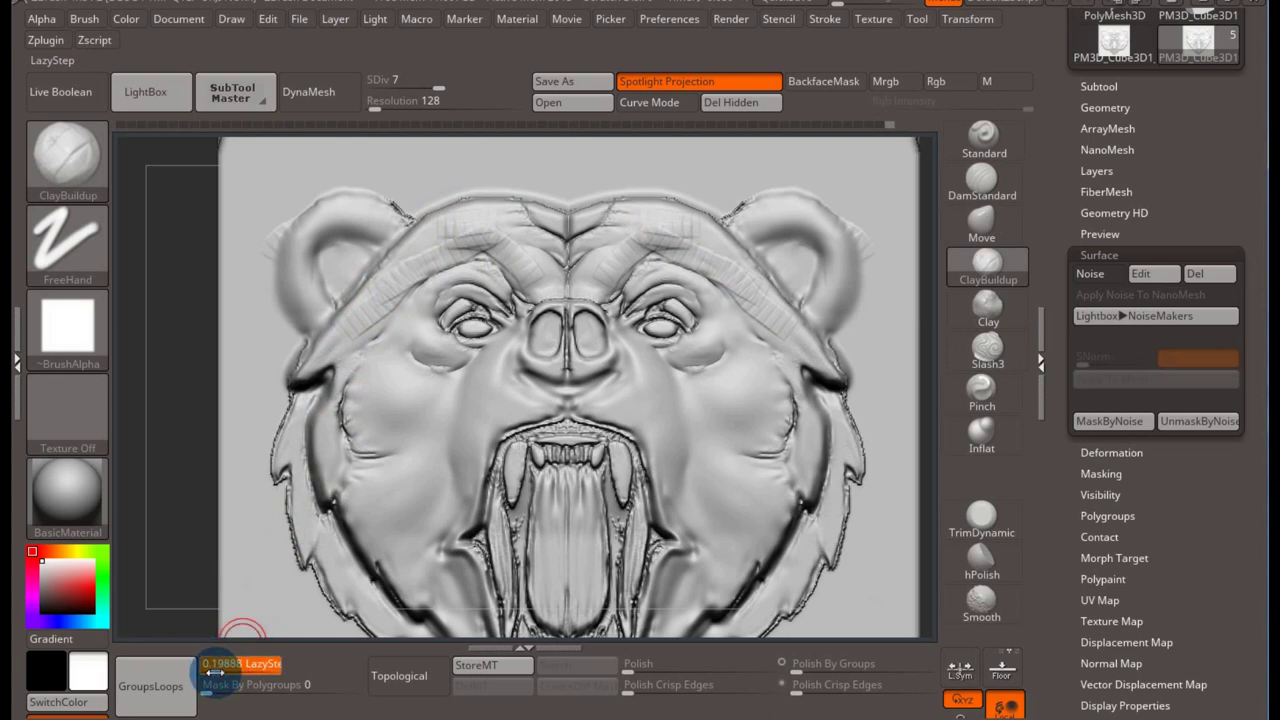
# - Set Z Intensity to 4 and stroke ClayBuildup ridges across the upper forehead and cheek
pyautogui.press('ctrl')
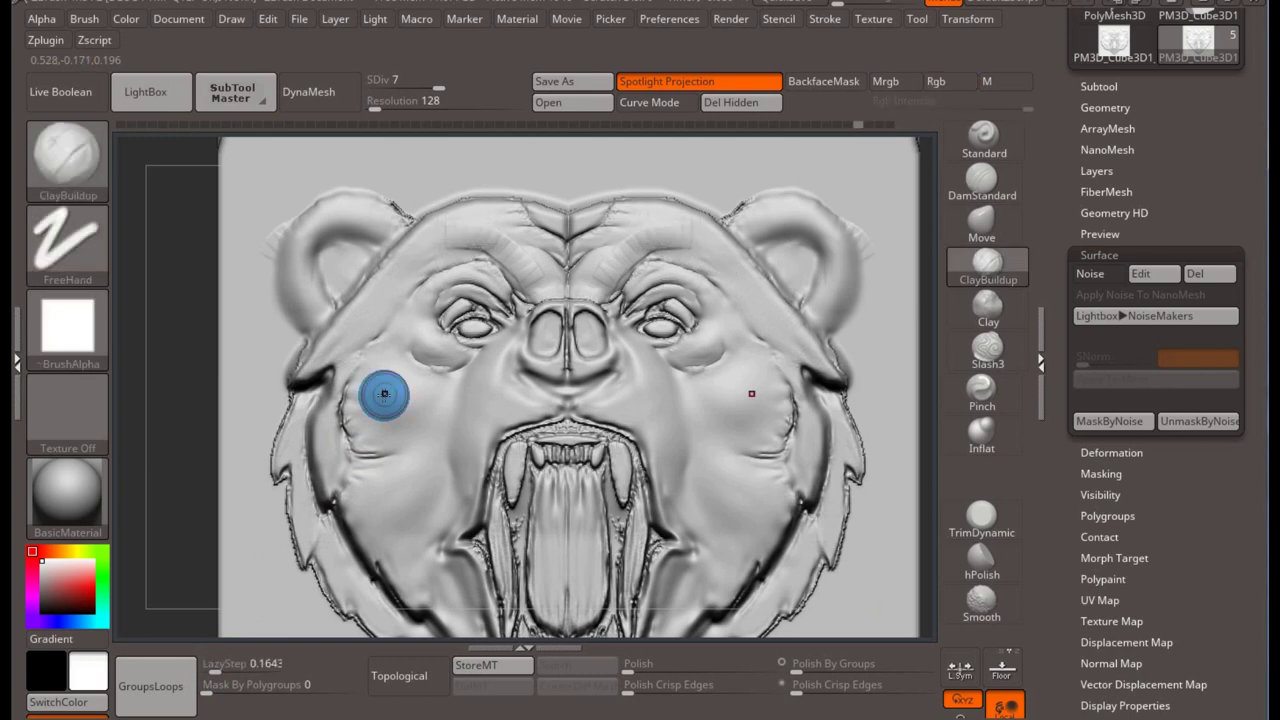
pyautogui.press('ctrl')
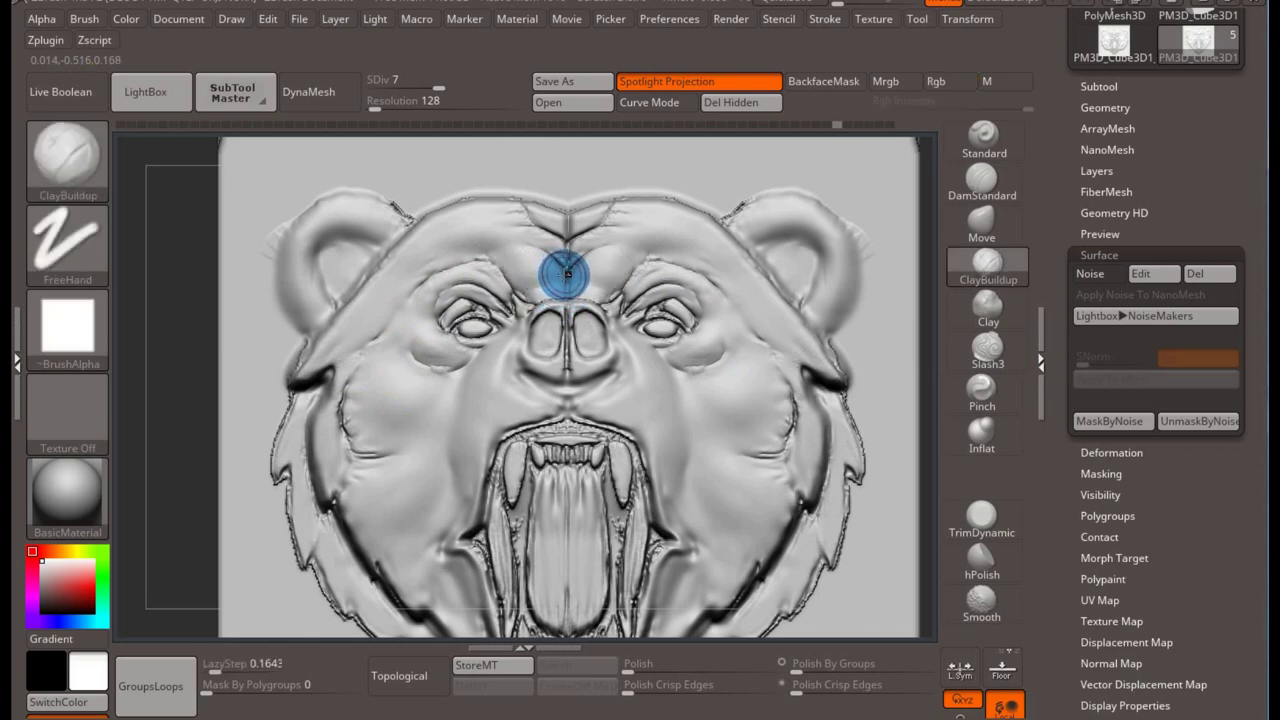
pyautogui.press('ctrl')
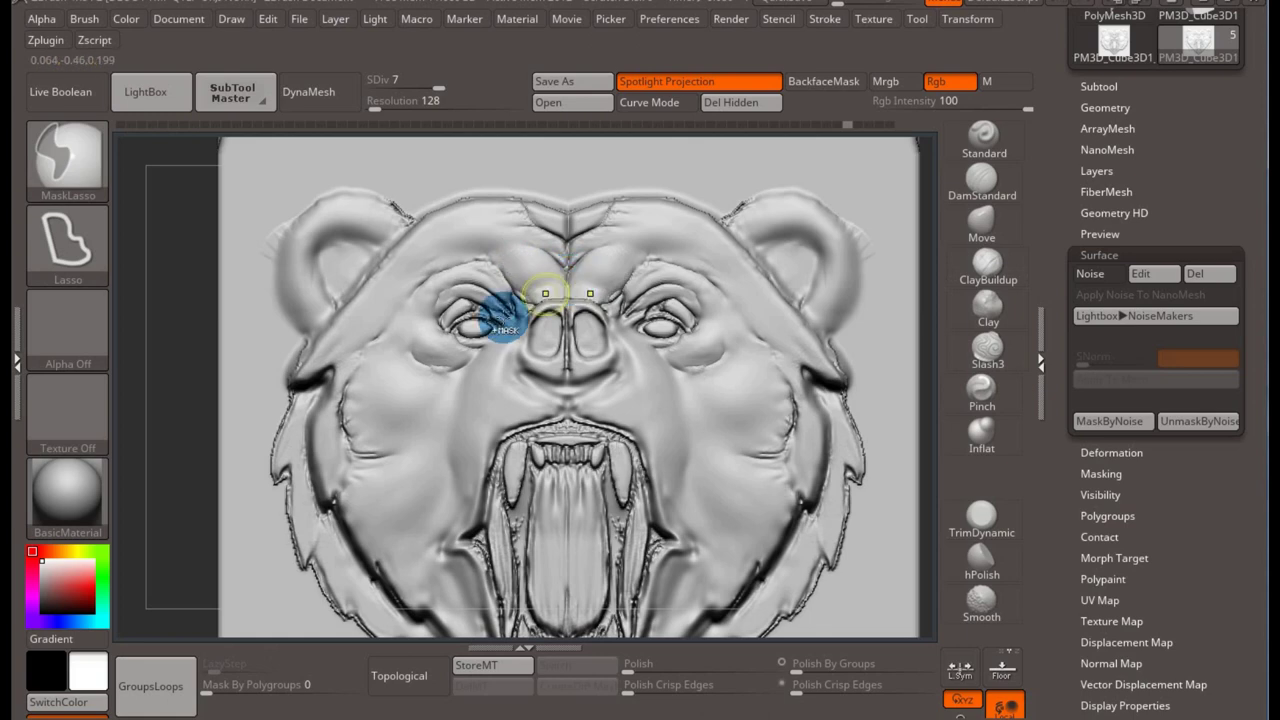
pyautogui.press('space')
pyautogui.moveTo(380, 480); pyautogui.dragTo(365, 476)
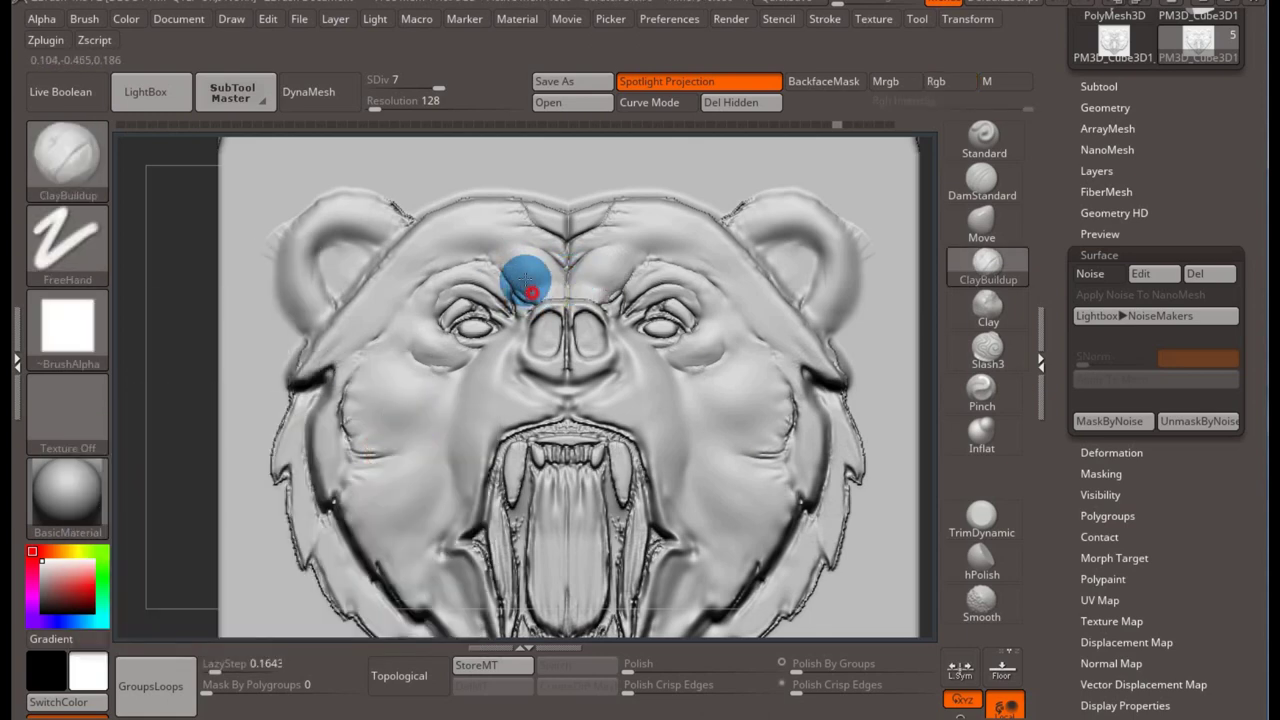
pyautogui.moveTo(533, 258)
pyautogui.mouseDown()
pyautogui.moveTo(427, 231)
pyautogui.moveTo(378, 358)
pyautogui.moveTo(400, 380)
pyautogui.moveTo(389, 423)
pyautogui.moveTo(452, 405)
pyautogui.moveTo(394, 480)
pyautogui.moveTo(374, 534)
pyautogui.moveTo(389, 520)
pyautogui.moveTo(380, 509)
pyautogui.mouseUp()
pyautogui.moveTo(456, 567); pyautogui.dragTo(414, 537)
# - Smooth the jaw and re-sculpt the left cheek beside the mouth
pyautogui.press('space')
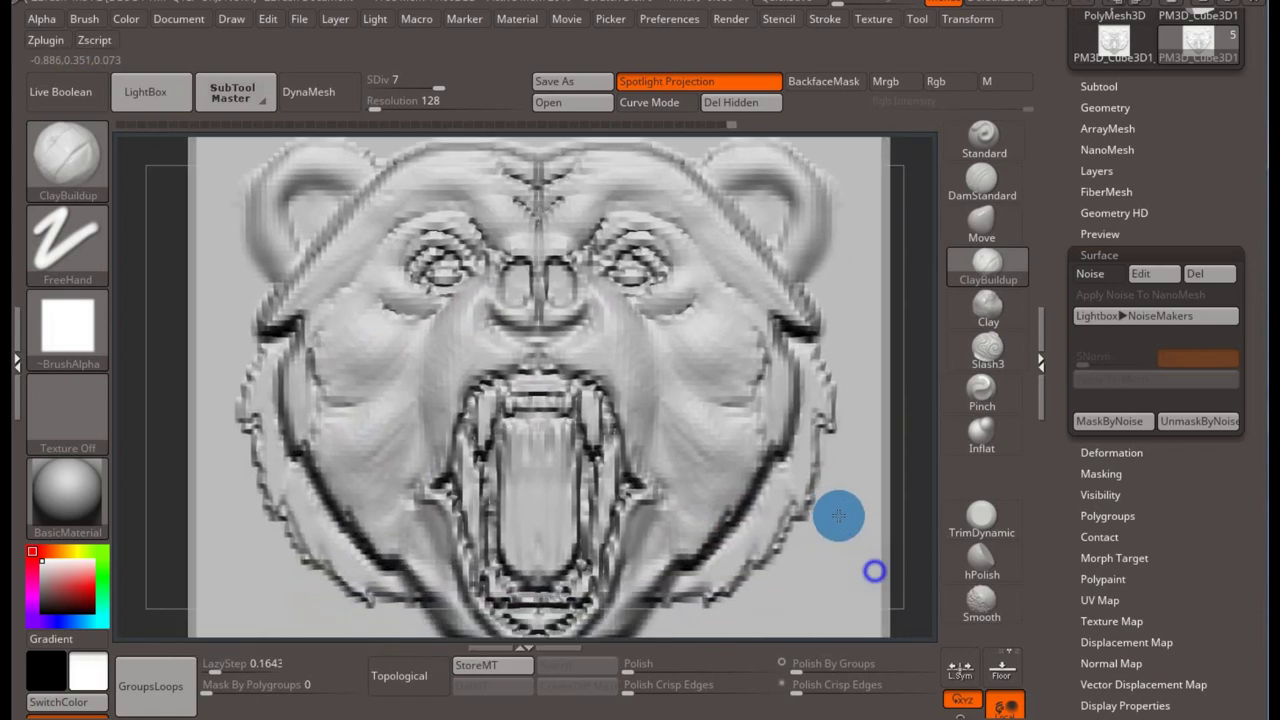
pyautogui.keyDown('ctrl'); pyautogui.moveTo(829, 514); pyautogui.dragTo(820, 420, button='right'); pyautogui.keyUp('ctrl')
pyautogui.moveTo(573, 500)
pyautogui.keyDown('ctrl'); pyautogui.mouseDown(button='right')
pyautogui.moveTo(466, 434)
pyautogui.moveTo(477, 437)
pyautogui.mouseUp(button='right'); pyautogui.keyUp('ctrl')
pyautogui.press('shift')
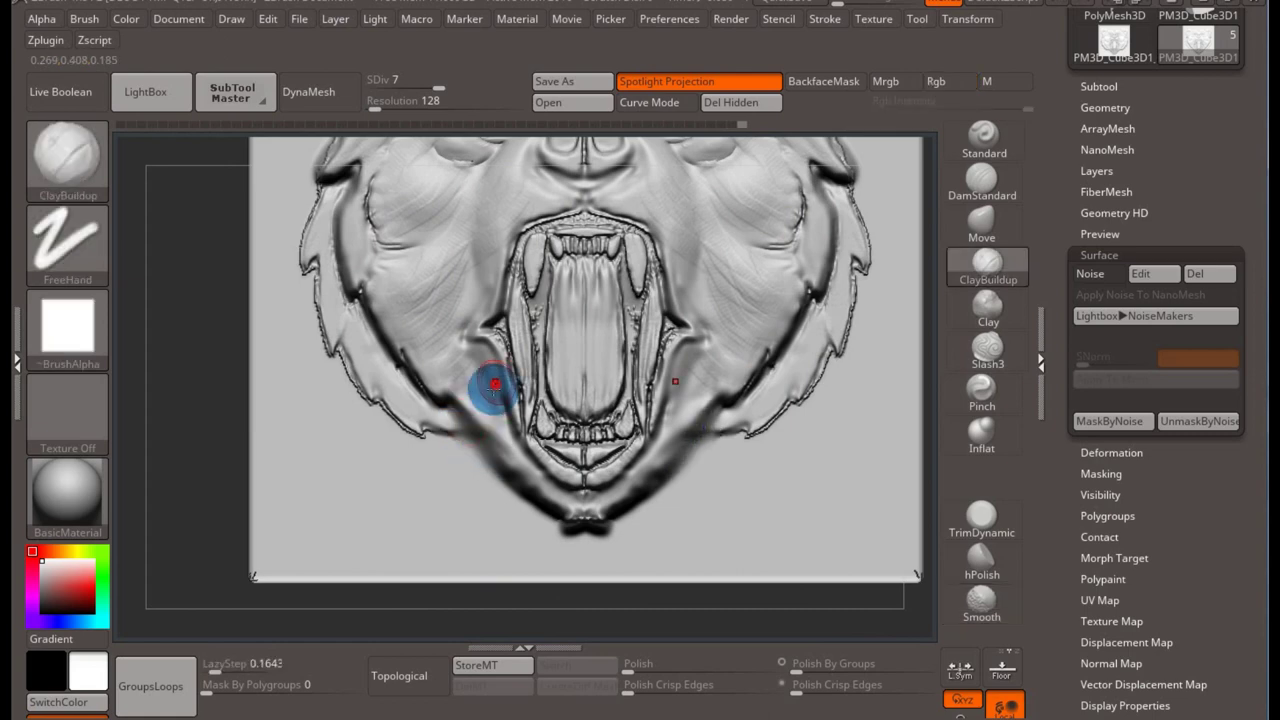
pyautogui.keyDown('alt'); pyautogui.moveTo(463, 486); pyautogui.dragTo(480, 600, button='right'); pyautogui.keyUp('alt')
pyautogui.moveTo(500, 400)
pyautogui.mouseDown()
pyautogui.moveTo(443, 434)
pyautogui.moveTo(479, 393)
pyautogui.moveTo(457, 409)
pyautogui.moveTo(409, 391)
pyautogui.moveTo(417, 429)
pyautogui.mouseUp()
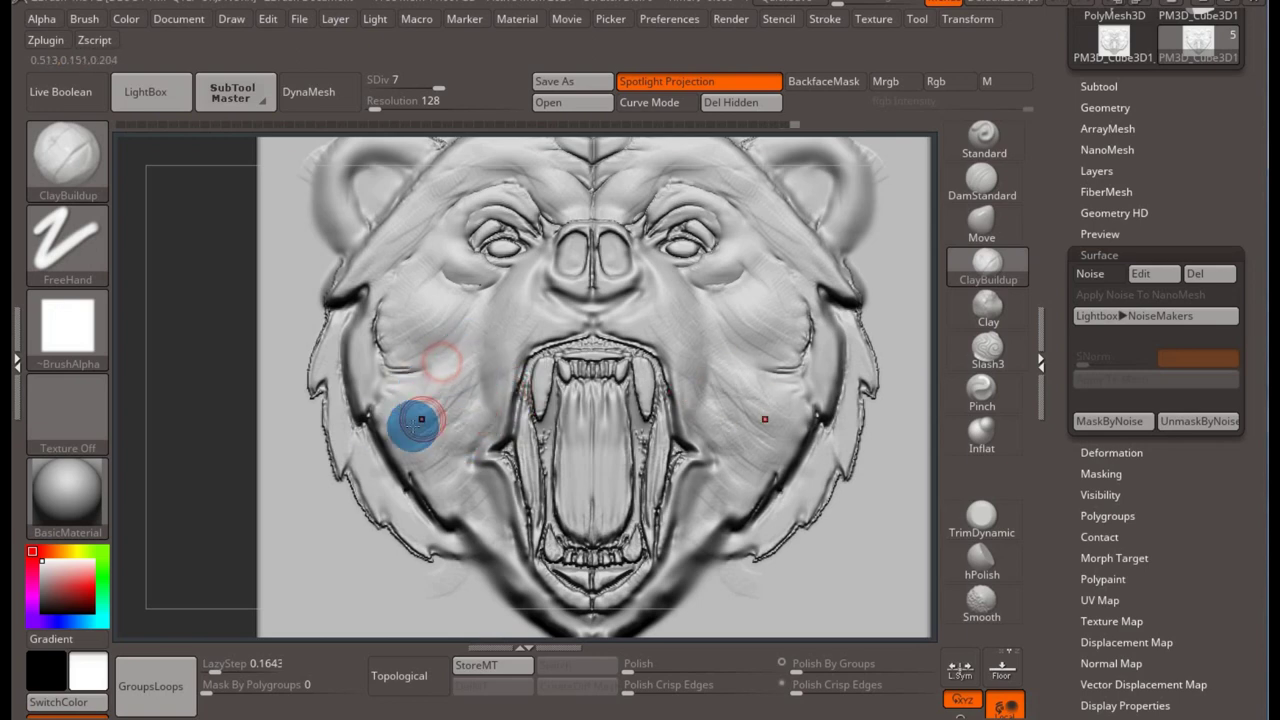
# - Build up clay along the left mane edge, including a ridge on the upper mane
pyautogui.moveTo(331, 345)
pyautogui.mouseDown()
pyautogui.moveTo(314, 457)
pyautogui.moveTo(356, 420)
pyautogui.mouseUp()
pyautogui.moveTo(343, 468); pyautogui.dragTo(401, 538)
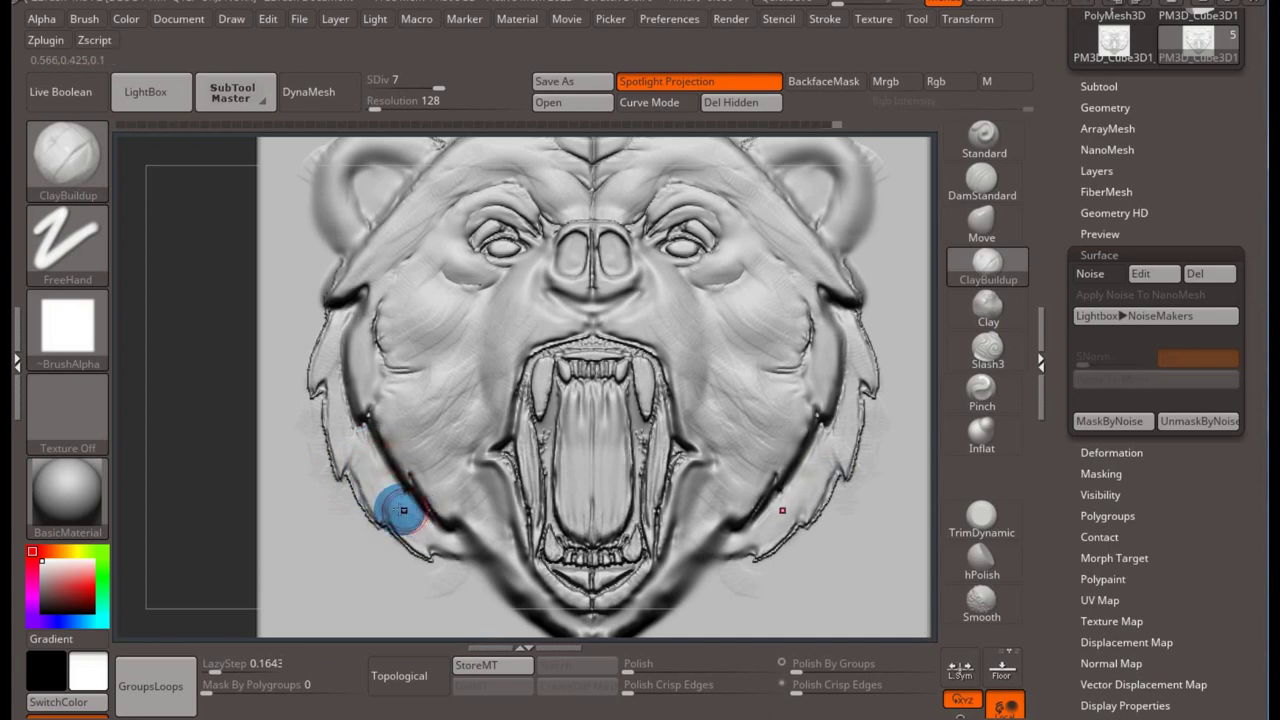
pyautogui.moveTo(410, 510)
pyautogui.mouseDown()
pyautogui.moveTo(414, 529)
pyautogui.moveTo(330, 387)
pyautogui.mouseUp()
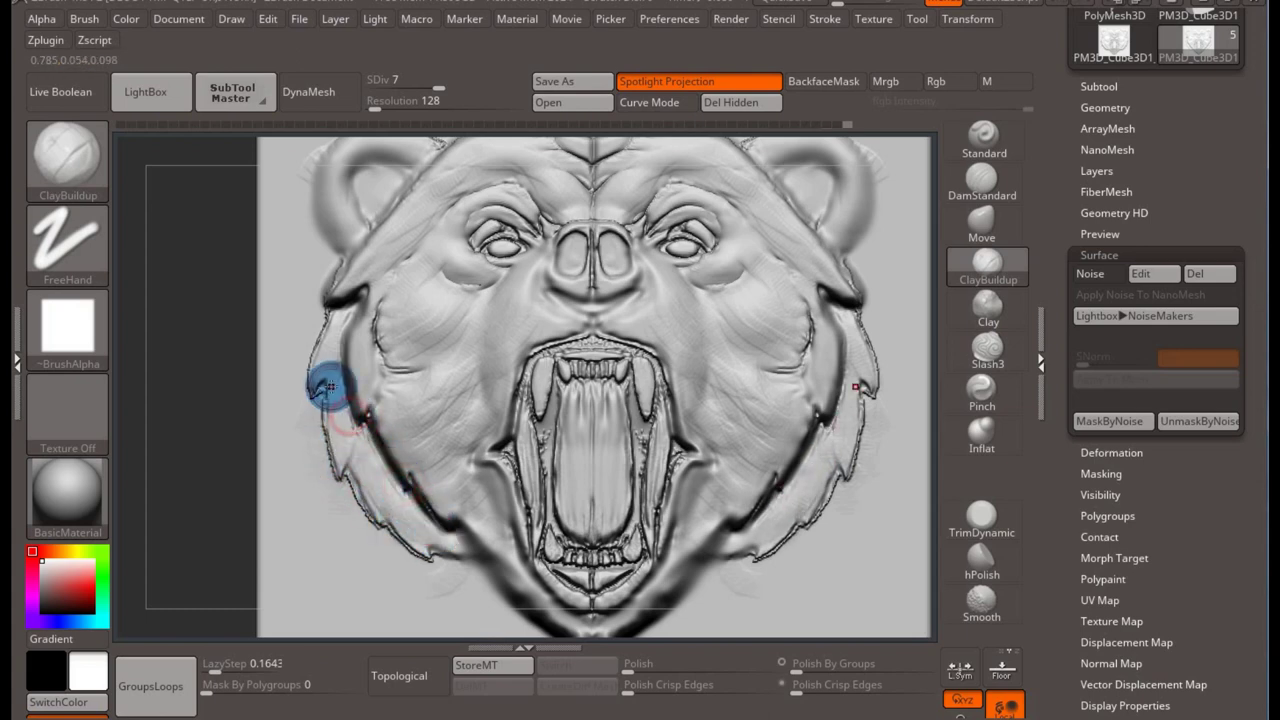
pyautogui.moveTo(314, 400)
pyautogui.mouseDown(button='right')
pyautogui.moveTo(443, 466)
pyautogui.moveTo(409, 569)
pyautogui.mouseUp(button='right')
pyautogui.moveTo(409, 569)
pyautogui.mouseDown()
pyautogui.moveTo(329, 500)
pyautogui.moveTo(316, 449)
pyautogui.moveTo(416, 404)
pyautogui.moveTo(322, 391)
pyautogui.mouseUp()
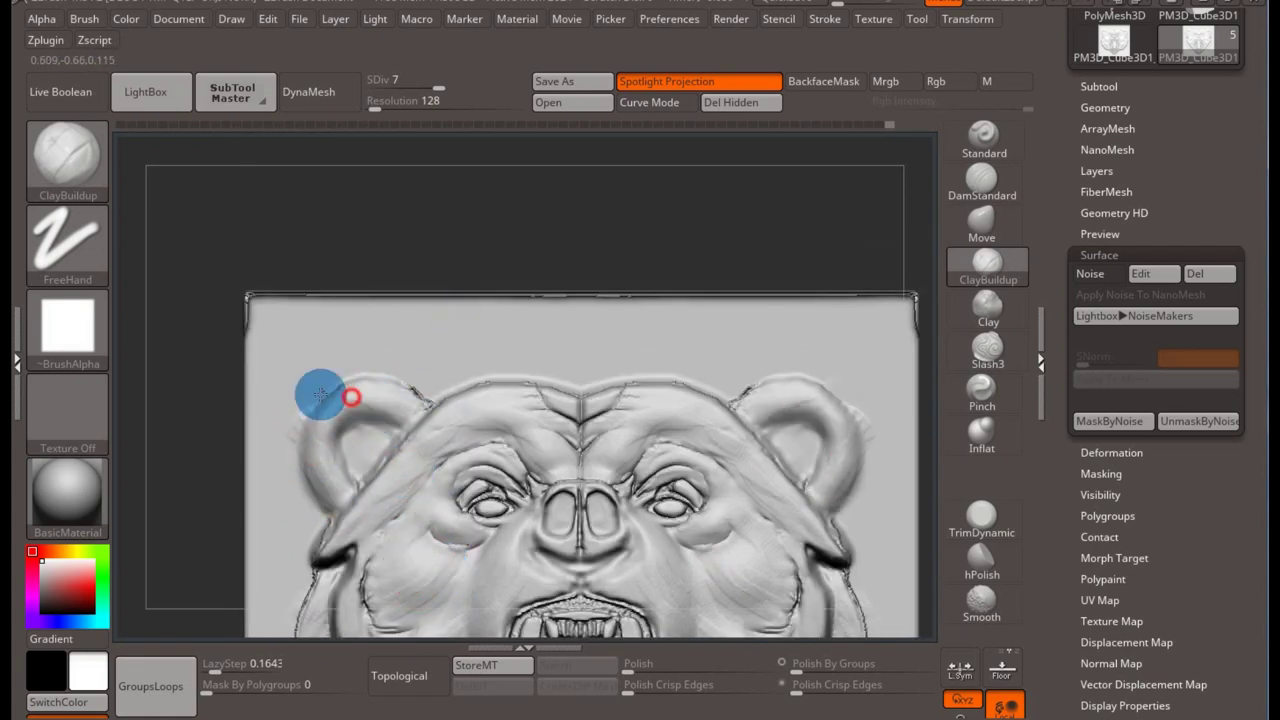
# - Sculpt the left ear and smooth its lower edge
pyautogui.moveTo(295, 432); pyautogui.dragTo(351, 465)
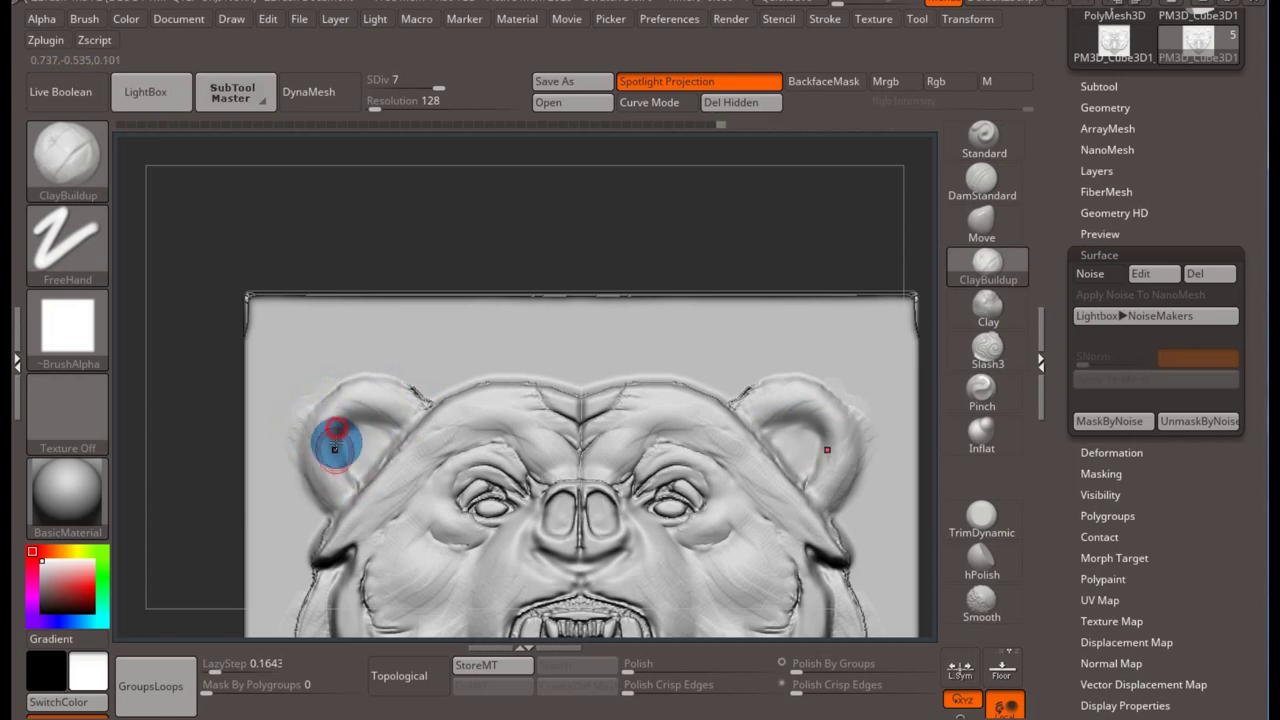
pyautogui.press('shift')
pyautogui.keyDown('shift'); pyautogui.moveTo(283, 433); pyautogui.dragTo(407, 513); pyautogui.keyUp('shift')
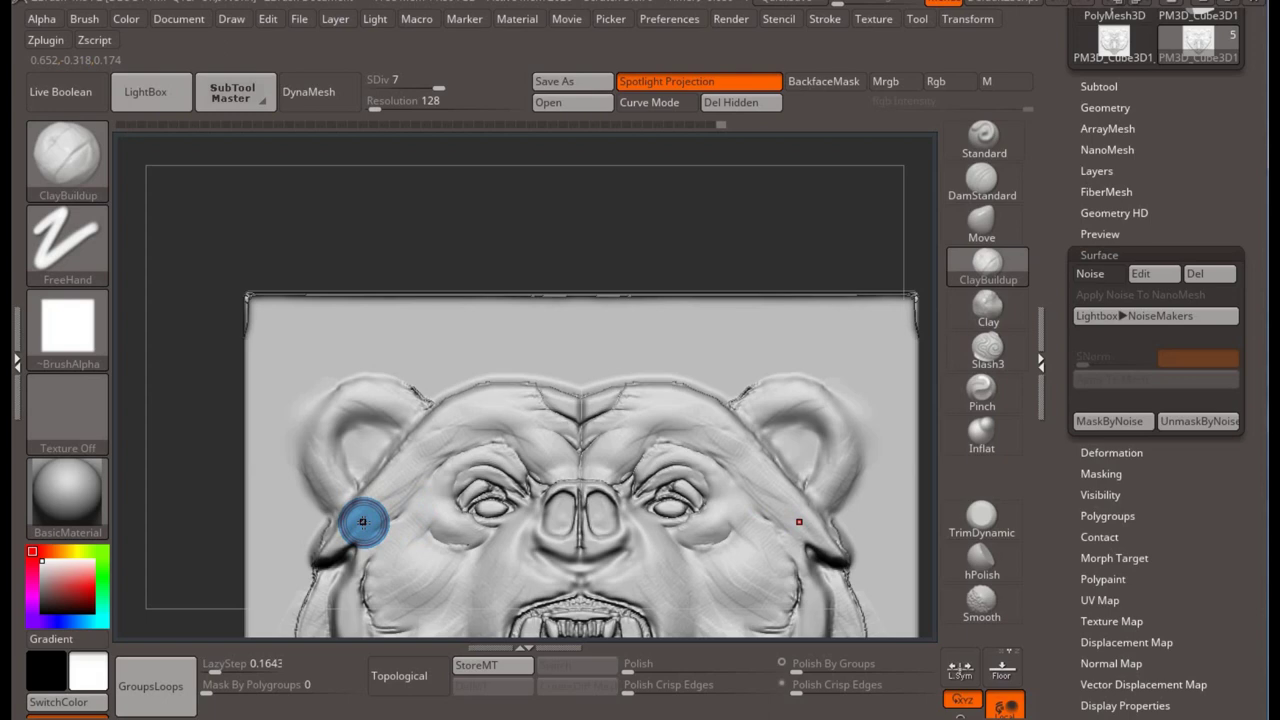
pyautogui.press('-')
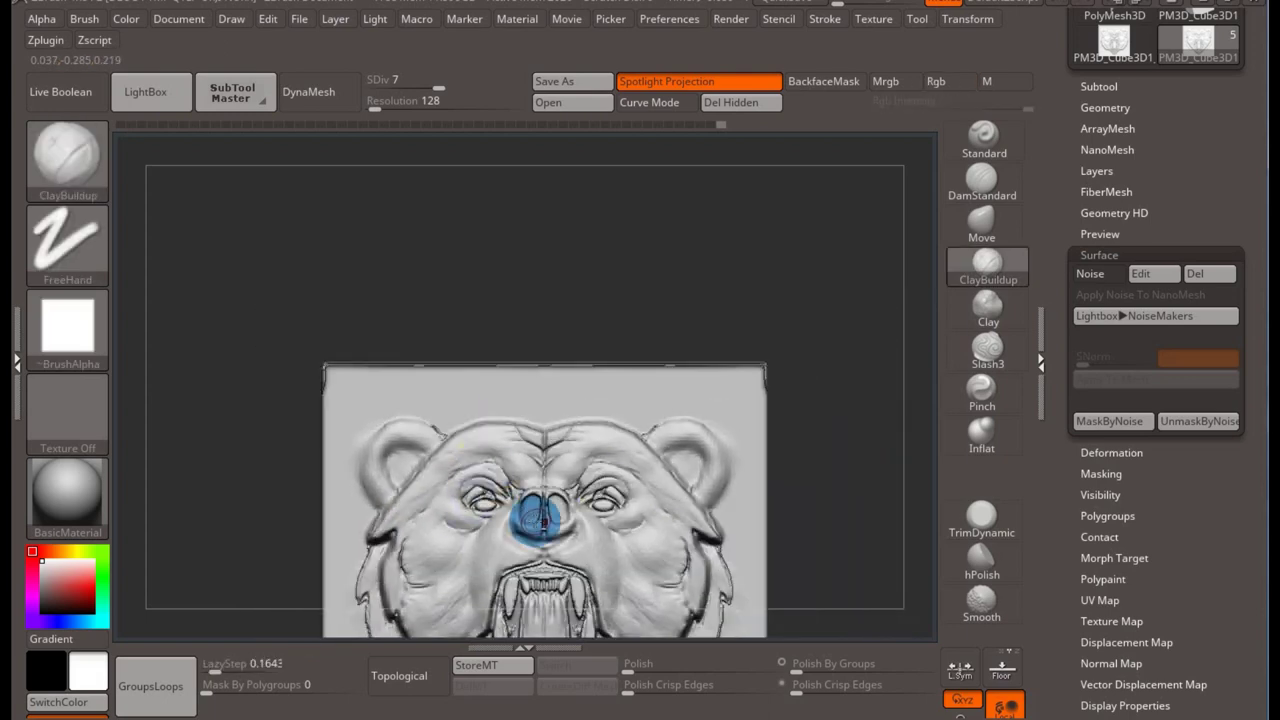
# - Zoom in on the nose and adjust the ClayBuildup Draw Size and Z Intensity
pyautogui.press('-')
pyautogui.press('+')
pyautogui.press('+')
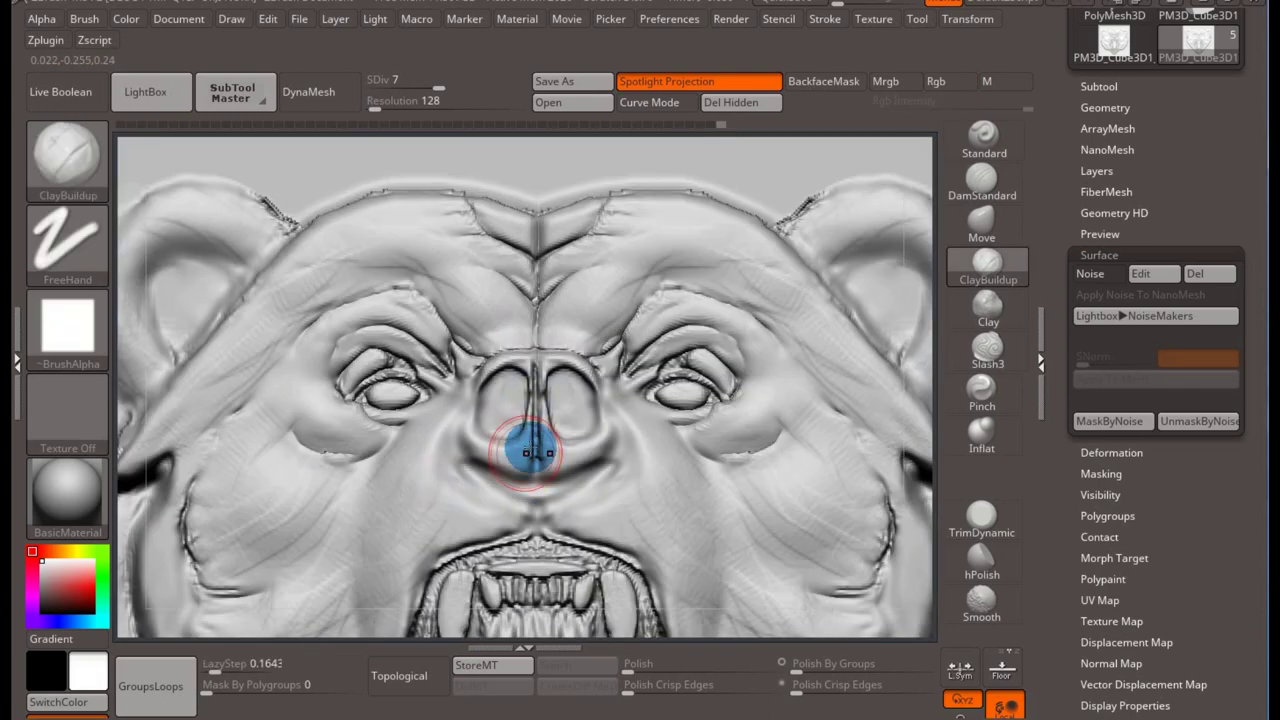
pyautogui.press('s')
pyautogui.press('+')
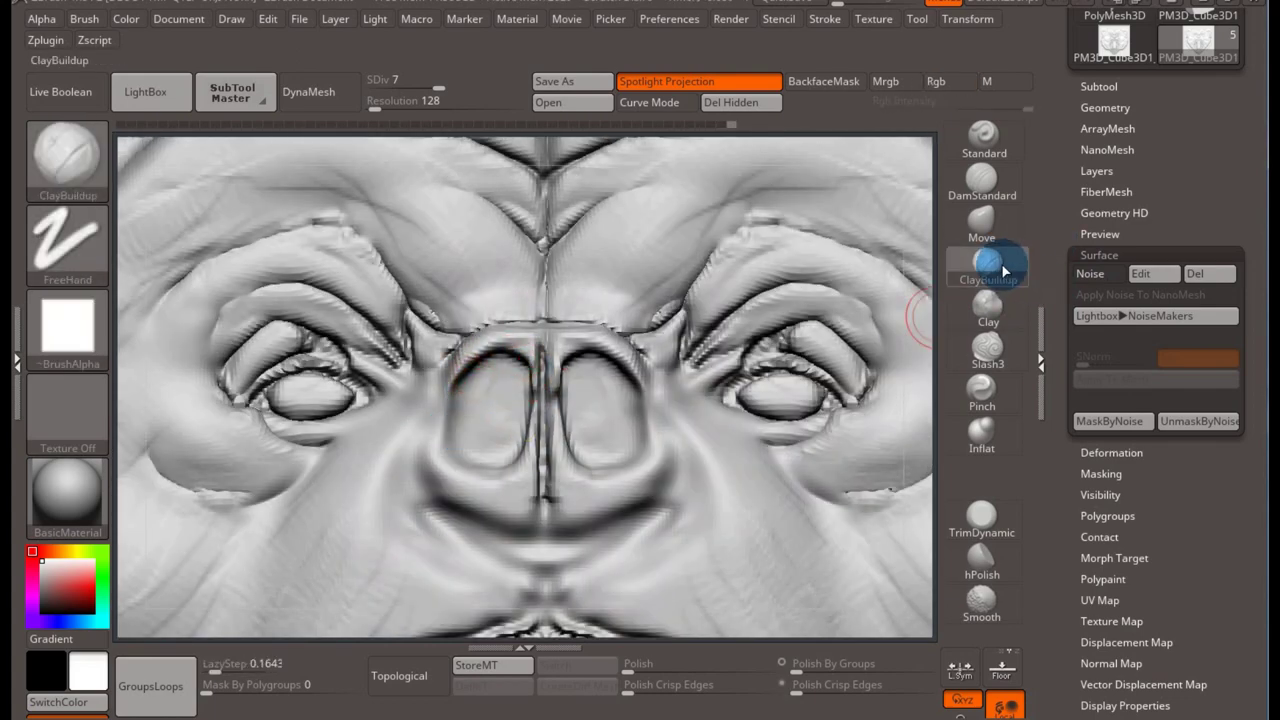
pyautogui.press('s')
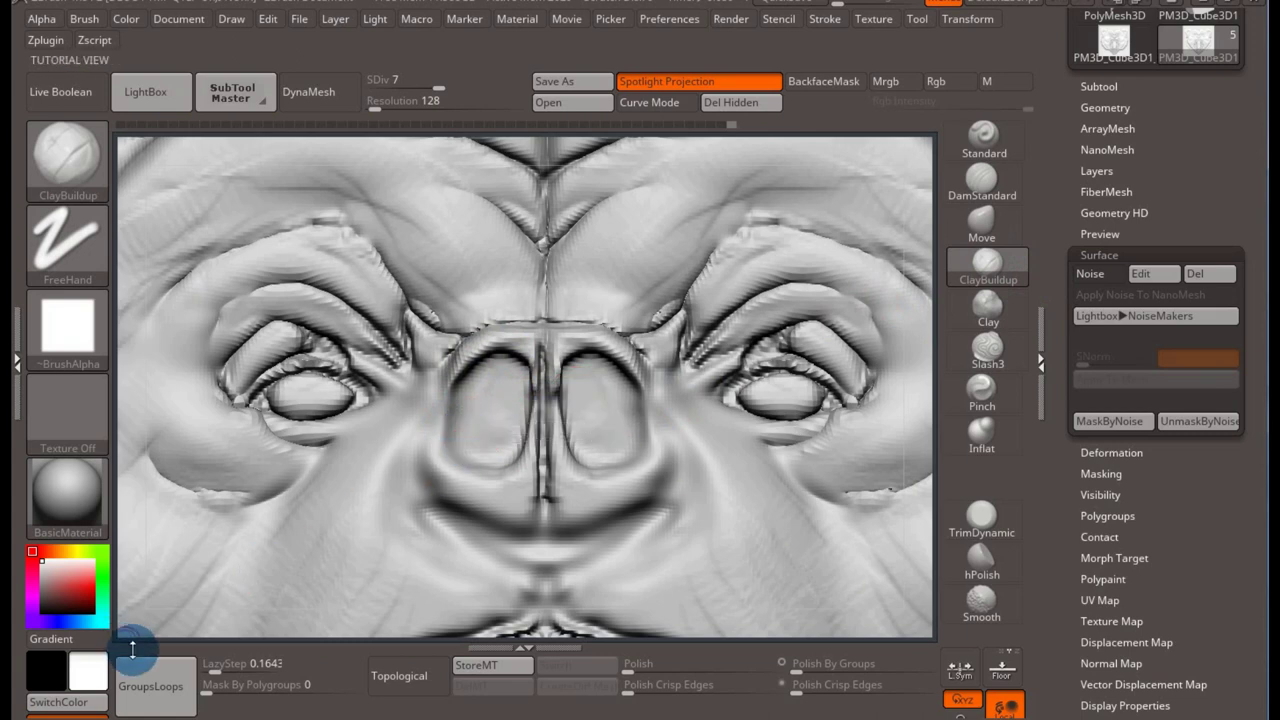
pyautogui.press('space')
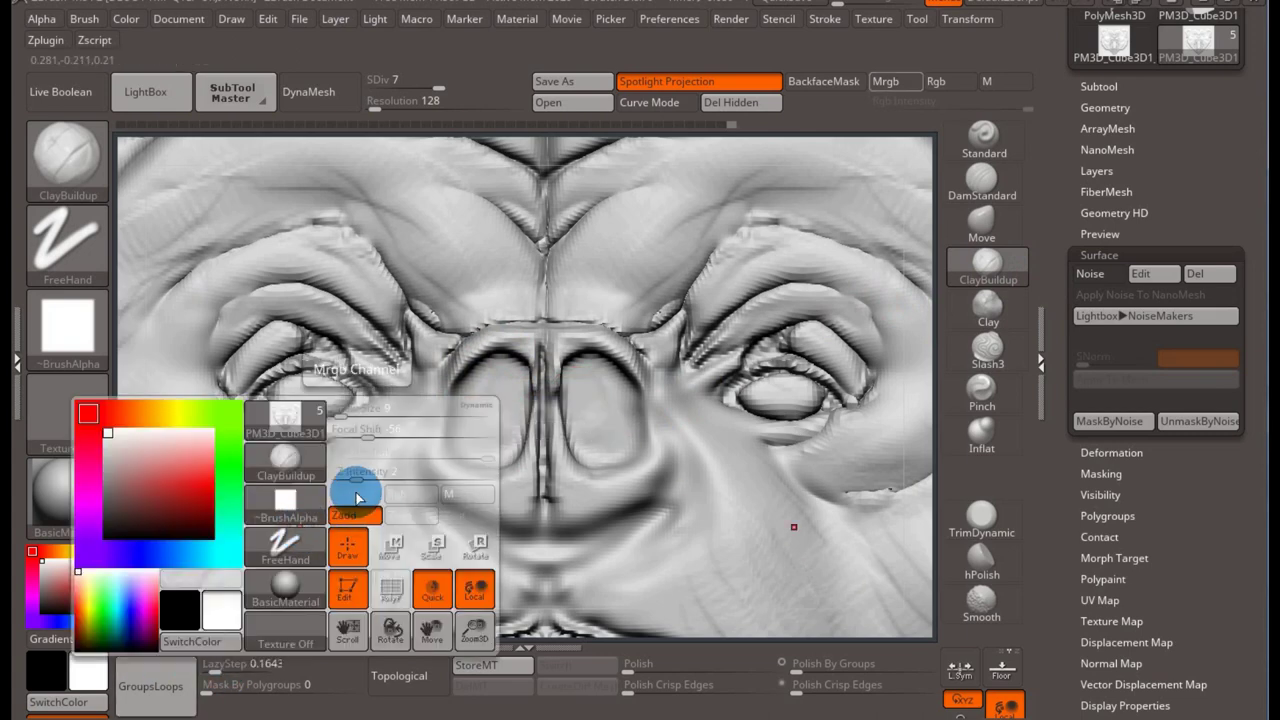
pyautogui.moveTo(352, 476); pyautogui.dragTo(362, 476)
pyautogui.moveTo(470, 356)
pyautogui.mouseDown()
pyautogui.moveTo(446, 437)
pyautogui.moveTo(443, 406)
pyautogui.moveTo(474, 363)
pyautogui.moveTo(459, 374)
pyautogui.moveTo(471, 466)
pyautogui.moveTo(443, 443)
pyautogui.moveTo(457, 394)
pyautogui.moveTo(440, 375)
pyautogui.moveTo(450, 403)
pyautogui.mouseUp()
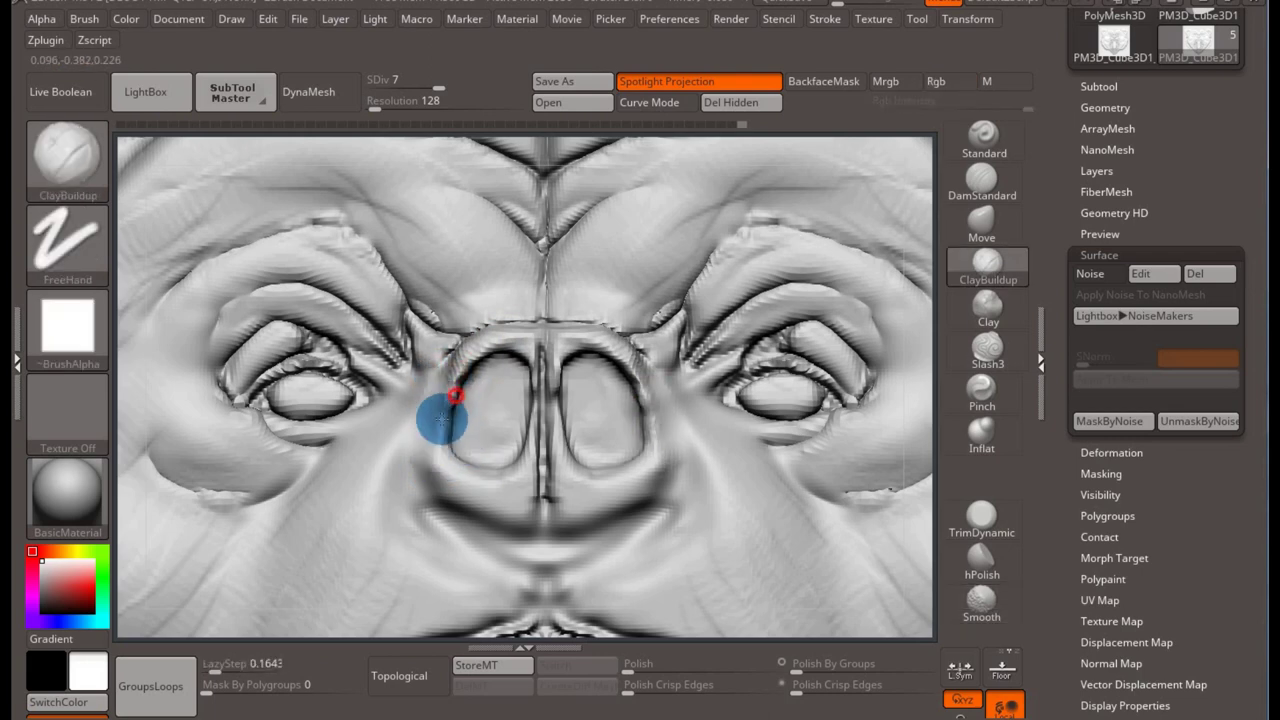
# - Build up the nostril rims, fill the septum groove, and smooth along the septum
pyautogui.moveTo(437, 452)
pyautogui.mouseDown()
pyautogui.moveTo(466, 377)
pyautogui.moveTo(525, 347)
pyautogui.mouseUp()
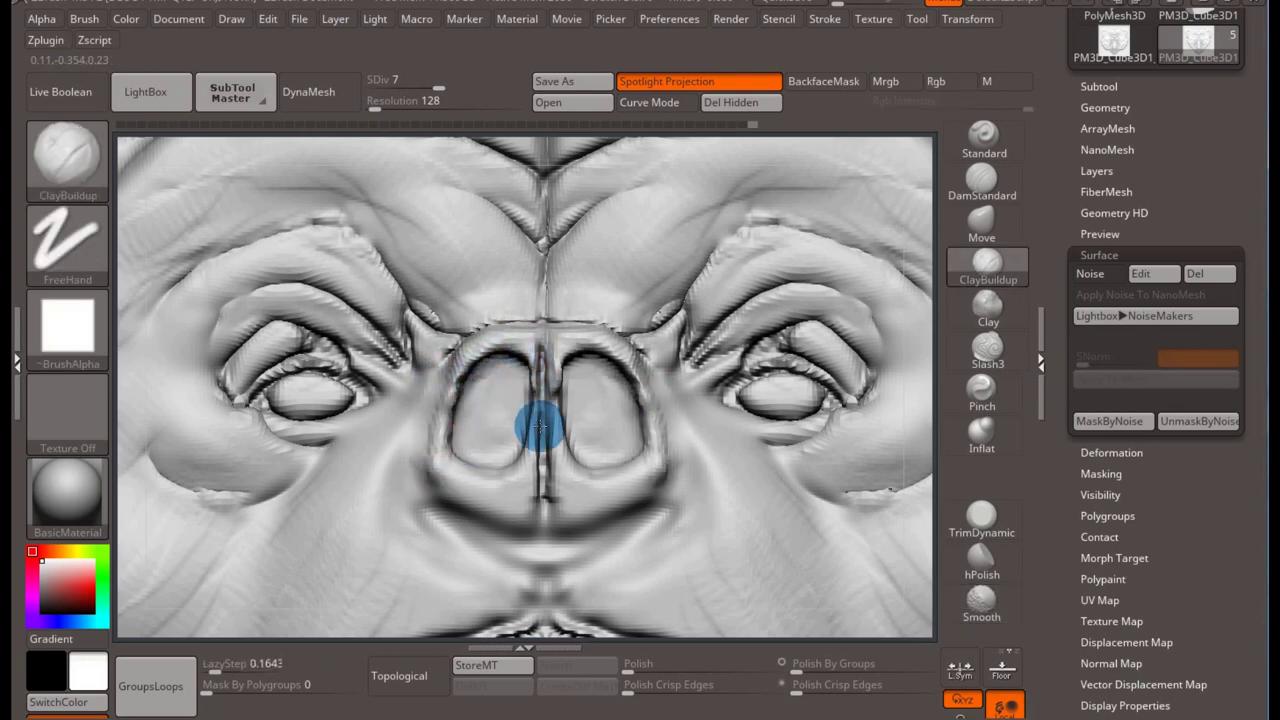
pyautogui.moveTo(546, 399)
pyautogui.mouseDown()
pyautogui.moveTo(526, 357)
pyautogui.moveTo(543, 451)
pyautogui.moveTo(533, 348)
pyautogui.moveTo(544, 567)
pyautogui.moveTo(545, 507)
pyautogui.mouseUp()
pyautogui.press('shift')
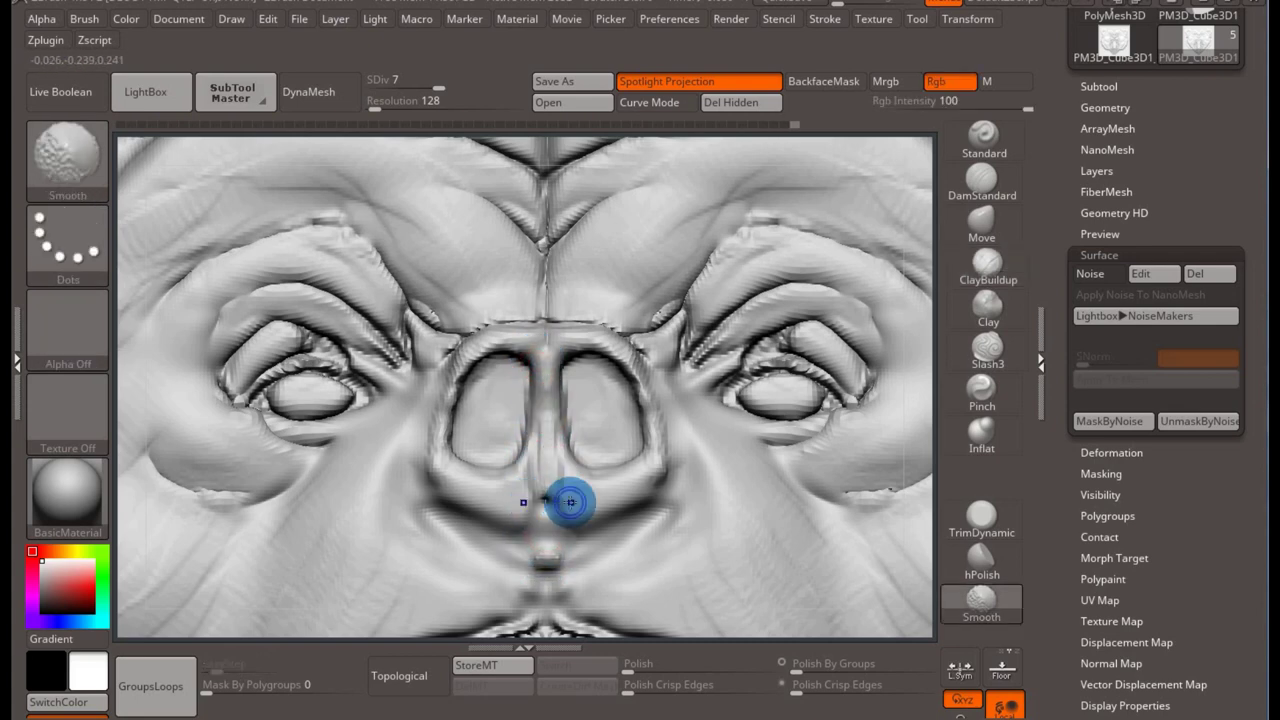
pyautogui.moveTo(543, 520)
pyautogui.mouseDown()
pyautogui.moveTo(539, 455)
pyautogui.moveTo(534, 471)
pyautogui.mouseUp()
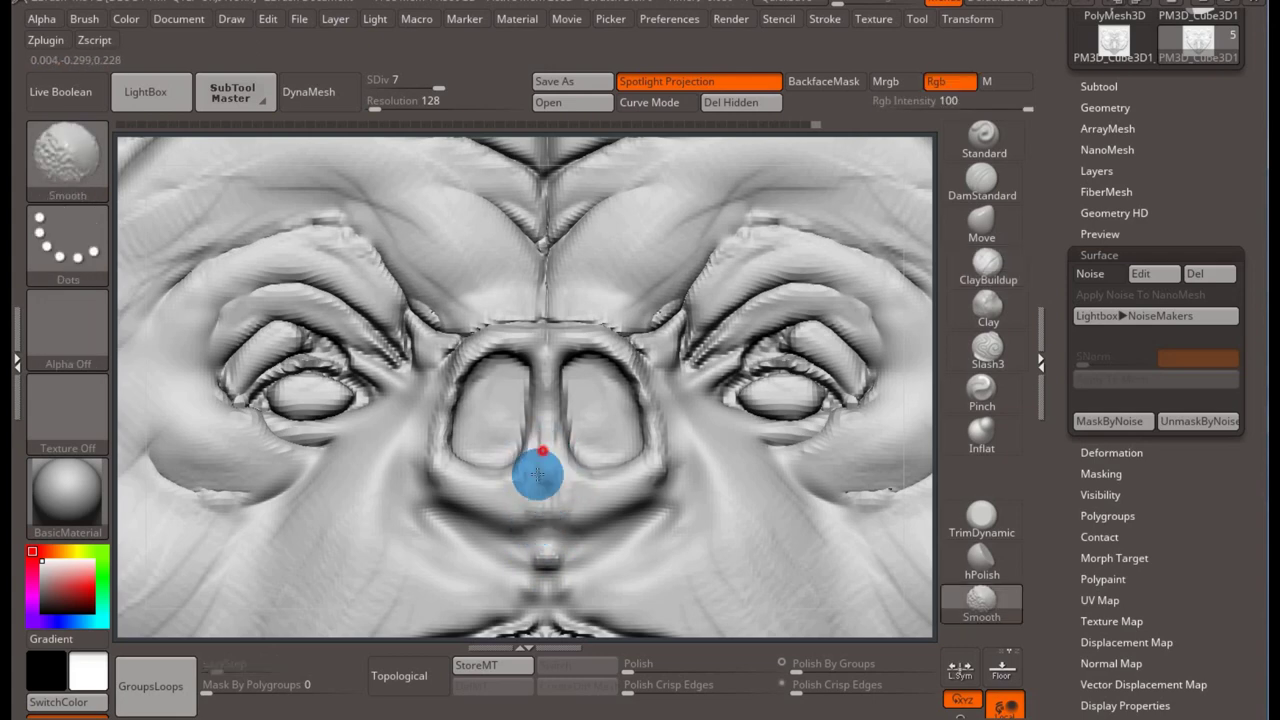
# - Select DamStandard, zoom into the bear's mouth, then pan and orbit to review the whole plate
pyautogui.click(984, 184)
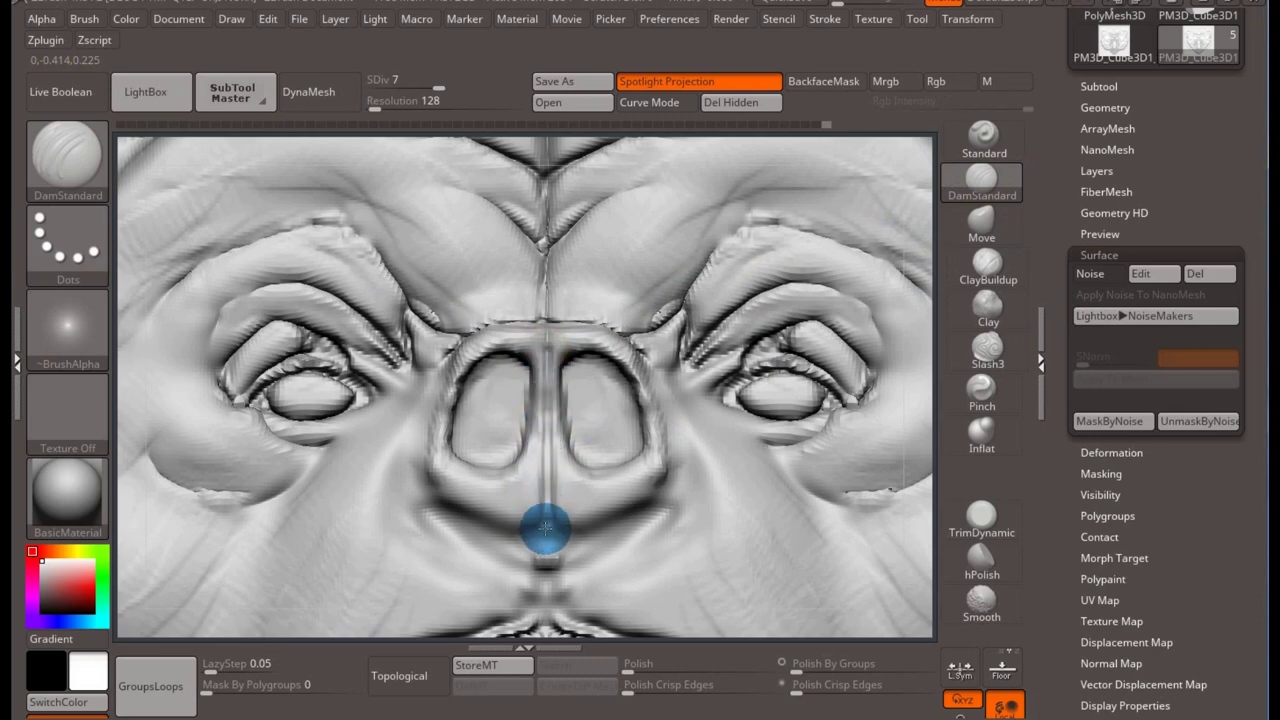
pyautogui.press('-')
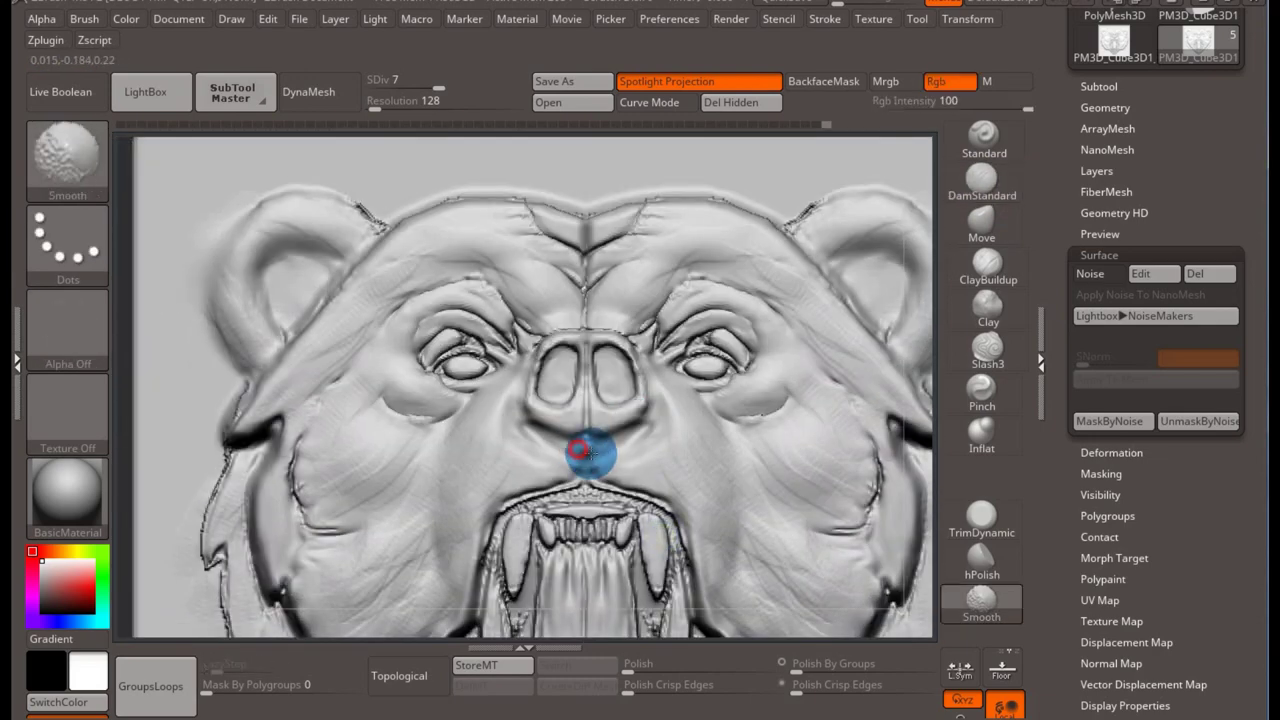
pyautogui.press('-')
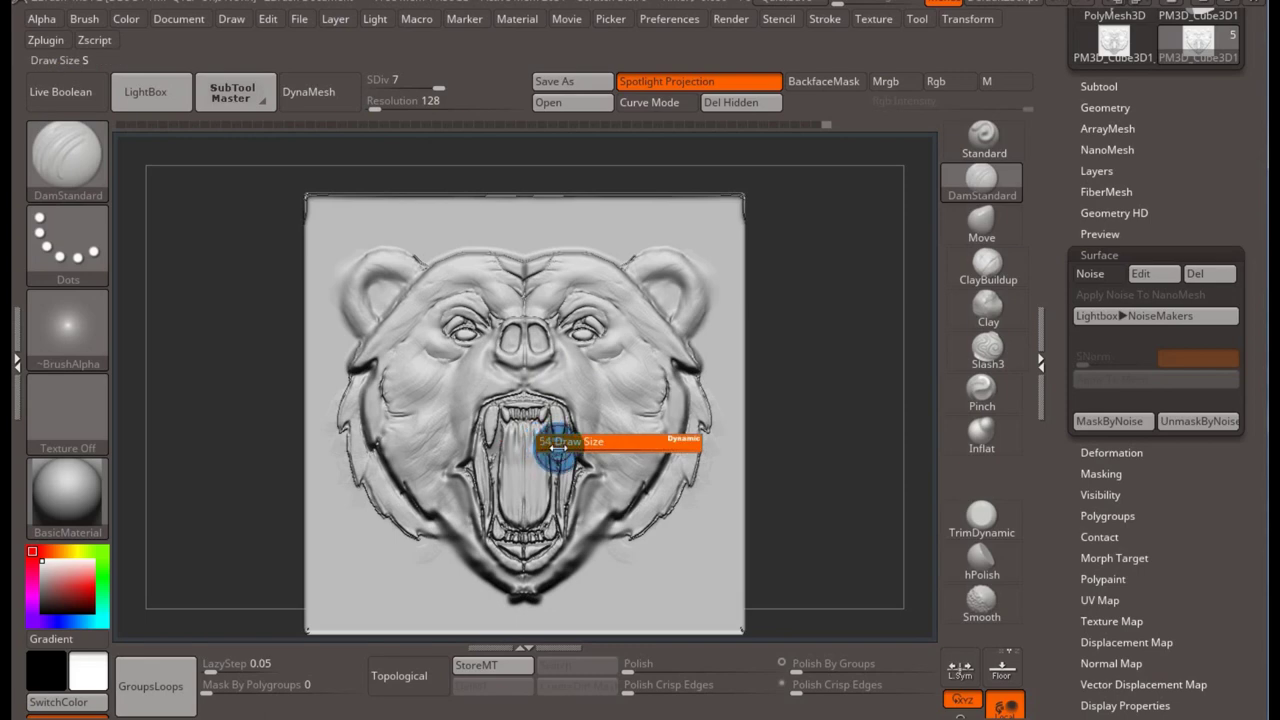
pyautogui.press('+')
pyautogui.press('+')
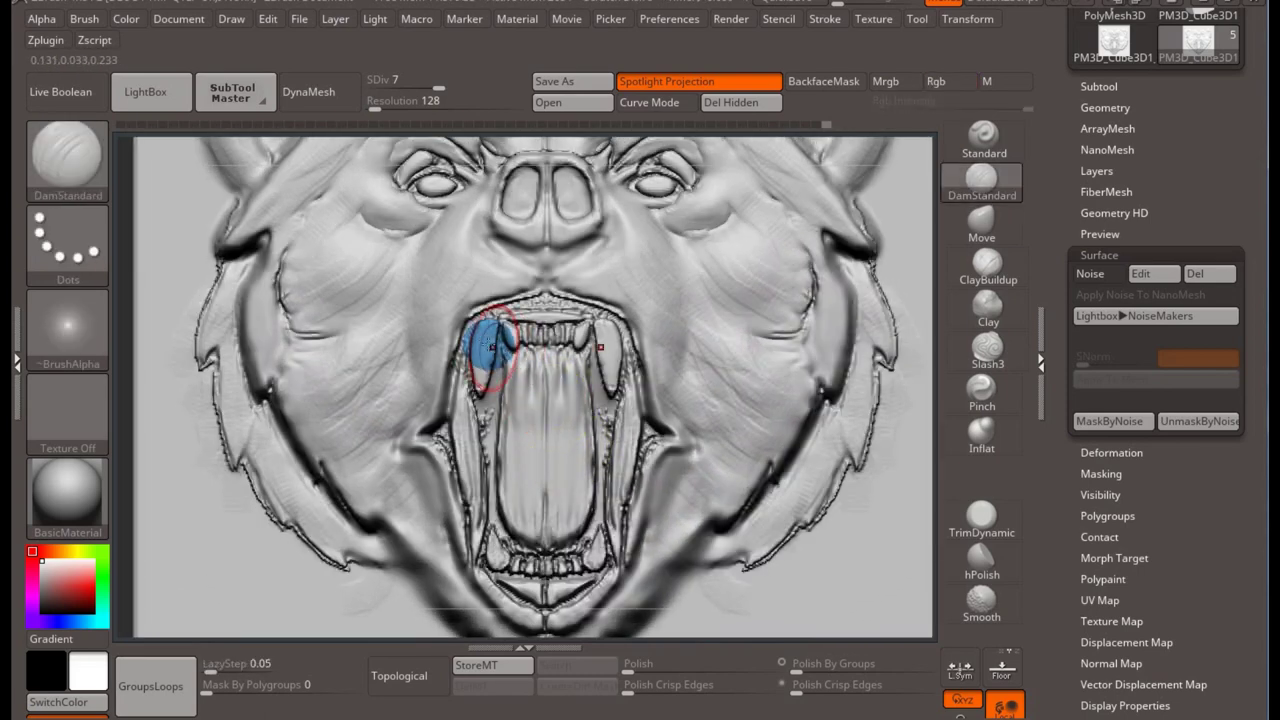
pyautogui.press('-')
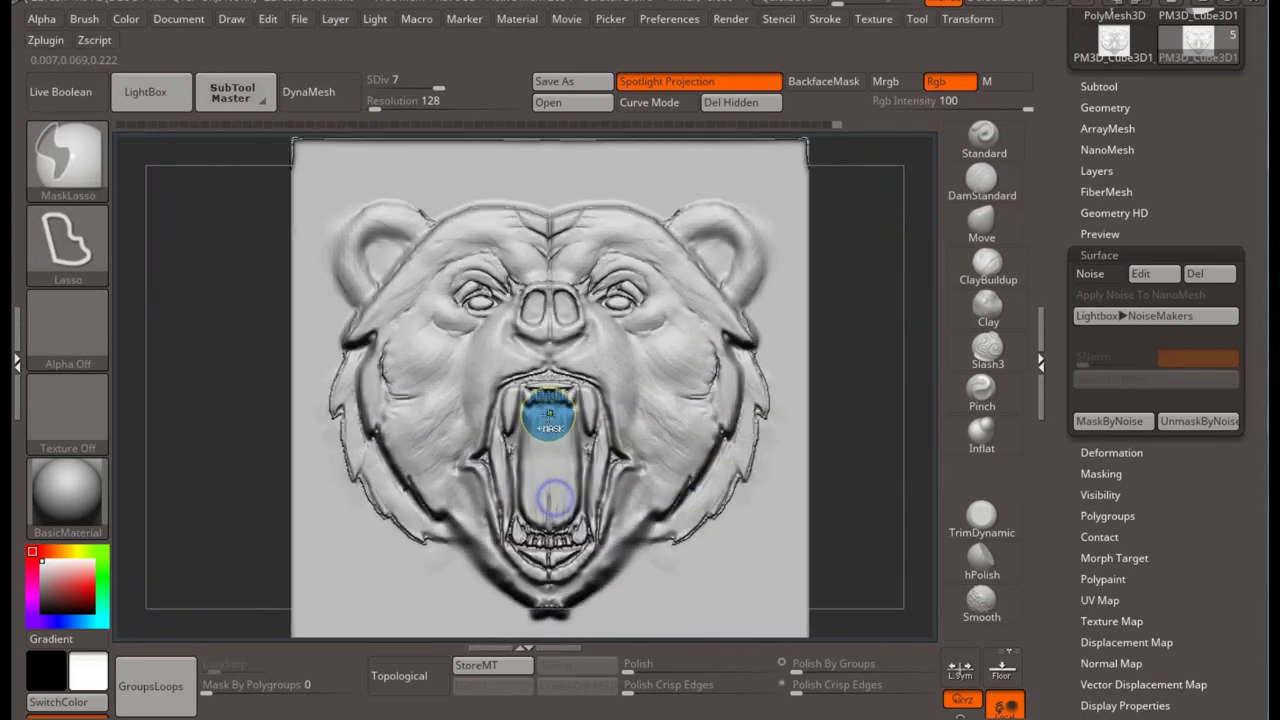
pyautogui.press('shift')
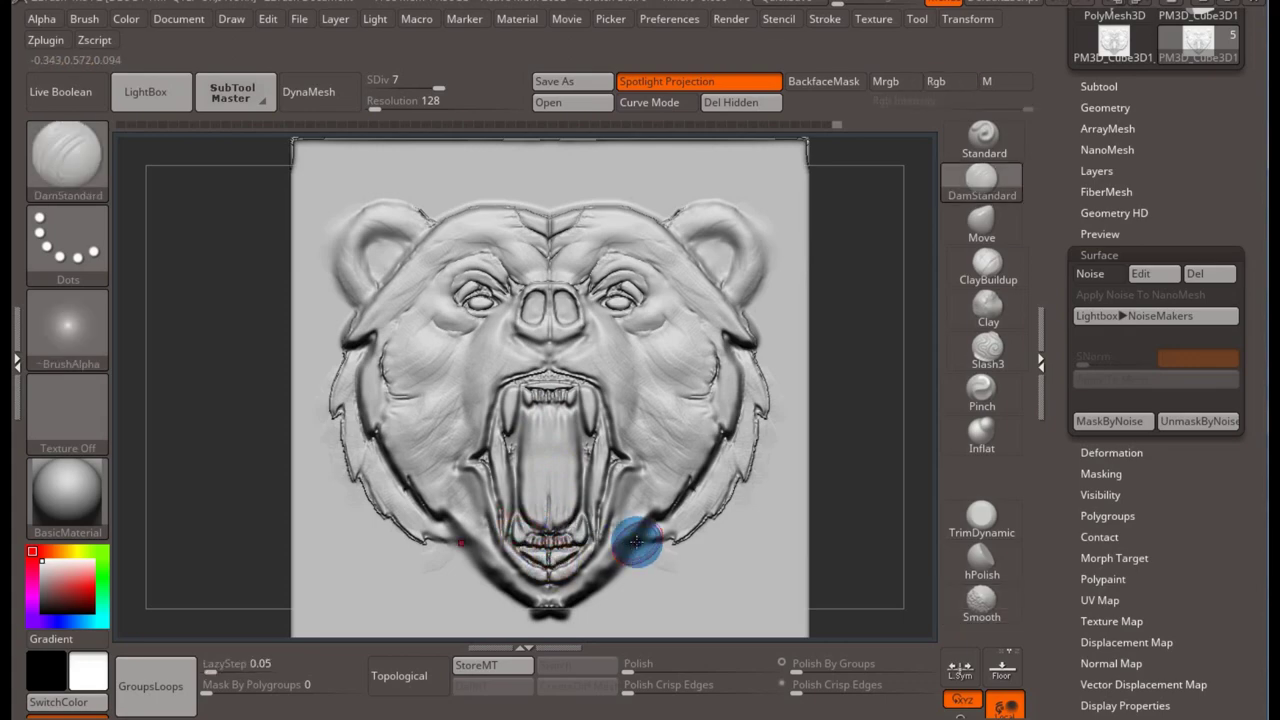
pyautogui.moveTo(628, 543); pyautogui.dragTo(614, 586)
pyautogui.moveTo(662, 432)
pyautogui.mouseDown(button='right')
pyautogui.moveTo(634, 443)
pyautogui.moveTo(651, 417)
pyautogui.moveTo(686, 409)
pyautogui.moveTo(650, 302)
pyautogui.mouseUp(button='right')
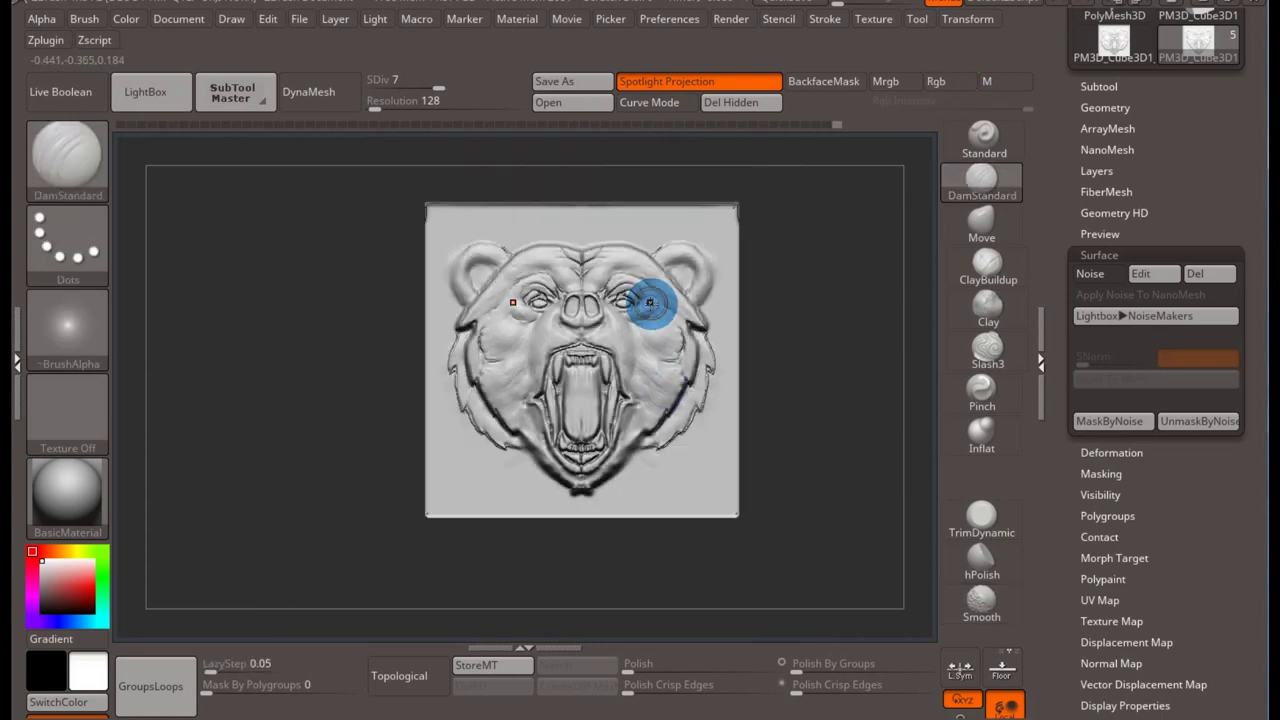
pyautogui.moveTo(650, 302)
pyautogui.mouseDown(button='right')
pyautogui.moveTo(686, 371)
pyautogui.moveTo(768, 350)
pyautogui.mouseUp(button='right')
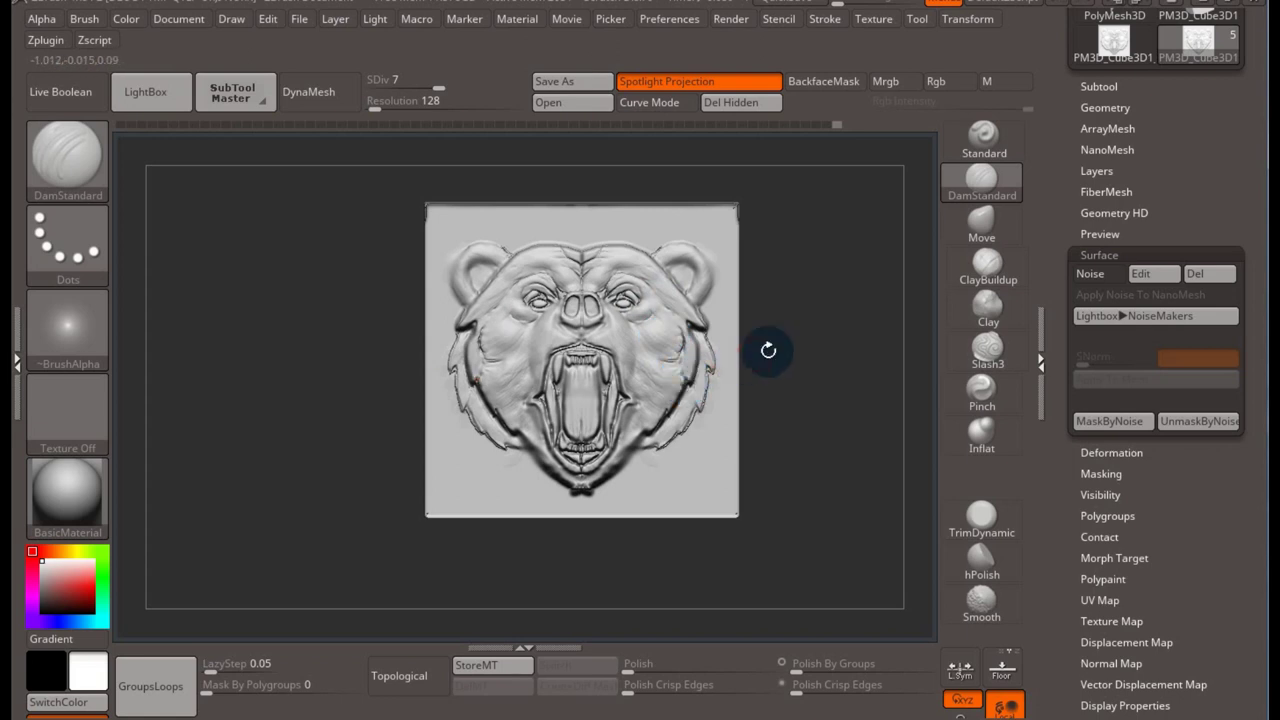
pyautogui.click(493, 373)
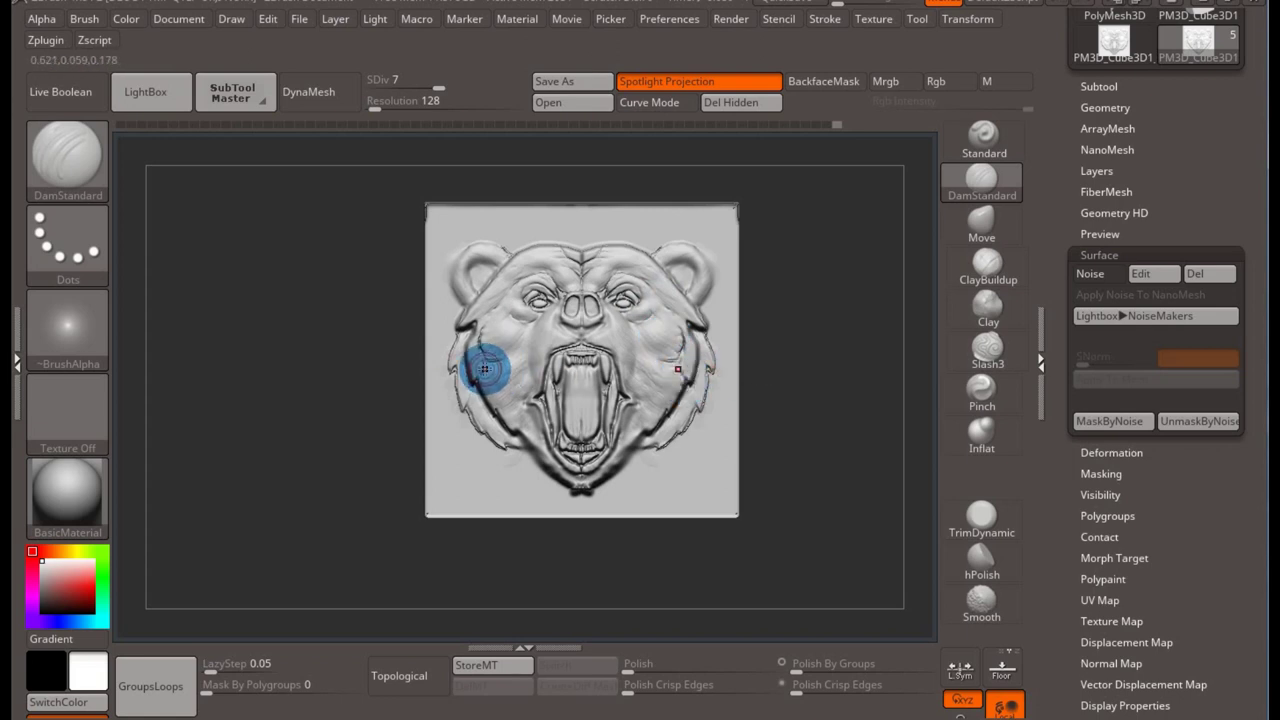
pyautogui.keyDown('shift'); pyautogui.moveTo(514, 380); pyautogui.dragTo(531, 477); pyautogui.keyUp('shift')
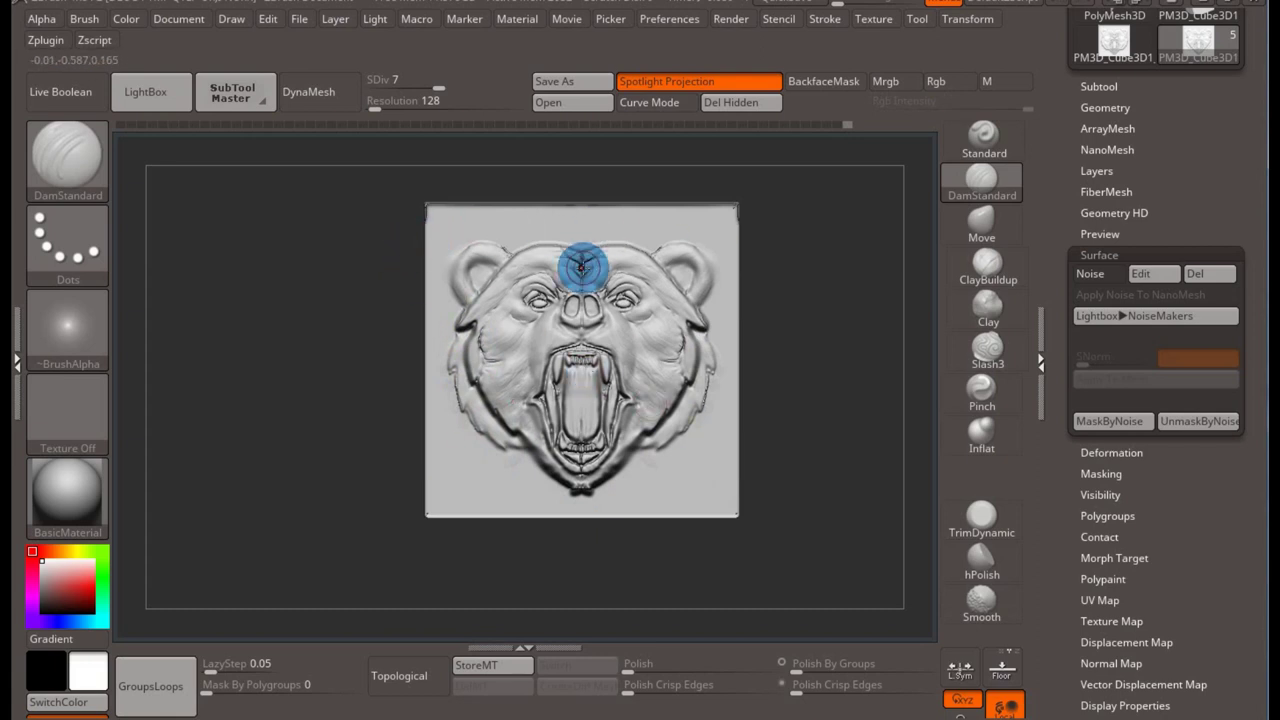
pyautogui.moveTo(1055, 428); pyautogui.dragTo(1056, 526)
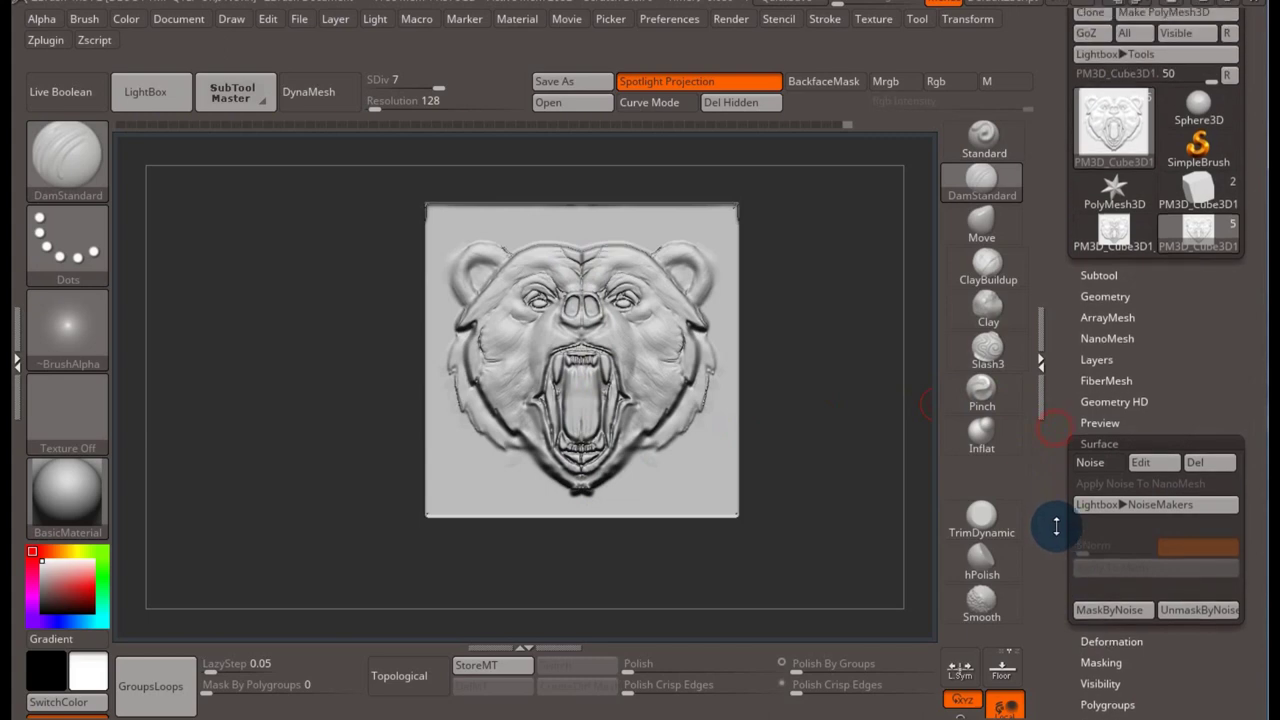
# - Expand the SubTool list and scroll to Geometry > Modify Topology
pyautogui.click(1101, 275)
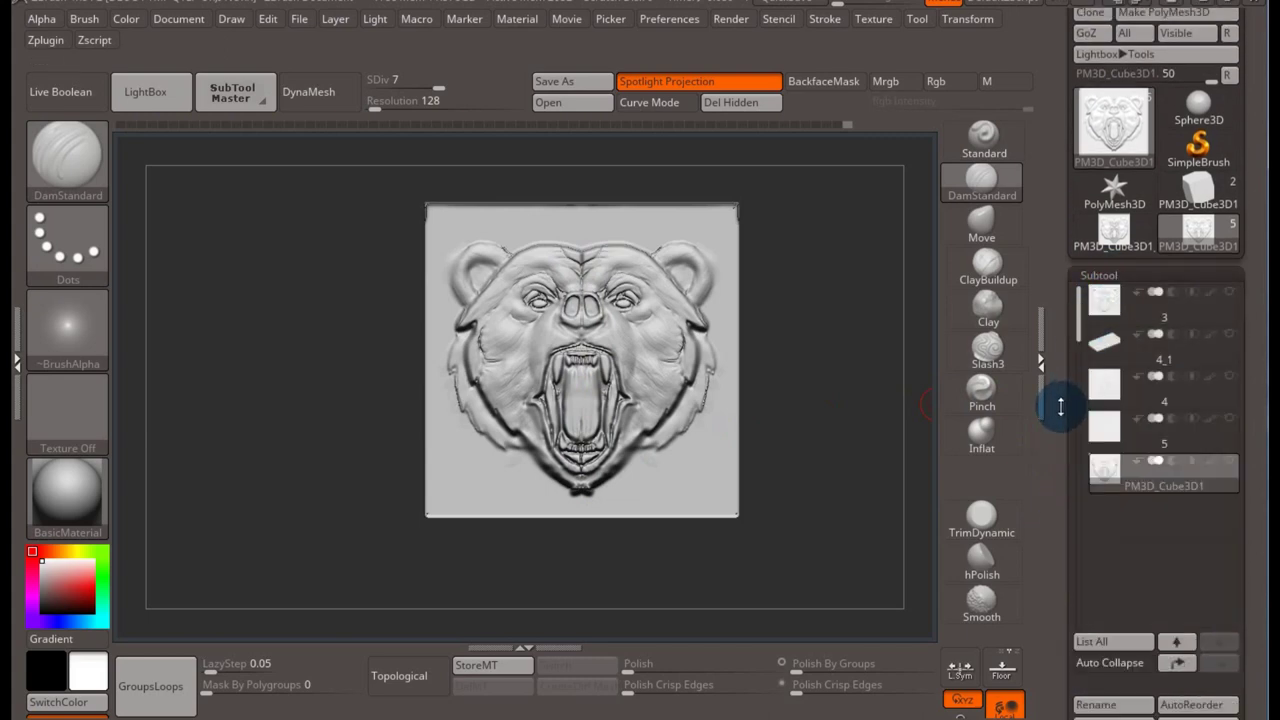
pyautogui.moveTo(1063, 408); pyautogui.dragTo(1061, 190)
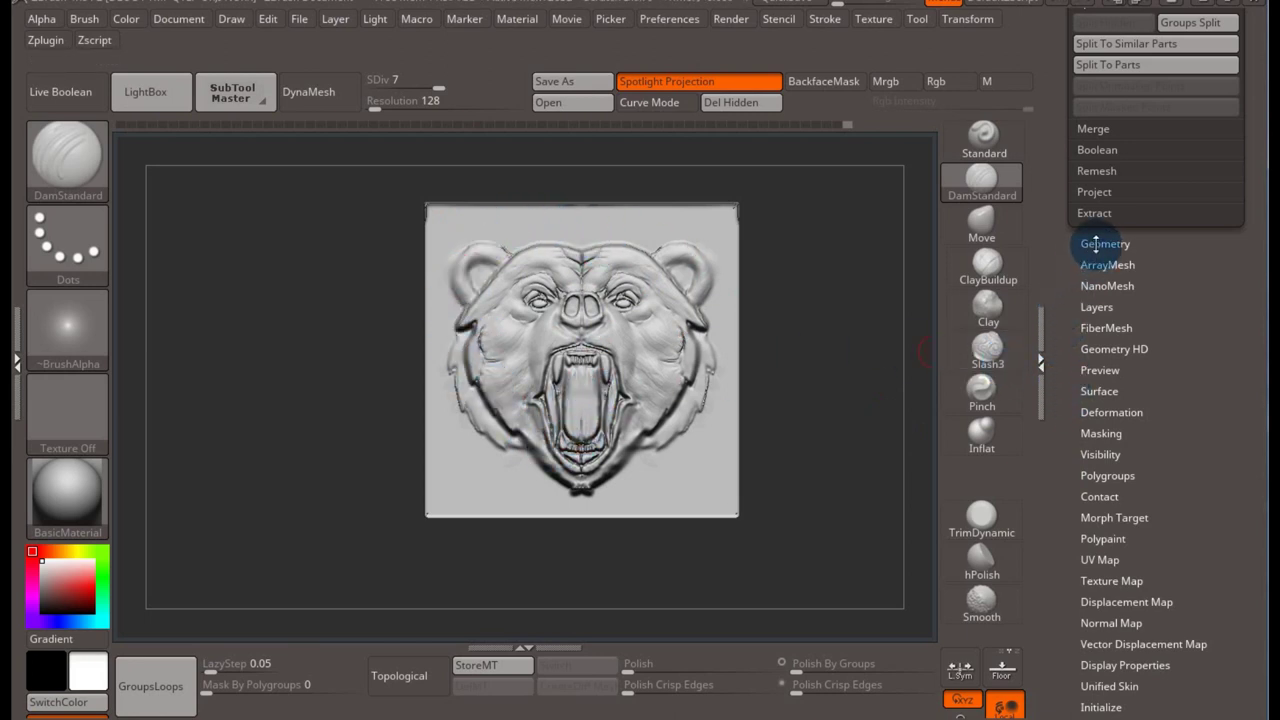
pyautogui.scroll(-3, 1096, 243)
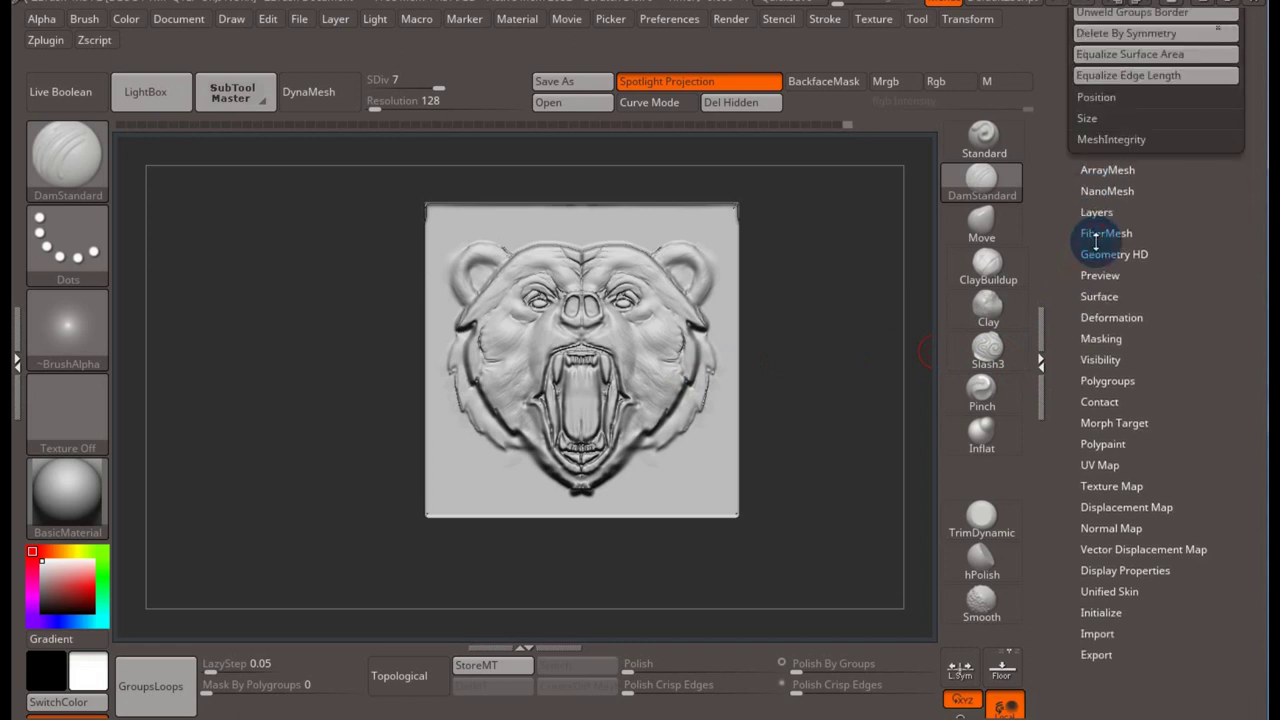
pyautogui.scroll(3, 1186, 237)
pyautogui.scroll(5, 1187, 362)
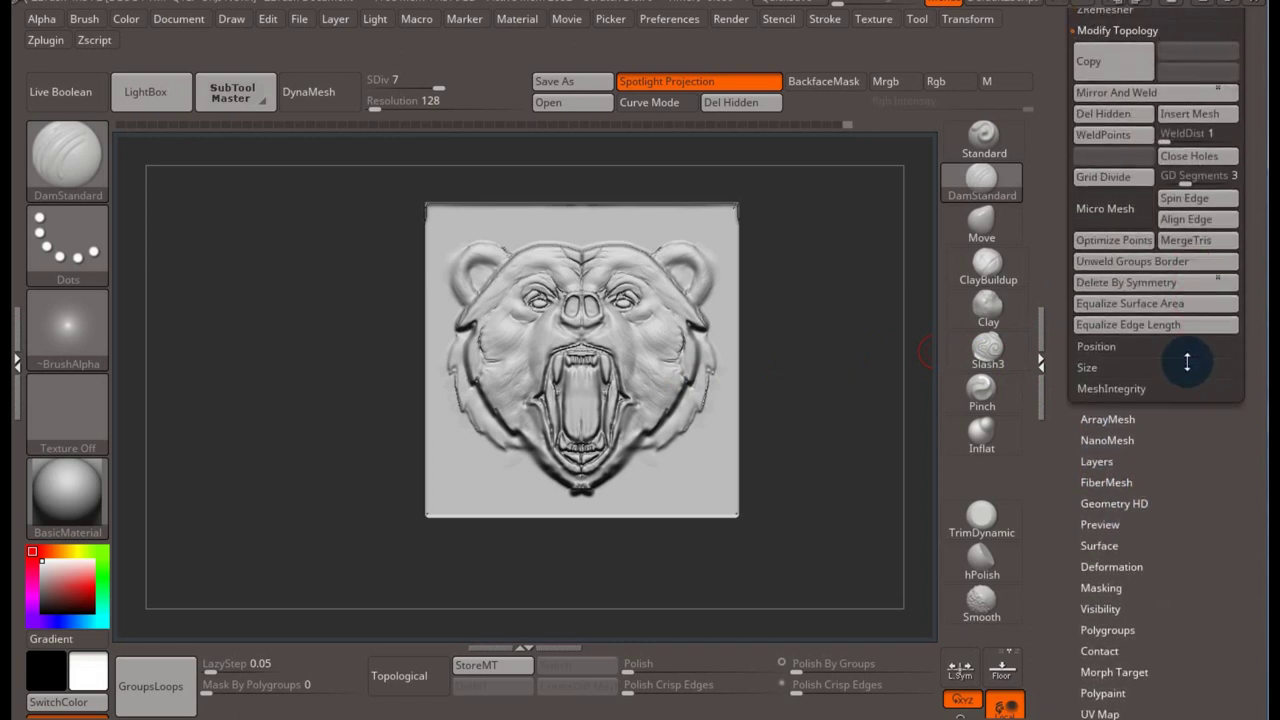
pyautogui.scroll(8, 1187, 362)
pyautogui.scroll(9, 1186, 430)
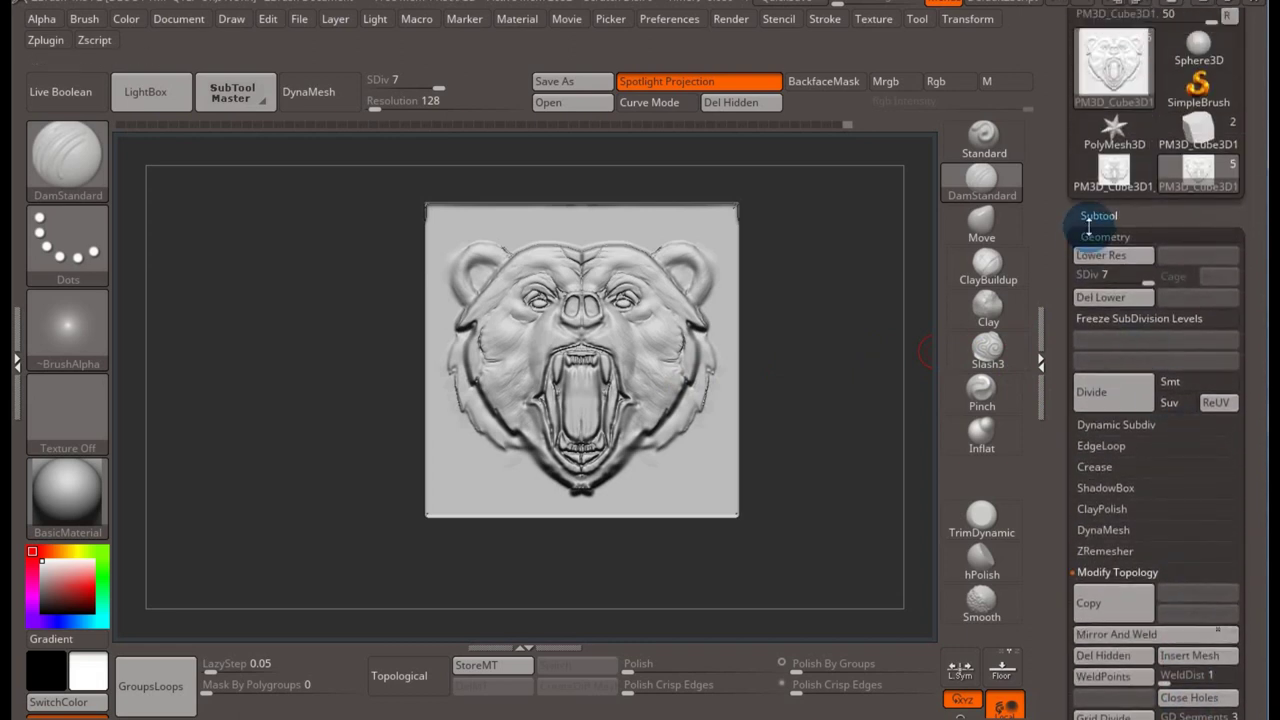
pyautogui.scroll(-8, 1051, 337)
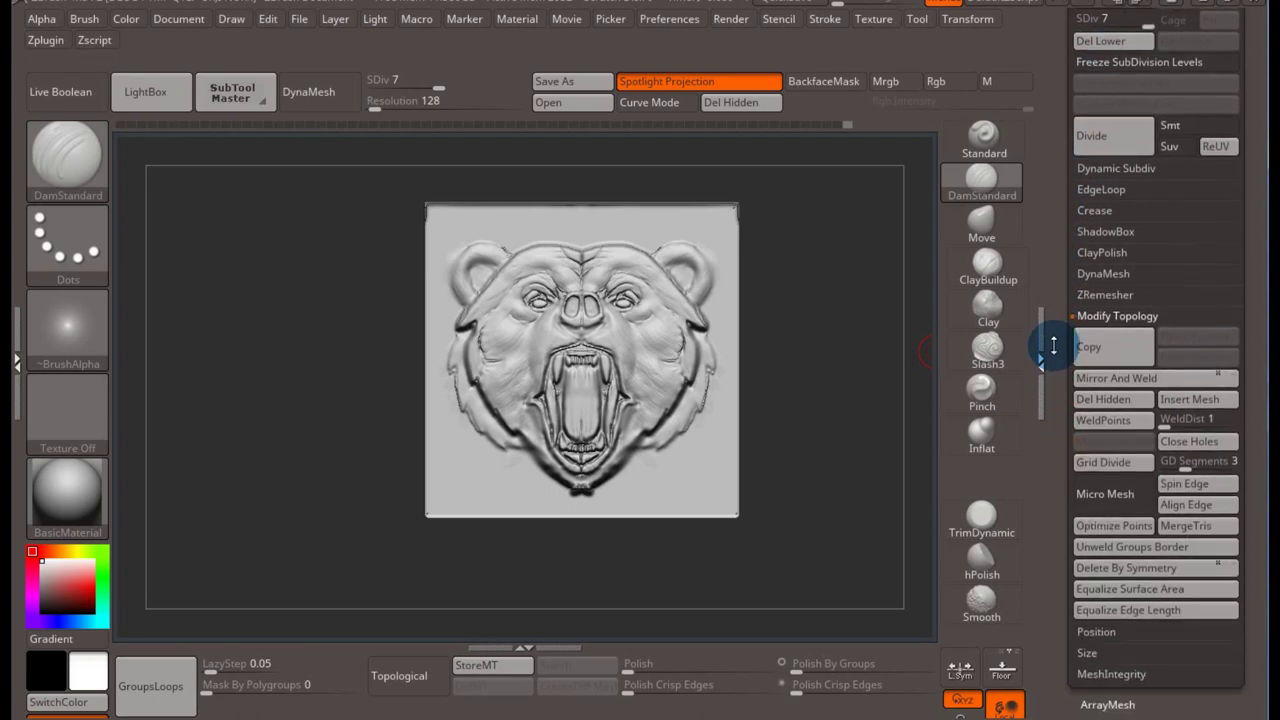
pyautogui.scroll(-1, 1053, 341)
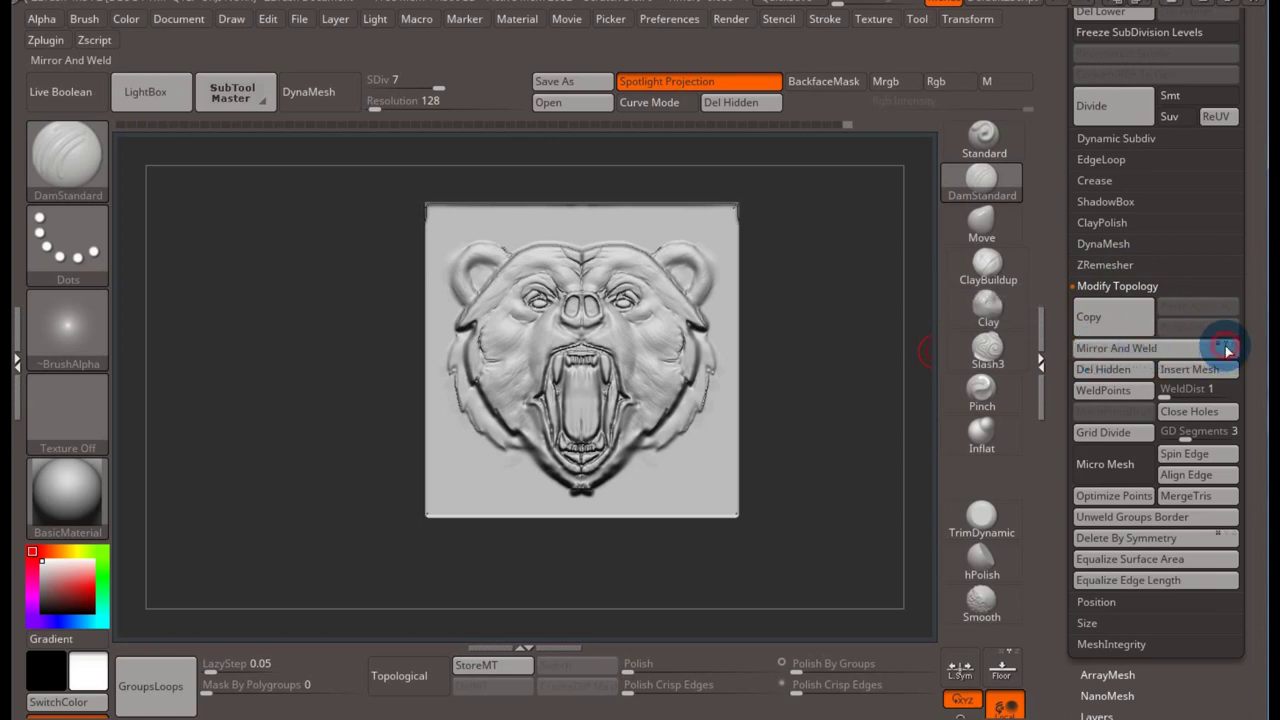
# - Attempt Mirror And Weld, dismiss the multiple-subdivision-levels warning, and scroll back to Del Lower
pyautogui.click(1234, 347)
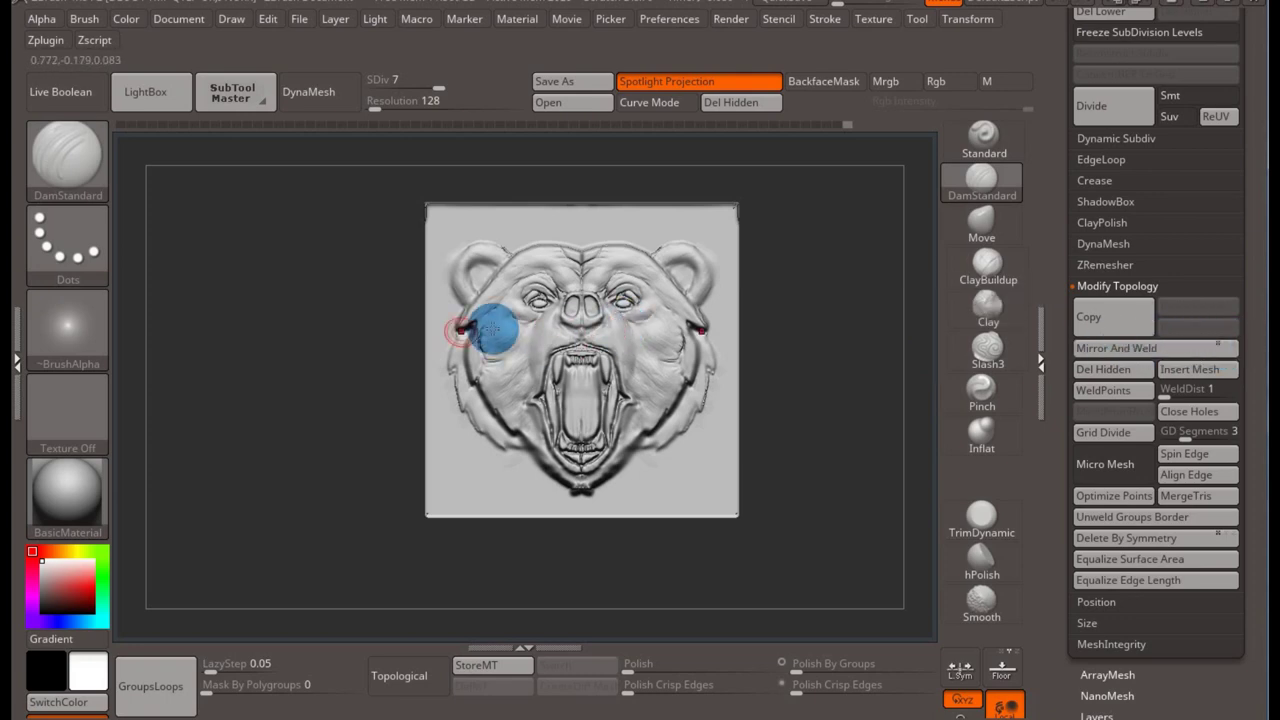
pyautogui.click(1137, 349)
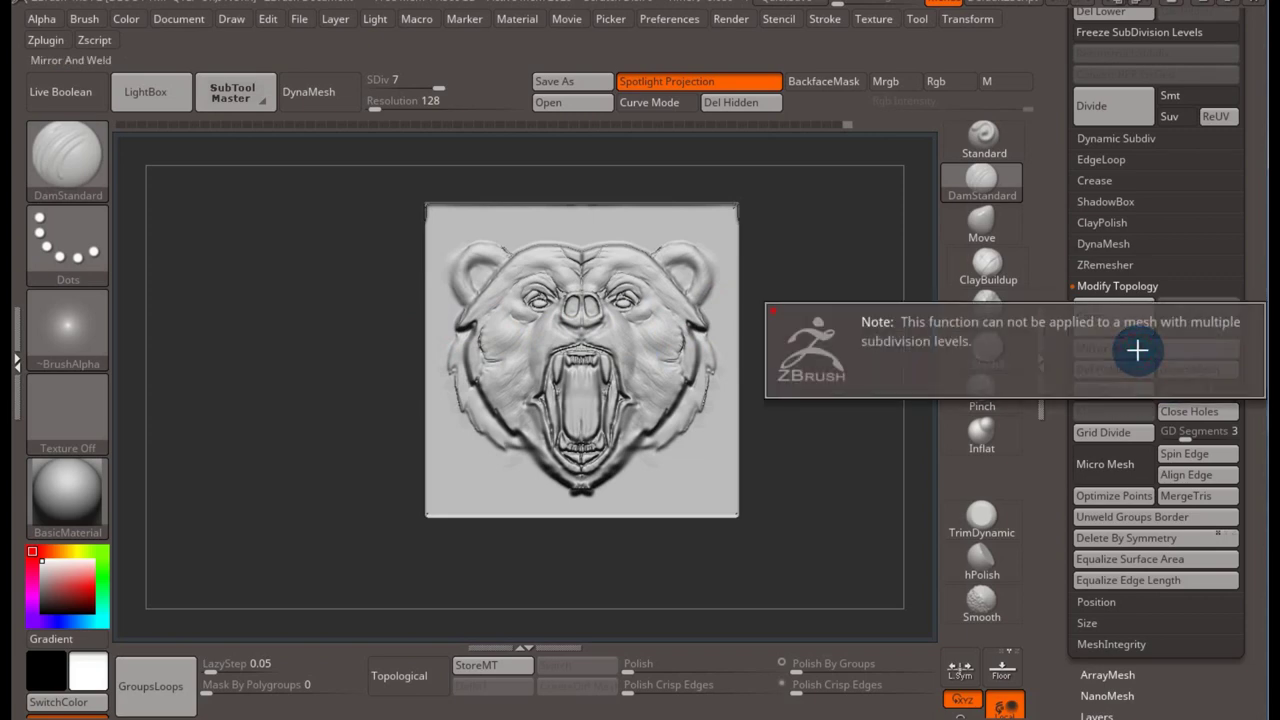
pyautogui.click(883, 436)
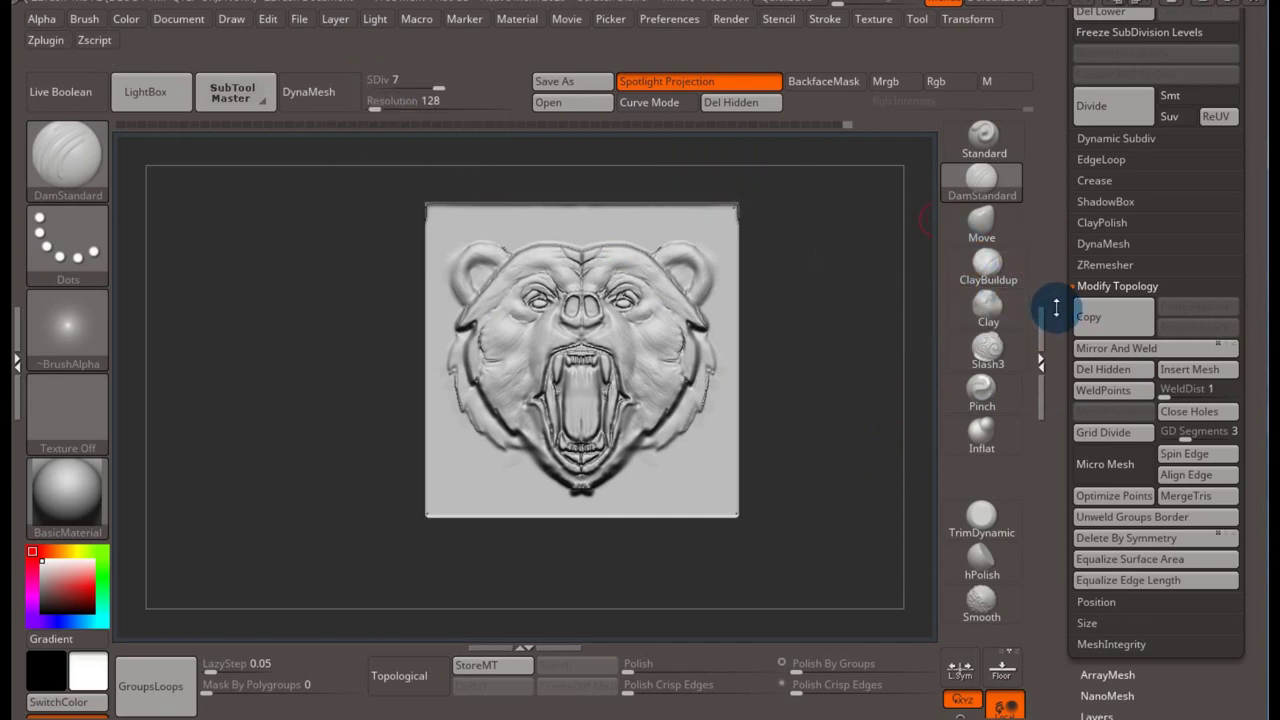
pyautogui.moveTo(1056, 308); pyautogui.dragTo(1051, 443)
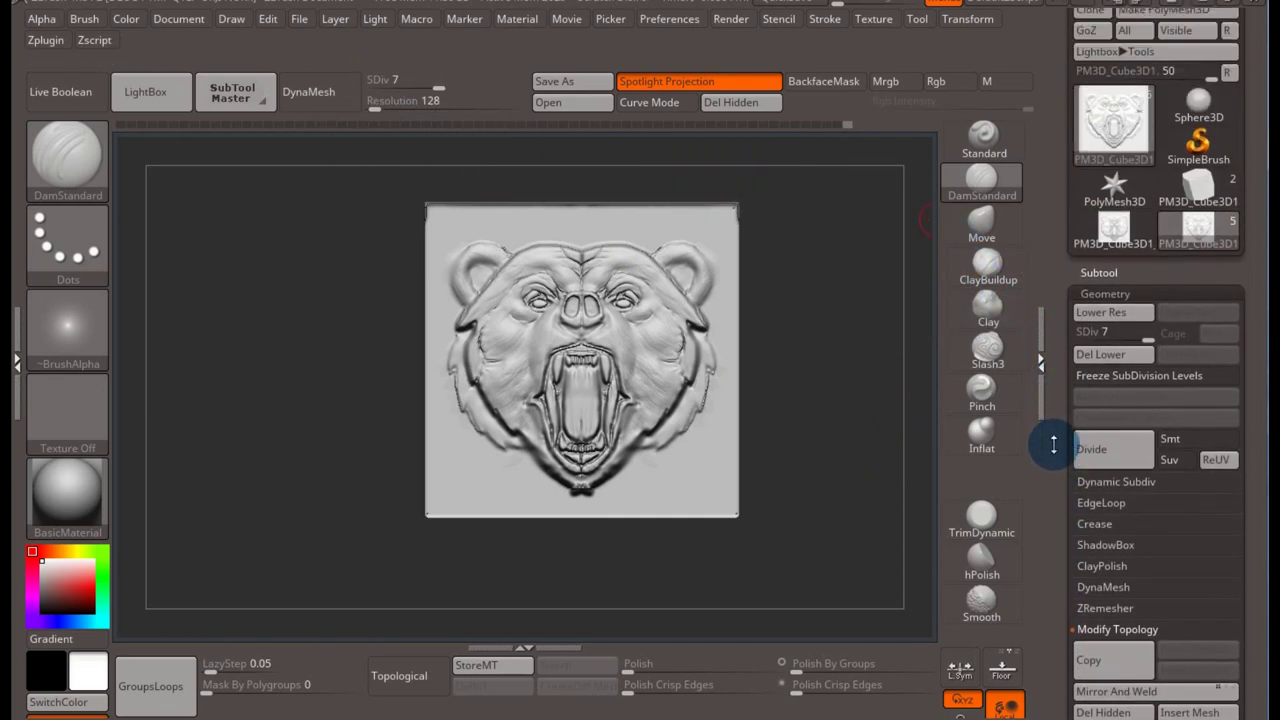
# - Delete the lower subdivision levels and mirror and weld the bear across its centre
pyautogui.click(1130, 360)
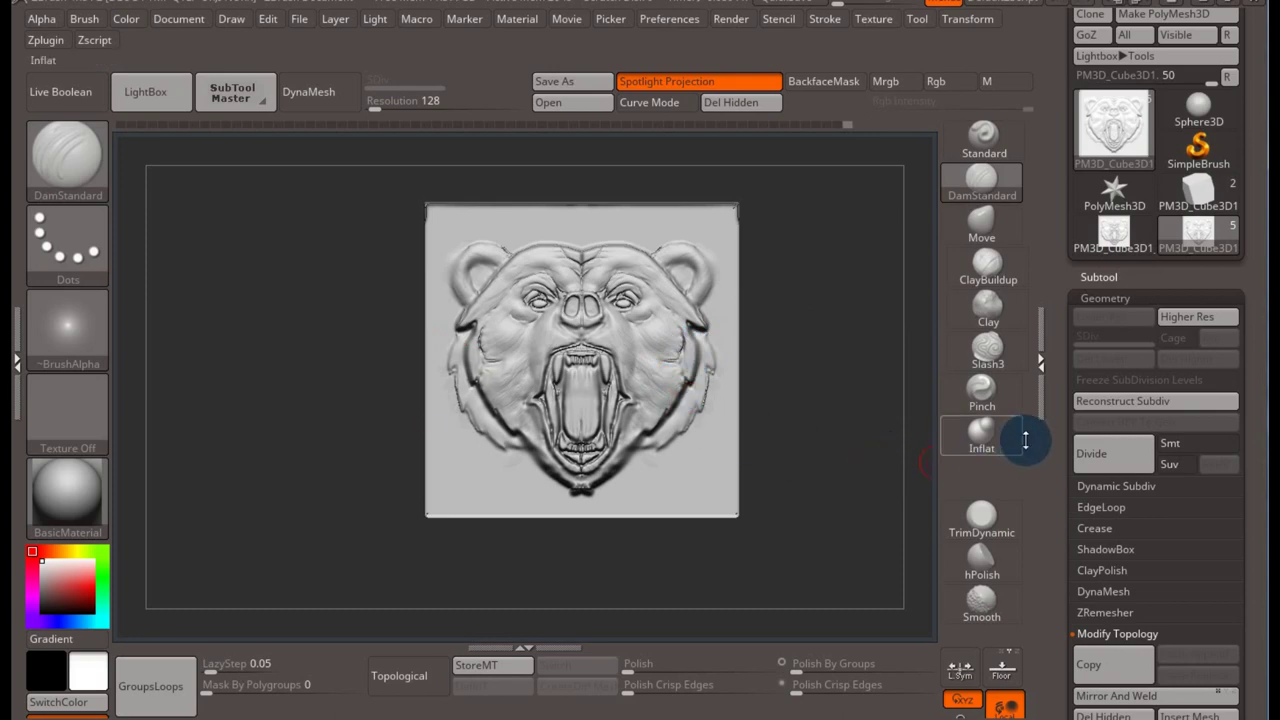
pyautogui.moveTo(1062, 456); pyautogui.dragTo(1042, 297)
pyautogui.click(1117, 198)
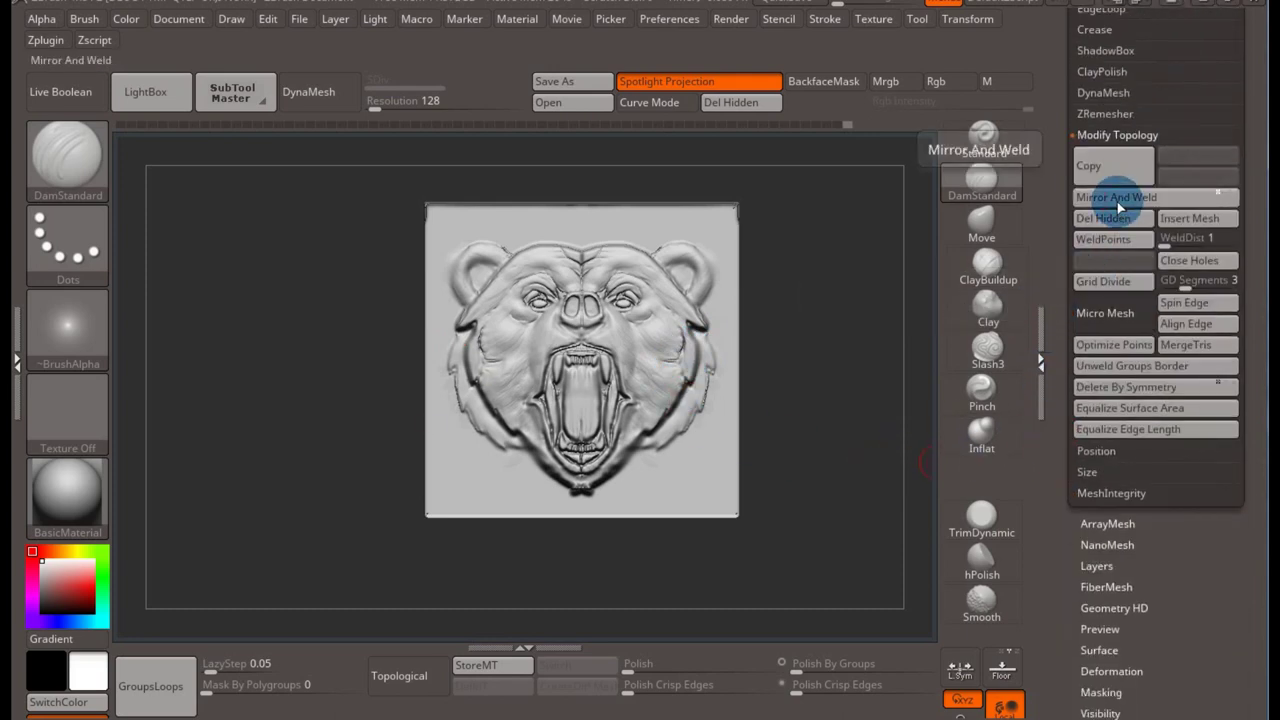
# - From an edge-on view, slice the plate's back flat with ClipCurve, then return to front view
pyautogui.moveTo(880, 368)
pyautogui.mouseDown()
pyautogui.moveTo(752, 389)
pyautogui.moveTo(666, 371)
pyautogui.moveTo(729, 366)
pyautogui.moveTo(711, 380)
pyautogui.moveTo(637, 380)
pyautogui.moveTo(820, 380)
pyautogui.moveTo(686, 363)
pyautogui.moveTo(829, 371)
pyautogui.moveTo(606, 363)
pyautogui.moveTo(745, 422)
pyautogui.mouseUp()
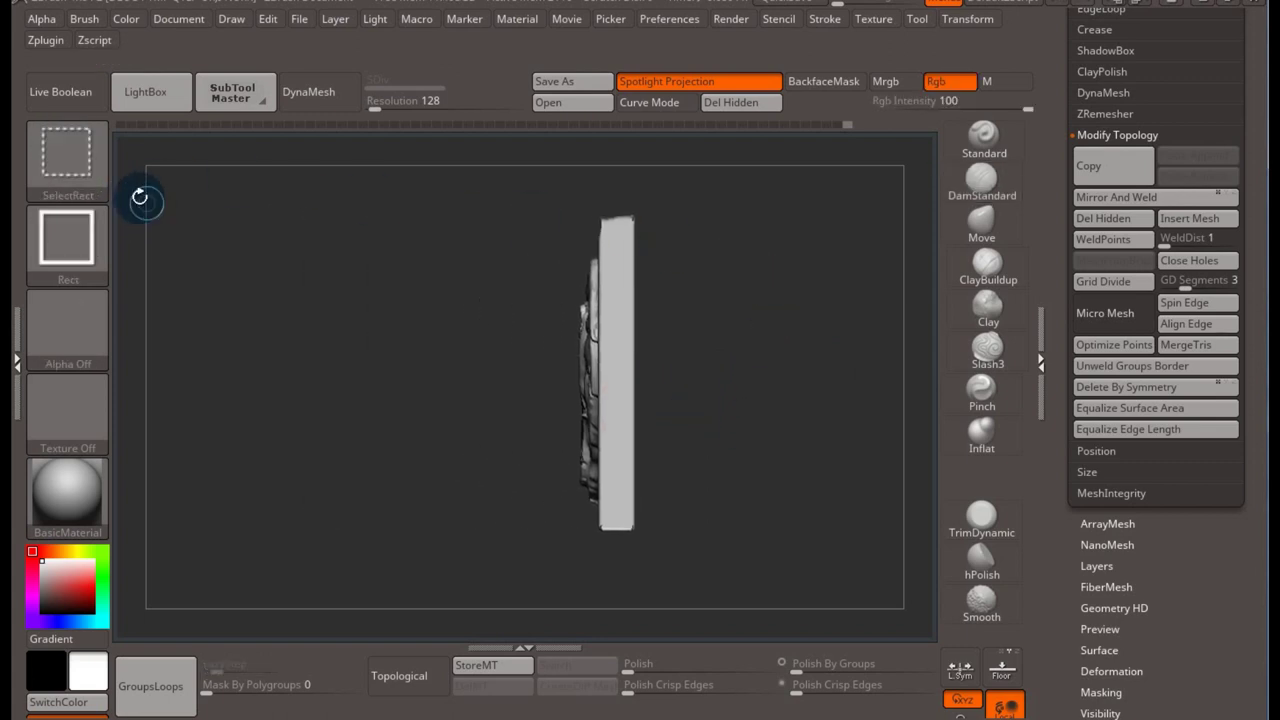
pyautogui.keyDown('ctrl'); pyautogui.keyDown('shift'); pyautogui.click(78, 165); pyautogui.keyUp('shift'); pyautogui.keyUp('ctrl')
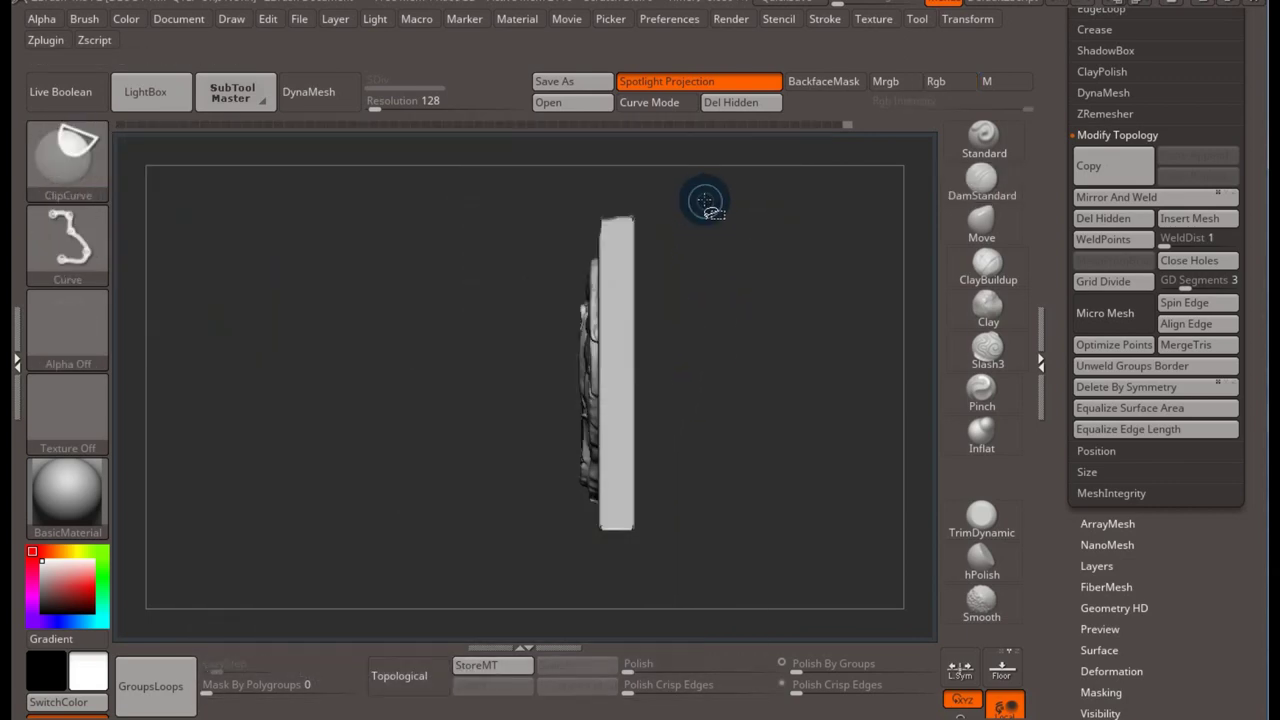
pyautogui.keyDown('ctrl'); pyautogui.keyDown('shift'); pyautogui.moveTo(704, 200); pyautogui.dragTo(705, 541); pyautogui.keyUp('shift'); pyautogui.keyUp('ctrl')
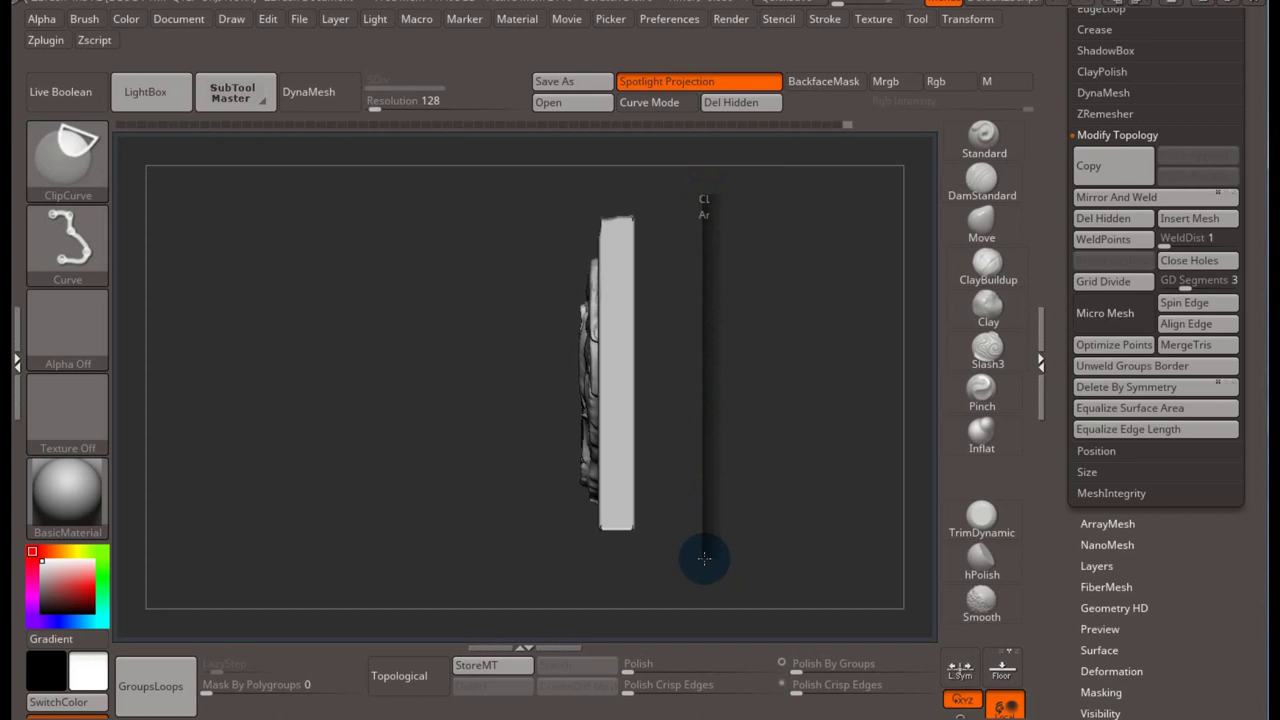
pyautogui.keyDown('ctrl'); pyautogui.keyDown('shift'); pyautogui.moveTo(704, 558); pyautogui.dragTo(614, 558); pyautogui.keyUp('shift'); pyautogui.keyUp('ctrl')
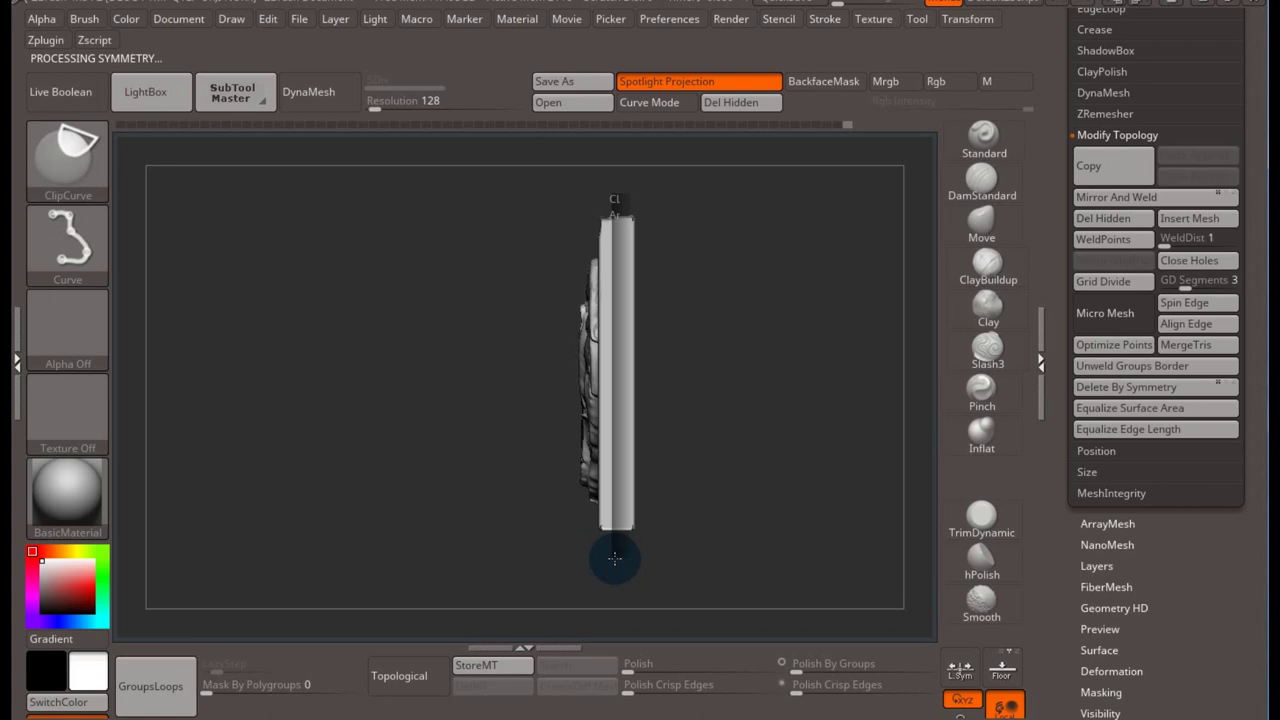
pyautogui.moveTo(614, 558)
pyautogui.mouseDown()
pyautogui.moveTo(666, 429)
pyautogui.moveTo(651, 443)
pyautogui.moveTo(783, 445)
pyautogui.mouseUp()
pyautogui.moveTo(471, 380)
pyautogui.keyDown('ctrl'); pyautogui.mouseDown(button='right')
pyautogui.moveTo(694, 423)
pyautogui.moveTo(763, 323)
pyautogui.moveTo(749, 414)
pyautogui.moveTo(817, 389)
pyautogui.mouseUp(button='right'); pyautogui.keyUp('ctrl')
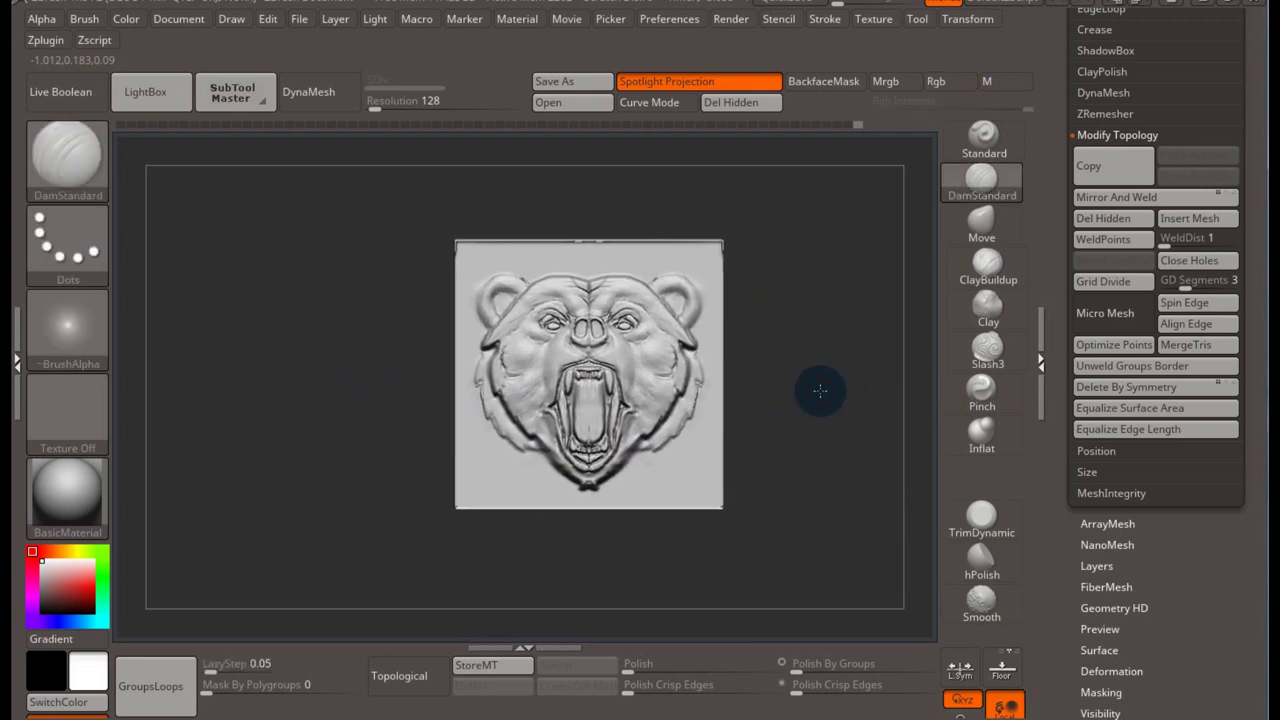
# - Frame the relief, open the Zplugin list with 3D Print Hub collapsed, and open SubTool
pyautogui.hotkey('ctrl', 's')
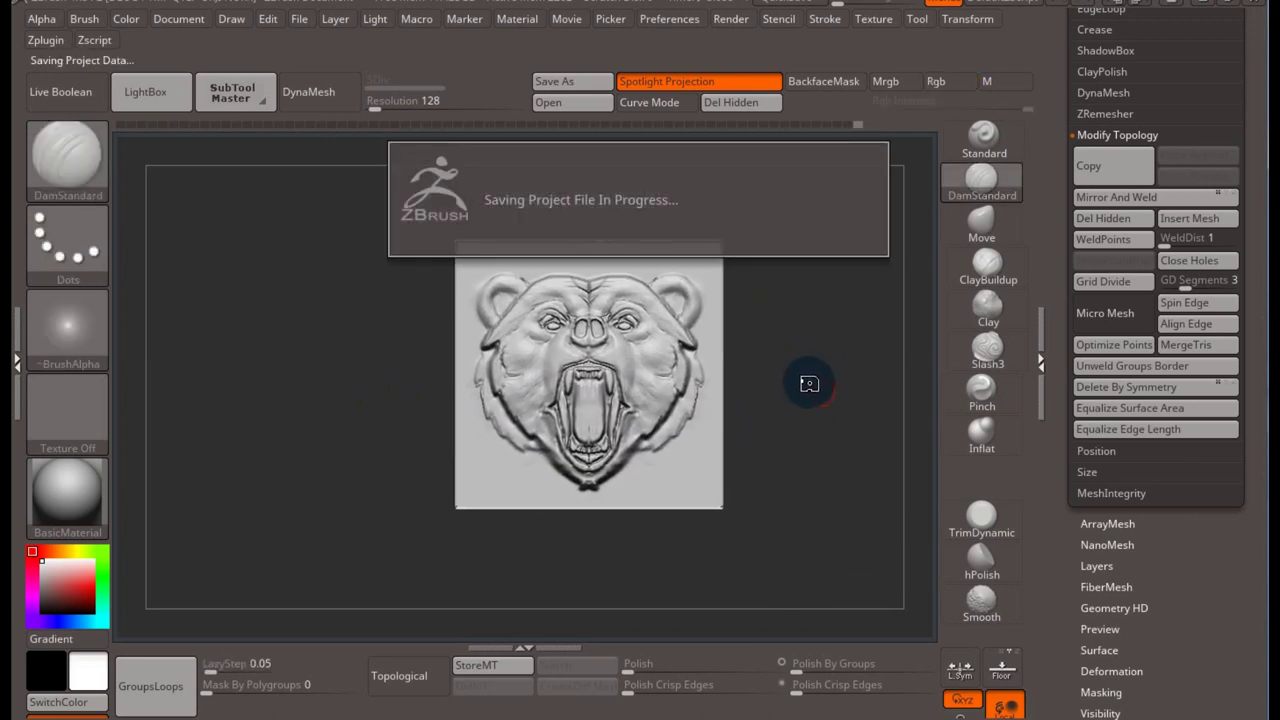
pyautogui.keyDown('alt'); pyautogui.moveTo(824, 407); pyautogui.dragTo(800, 357, button='right'); pyautogui.keyUp('alt')
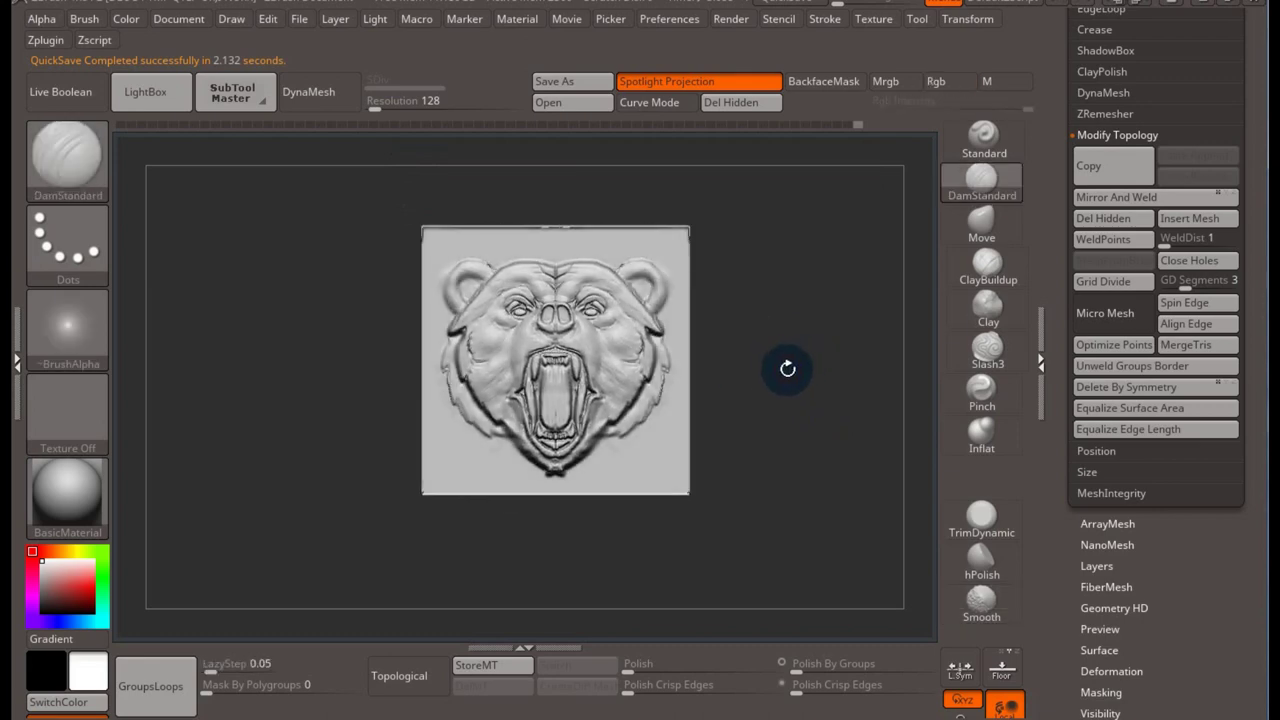
pyautogui.press('f')
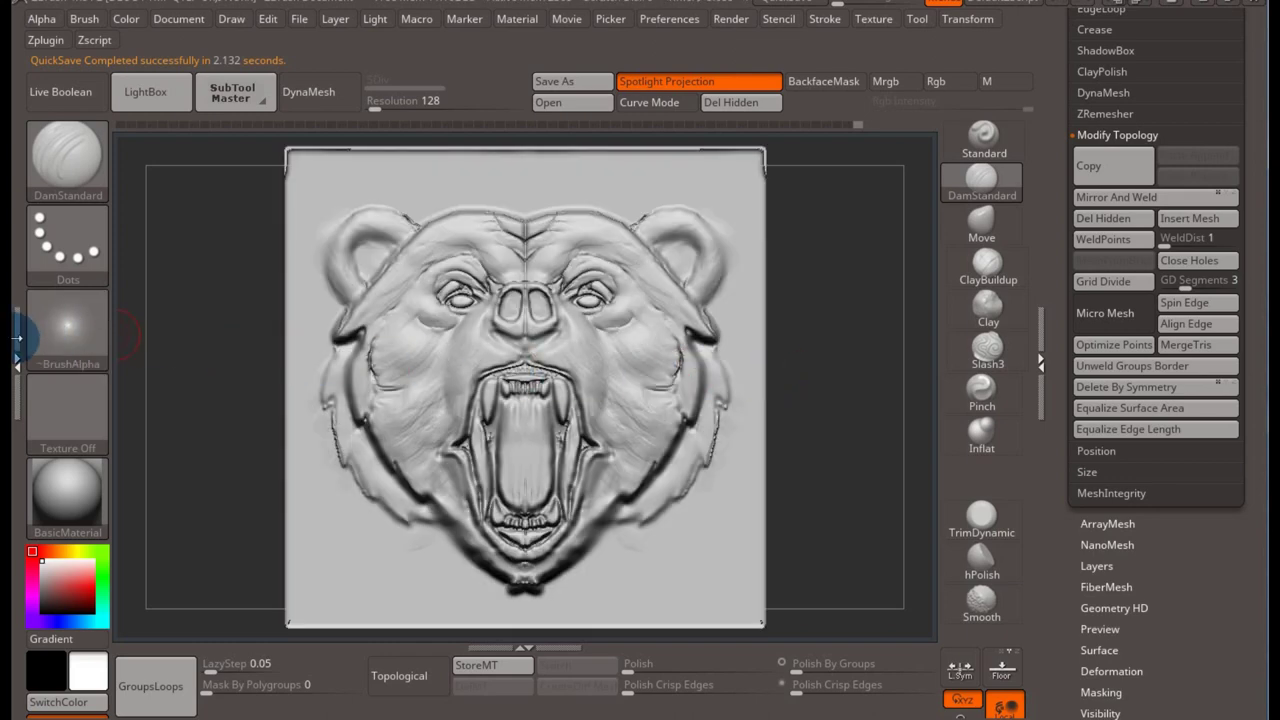
pyautogui.click(17, 363)
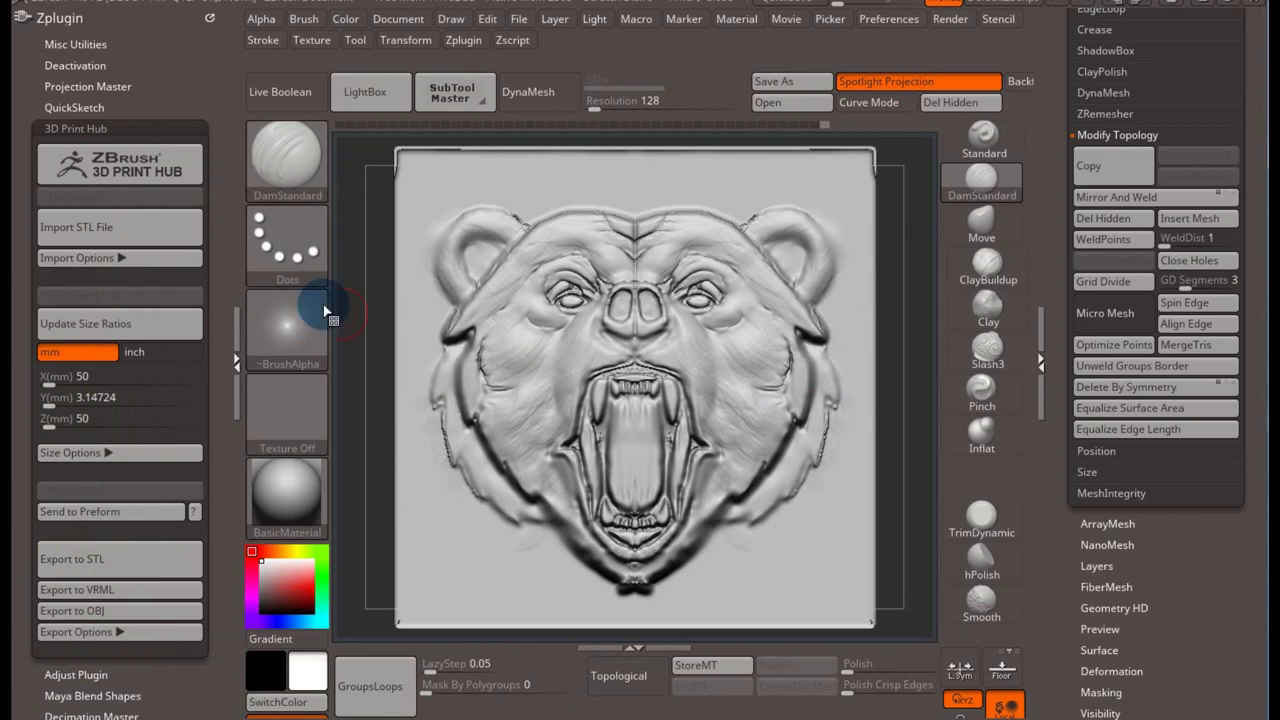
pyautogui.click(63, 128)
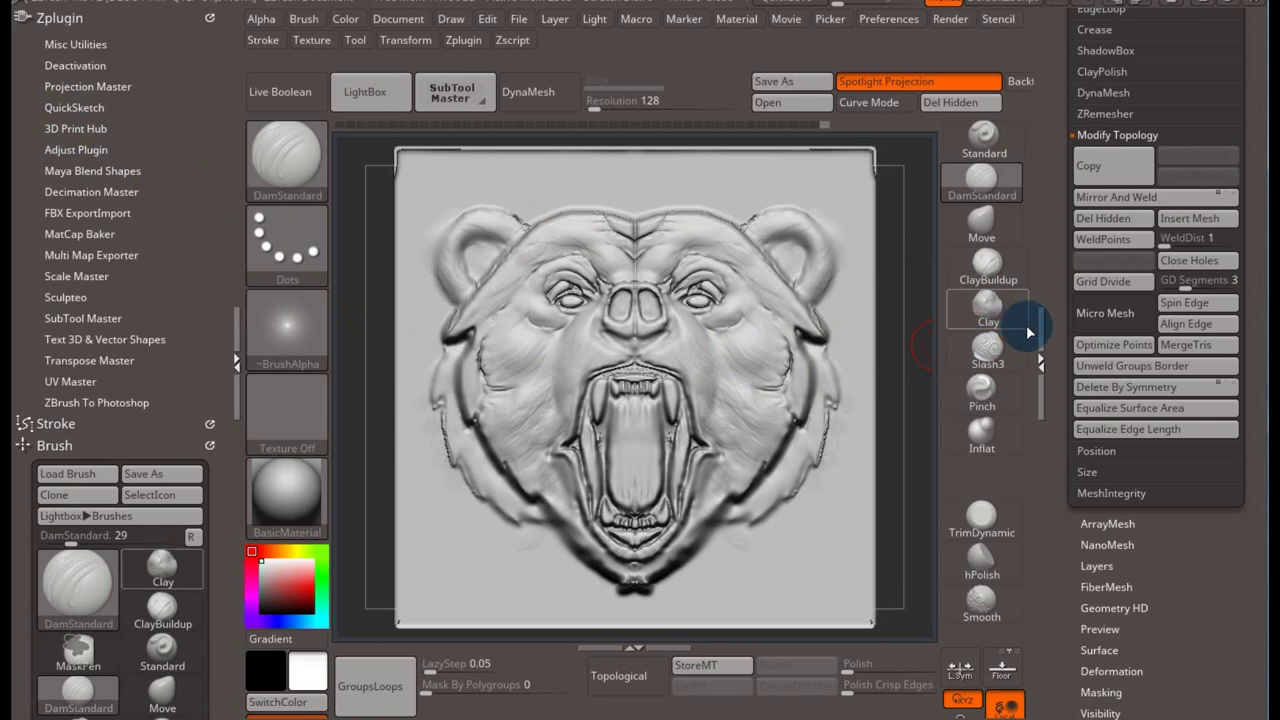
pyautogui.scroll(5, 1049, 228)
pyautogui.scroll(5, 1051, 211)
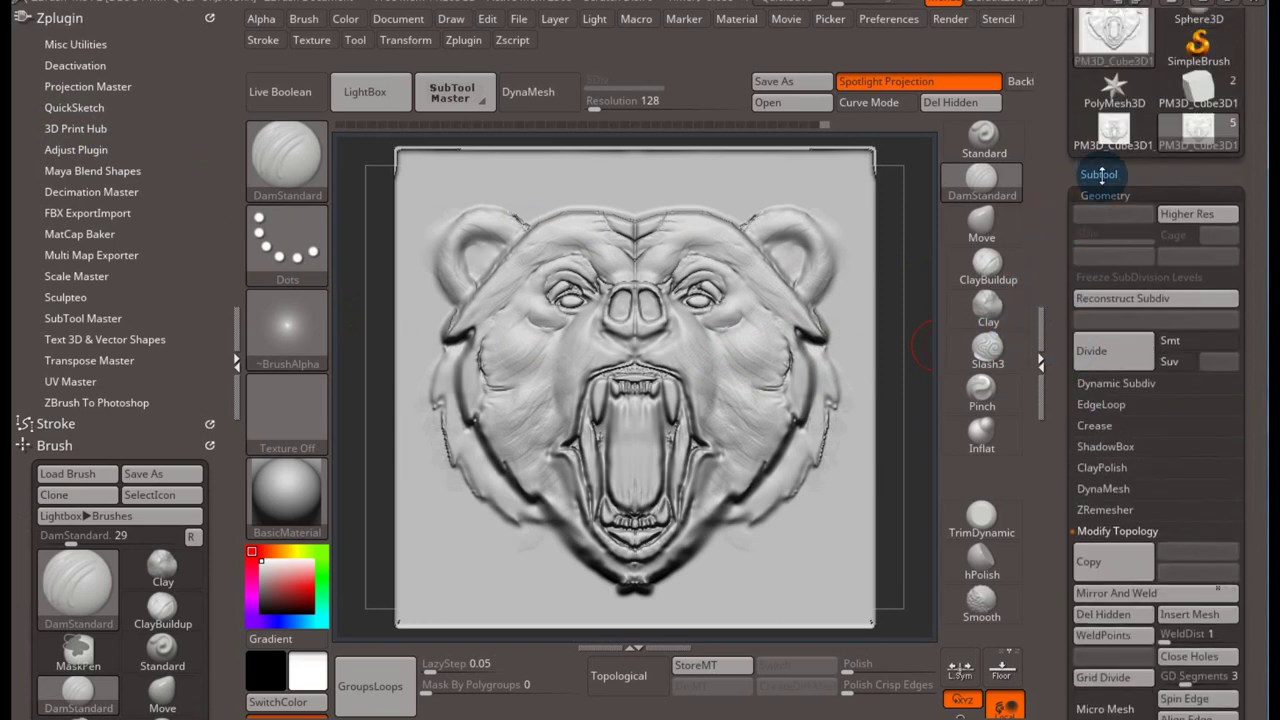
pyautogui.click(1101, 174)
pyautogui.scroll(5, 1051, 170)
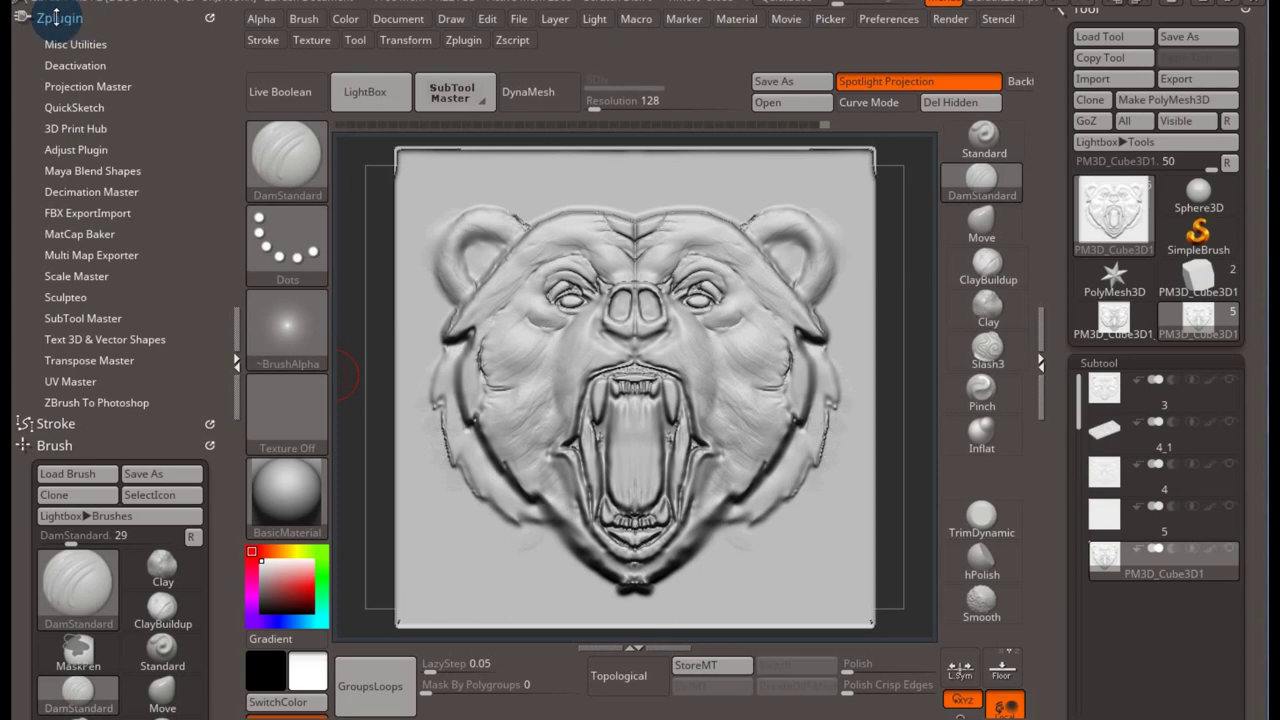
# - Pre-process the bear in Decimation Master and set decimation to 10.34% (about 210.2k polys)
pyautogui.click(110, 193)
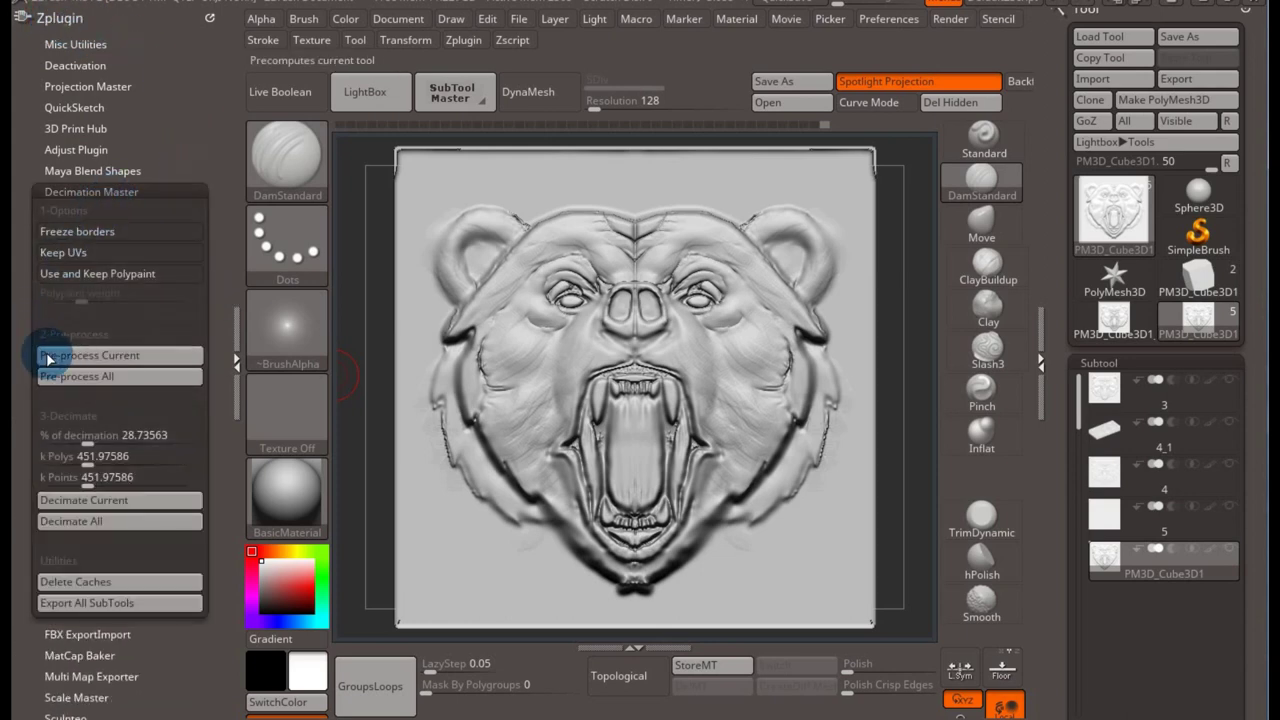
pyautogui.click(130, 366)
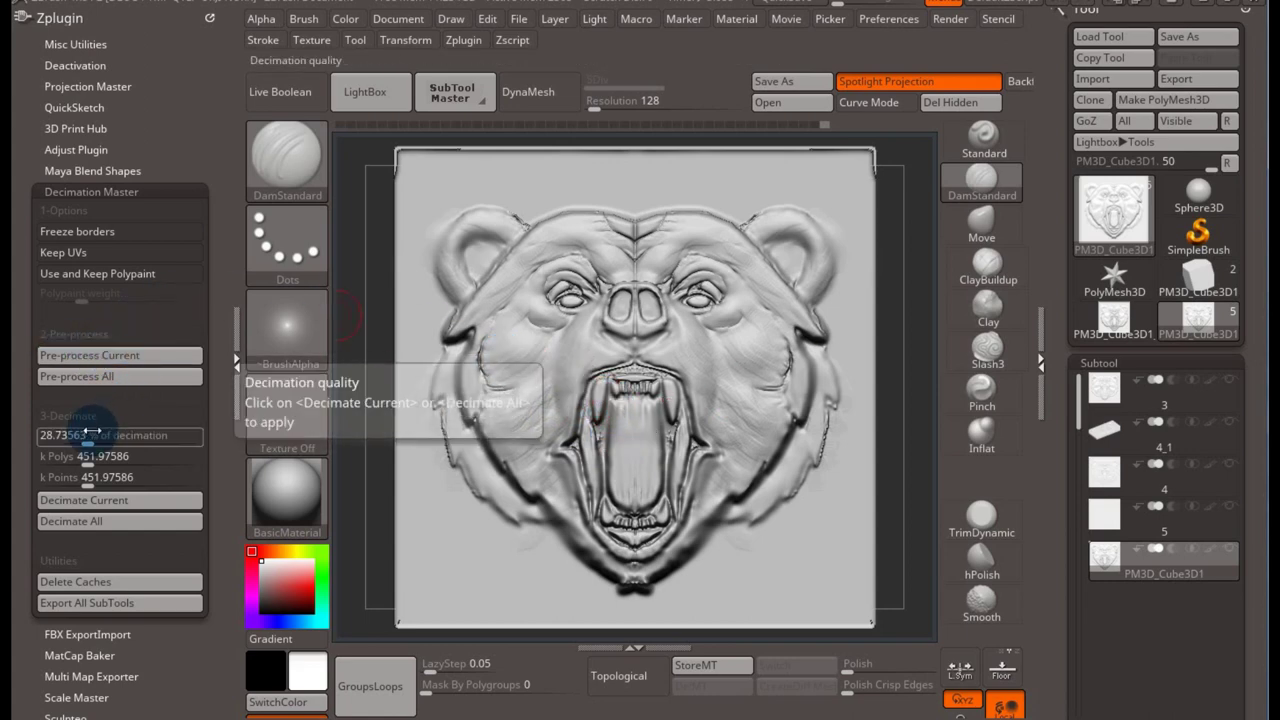
pyautogui.moveTo(86, 435)
pyautogui.mouseDown()
pyautogui.moveTo(62, 437)
pyautogui.moveTo(104, 443)
pyautogui.moveTo(62, 443)
pyautogui.mouseUp()
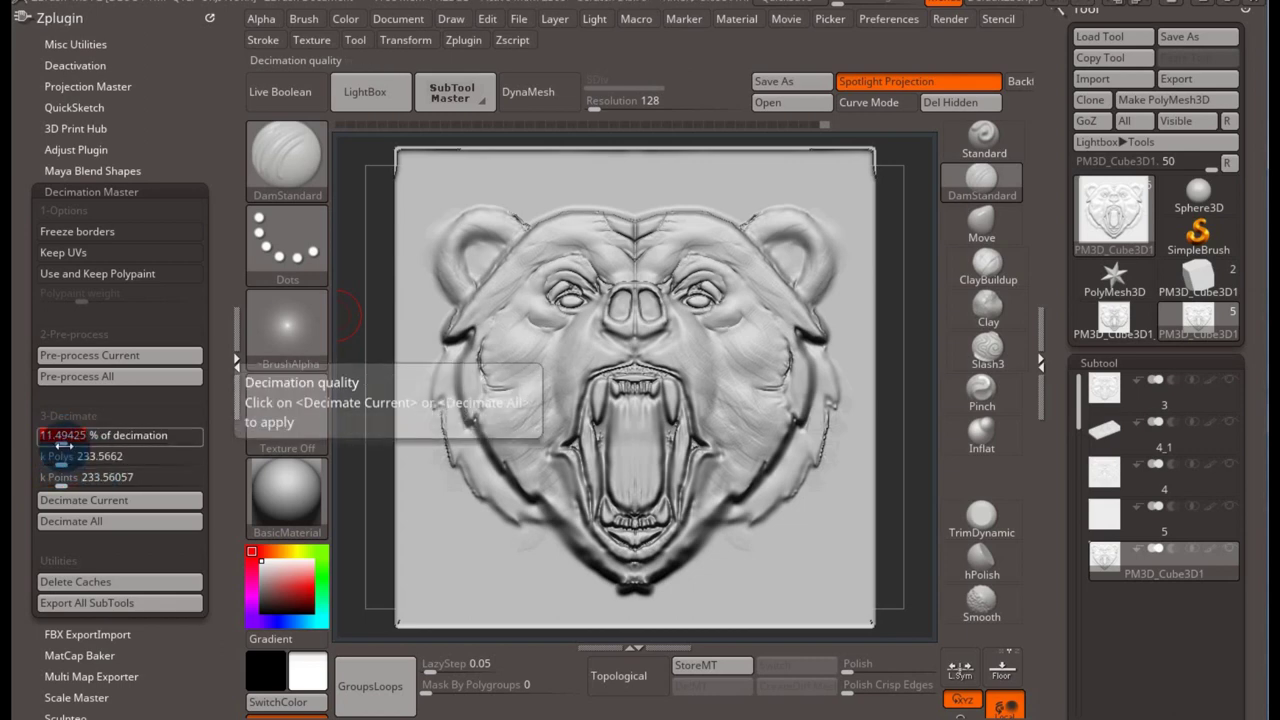
pyautogui.moveTo(62, 441); pyautogui.dragTo(60, 441)
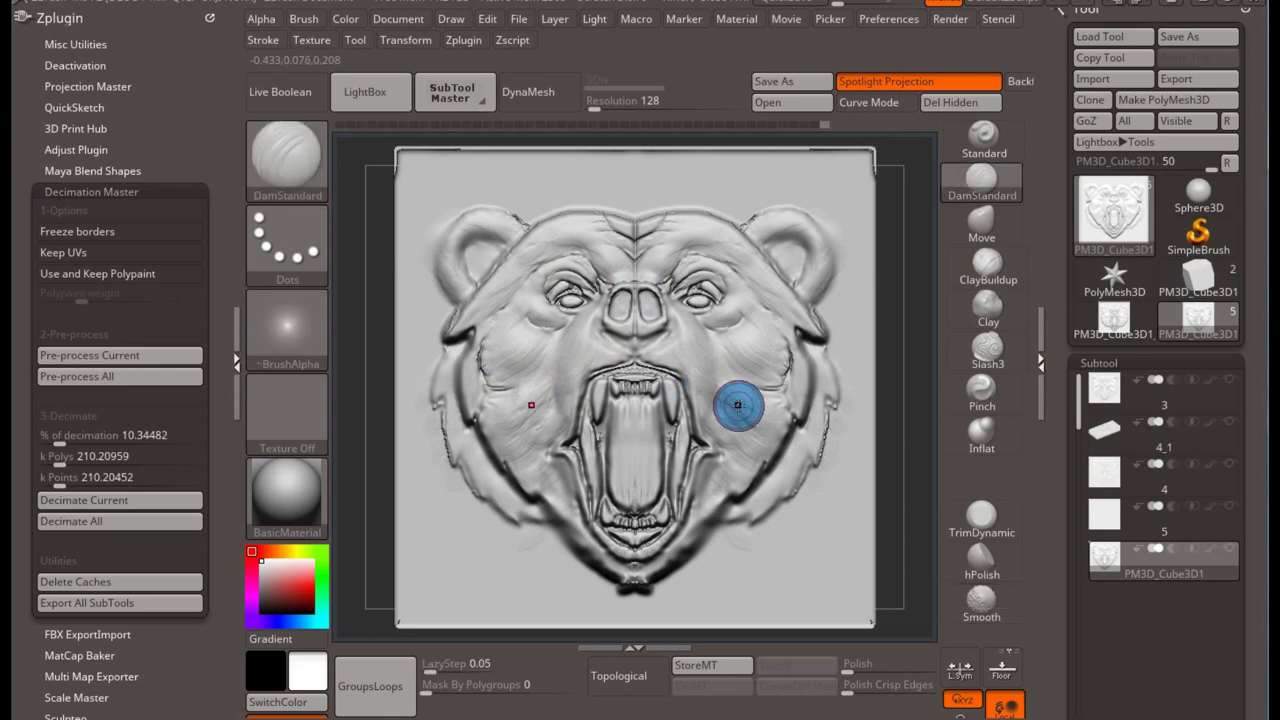
# - Carve a thin crease on the bear's cheek, then show the PolyF wireframe and zoom in
pyautogui.moveTo(828, 400); pyautogui.dragTo(822, 470)
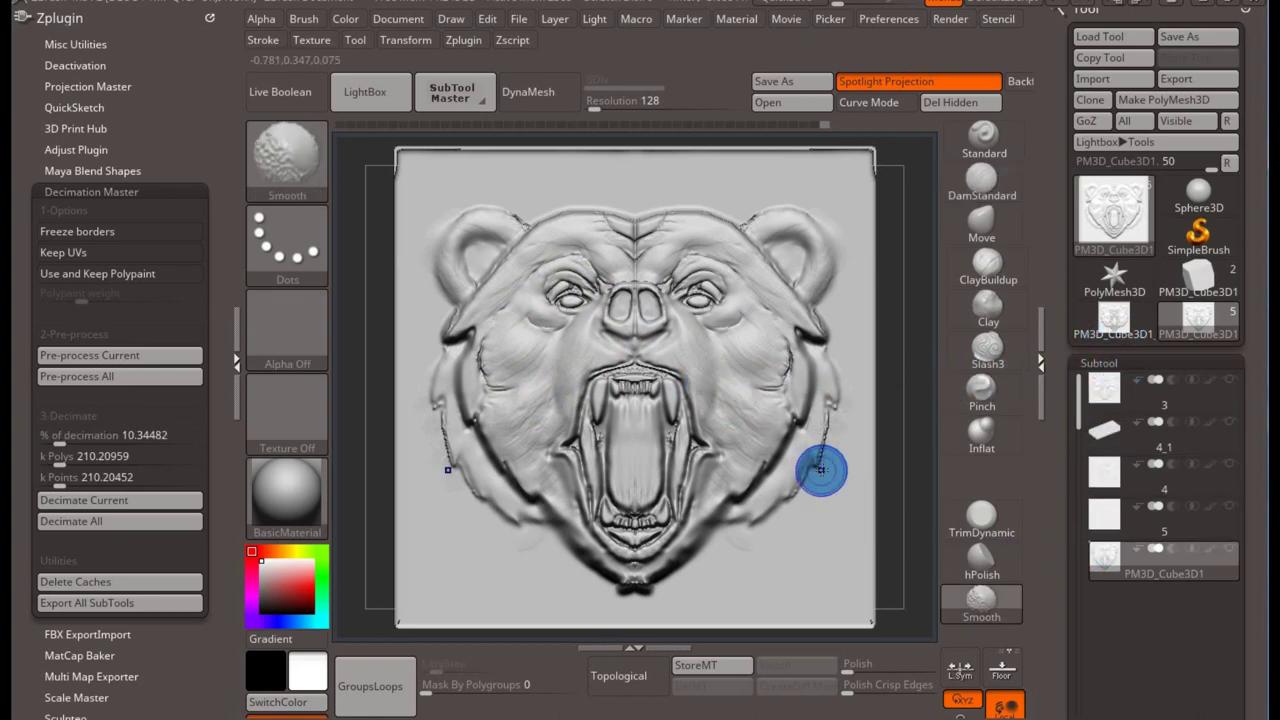
pyautogui.hotkey('shift', 'f')
pyautogui.moveTo(757, 366)
pyautogui.keyDown('ctrl'); pyautogui.mouseDown(button='right')
pyautogui.moveTo(700, 380)
pyautogui.moveTo(735, 555)
pyautogui.moveTo(728, 597)
pyautogui.moveTo(709, 337)
pyautogui.mouseUp(button='right'); pyautogui.keyUp('ctrl')
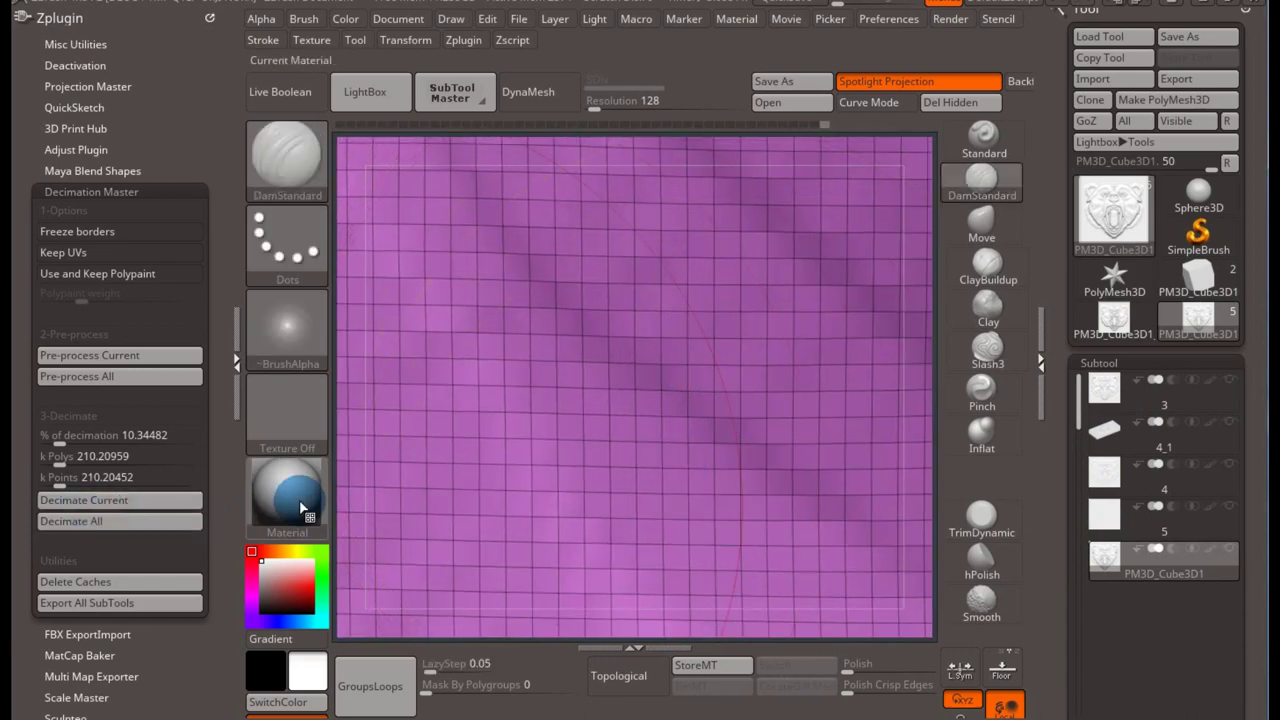
pyautogui.press('ctrl')
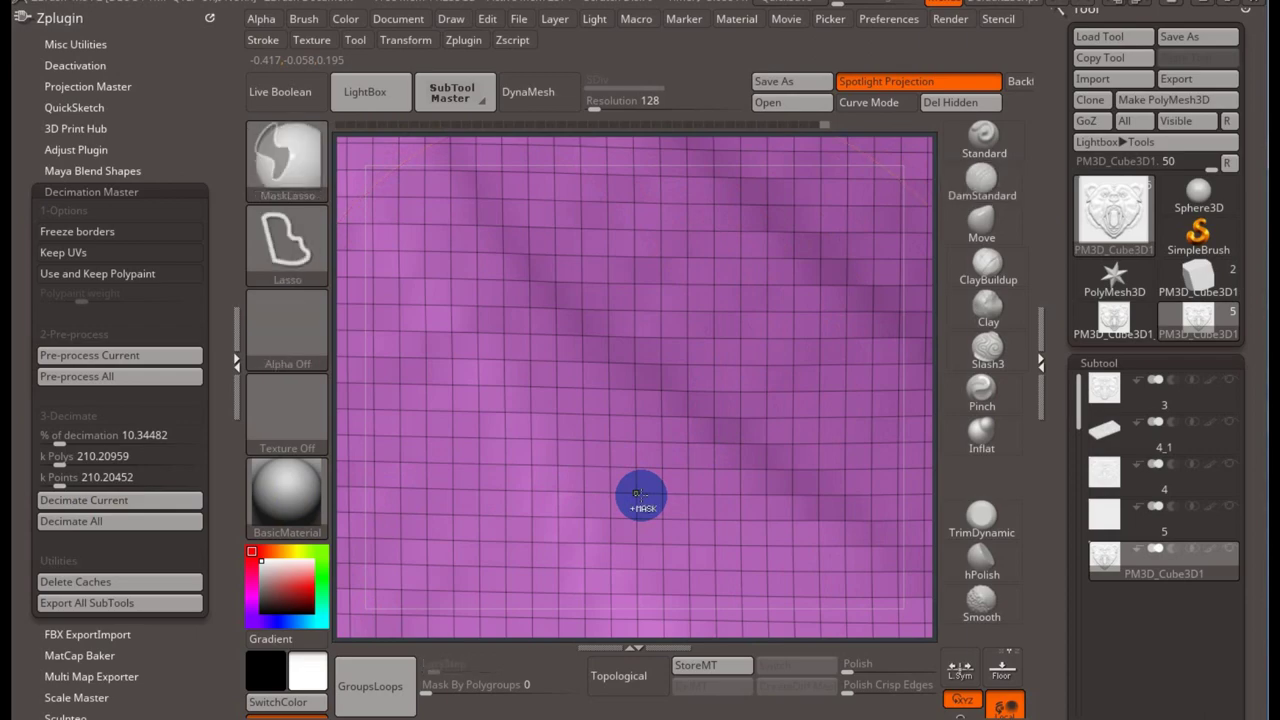
# - Zoom out to the whole plate, snap it front-on, and collapse Decimation Master
pyautogui.moveTo(636, 500)
pyautogui.keyDown('ctrl'); pyautogui.mouseDown(button='right')
pyautogui.moveTo(605, 454)
pyautogui.moveTo(571, 314)
pyautogui.mouseUp(button='right'); pyautogui.keyUp('ctrl')
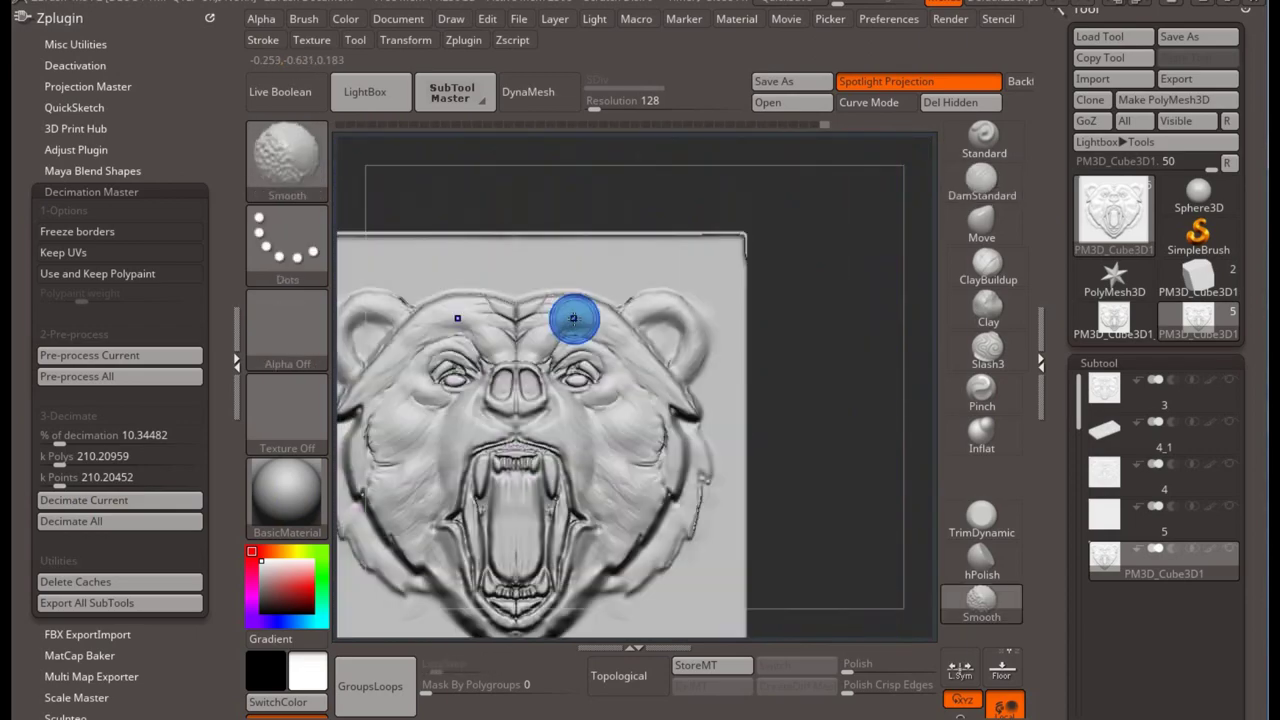
pyautogui.moveTo(540, 516)
pyautogui.keyDown('alt'); pyautogui.mouseDown(button='right')
pyautogui.moveTo(714, 423)
pyautogui.moveTo(720, 400)
pyautogui.moveTo(748, 449)
pyautogui.moveTo(712, 428)
pyautogui.mouseUp(button='right'); pyautogui.keyUp('alt')
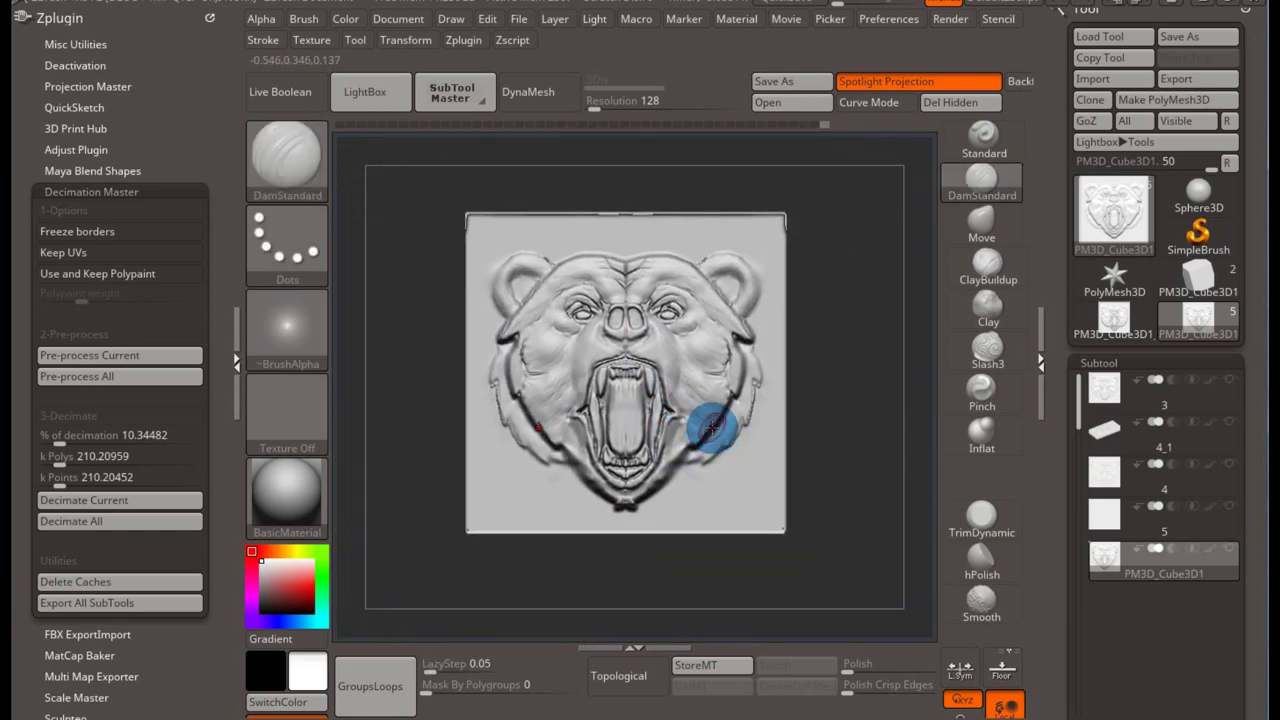
pyautogui.moveTo(847, 360); pyautogui.dragTo(858, 376, button='right')
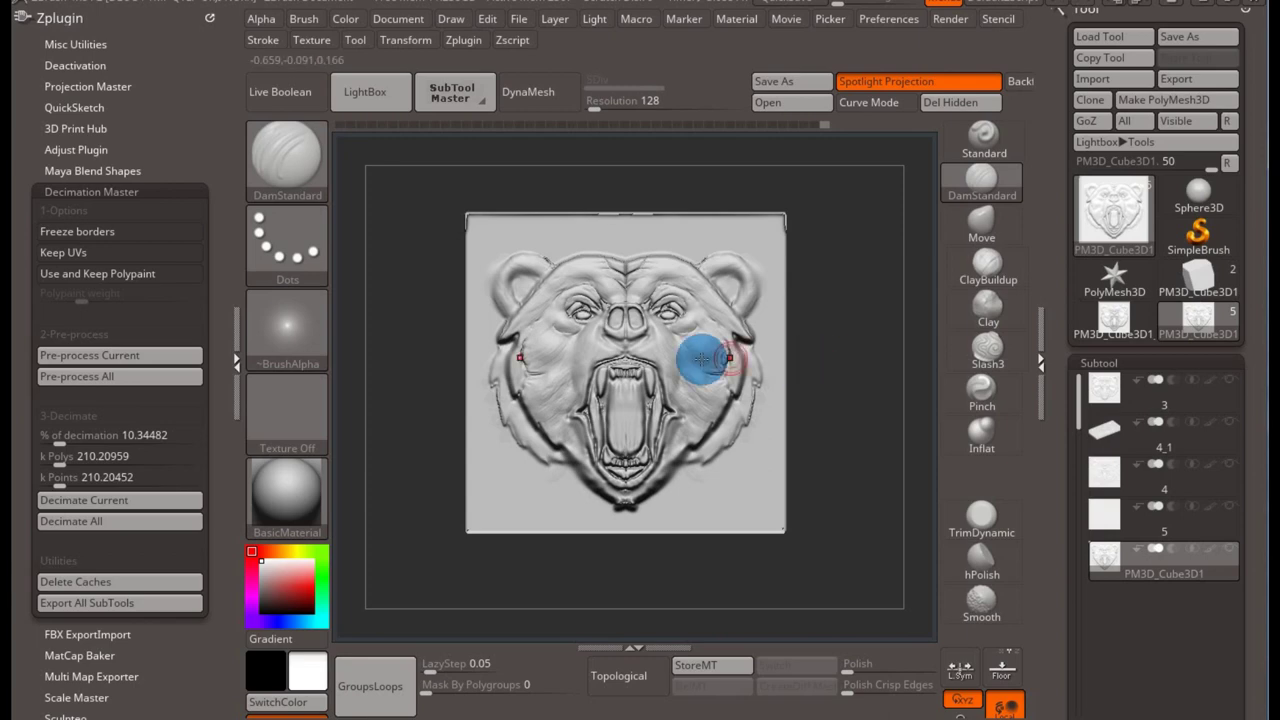
pyautogui.click(80, 193)
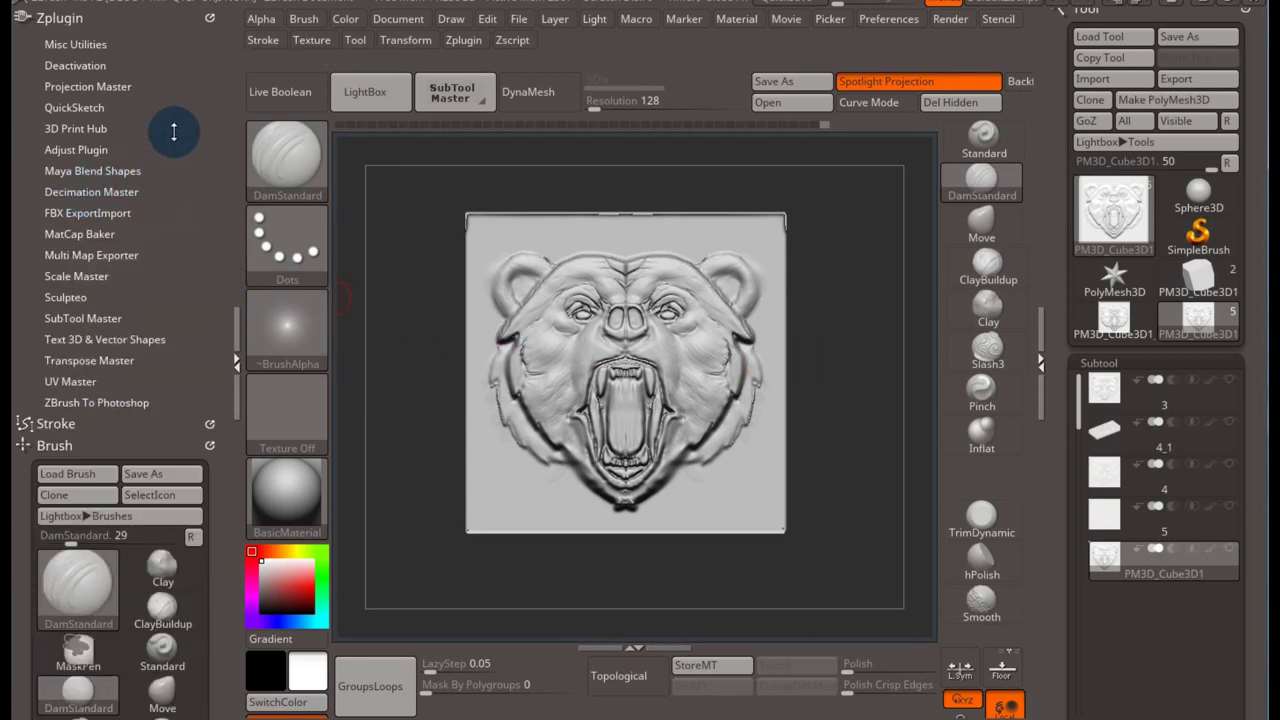
# - In 3D Print Hub, update the size ratios and accept millimetre units
pyautogui.click(82, 128)
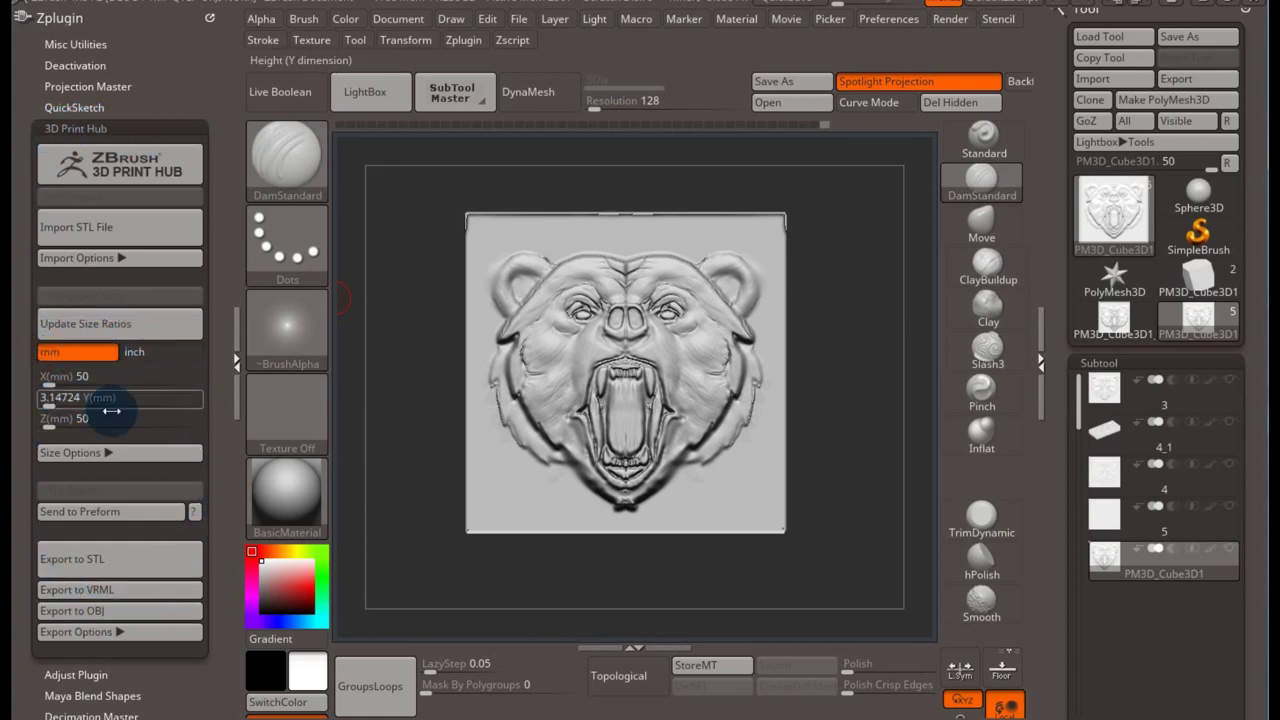
pyautogui.click(78, 326)
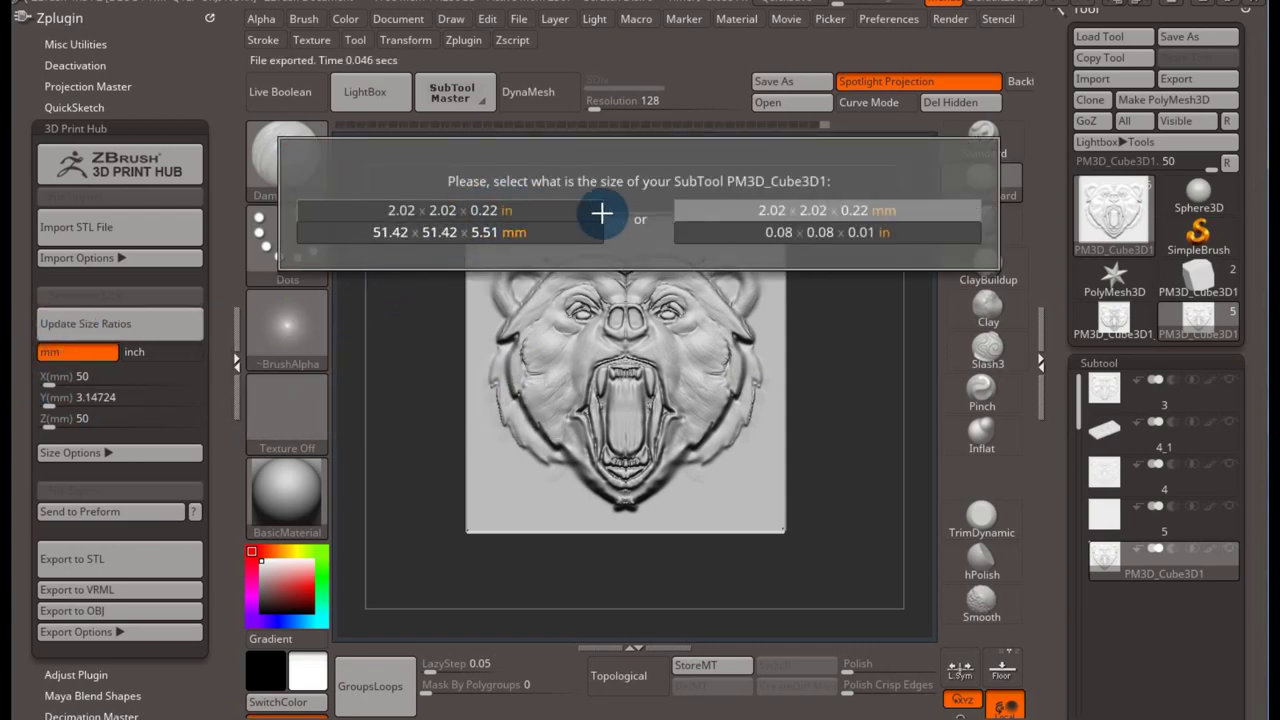
pyautogui.click(463, 233)
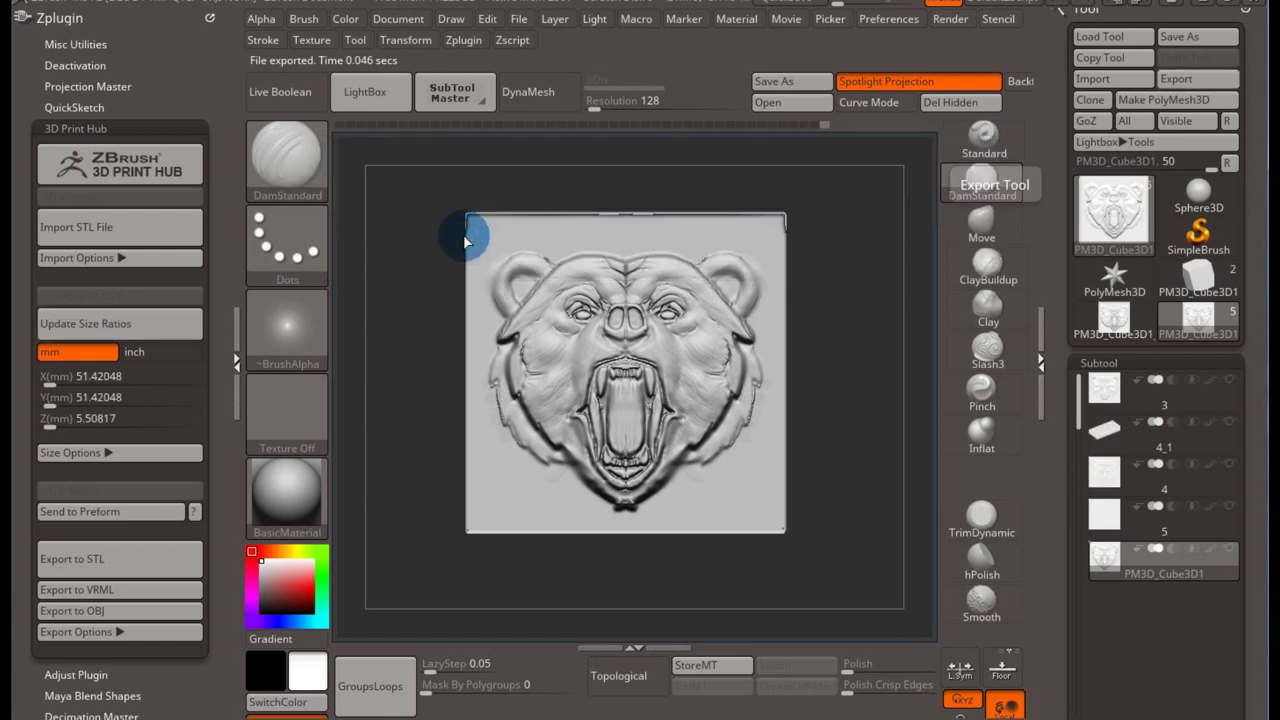
pyautogui.click(120, 418)
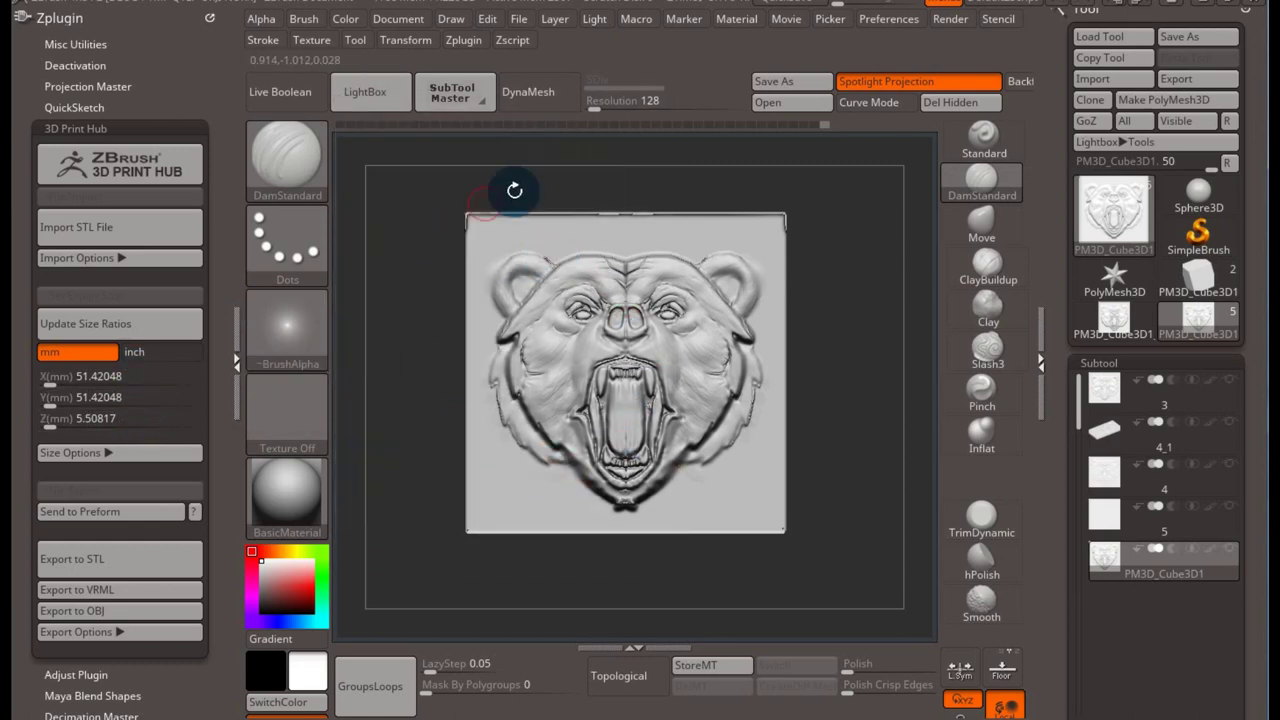
# - Set X to 50 mm so the plate measures 50×50×5.356 mm
pyautogui.click(118, 379)
pyautogui.write('50')
pyautogui.press('Return')
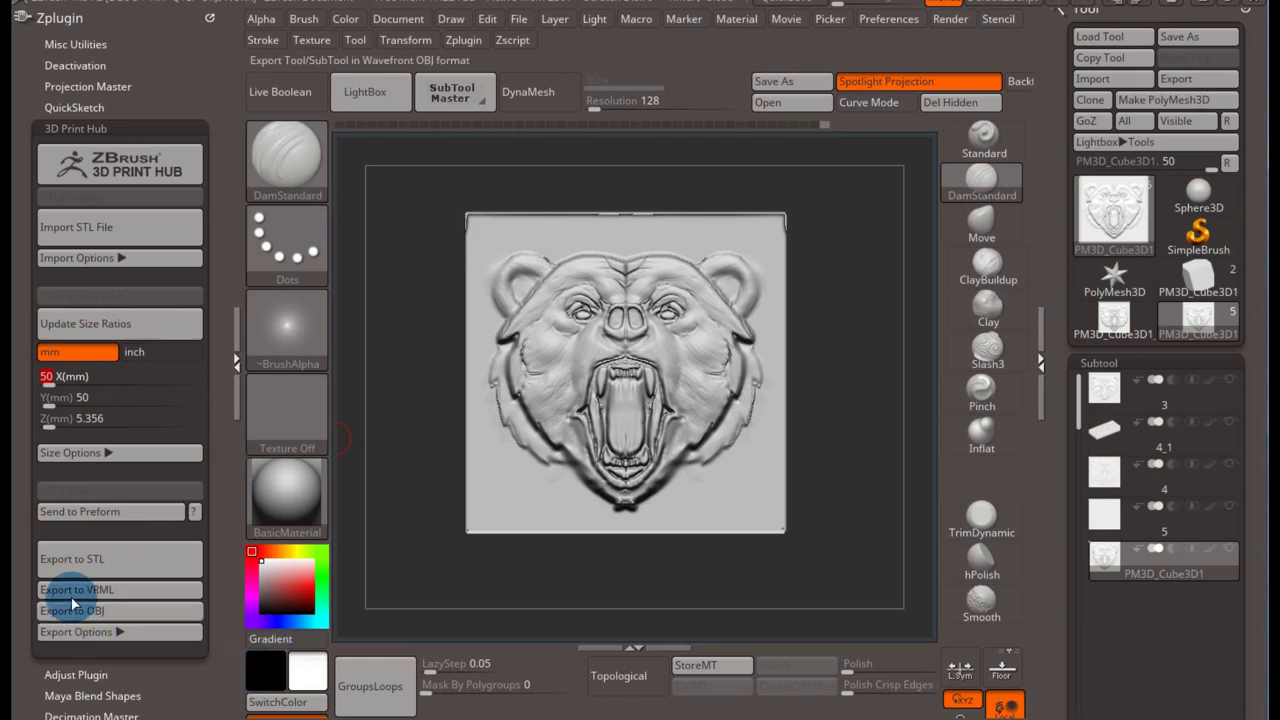
pyautogui.click(106, 559)
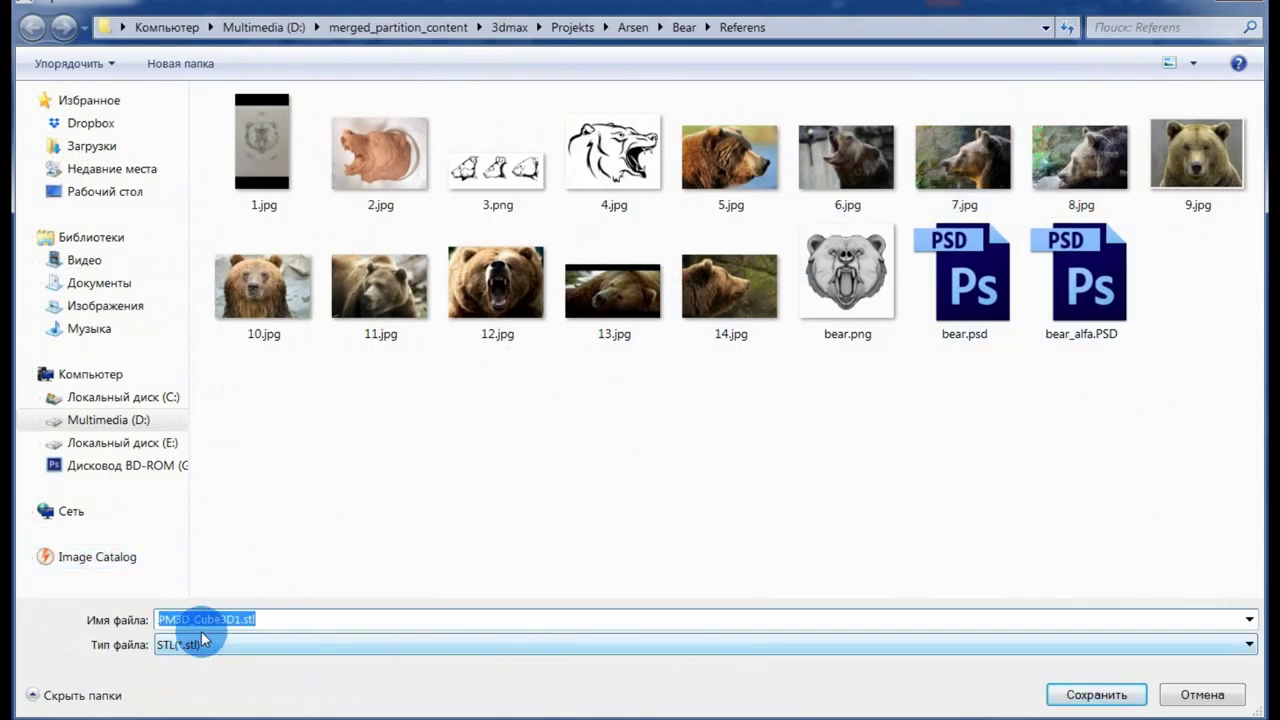
# - Name the STL file 1111 and save it in the Referens folder
pyautogui.write('1111')
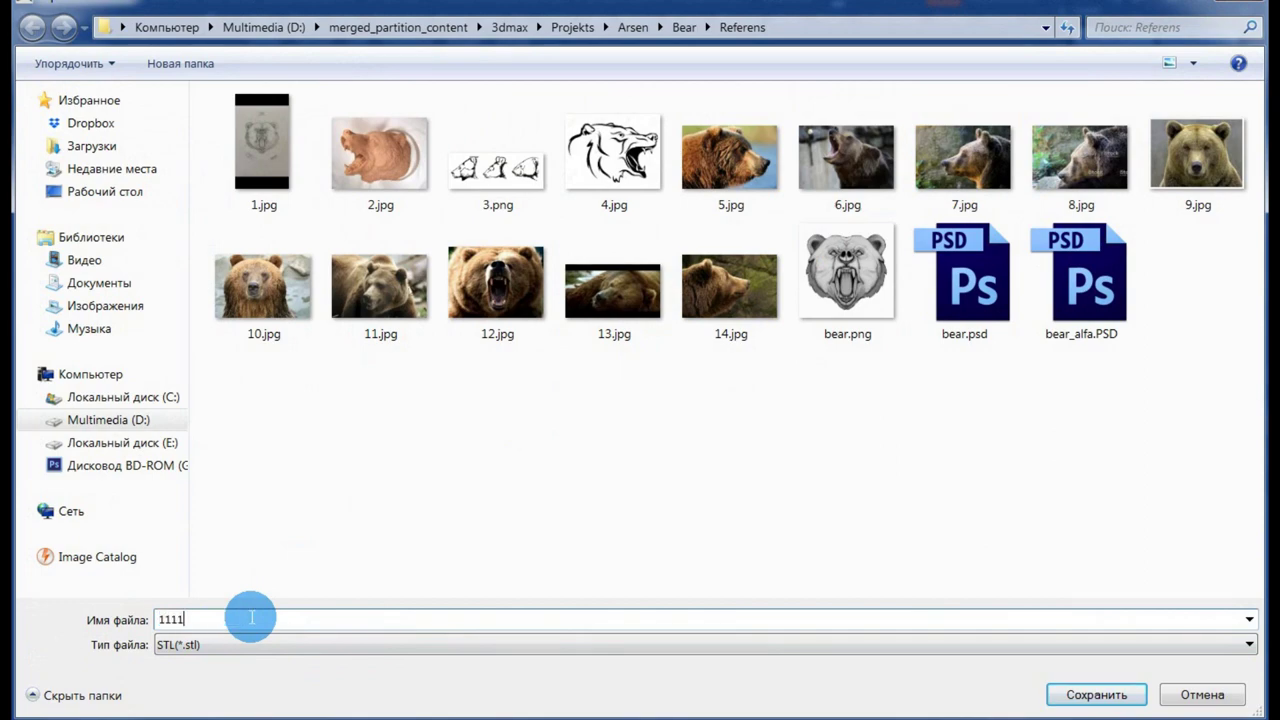
pyautogui.click(1063, 692)
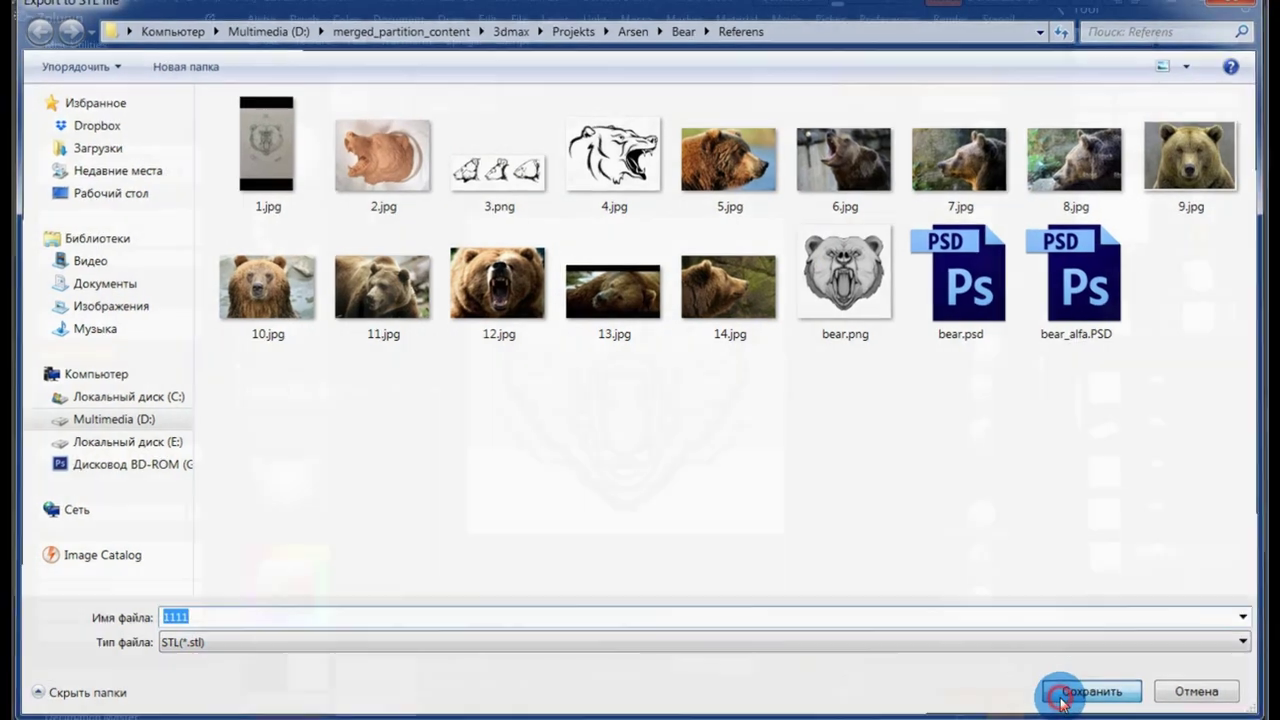
# - Accept the first STL naming choice to finish writing 1111
pyautogui.click(504, 251)
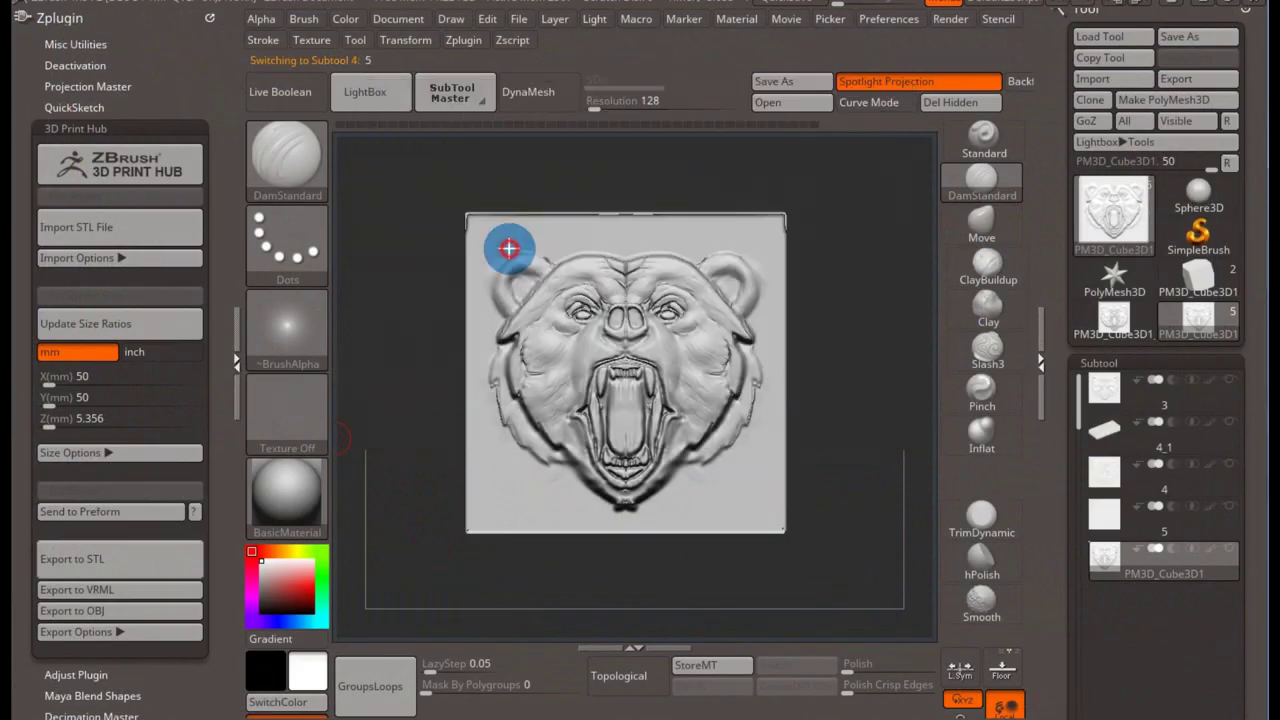